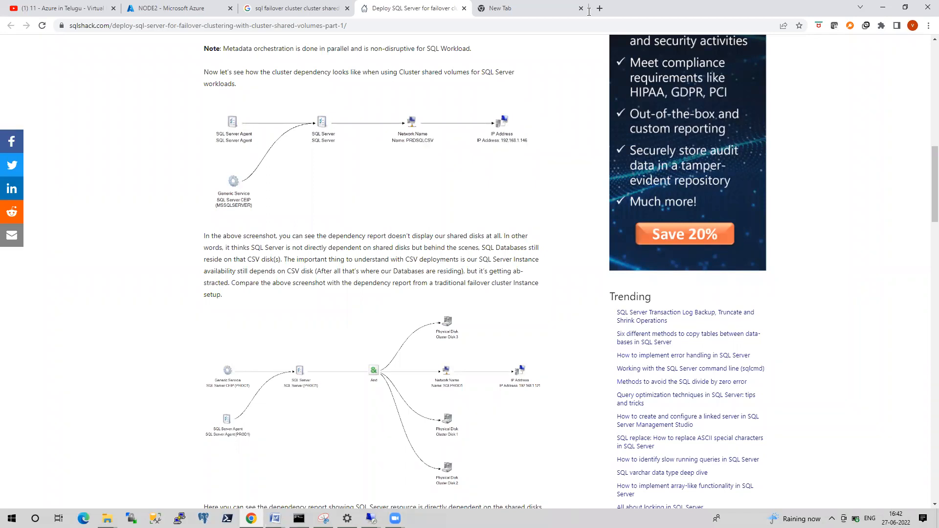
Step: Search the browsing history for "failover" and open the dbi Blog article on creating shared storage for a failover cluster lab
left_click(533, 8)
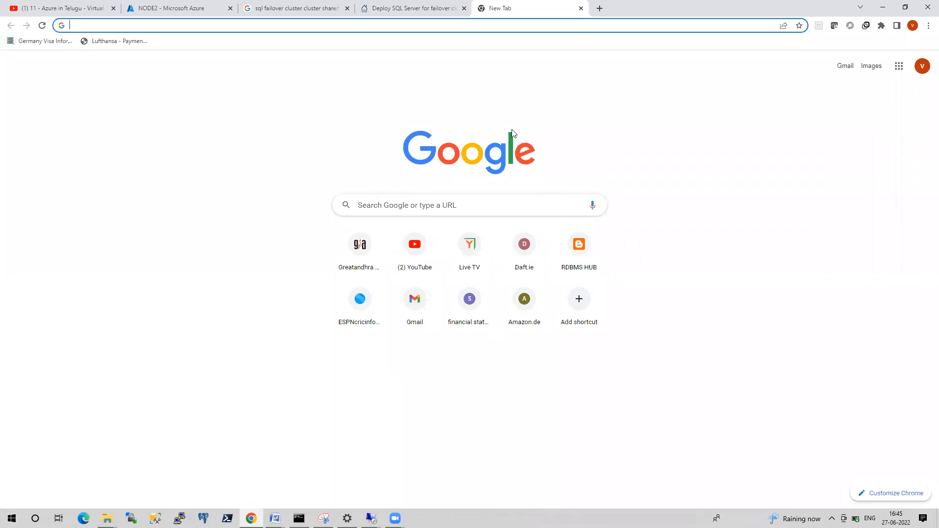
left_click(421, 8)
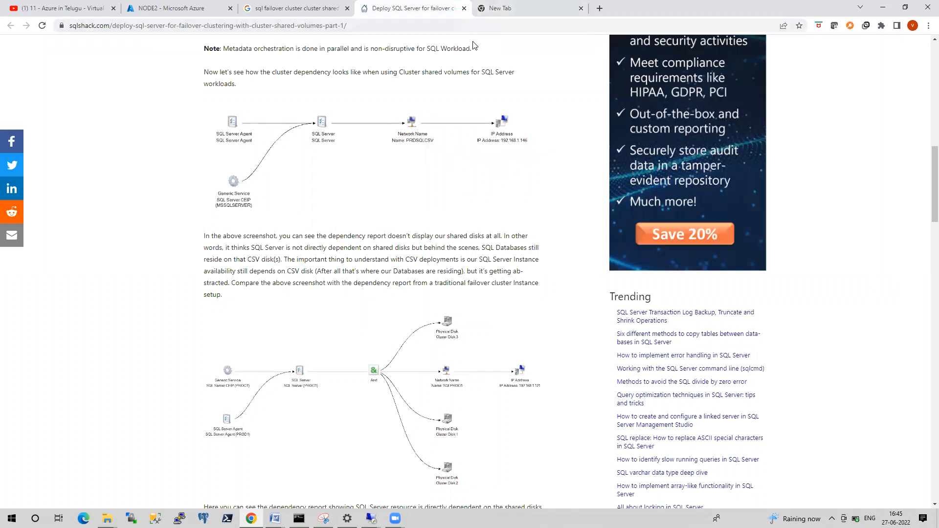
key("ctrl+h")
type("failover")
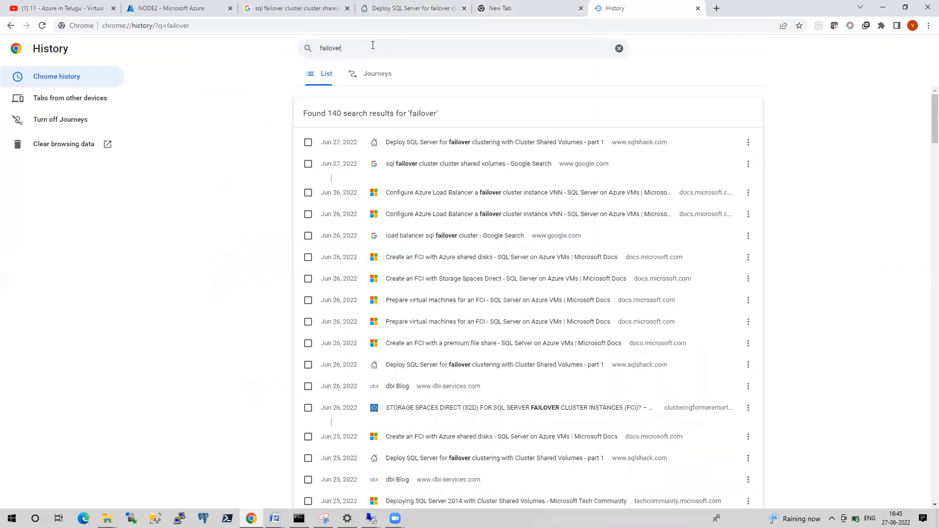
left_click(451, 389)
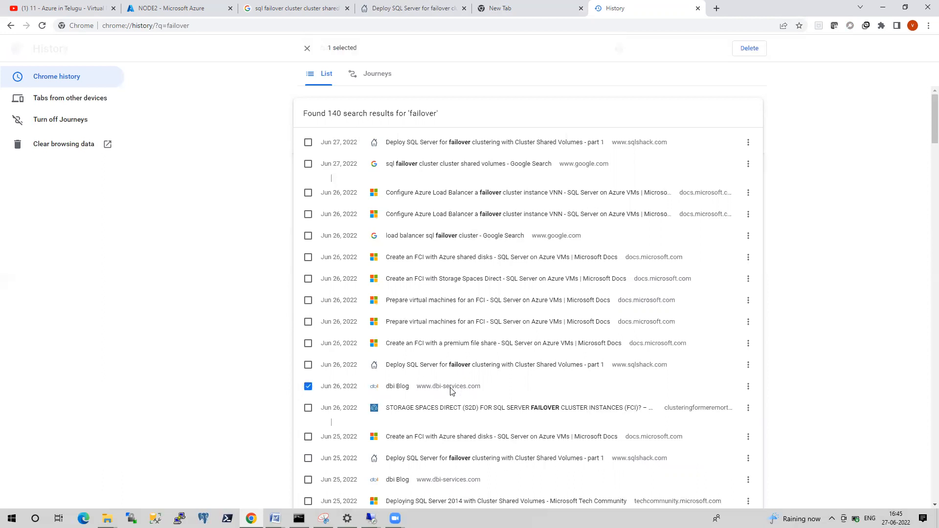
left_click(450, 388)
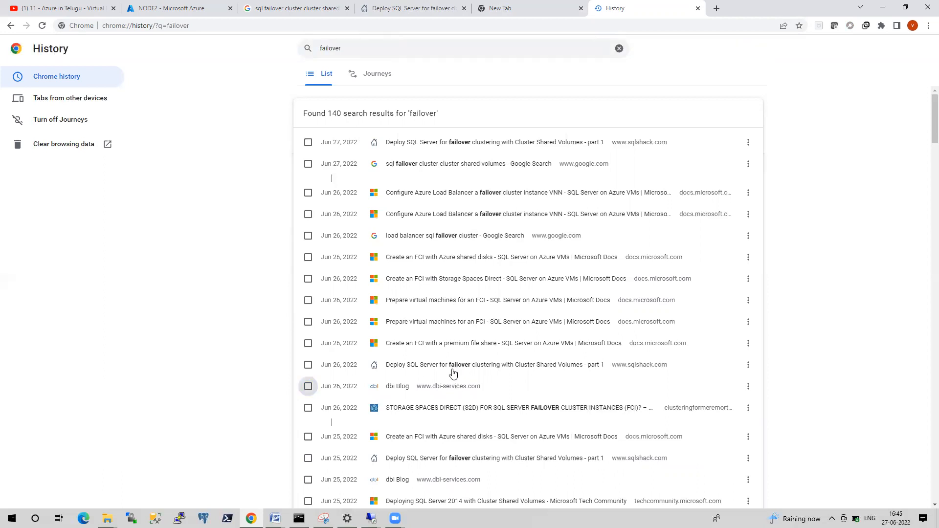
left_click(390, 388)
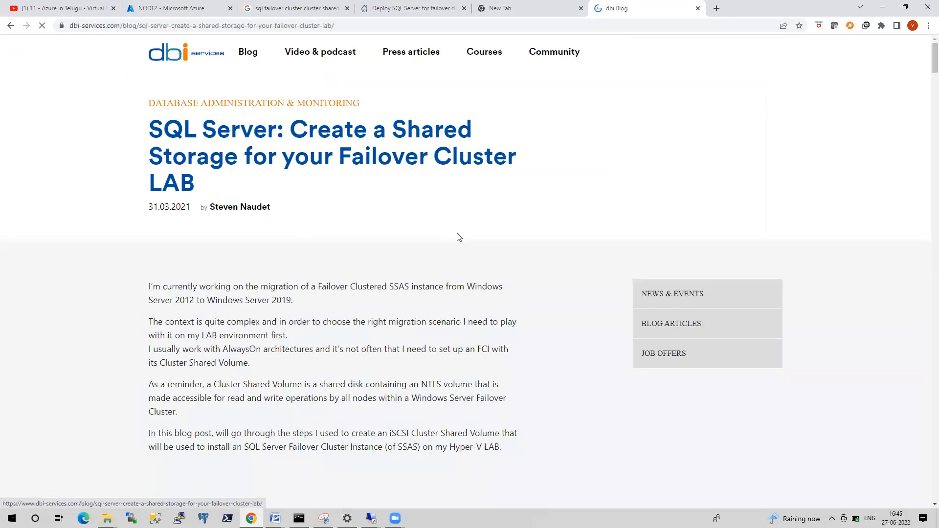
Step: Skim the dbi Blog article down to its iSCSI Disk section and close the unused blank tab
scroll(459, 237, "down", 4)
scroll(459, 238, "down", 5)
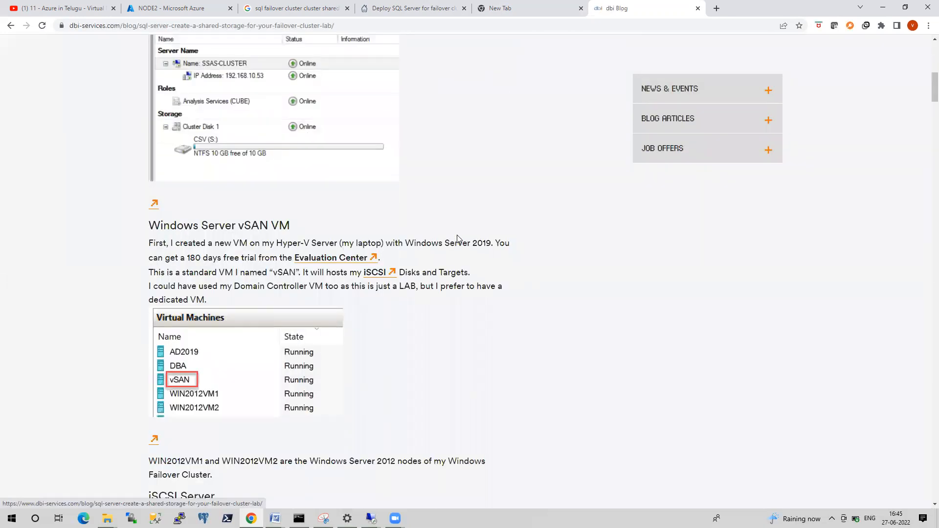
scroll(458, 239, "down", 5)
scroll(459, 239, "down", 5)
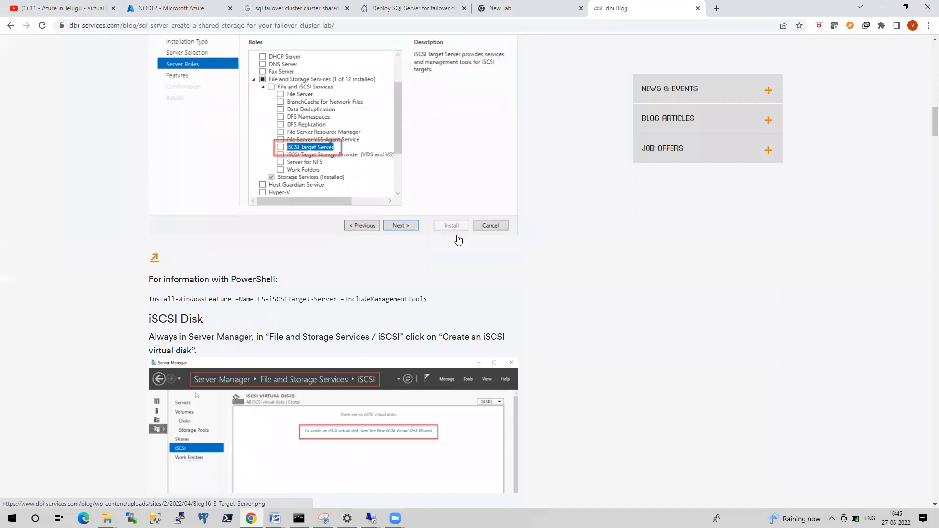
scroll(459, 240, "down", 4)
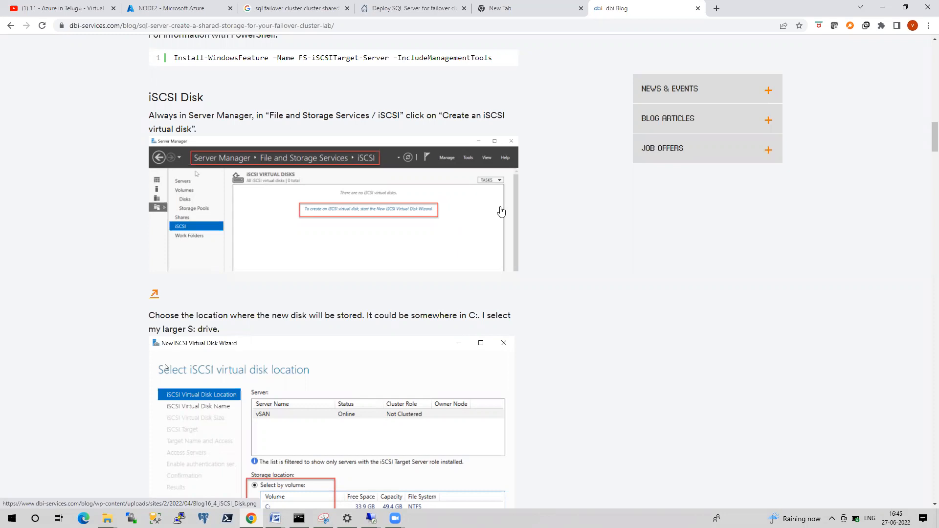
left_click(581, 8)
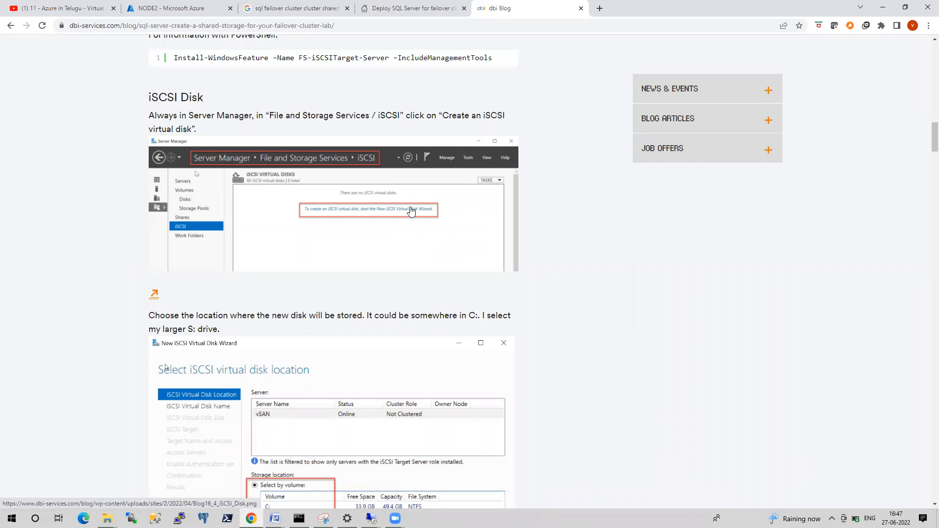
Step: Review the article from its introduction through the vSAN VM, the iSCSI Target Server role and the virtual disk creation
scroll(527, 221, "up", 12)
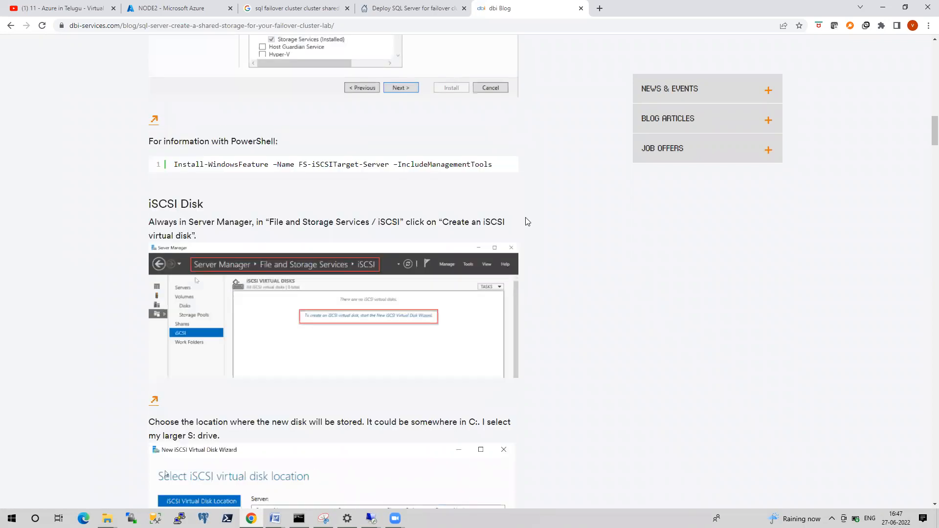
scroll(526, 217, "up", 9)
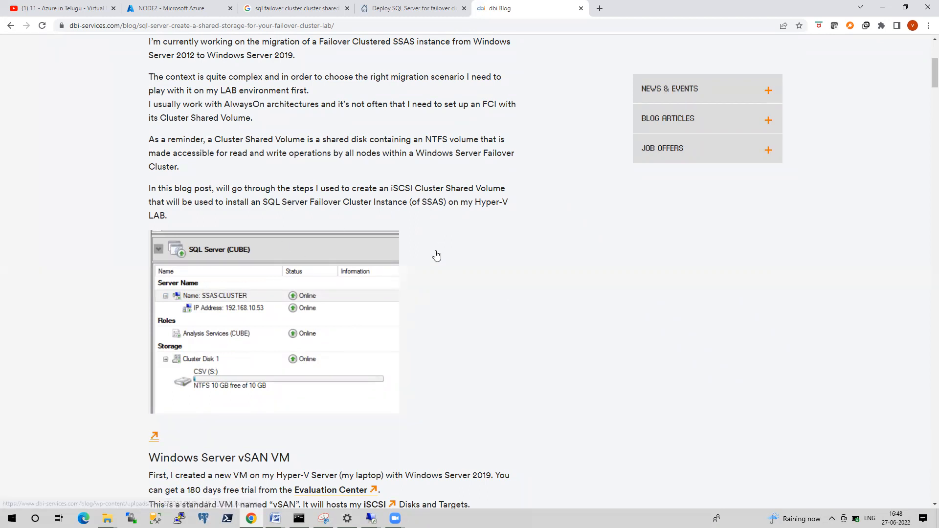
scroll(435, 255, "down", 1)
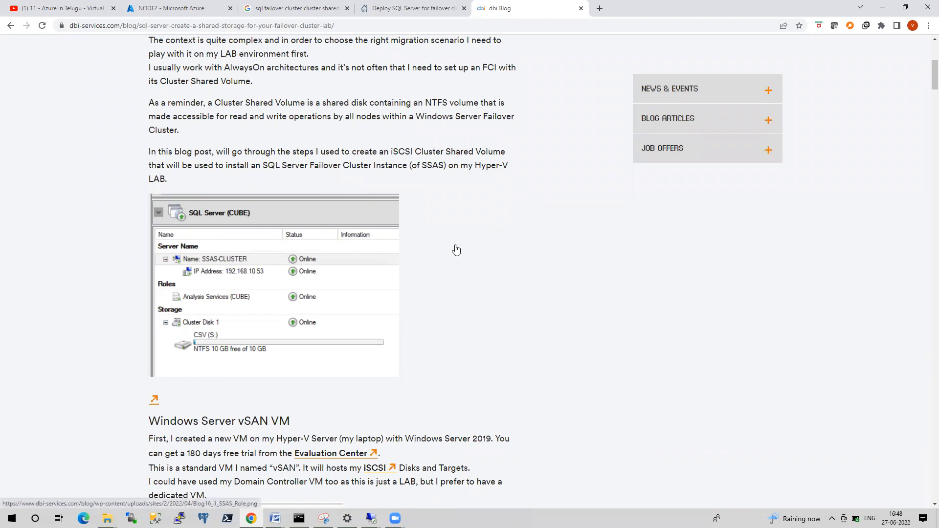
scroll(456, 250, "down", 8)
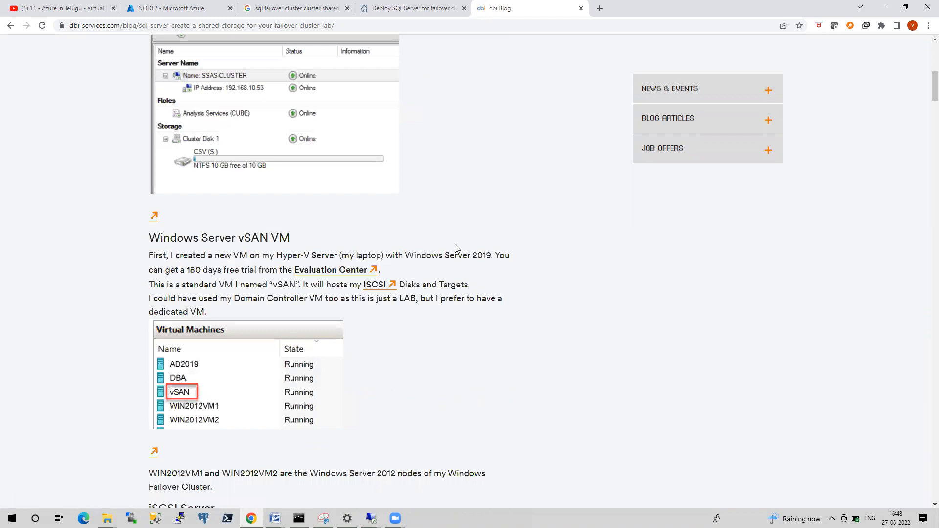
scroll(455, 249, "down", 6)
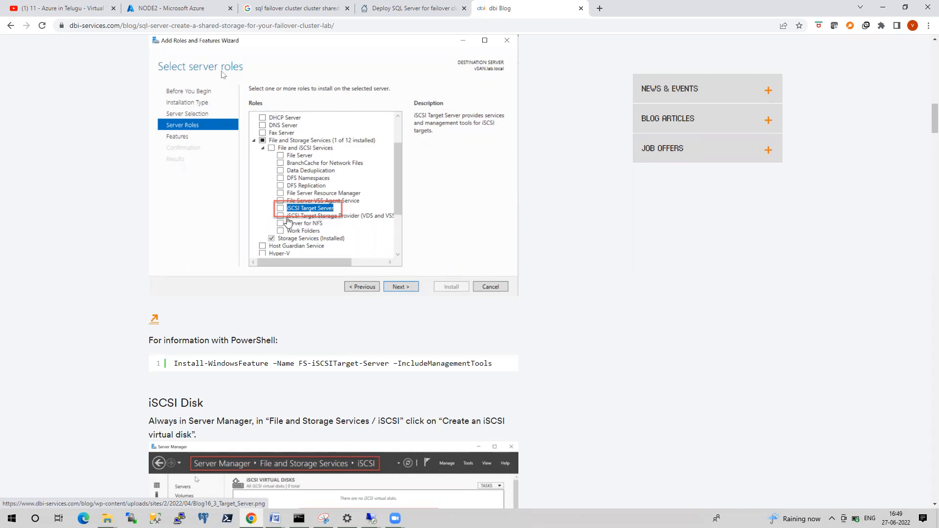
scroll(304, 215, "down", 6)
scroll(325, 213, "down", 1)
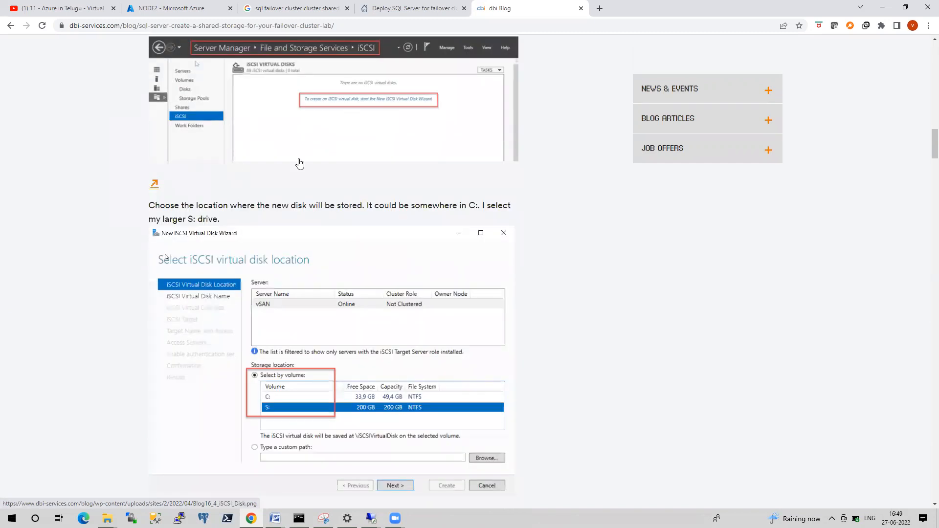
Step: Examine the article's New iSCSI Virtual Disk Wizard pages, covering disk location, name, size, target, access servers and authentication
scroll(438, 430, "down", 3)
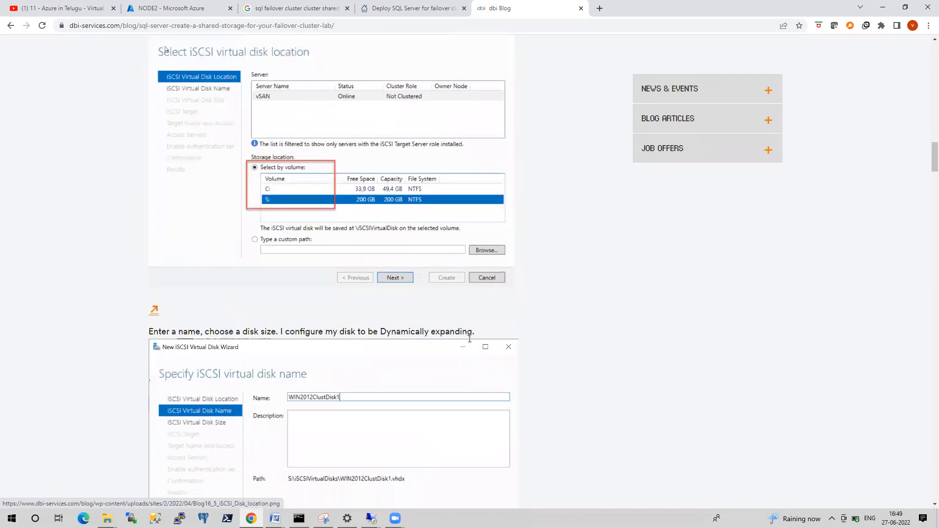
scroll(356, 439, "down", 5)
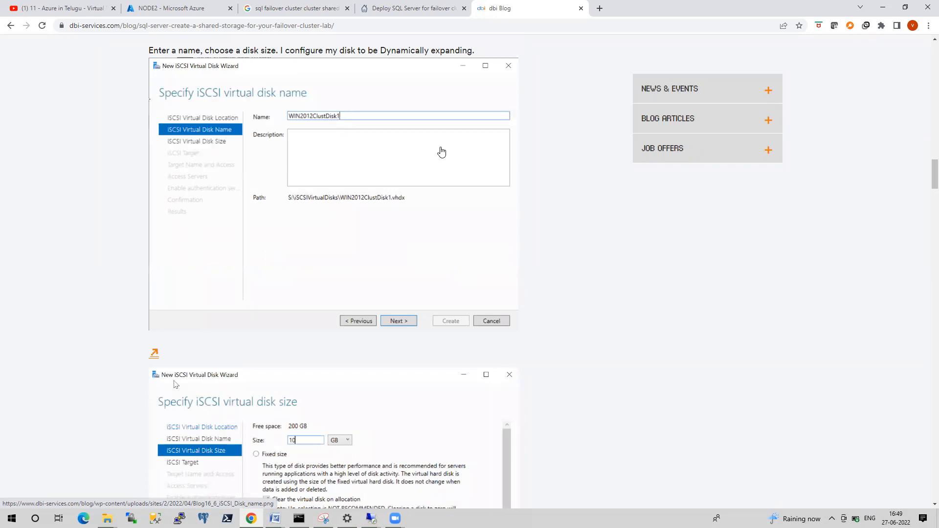
scroll(426, 321, "down", 4)
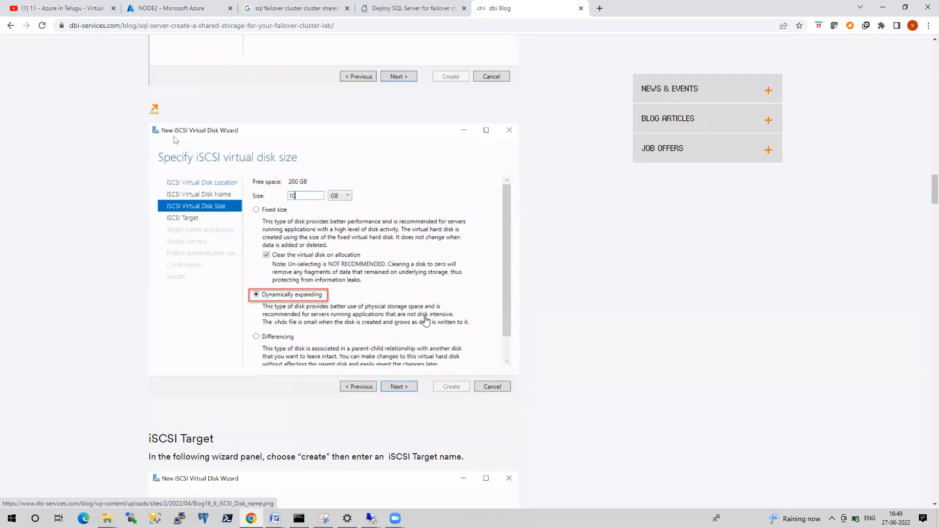
scroll(426, 320, "down", 4)
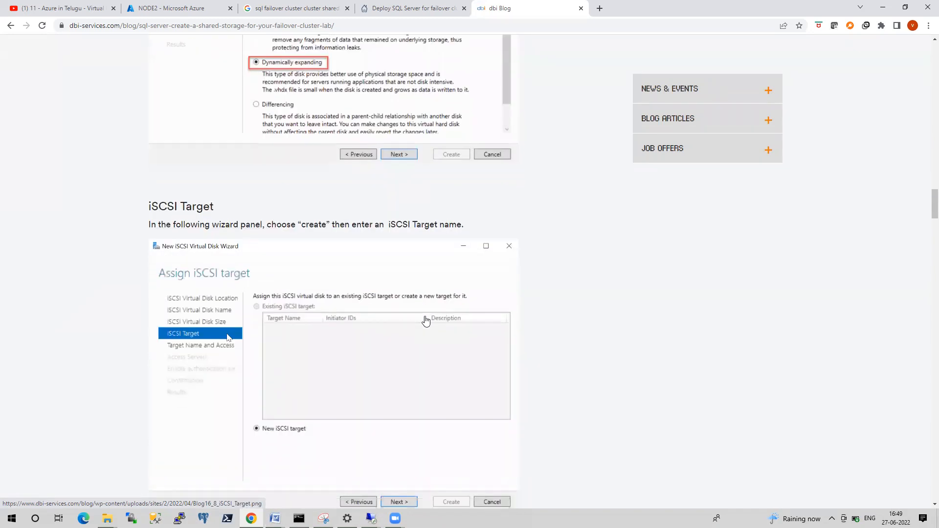
scroll(426, 320, "down", 3)
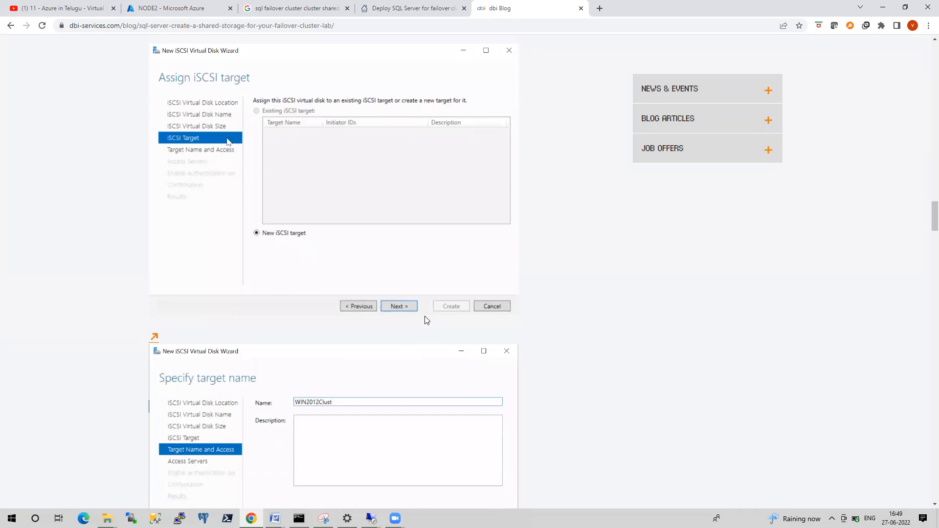
scroll(427, 321, "down", 10)
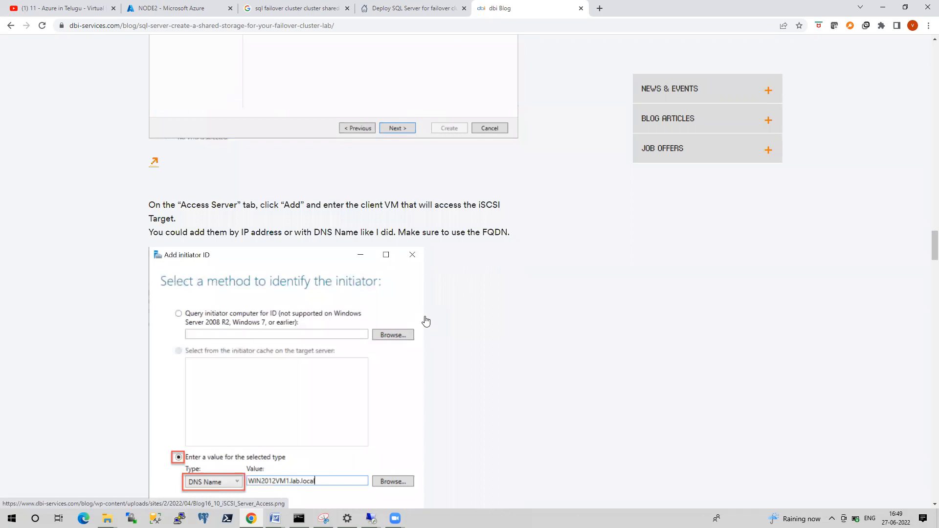
scroll(425, 321, "down", 9)
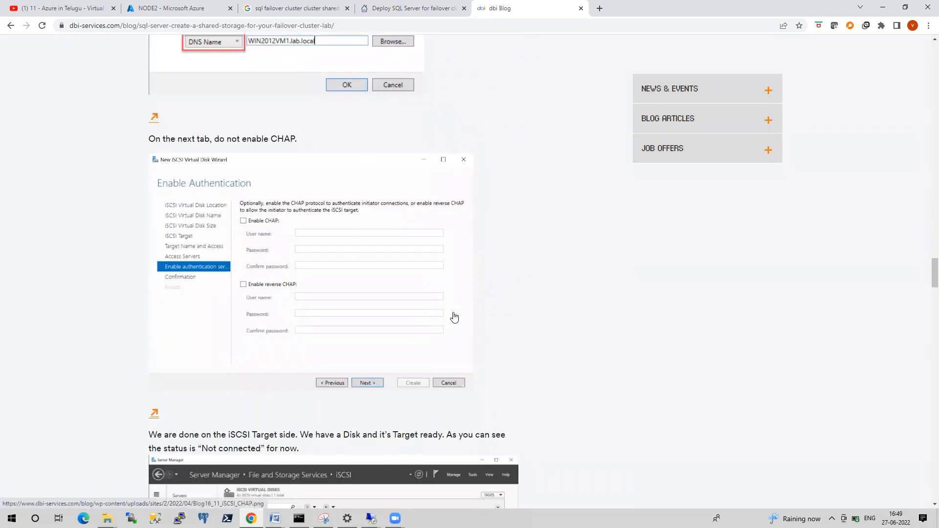
scroll(454, 318, "up", 20)
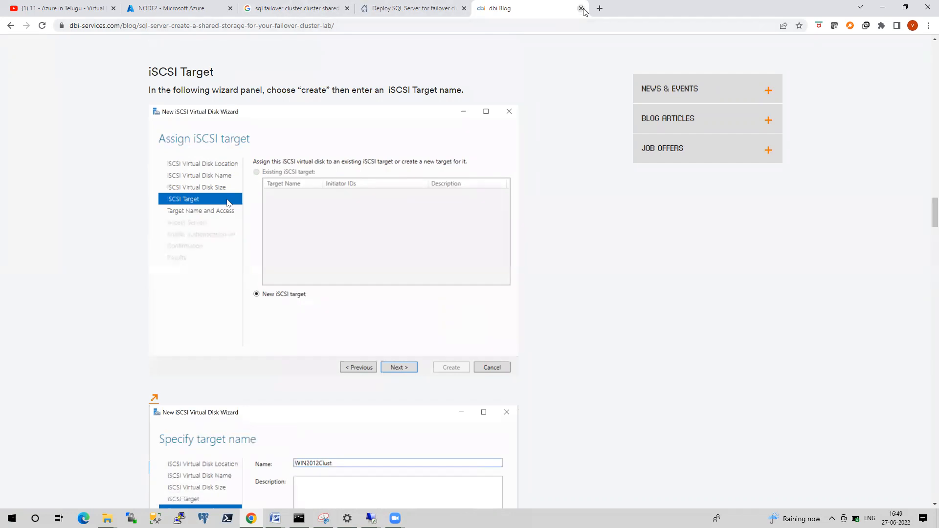
Step: Look up "dnn" in a new tab, open Microsoft's DNN listener article, and expand Failover cluster instance (FCI) and Create FCI in its contents
left_click(600, 8)
type("dnn")
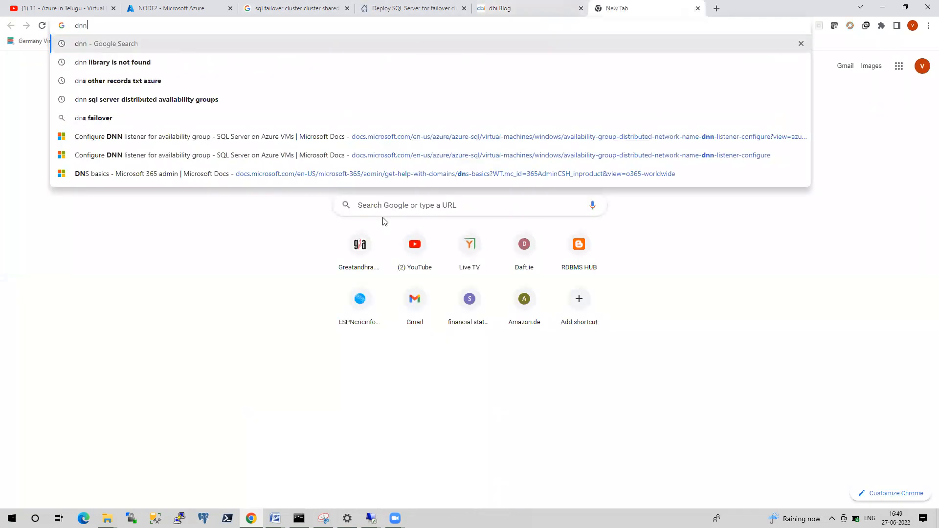
left_click(222, 171)
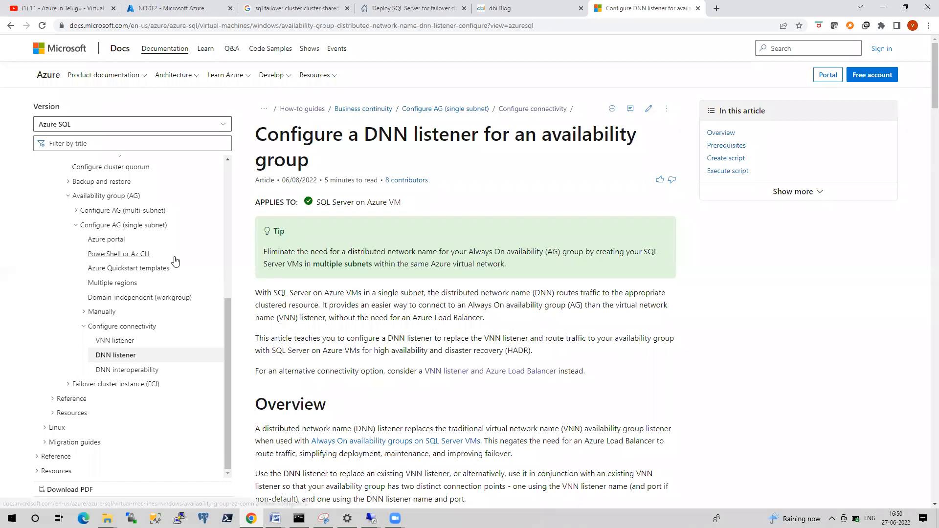
left_click(68, 385)
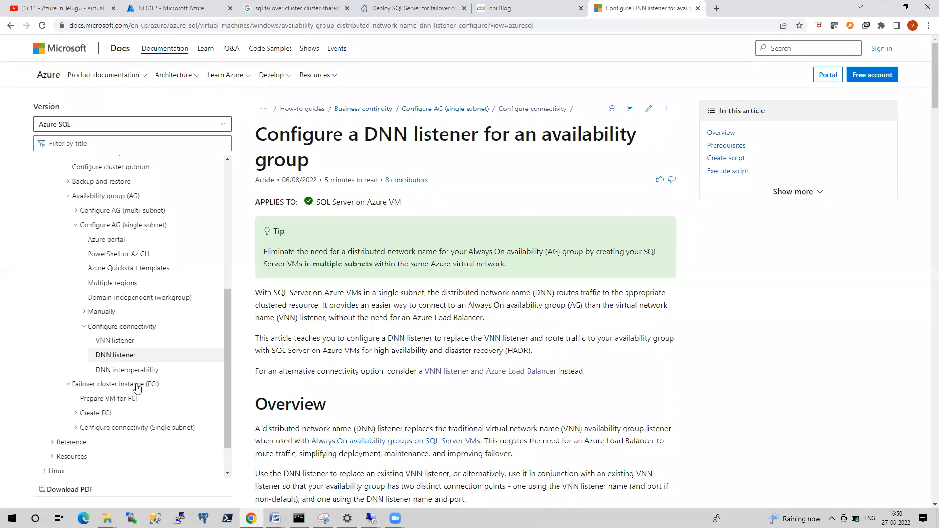
left_click(76, 414)
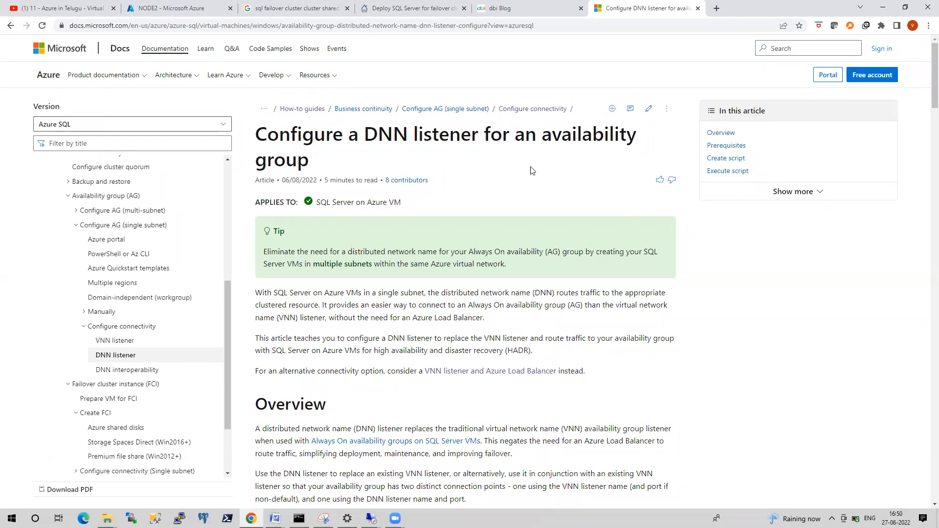
Step: Compare the blog's iSCSI virtual disk setup with the storage options listed under Create FCI in the Microsoft documentation
left_click(514, 10)
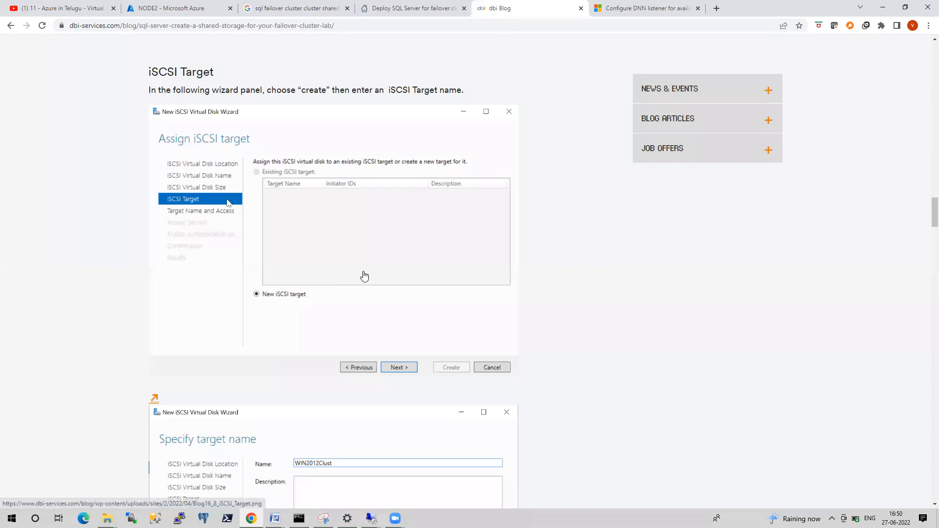
scroll(364, 277, "up", 4)
scroll(391, 288, "up", 7)
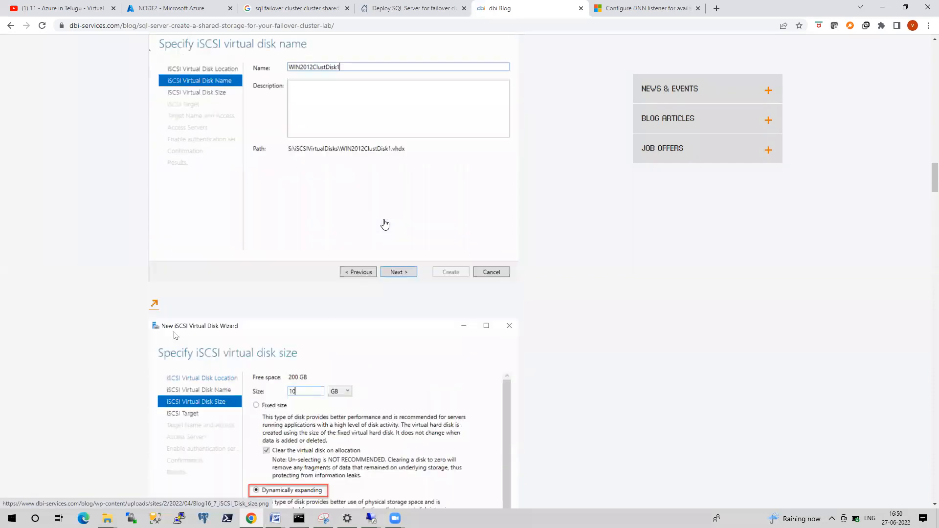
scroll(385, 225, "up", 3)
left_click(608, 13)
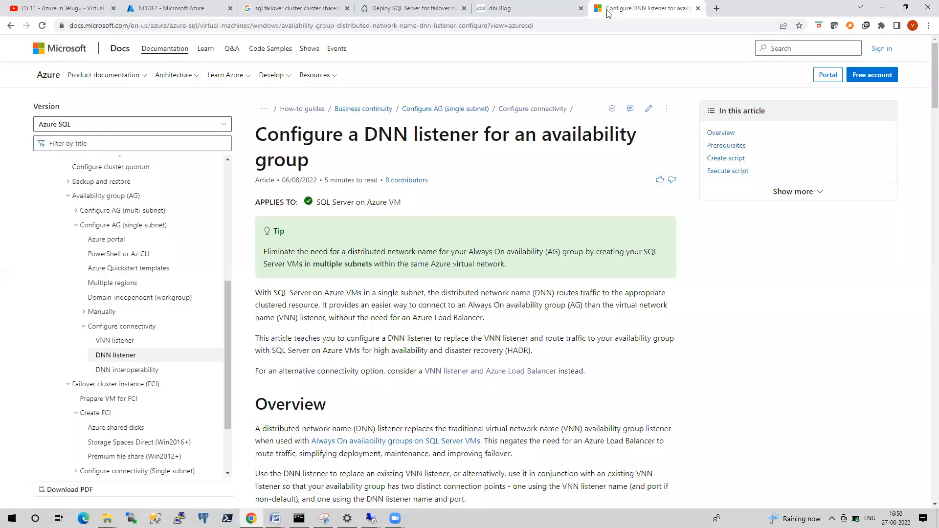
scroll(181, 396, "down", 2)
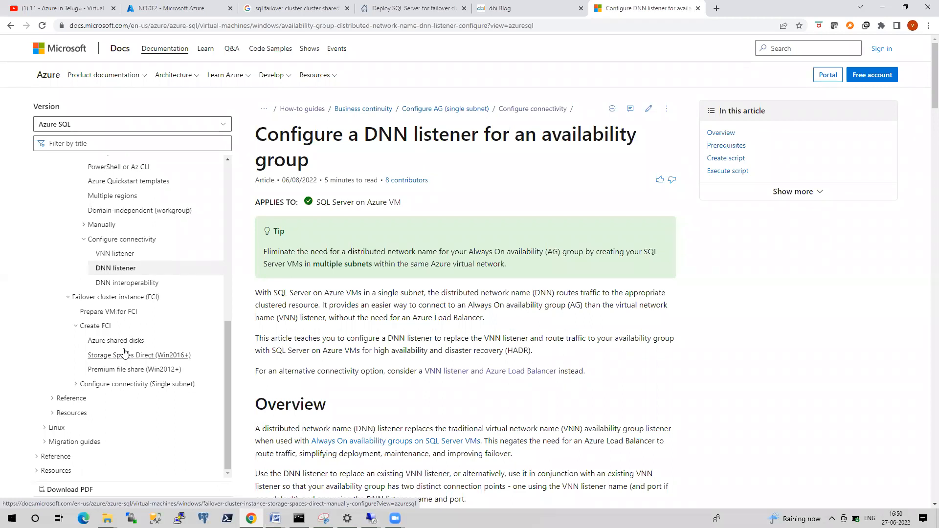
left_click(492, 8)
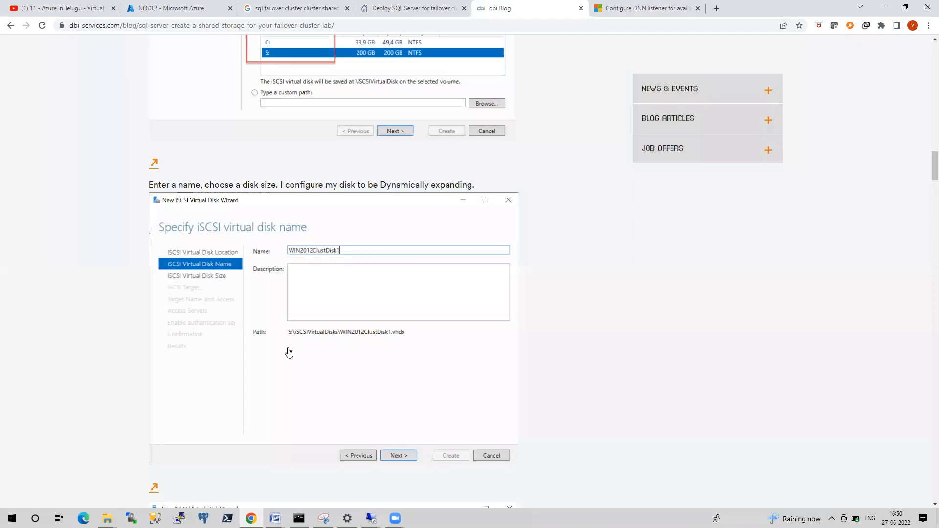
scroll(289, 353, "up", 6)
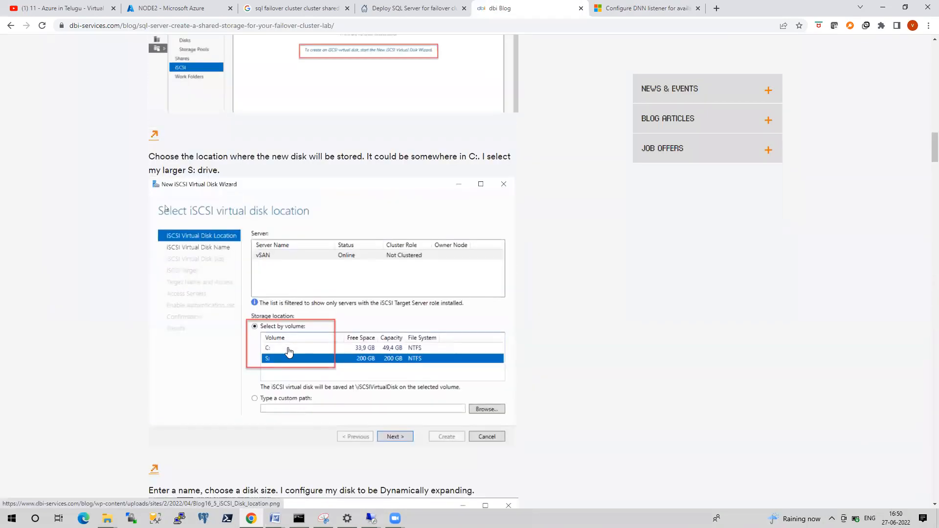
left_click(636, 9)
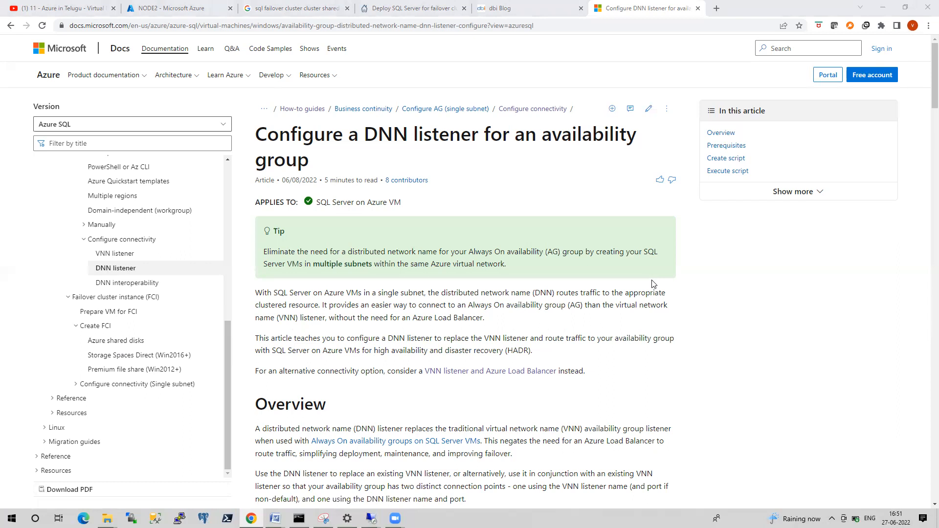
Step: Open the Azure shared disks article under Create FCI and compare its instructions with the blog's iSCSI virtual disk setup
left_click(127, 343)
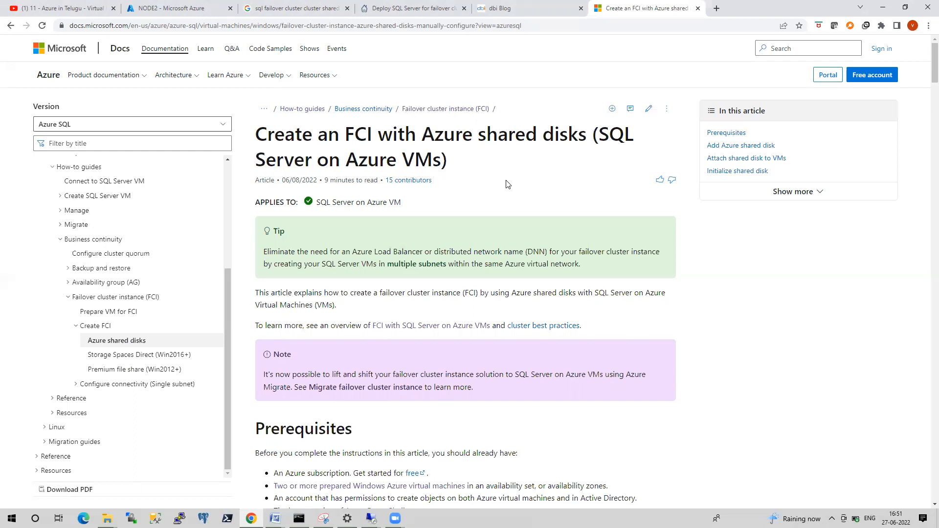
scroll(508, 184, "down", 3)
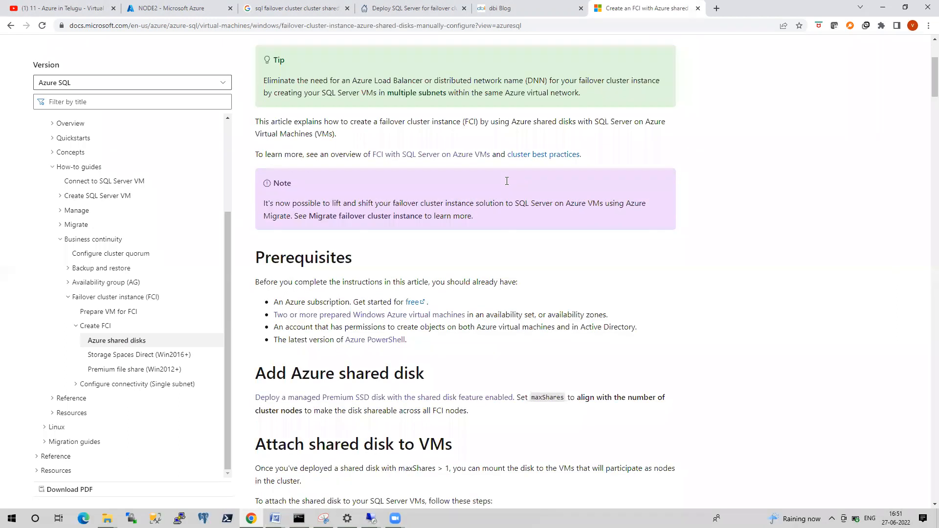
scroll(507, 184, "down", 1)
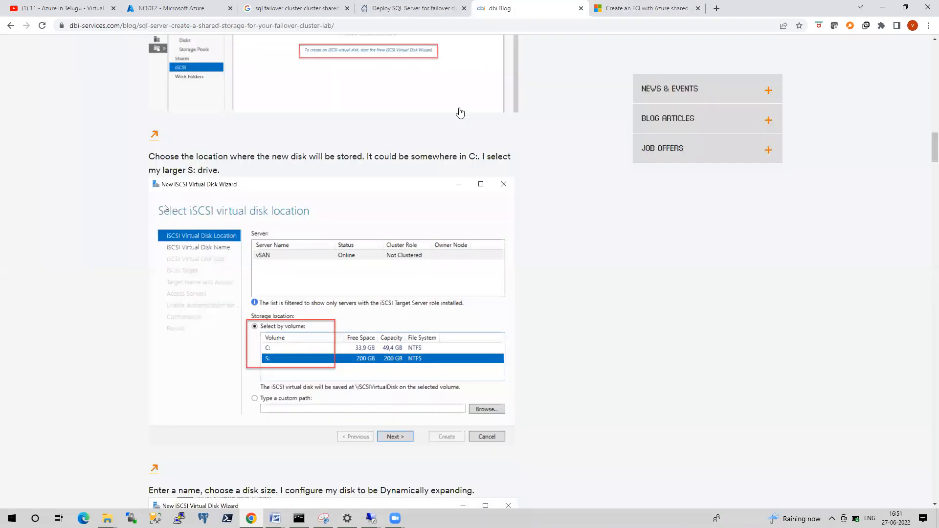
left_click(528, 8)
scroll(341, 292, "up", 2)
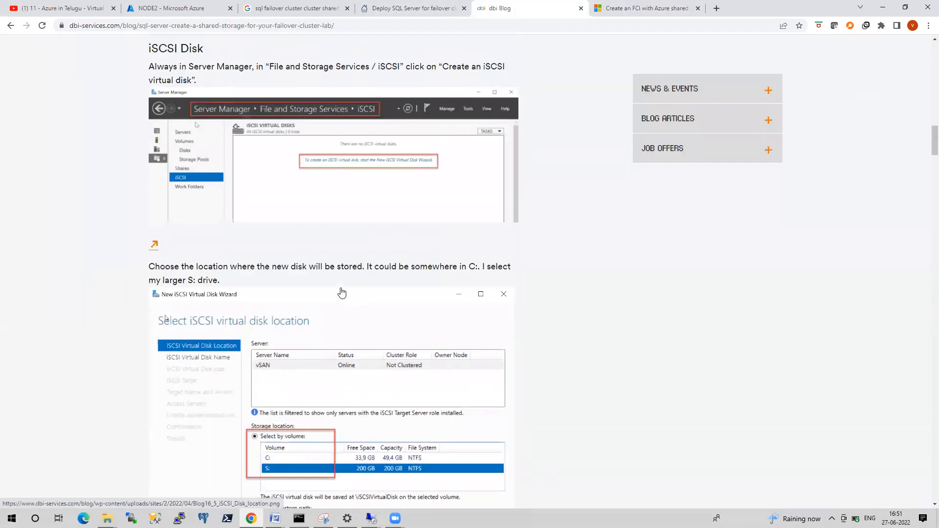
scroll(341, 292, "down", 5)
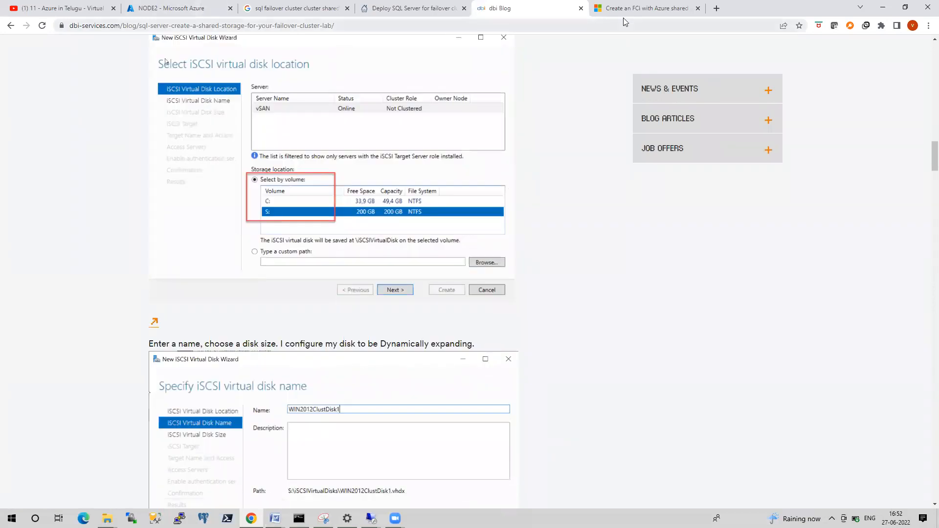
left_click(641, 8)
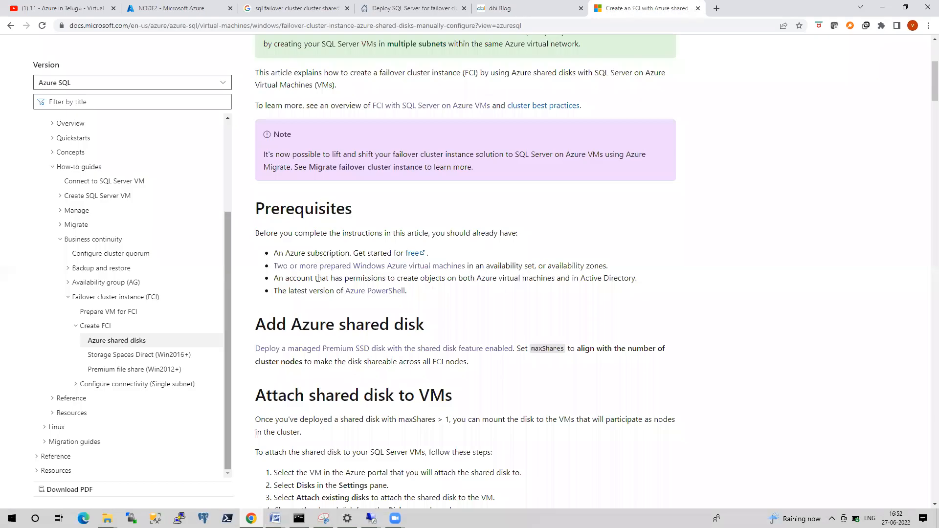
Step: Sort the Azure portal's virtual machines by resource group and compare the existing VMs with the storage setups in the blog and documentation
left_click(178, 10)
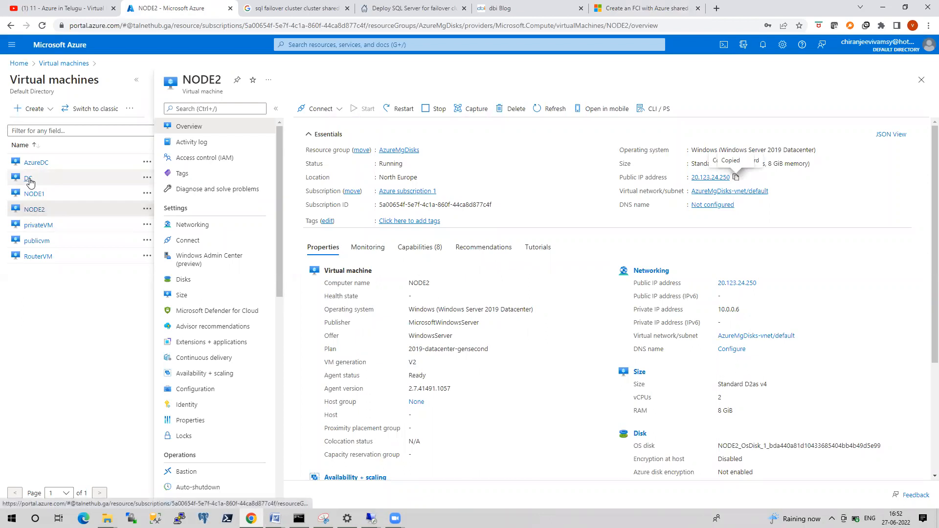
left_click(57, 64)
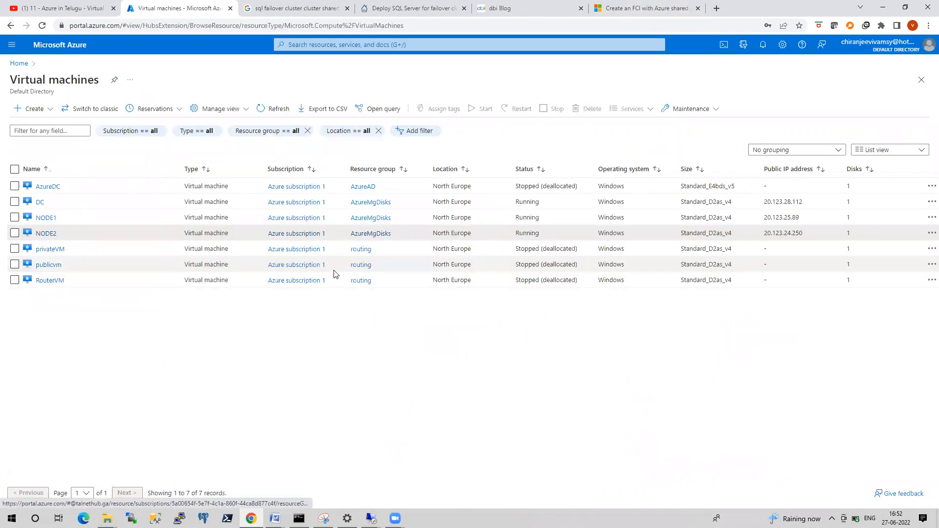
left_click(387, 169)
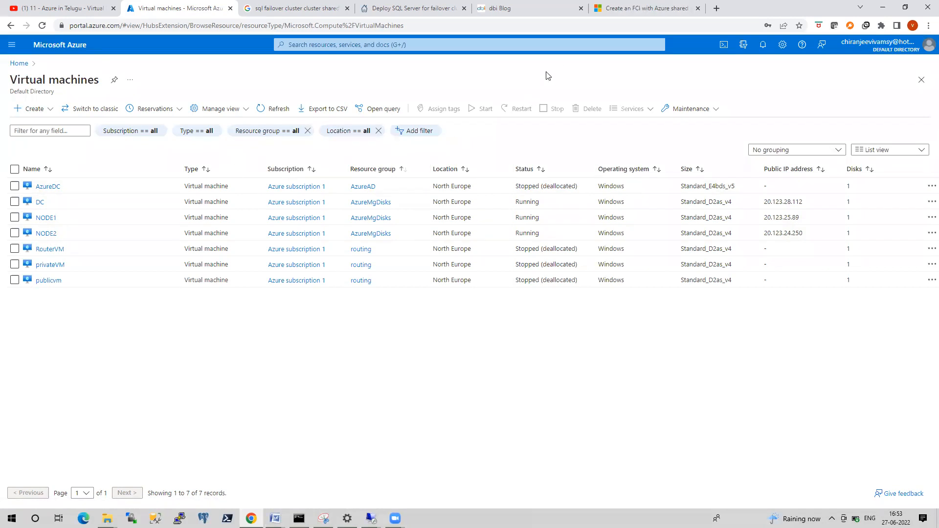
left_click(487, 8)
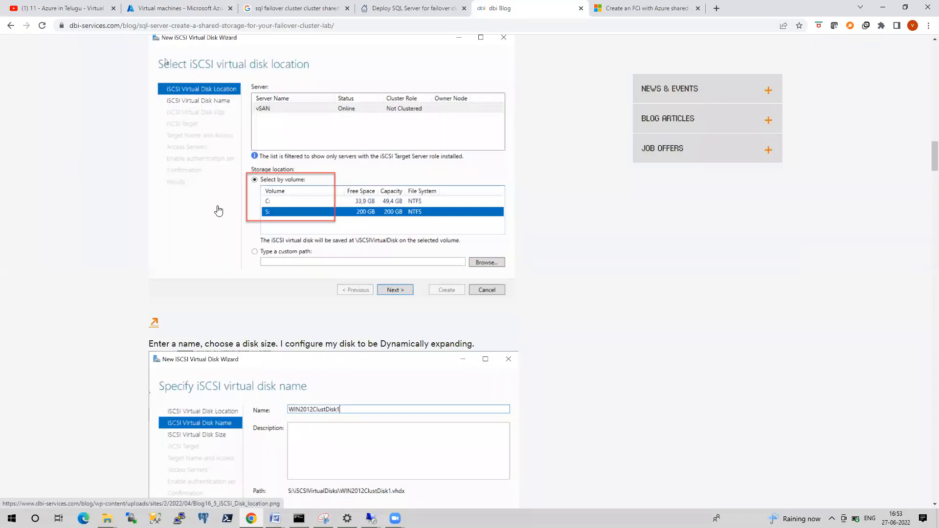
left_click(618, 4)
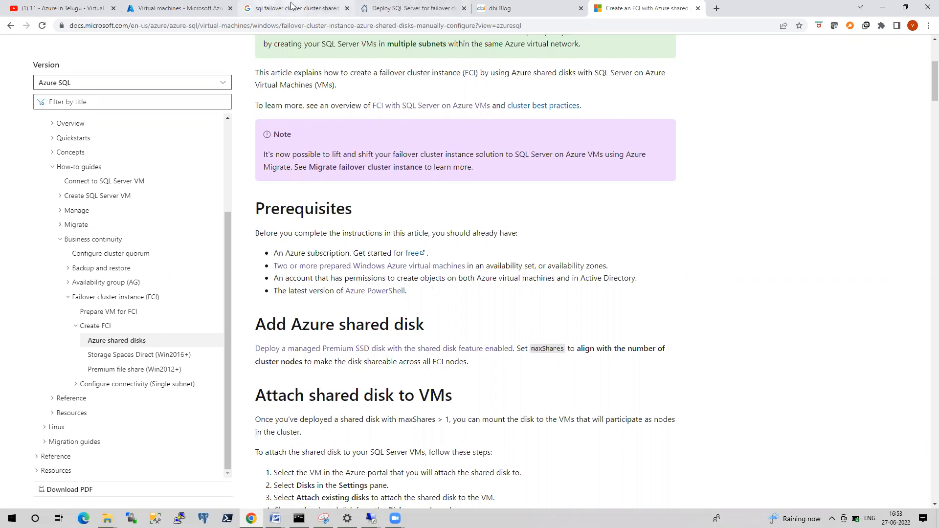
Step: Return to the Azure portal and open the list of managed disks
left_click(274, 8)
left_click(168, 9)
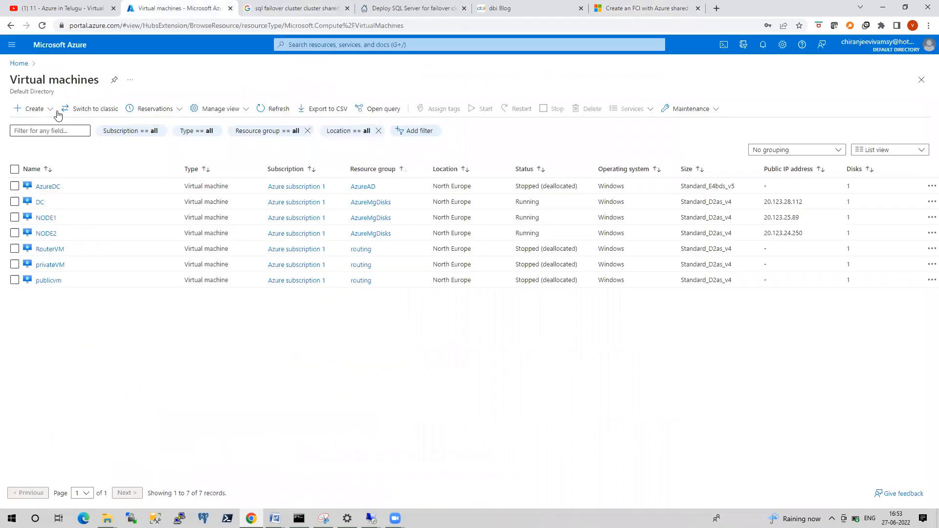
left_click(18, 64)
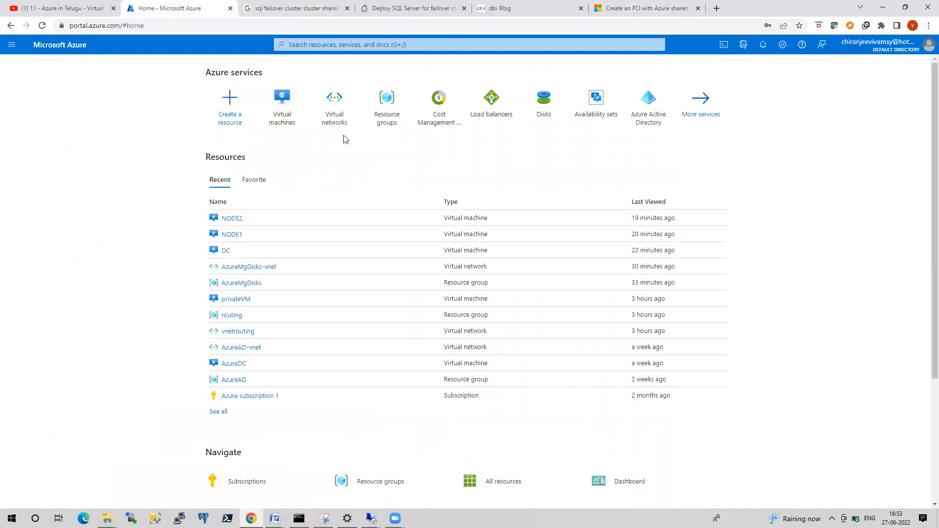
left_click(541, 108)
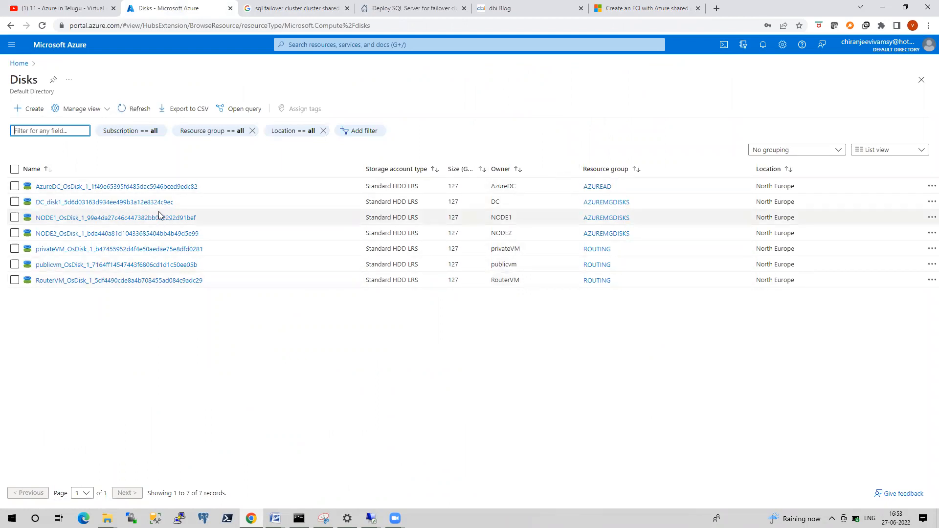
Step: Switch to the remote desktop session of NODE1 and check its drives under This PC in File Explorer
left_click(371, 519)
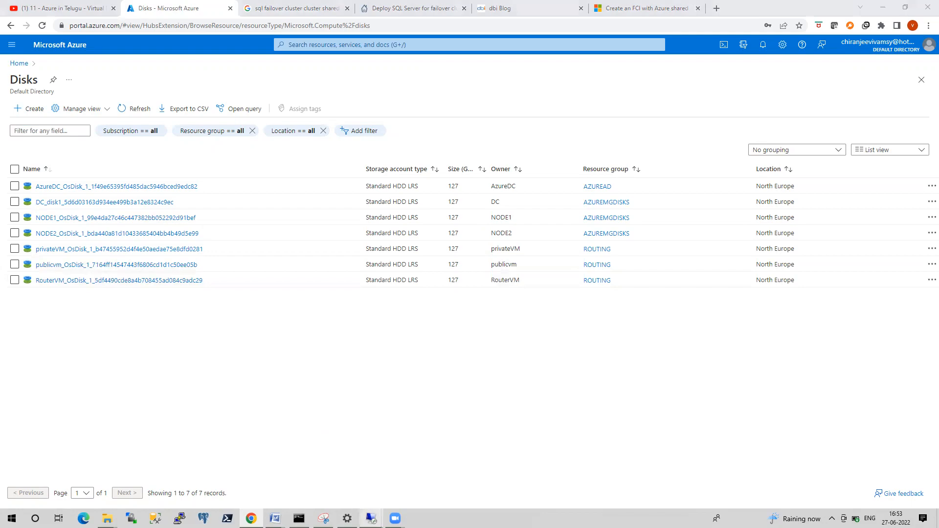
left_click(371, 485)
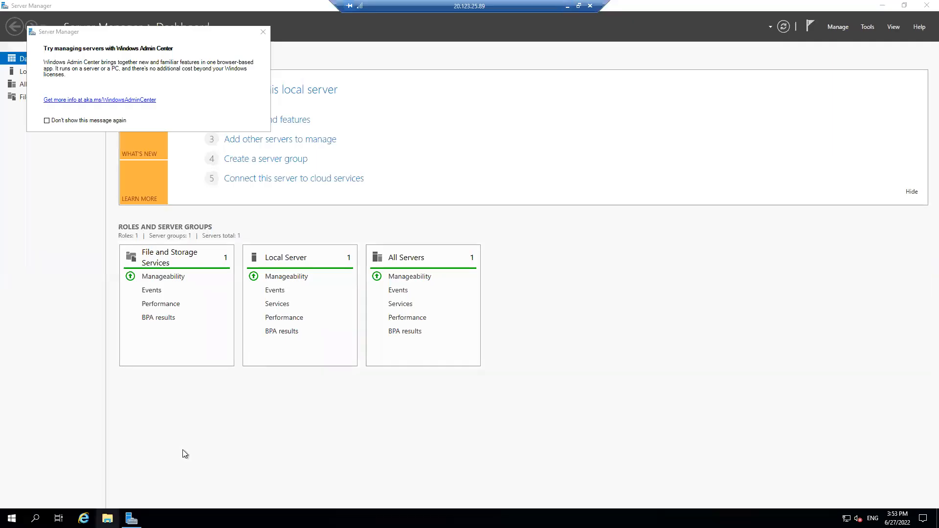
left_click(107, 519)
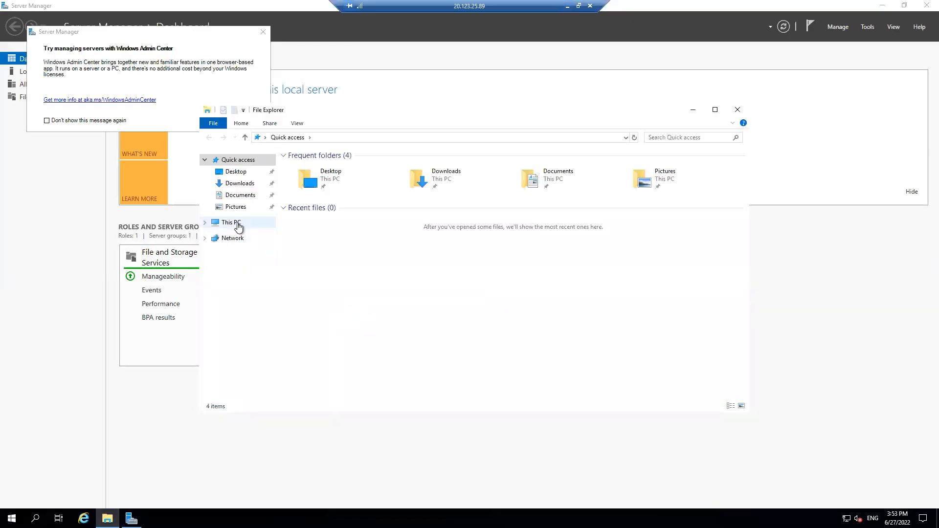
left_click(234, 224)
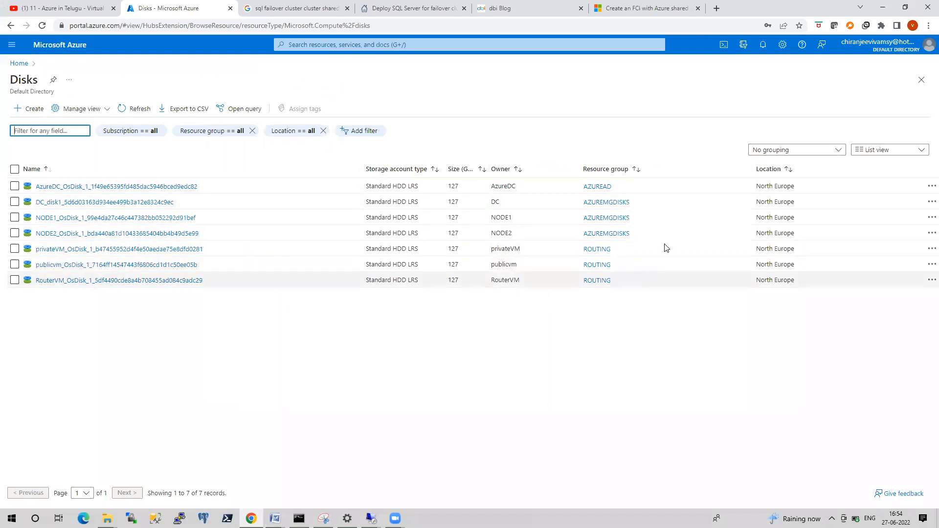
Step: Start a new managed disk in the Azure portal with resource group AzureMgDisks and disk name DataDisk
left_click(32, 115)
left_click(36, 110)
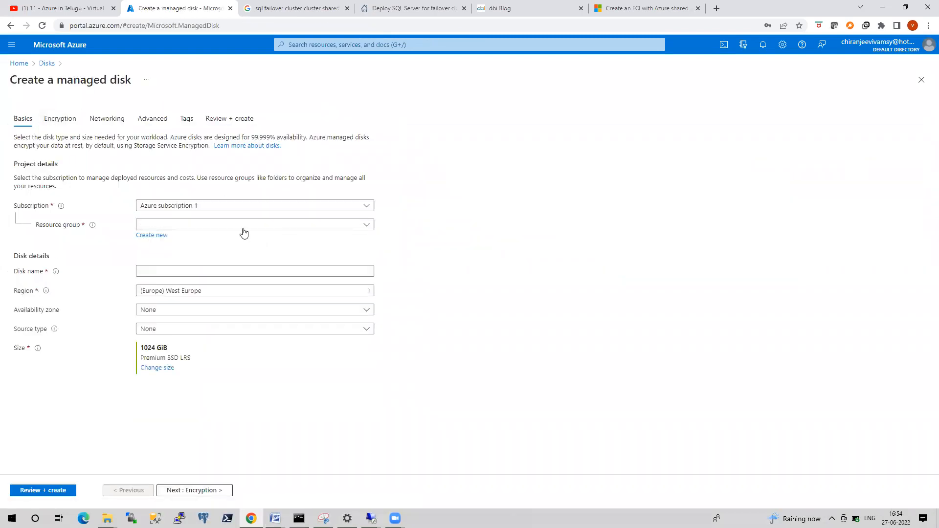
left_click(243, 226)
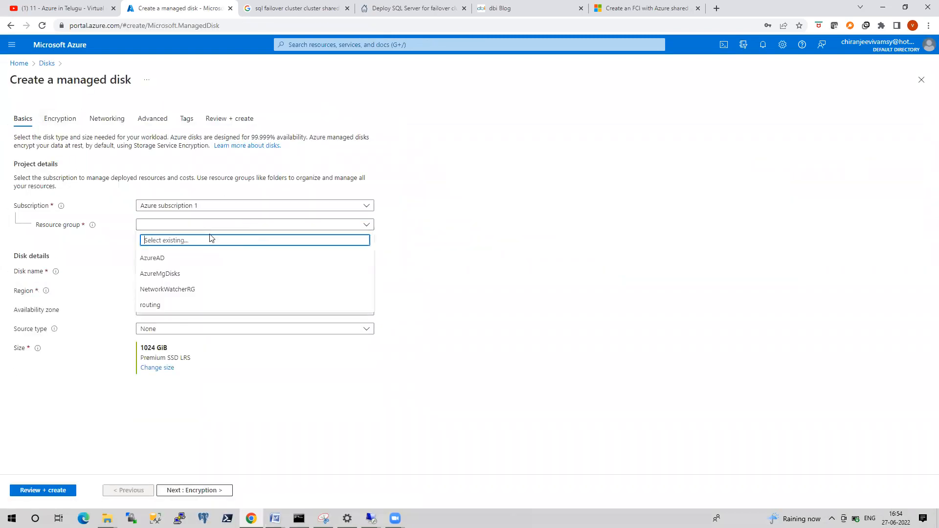
left_click(173, 274)
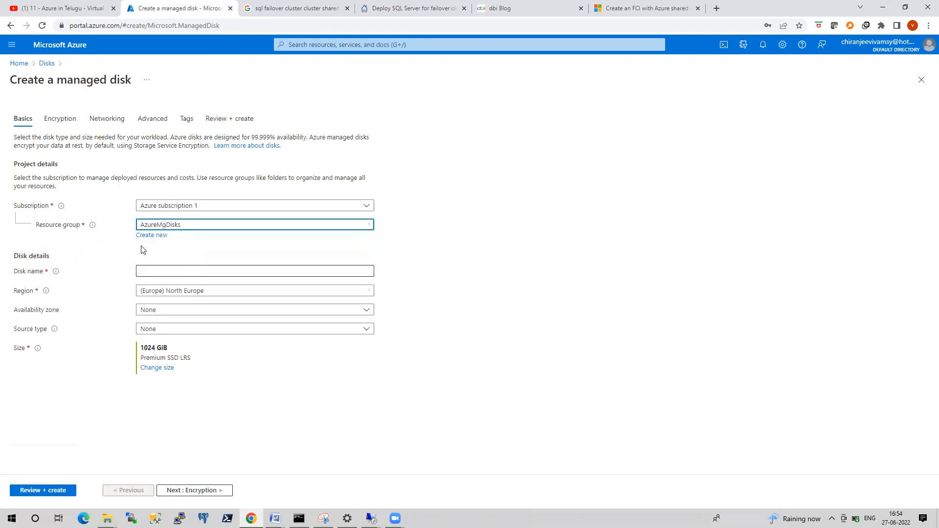
left_click(147, 273)
left_click(148, 273)
type("DataDisk")
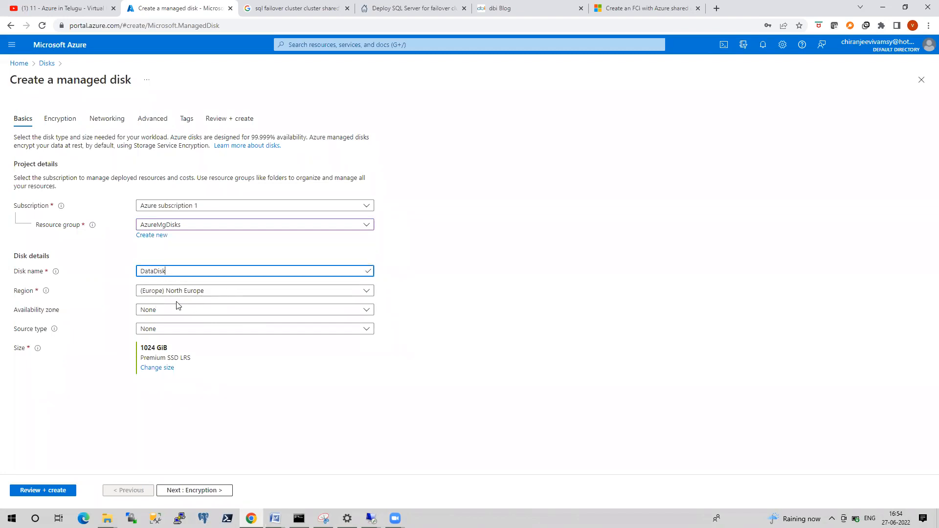
Step: Examine the available source types for the new disk, keeping None selected
left_click(187, 335)
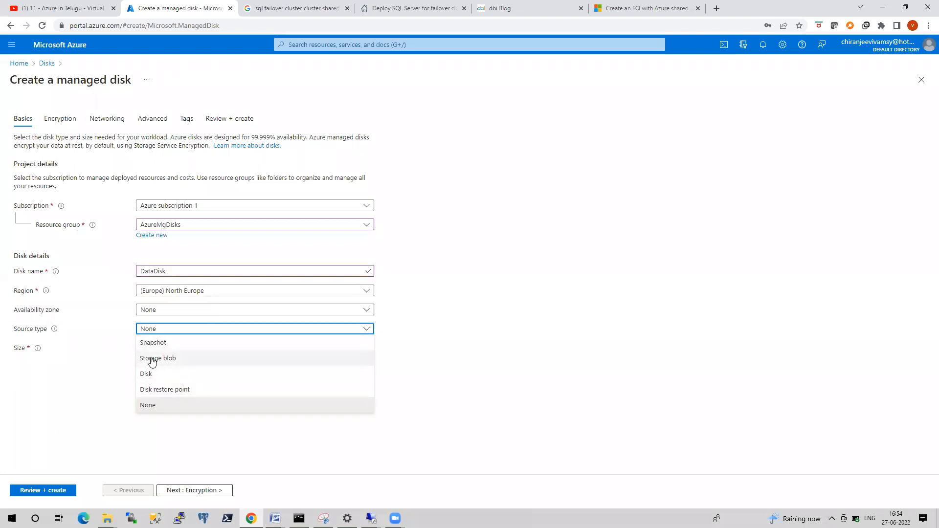
left_click(442, 371)
left_click(163, 334)
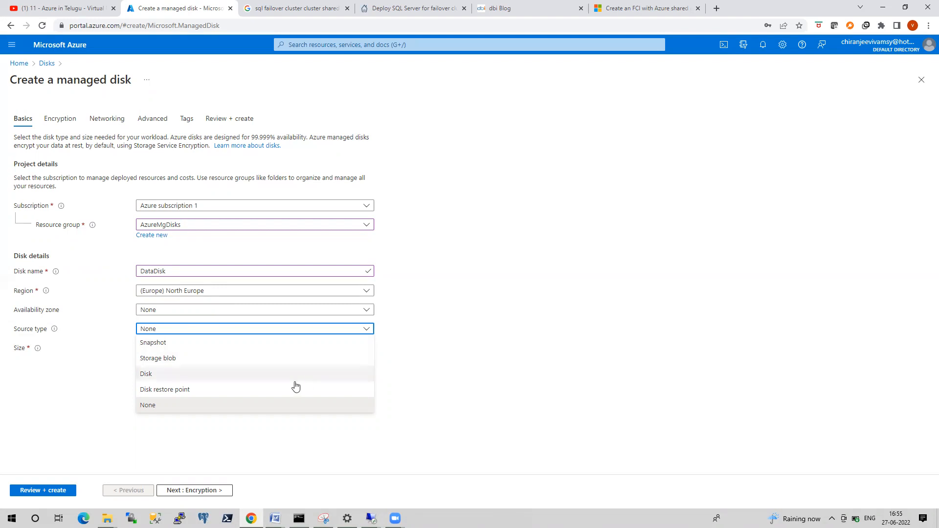
left_click(489, 379)
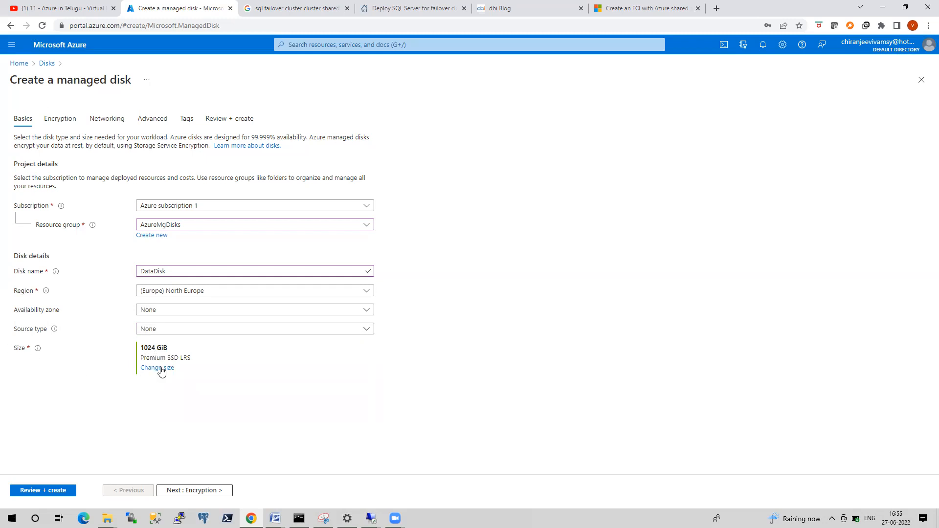
Step: Compare the Premium SSD and Standard HDD sizes, and set the disk to 8 GiB on Premium SSD (locally-redundant storage)
left_click(161, 370)
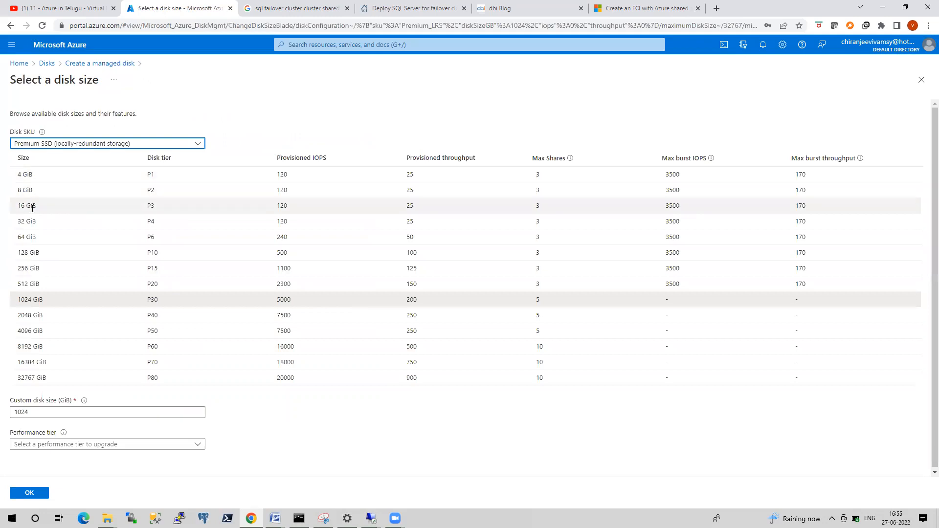
left_click(32, 206)
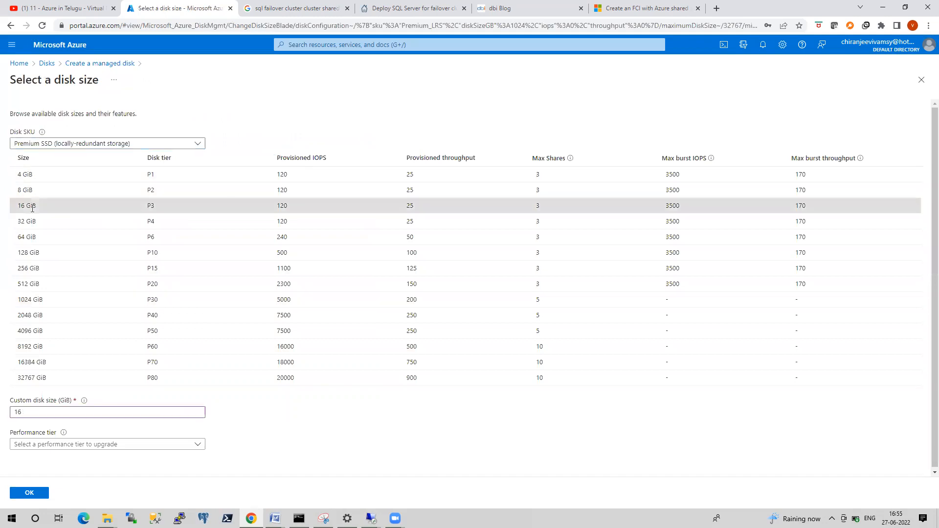
left_click(135, 147)
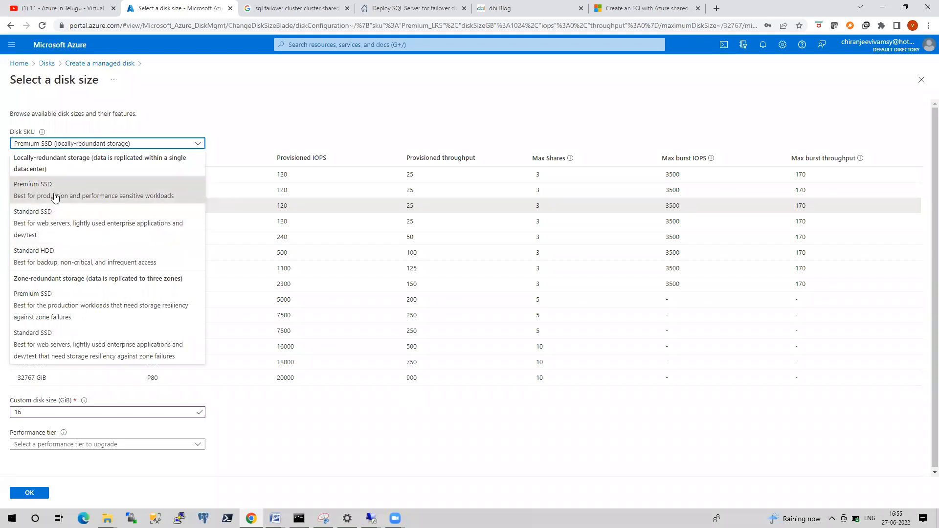
left_click(71, 258)
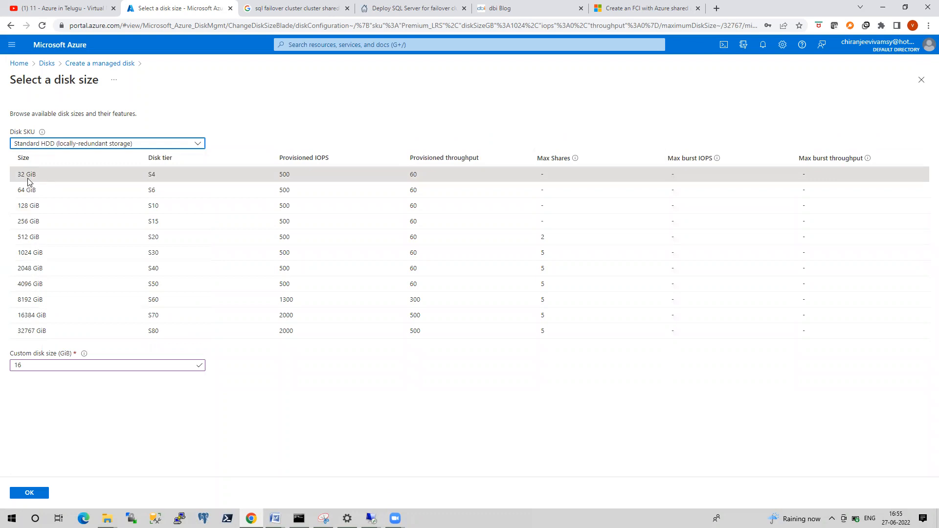
left_click(81, 147)
left_click(41, 192)
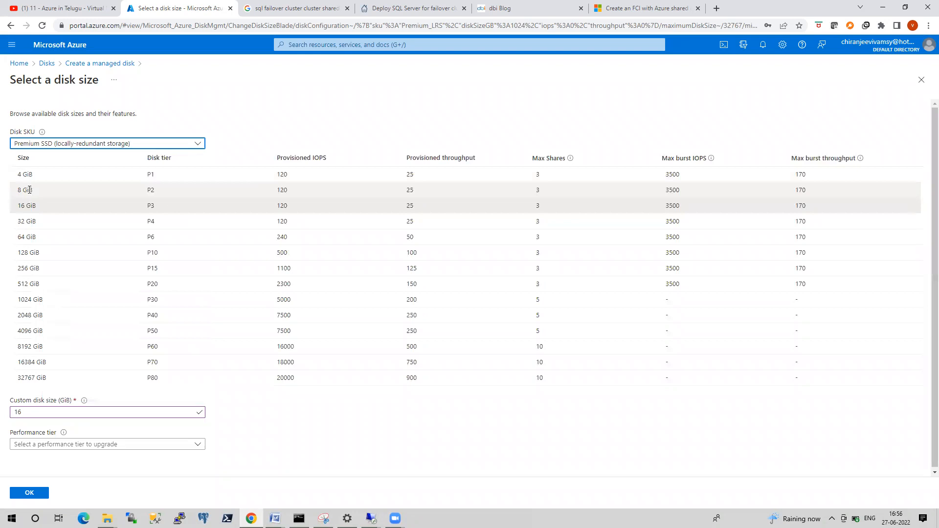
left_click(28, 192)
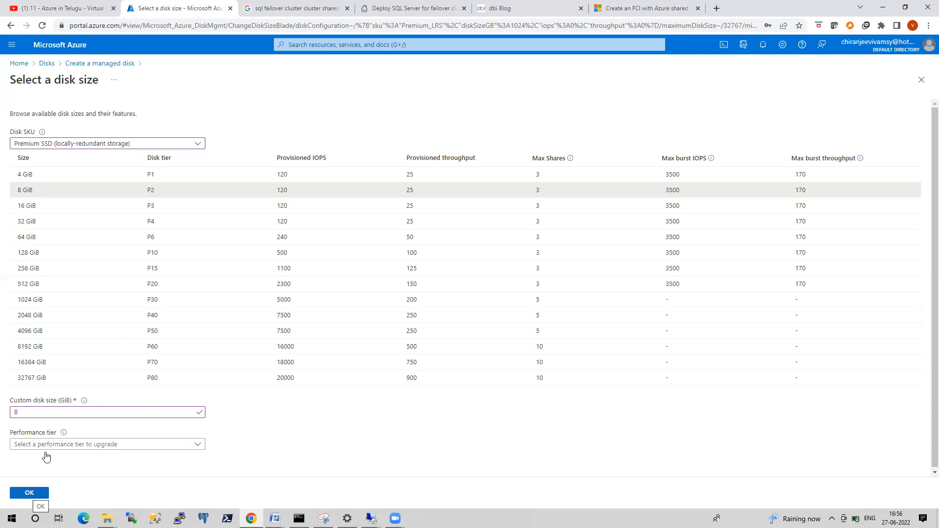
left_click(30, 493)
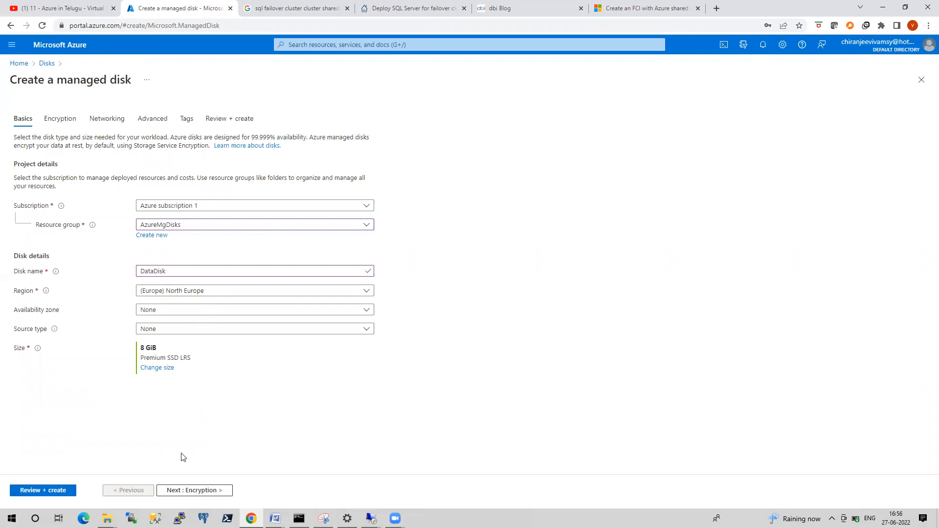
Step: Keep the default platform-managed encryption and public access from all networks, and proceed to the disk's Advanced settings
left_click(190, 491)
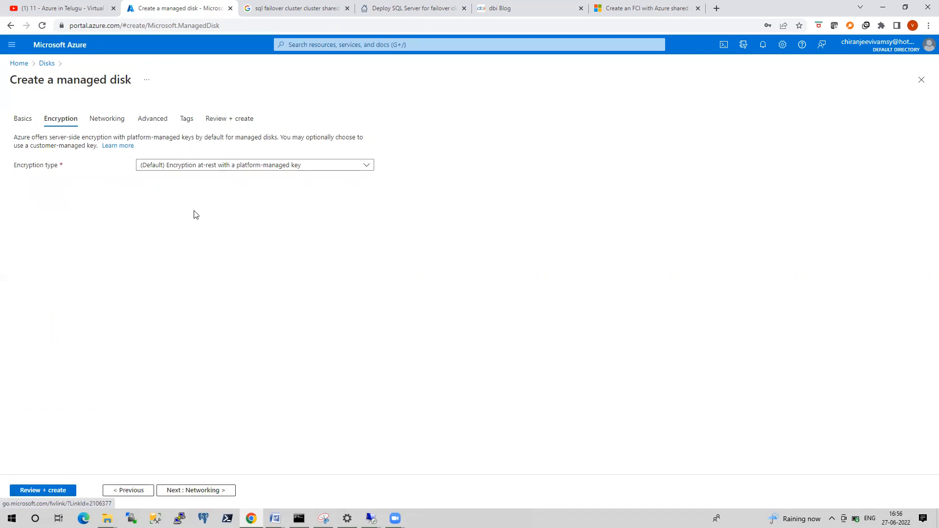
left_click(186, 491)
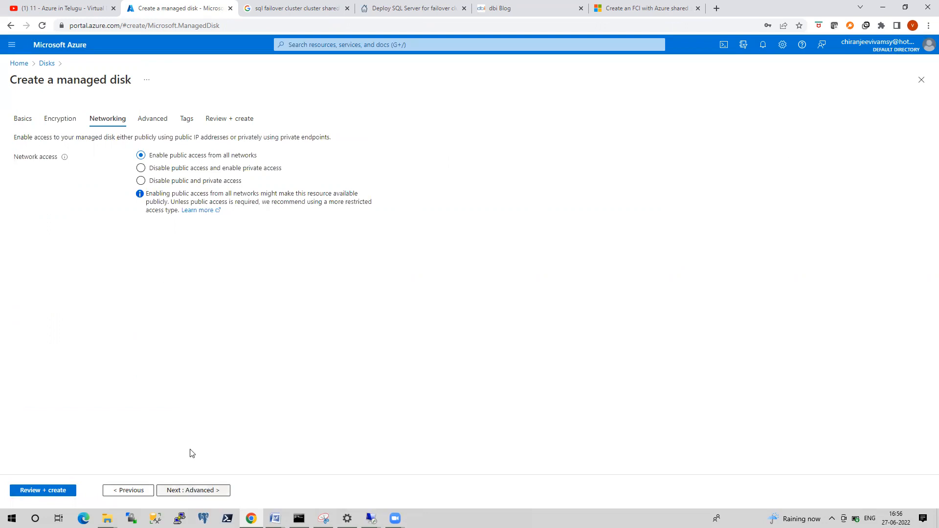
left_click(193, 490)
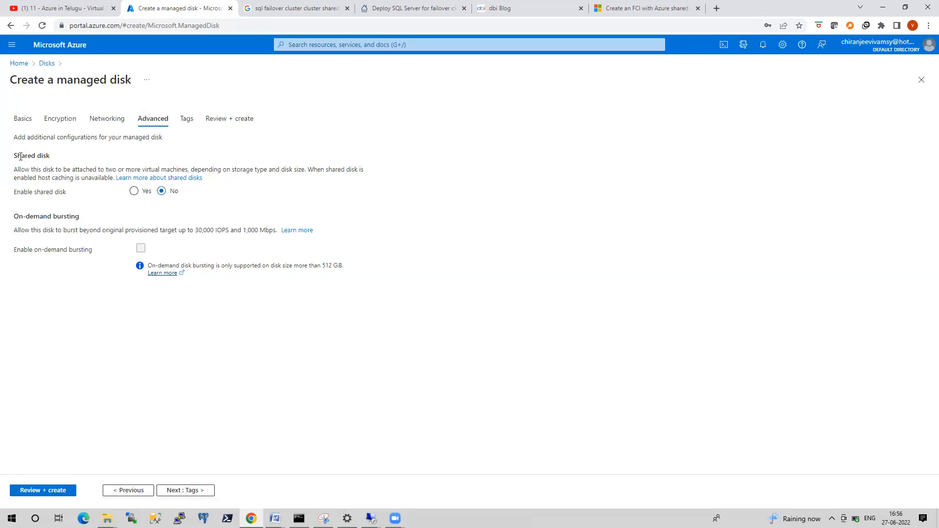
Step: Copy the shared disk note about host caching being unavailable into a new Notepad document, and minimize it
left_click_drag(14, 156, 55, 158)
left_click_drag(14, 170, 365, 178)
left_click(338, 191)
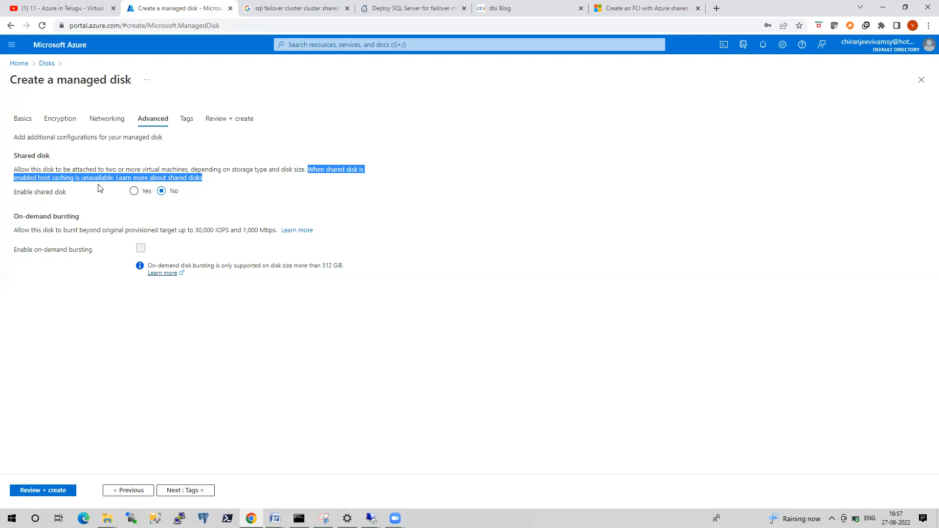
left_click(351, 215)
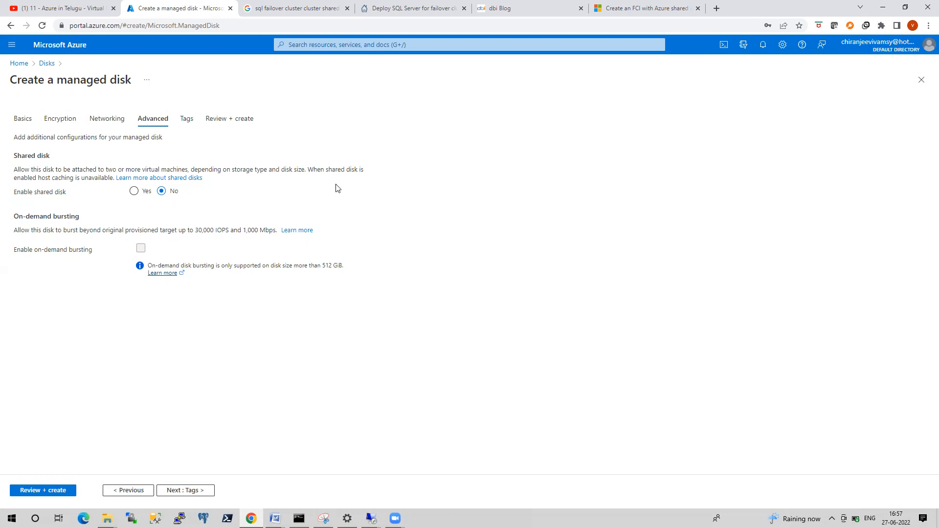
left_click_drag(308, 169, 368, 178)
key("ctrl+c")
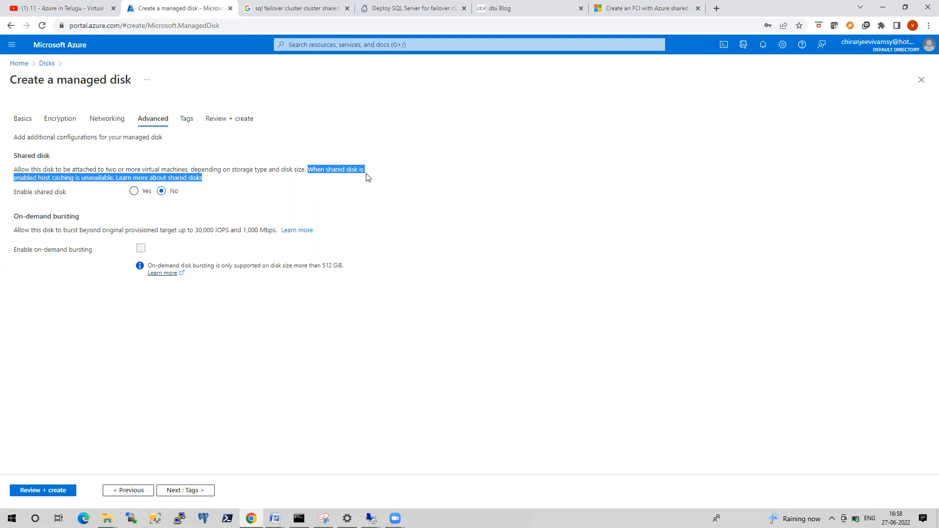
key("super+r")
type("no")
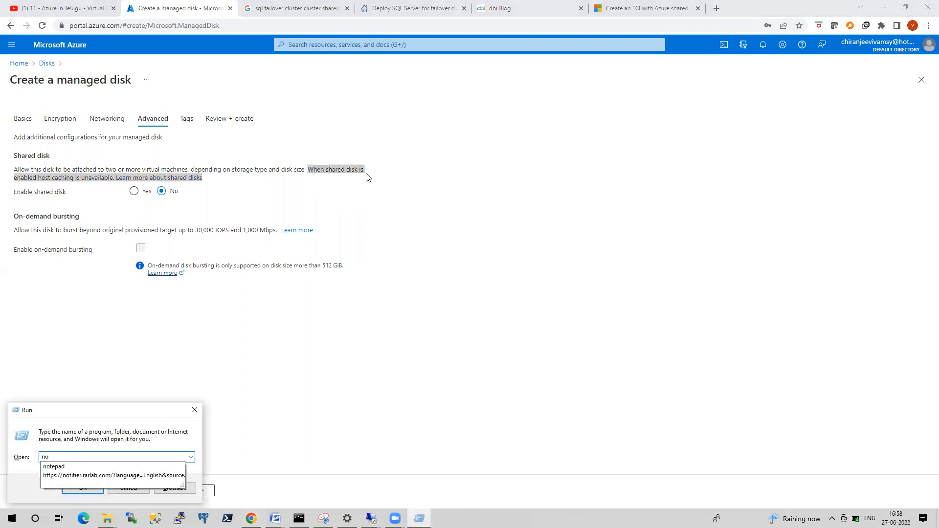
key("Down")
key("Return")
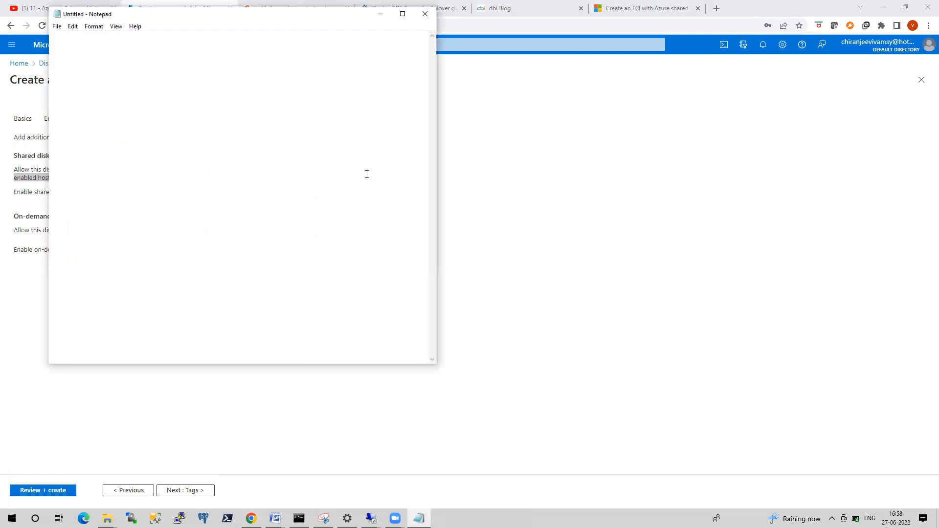
key("ctrl+v")
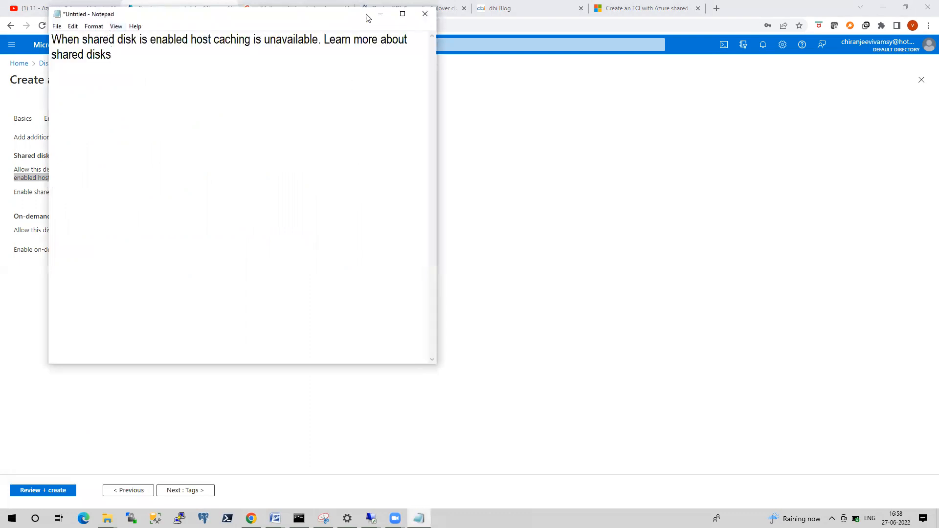
left_click(382, 15)
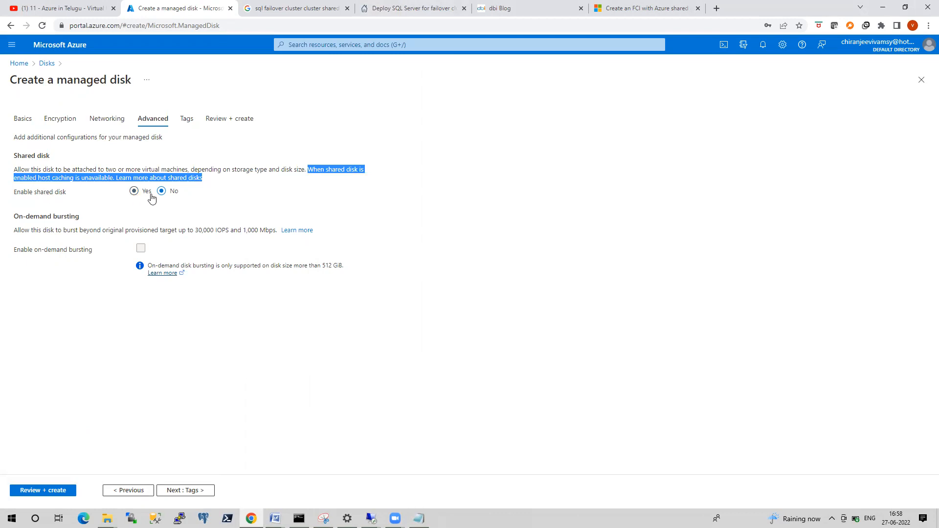
Step: Enable shared disk with max shares set to 2, and create the managed disk after reviewing it
left_click(135, 192)
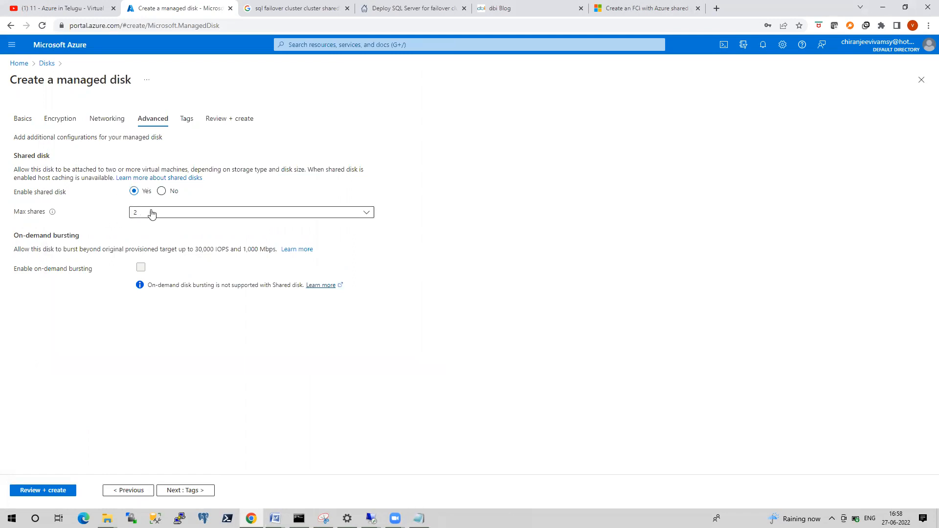
left_click(155, 218)
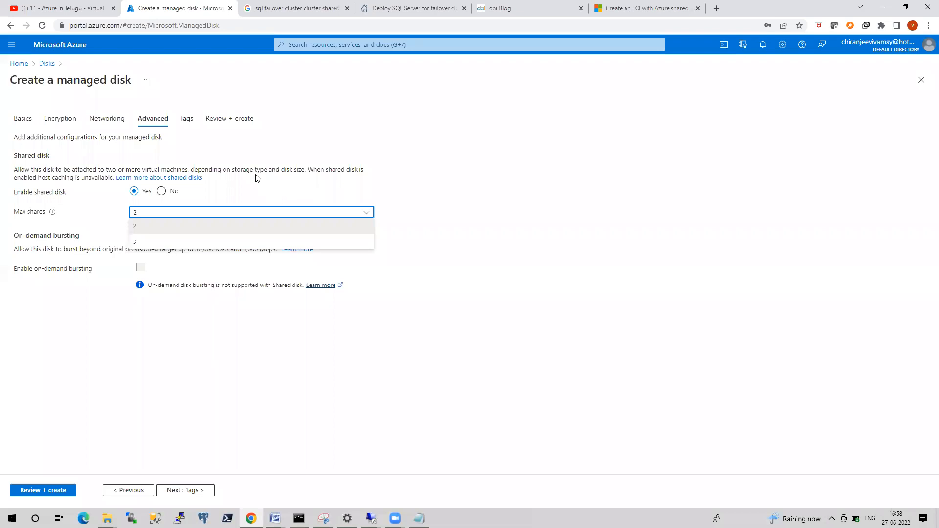
left_click_drag(232, 169, 306, 171)
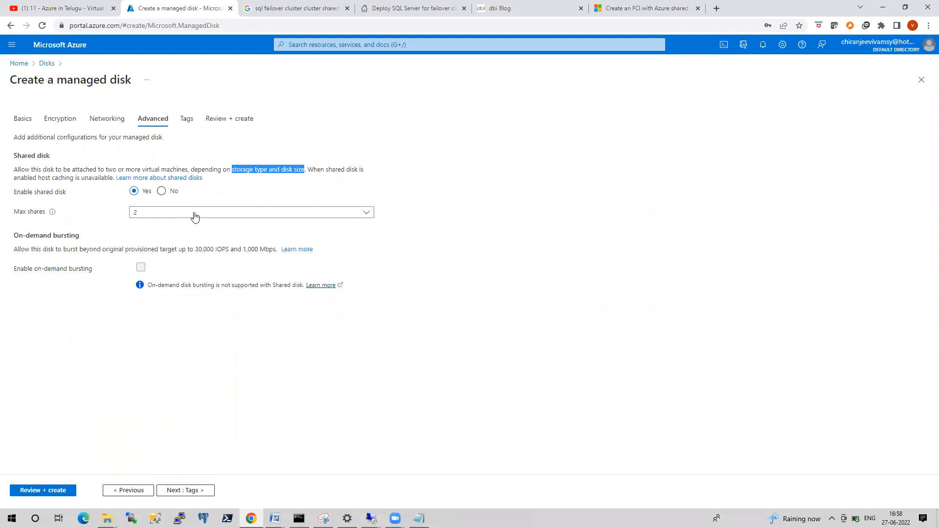
mouse_move(247, 172)
left_mouse_down()
mouse_move(277, 180)
mouse_move(299, 166)
mouse_move(251, 182)
left_mouse_up()
left_click(155, 217)
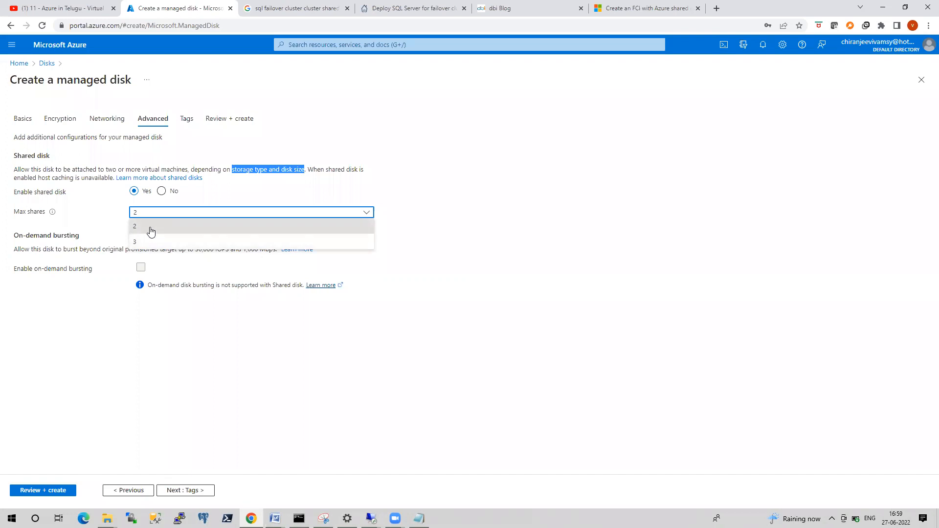
left_click(151, 231)
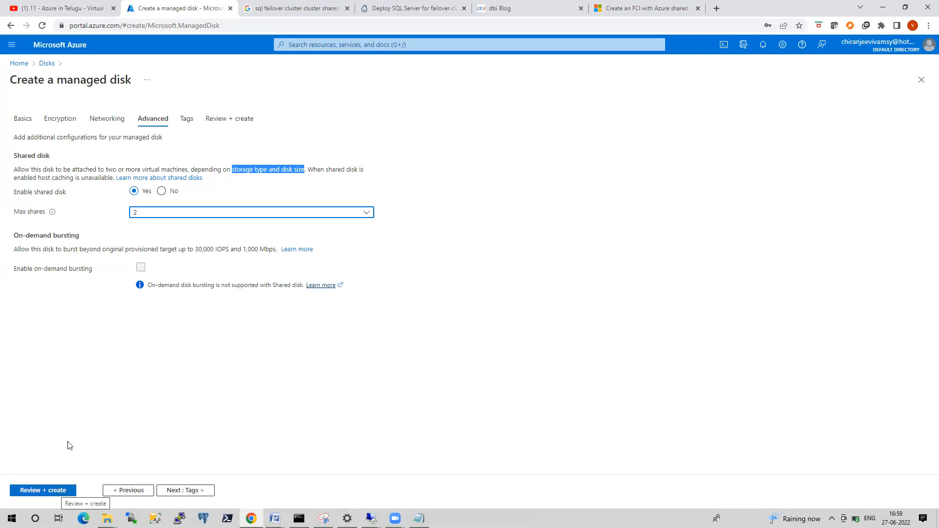
left_click(57, 490)
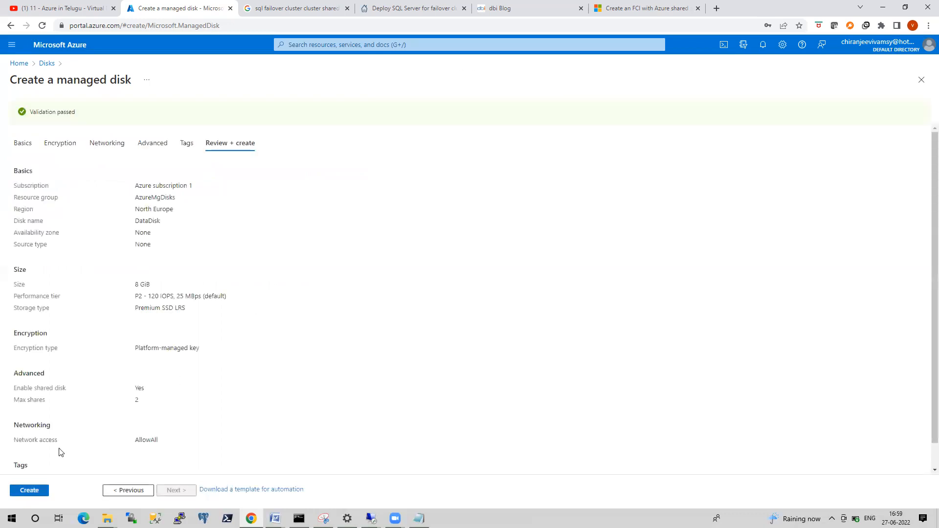
left_click(35, 491)
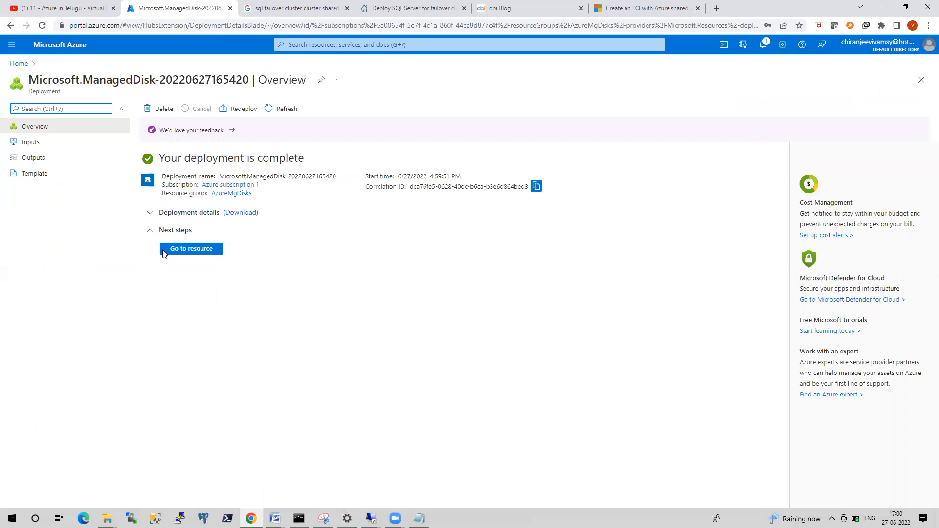
Step: Examine the host caching options for a new data disk on the NODE1 virtual machine, and remove the unsaved disk entry
left_click(19, 63)
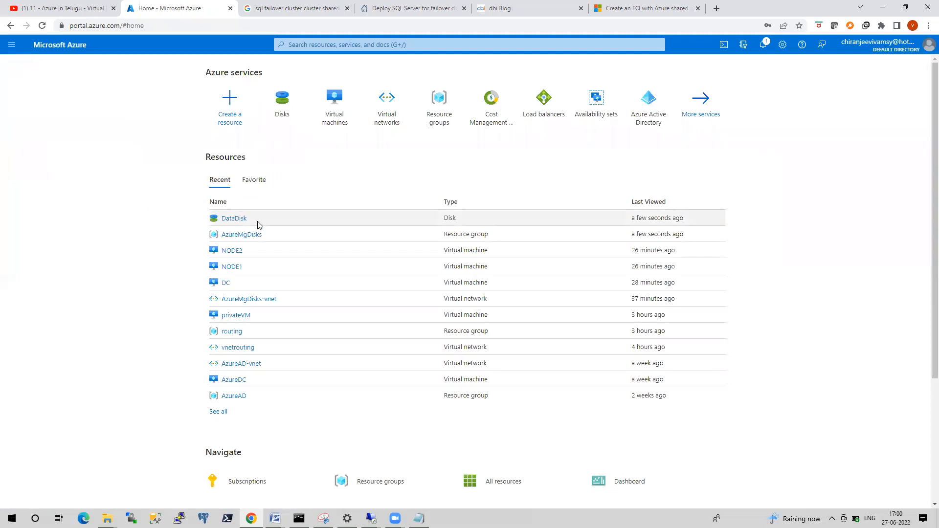
mouse_move(241, 221)
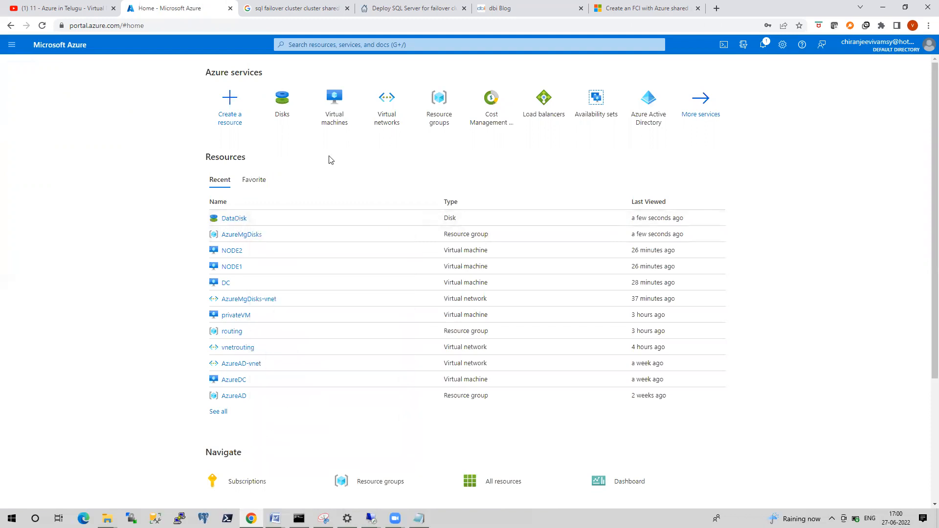
left_click(336, 128)
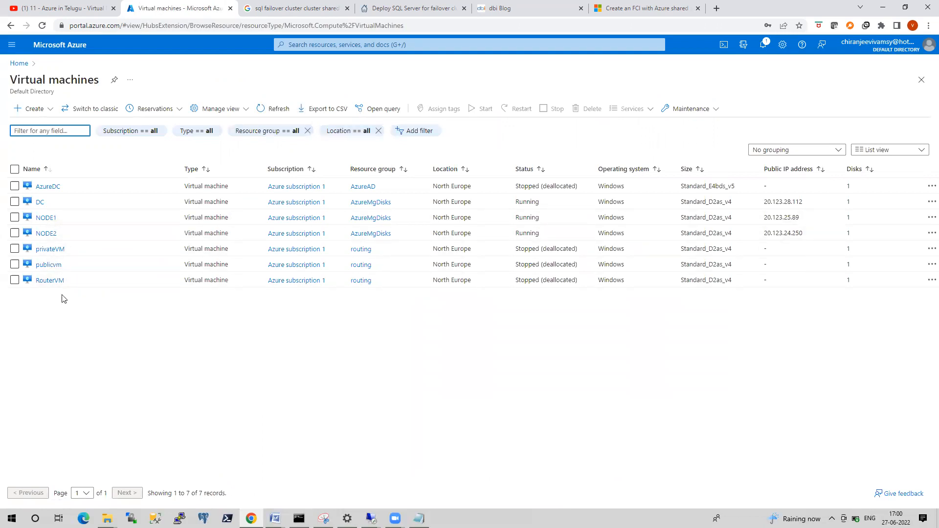
left_click(52, 225)
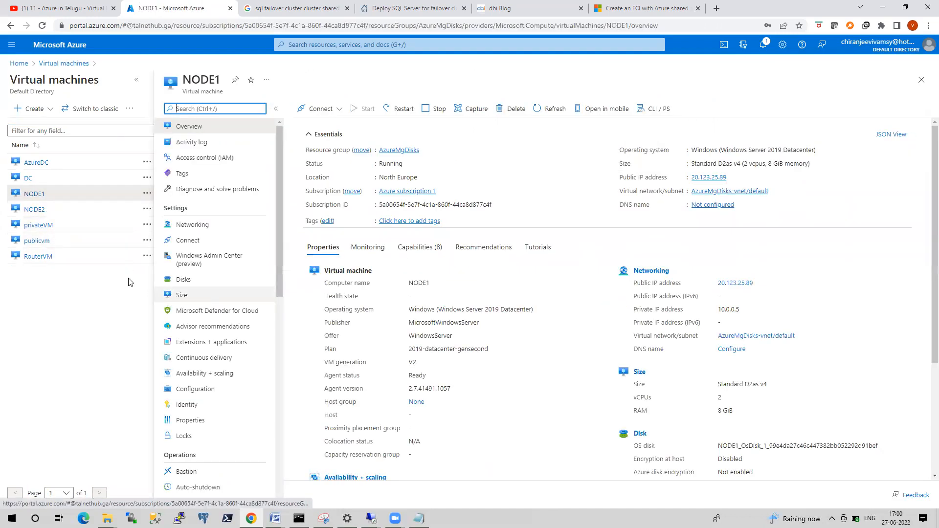
left_click(184, 286)
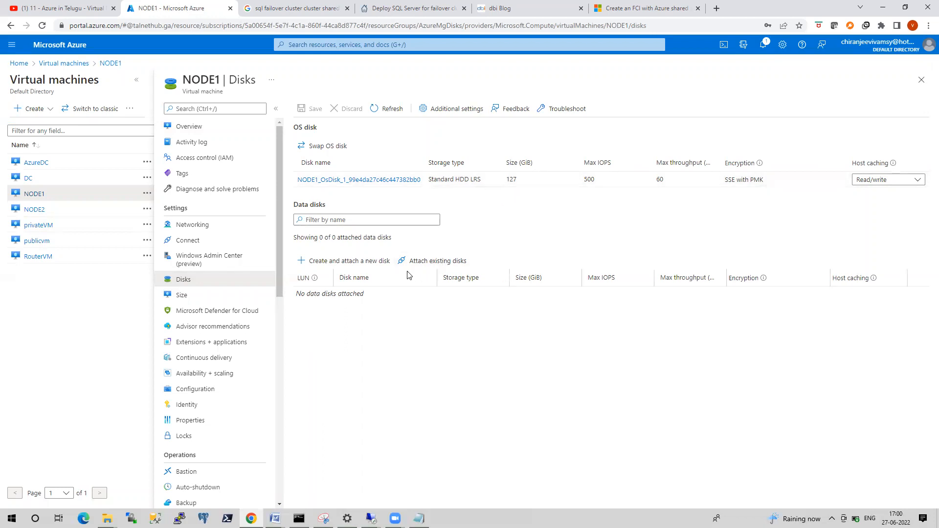
left_click(356, 261)
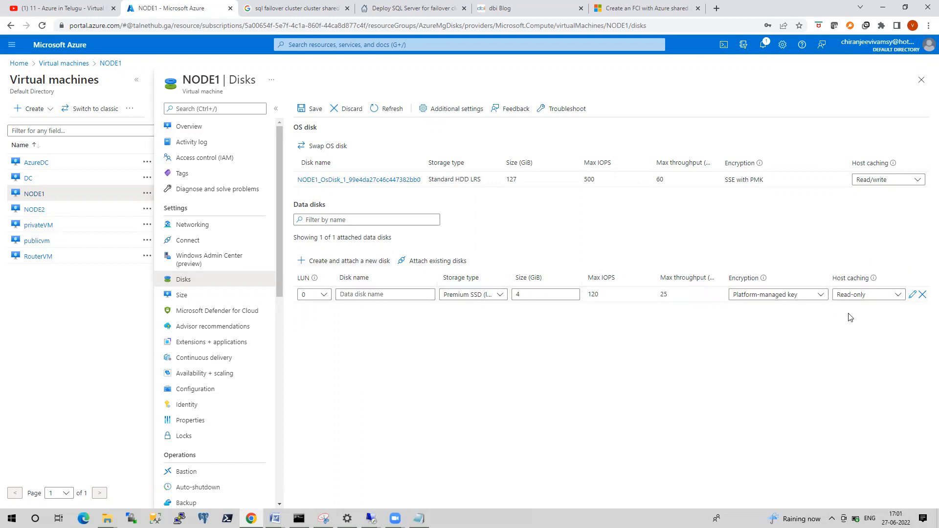
left_click(897, 297)
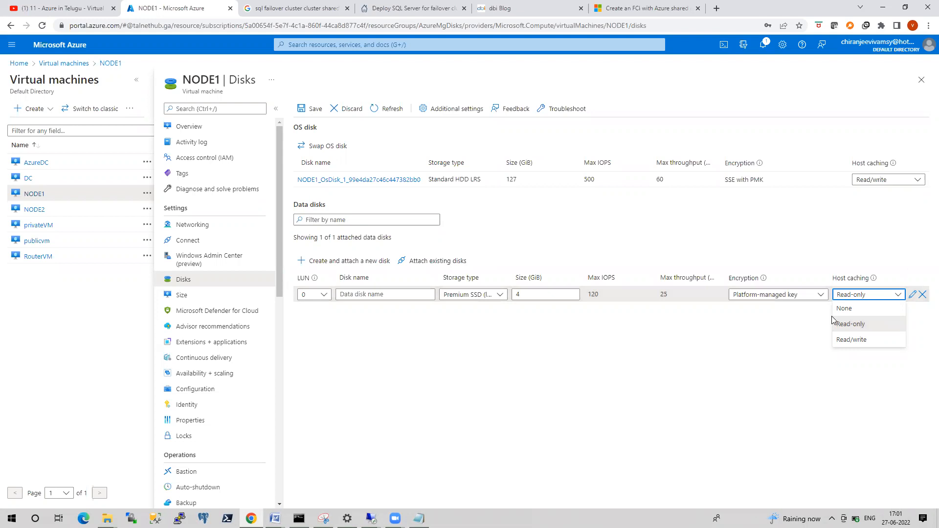
mouse_move(875, 280)
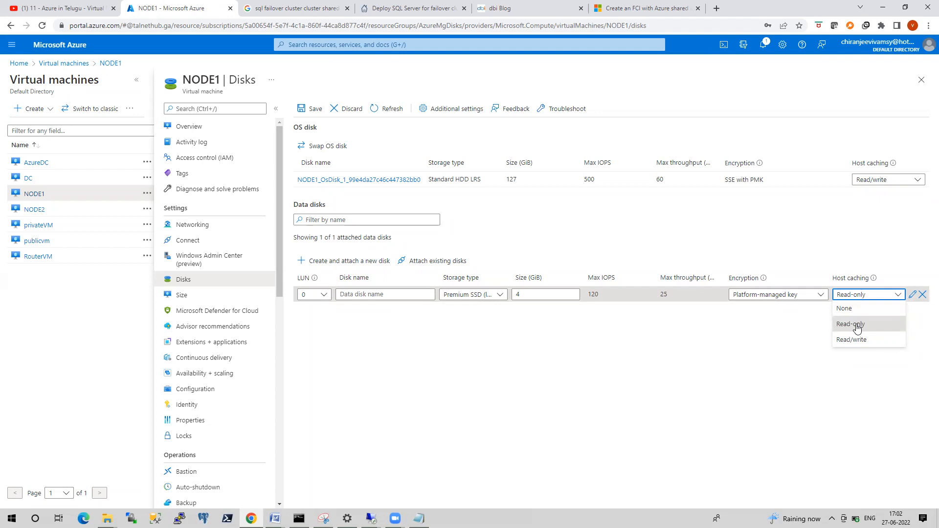
left_click(923, 294)
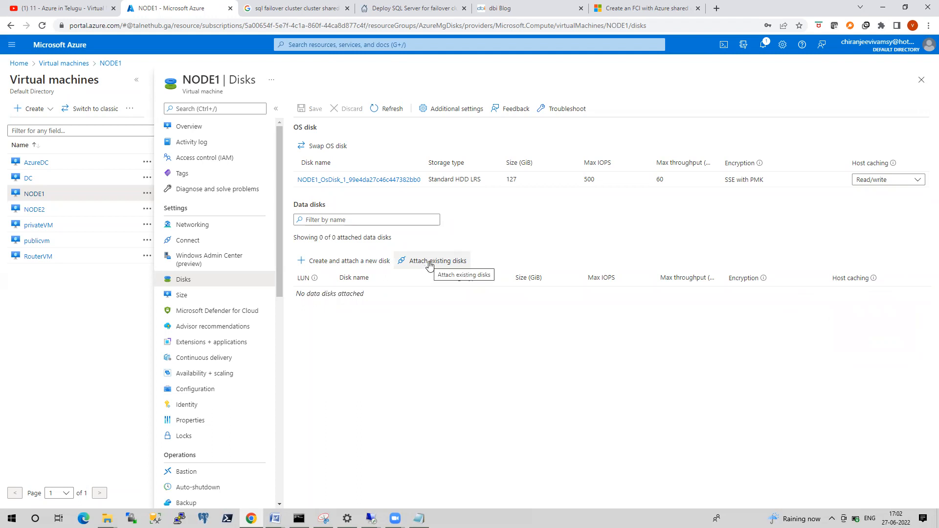
Step: Check the overview details of DataDisk in the list of disks
left_click(59, 64)
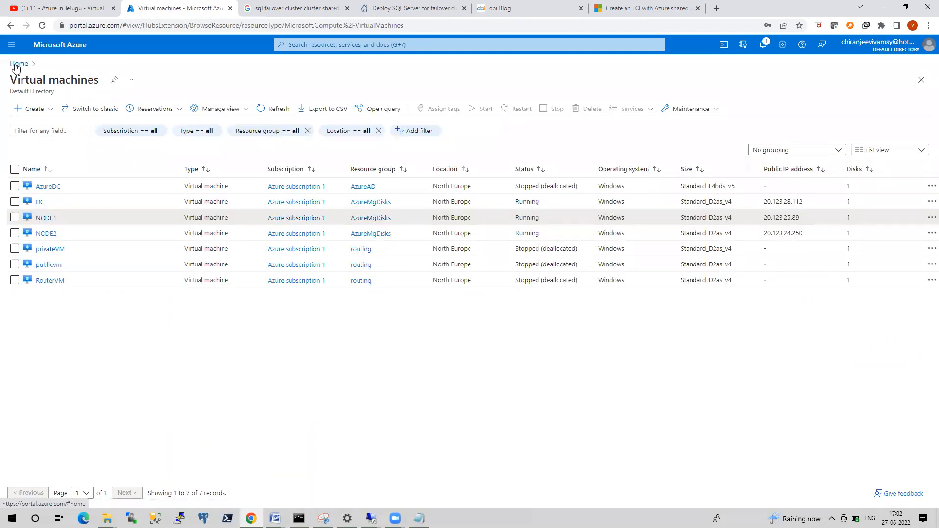
left_click(18, 65)
left_click(335, 116)
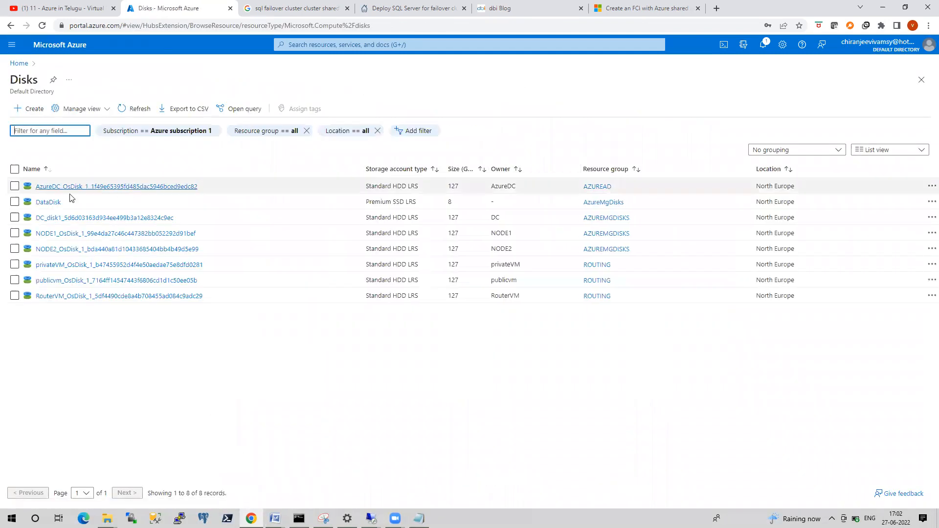
left_click(49, 203)
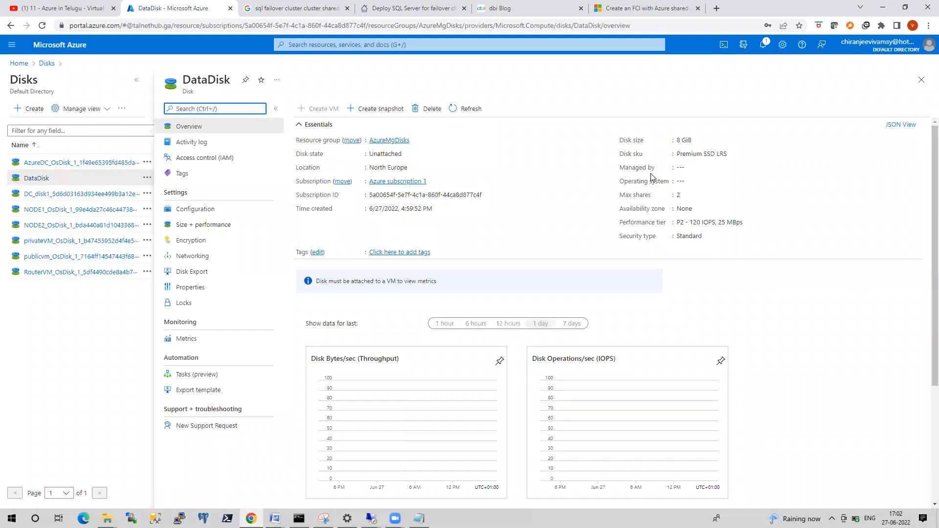
Step: Try to attach the existing DataDisk to NODE1 as a data disk on LUN 0 and save
left_click(19, 64)
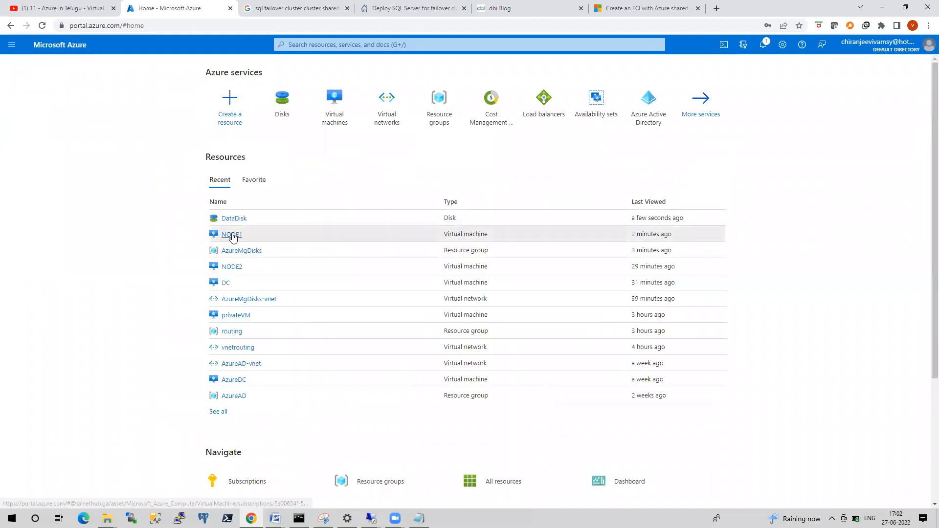
left_click(227, 234)
left_click(29, 279)
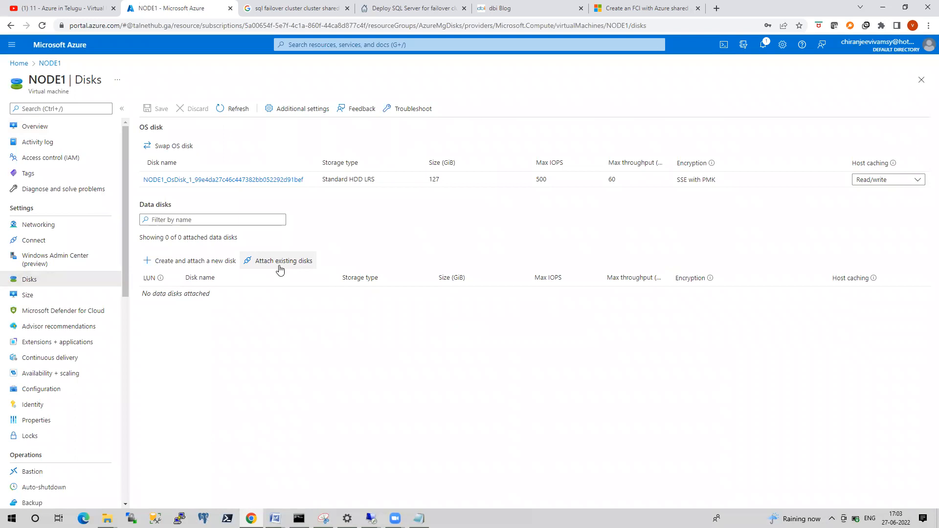
left_click(280, 264)
left_click(327, 295)
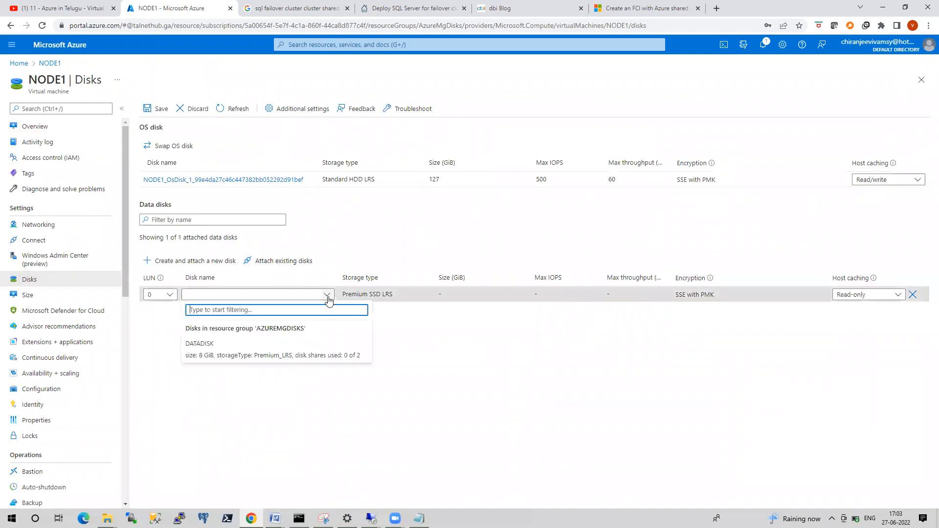
left_click(220, 357)
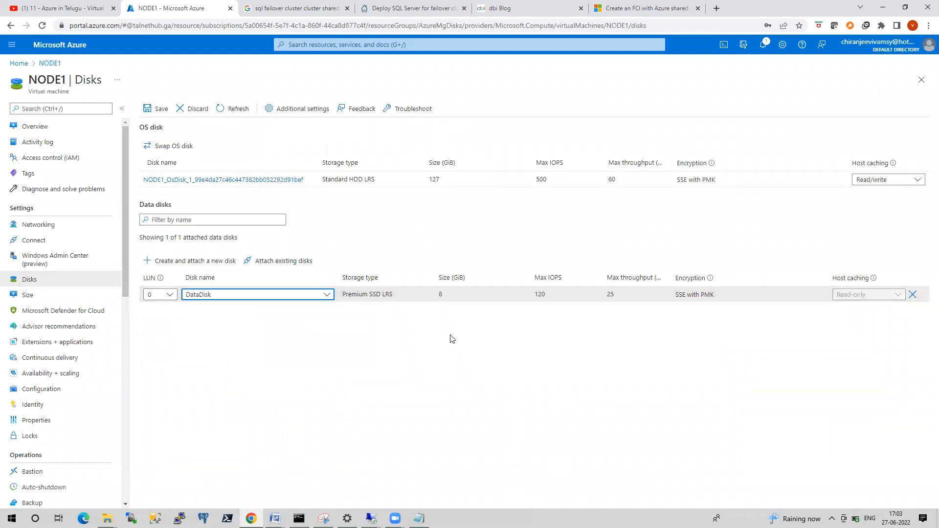
left_click(156, 115)
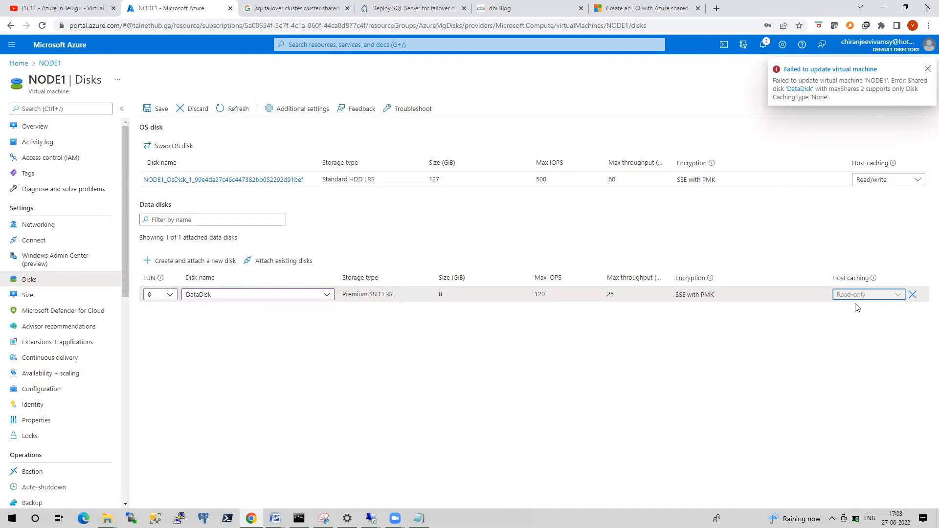
Step: Reread the host caching note in Notepad, and remove the DataDisk entry from NODE1's data disks
left_click(419, 518)
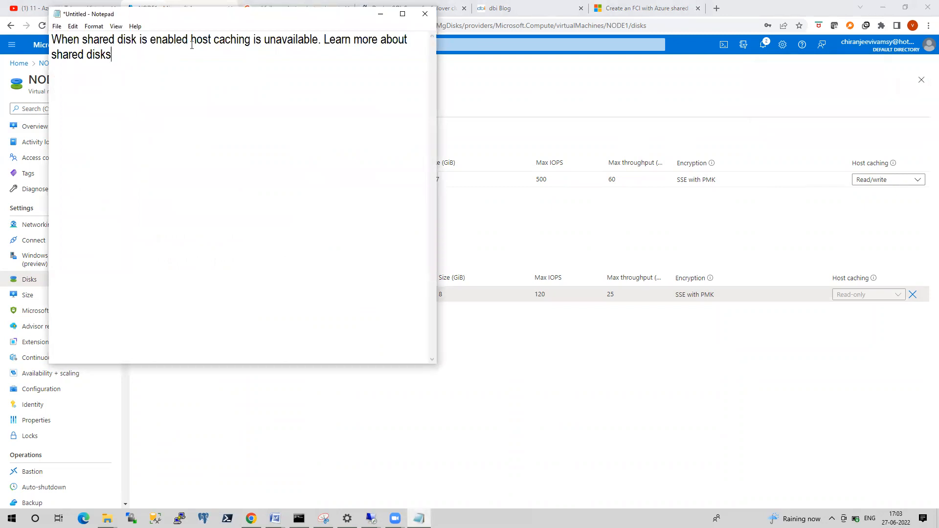
left_click_drag(191, 42, 318, 44)
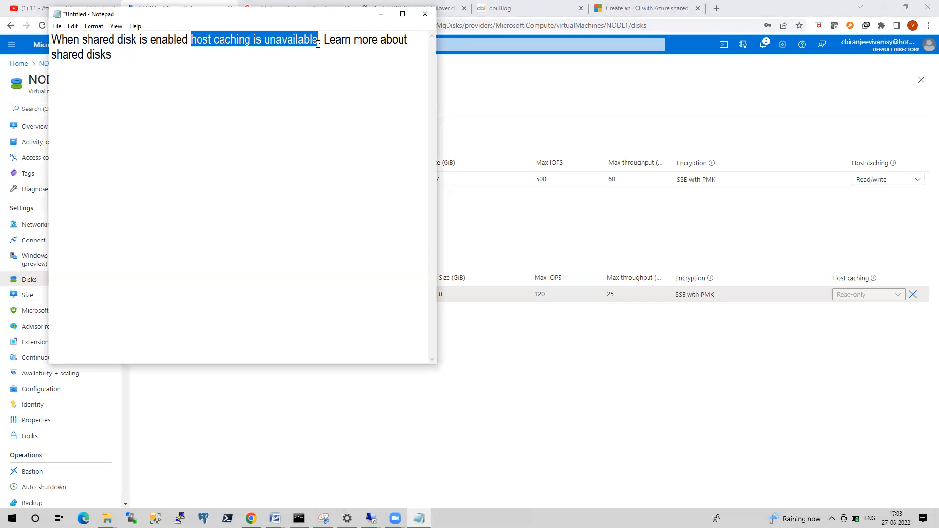
left_click(381, 14)
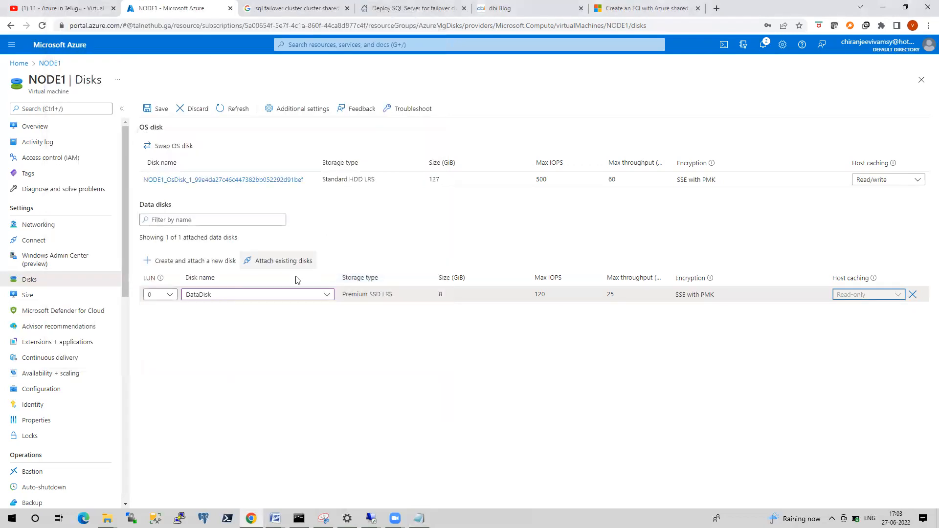
left_click(913, 294)
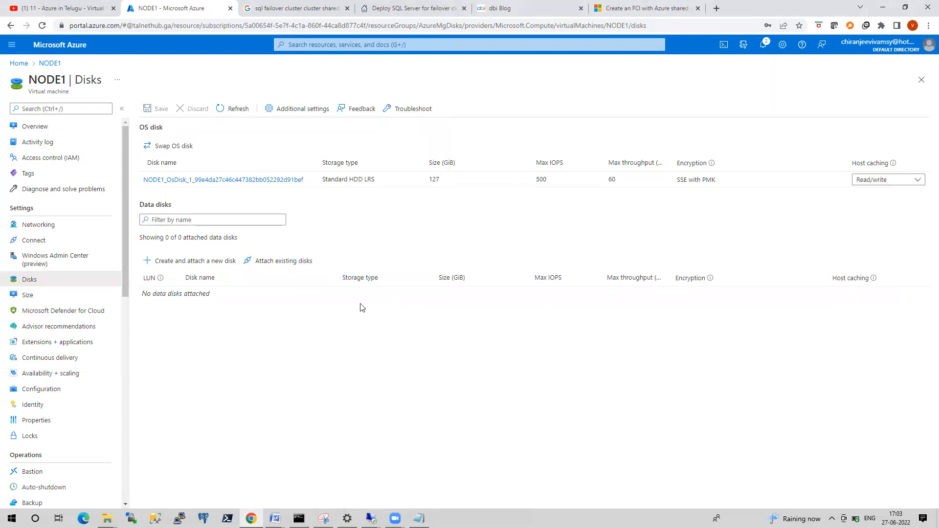
Step: Attach the existing DataDisk to NODE1 on LUN 0 with host caching set to None, and save
left_click(282, 260)
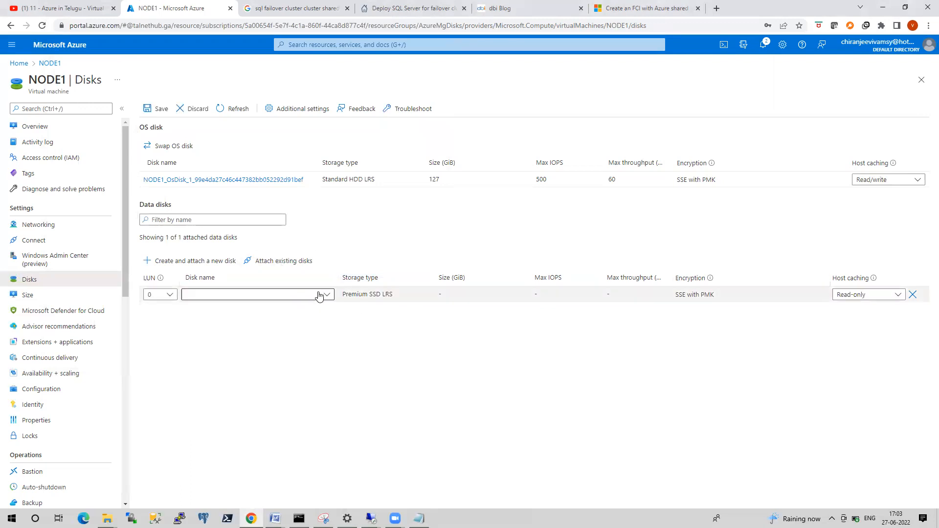
left_click(898, 295)
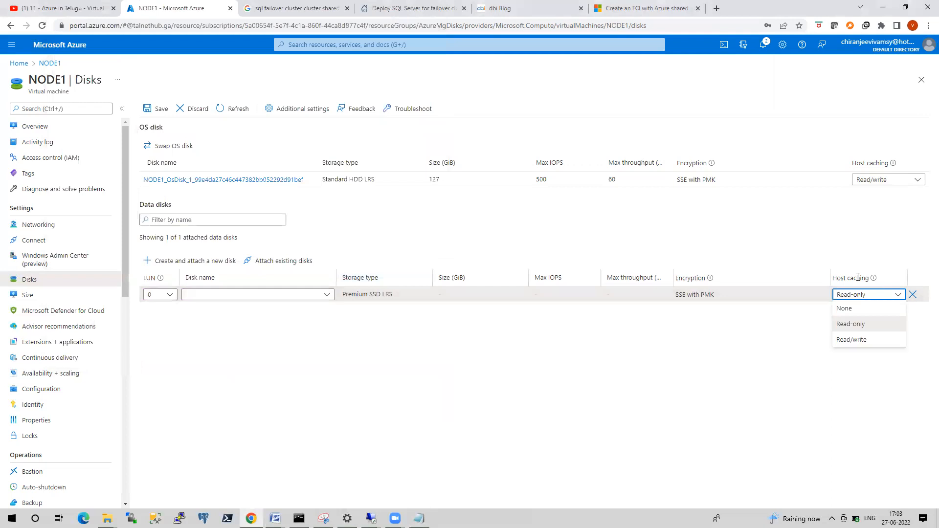
left_click(846, 309)
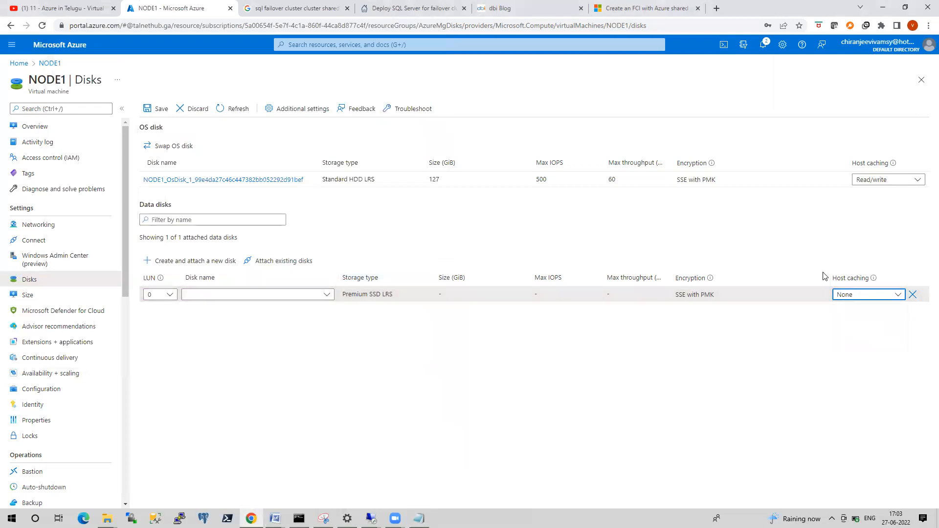
left_click(328, 296)
left_click(216, 341)
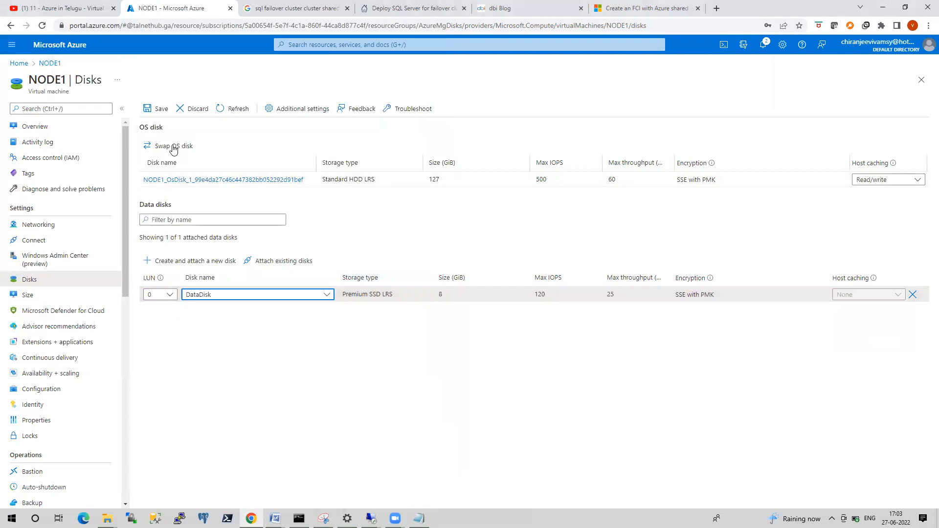
left_click(154, 117)
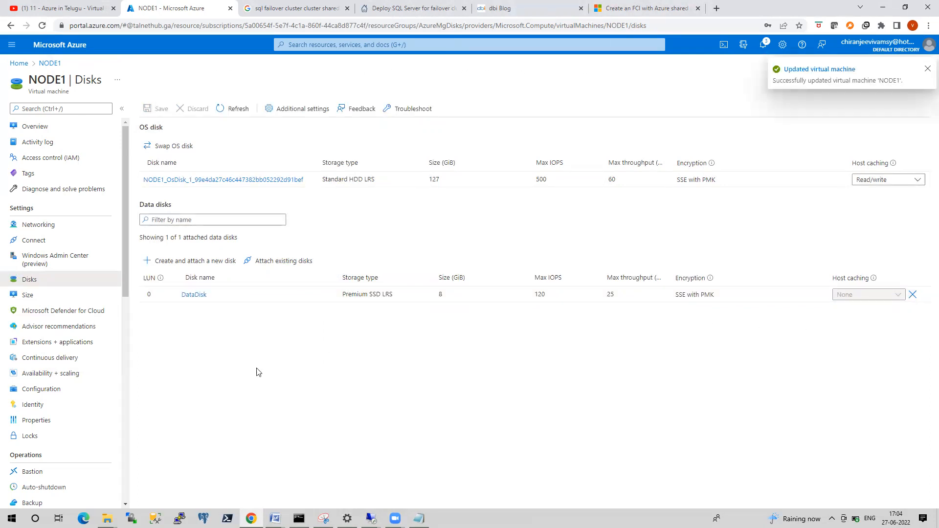
Step: Check in DataDisk's overview which virtual machine the disk is managed by
left_click(19, 64)
left_click(286, 122)
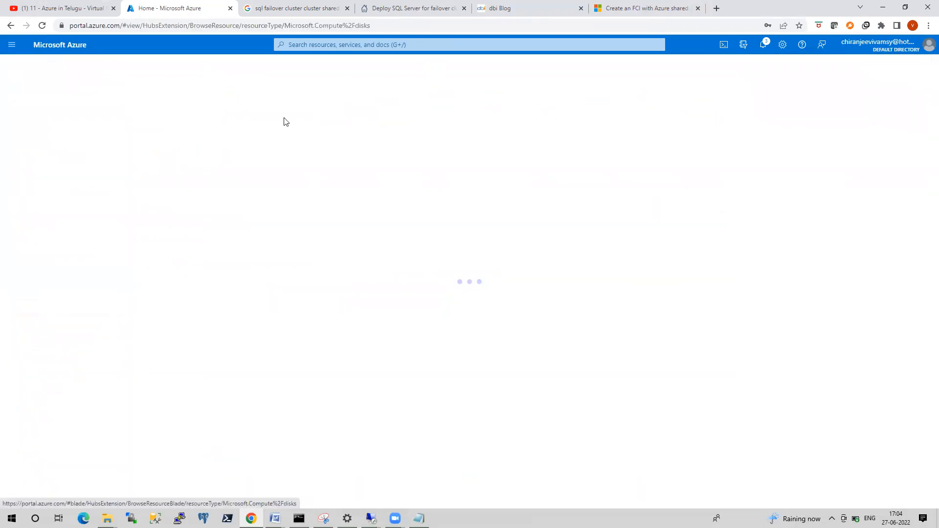
left_click(48, 202)
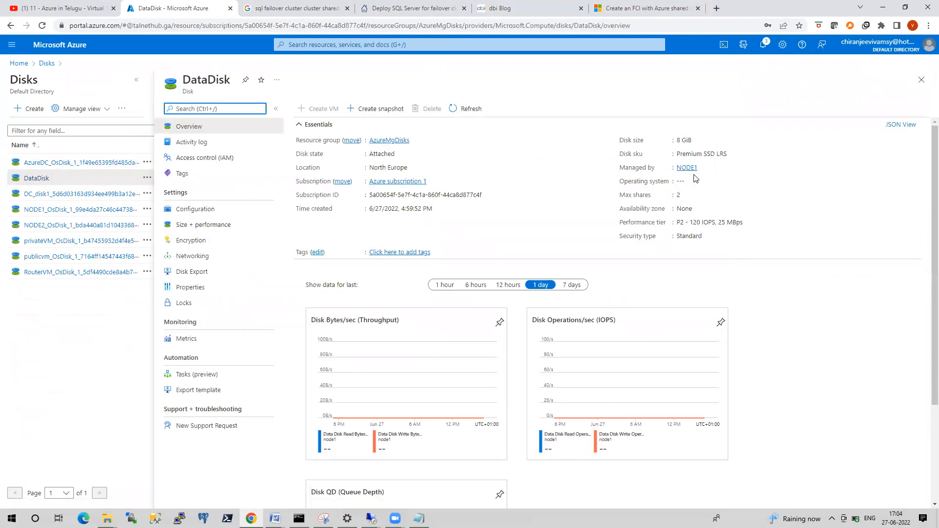
Step: Attach the existing DataDisk to the NODE2 virtual machine on LUN 0 with host caching set to None, and save
left_click(19, 64)
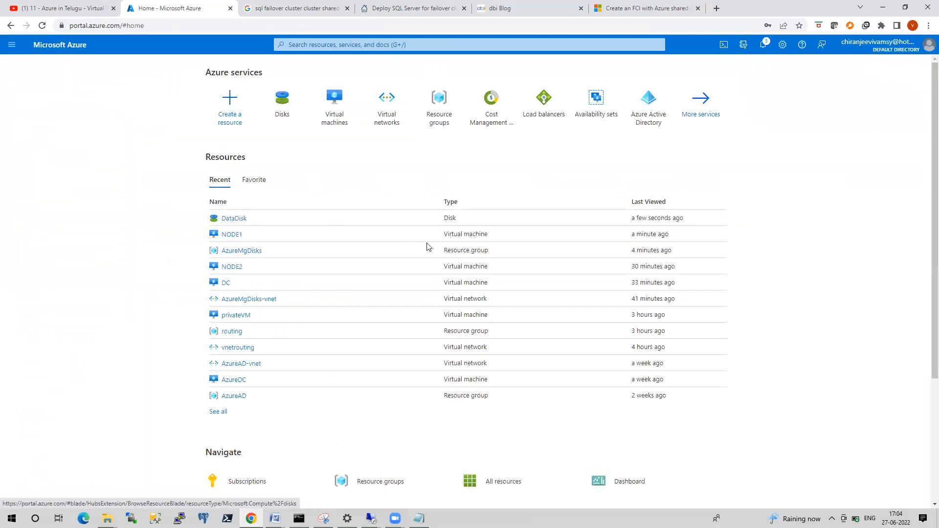
left_click(233, 268)
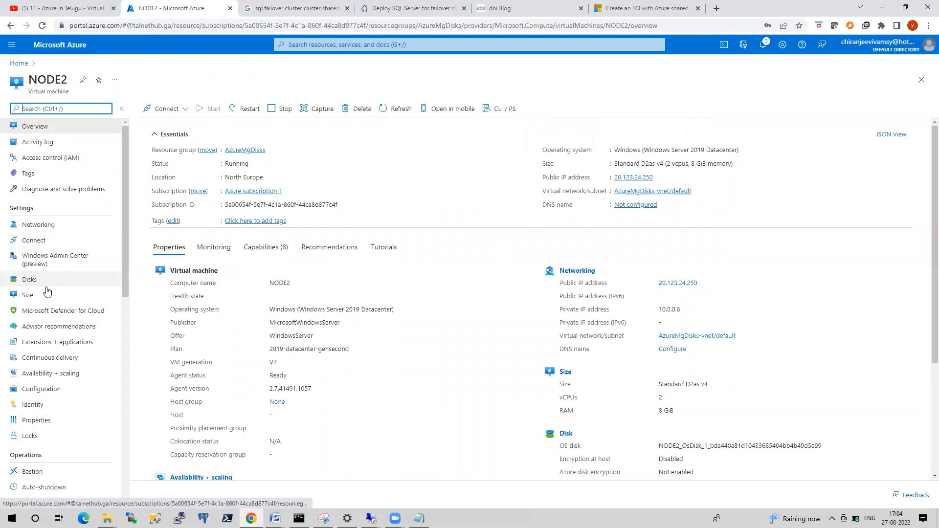
left_click(30, 280)
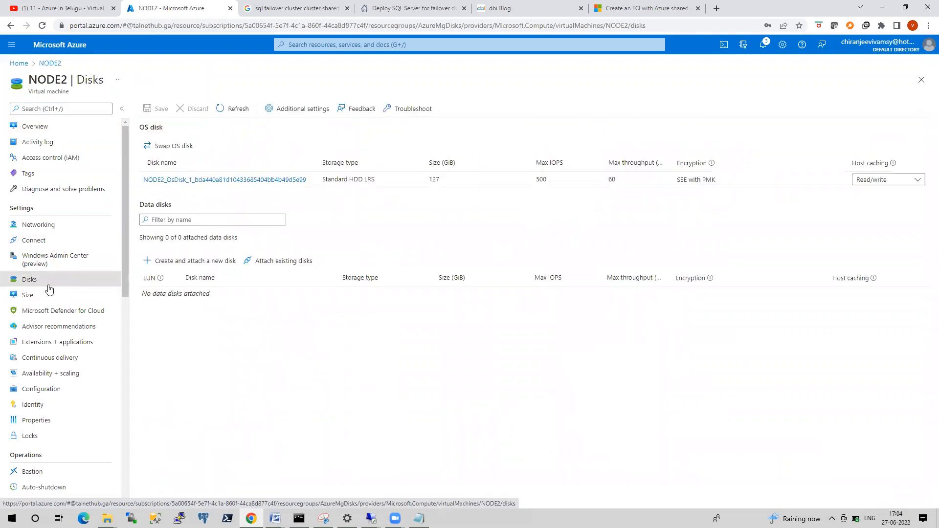
left_click(291, 264)
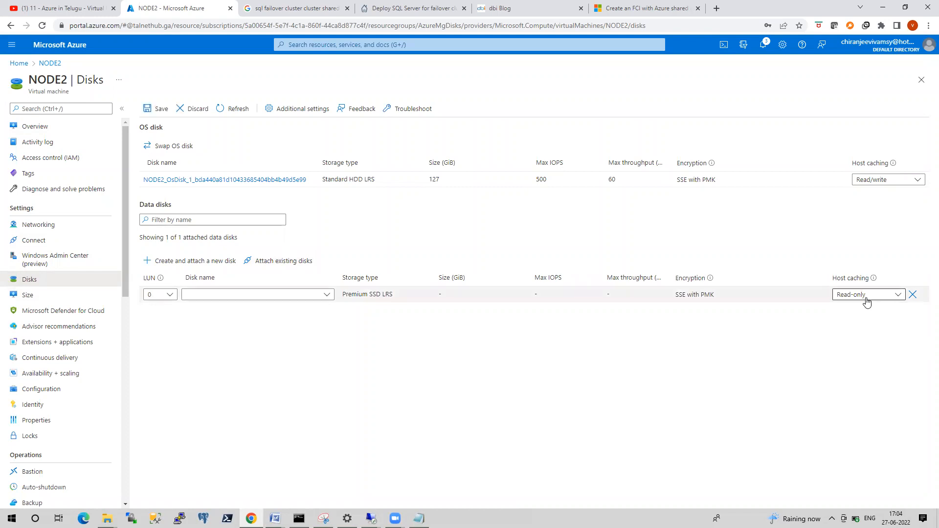
left_click(866, 297)
left_click(849, 309)
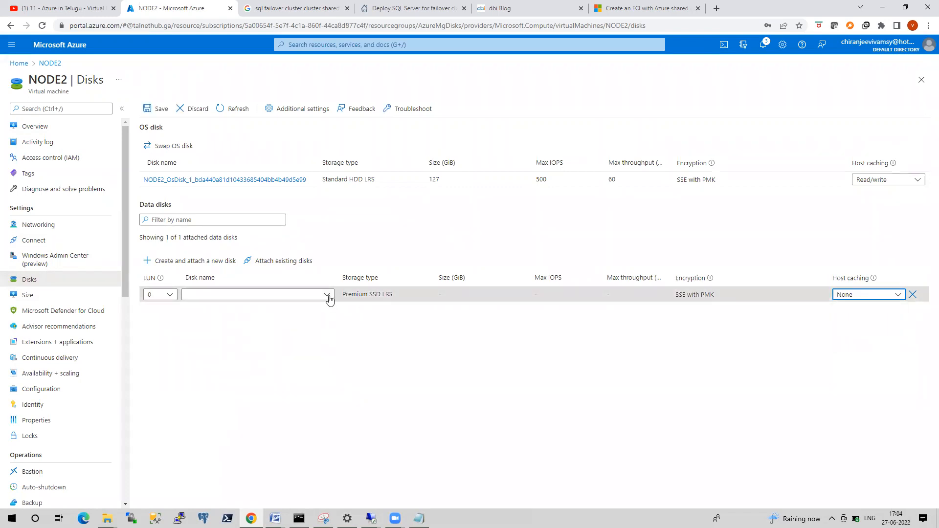
left_click(327, 295)
left_click(197, 350)
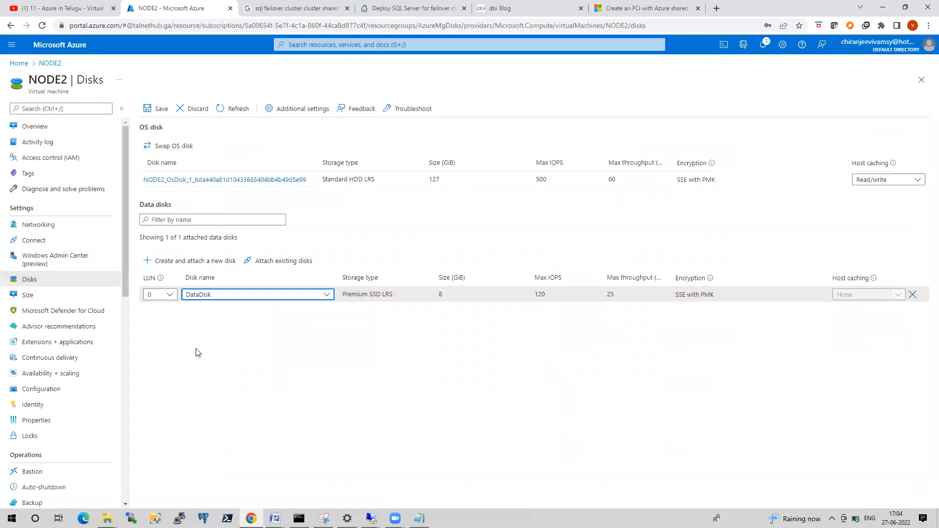
left_click(161, 110)
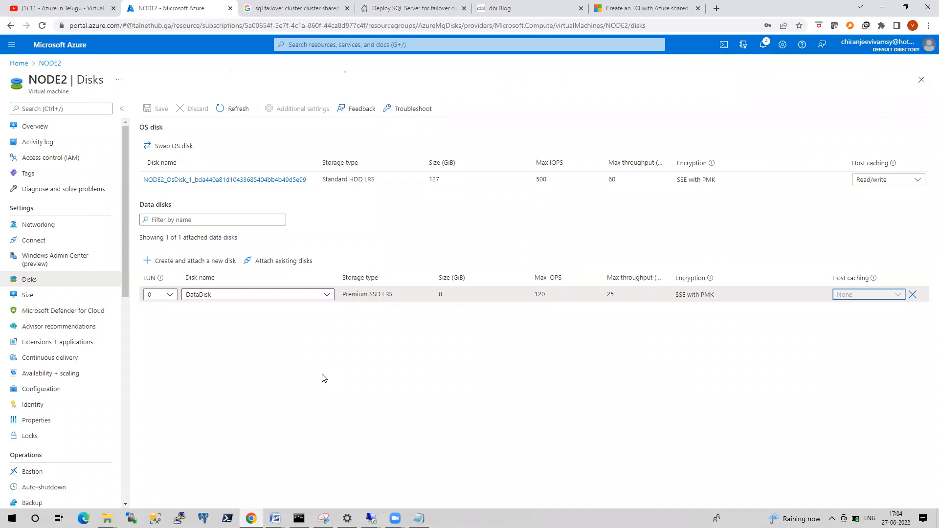
Step: Read through the iSCSI virtual disk and iSCSI target sections of the dbi blog article on shared storage
left_click(506, 6)
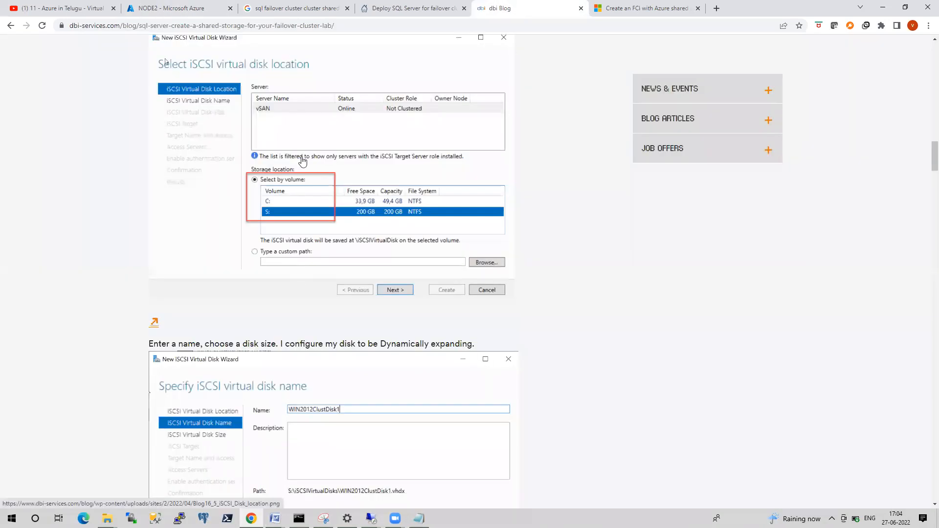
scroll(382, 364, "down", 4)
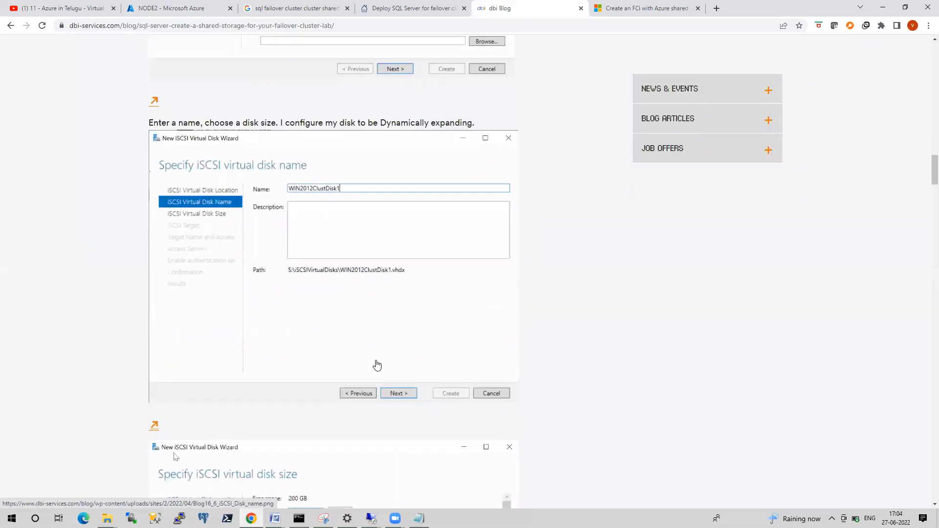
scroll(377, 365, "down", 13)
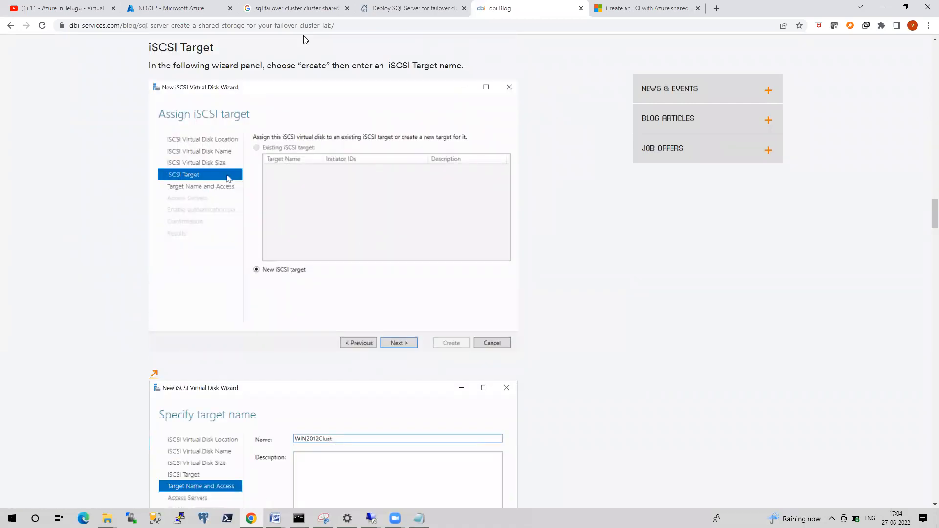
Step: Return to the Azure portal and check which virtual machines own DataDisk in its properties
left_click(186, 9)
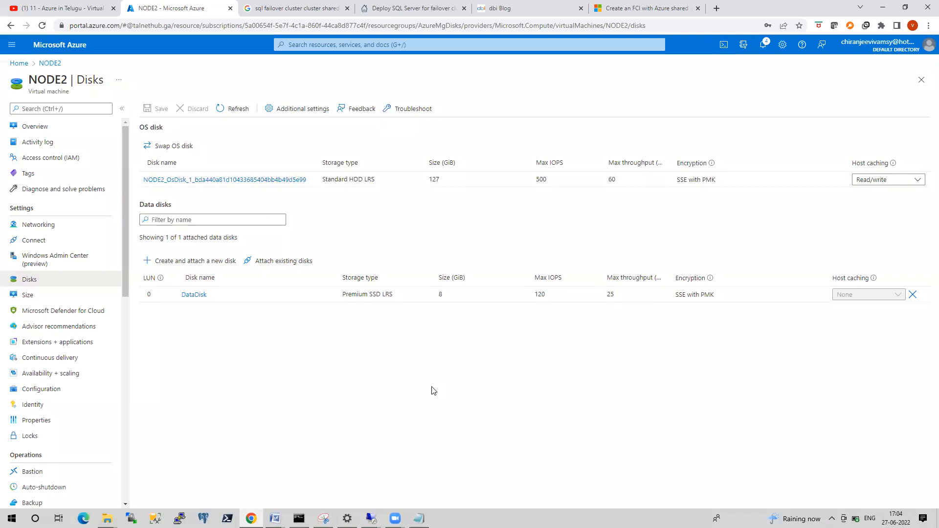
left_click(18, 63)
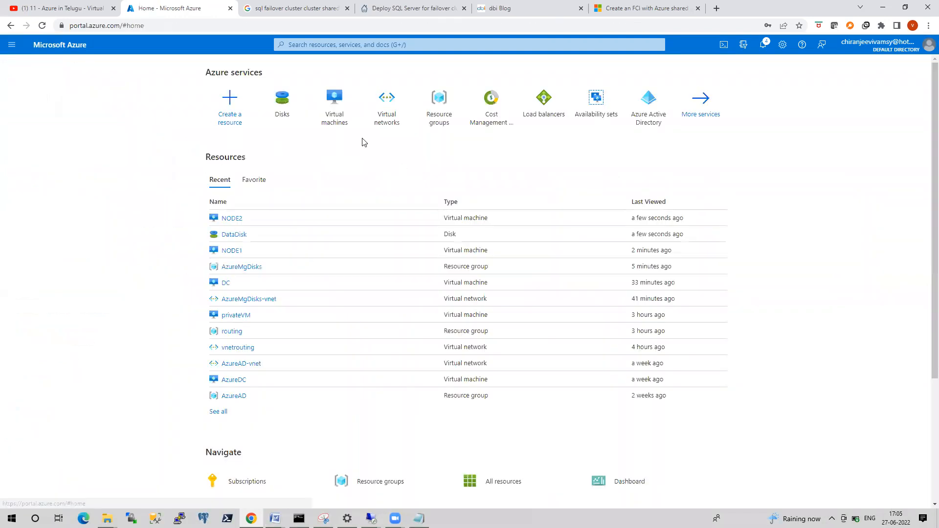
left_click(275, 117)
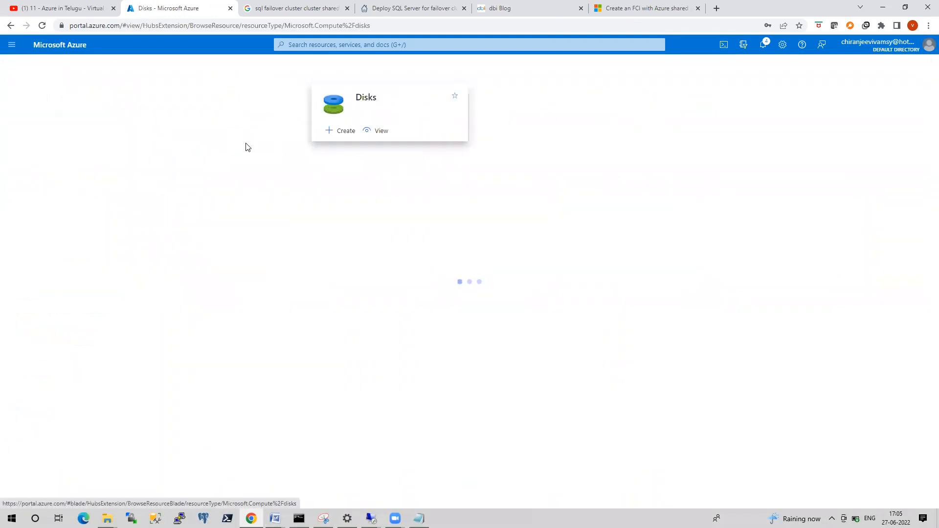
left_click(49, 202)
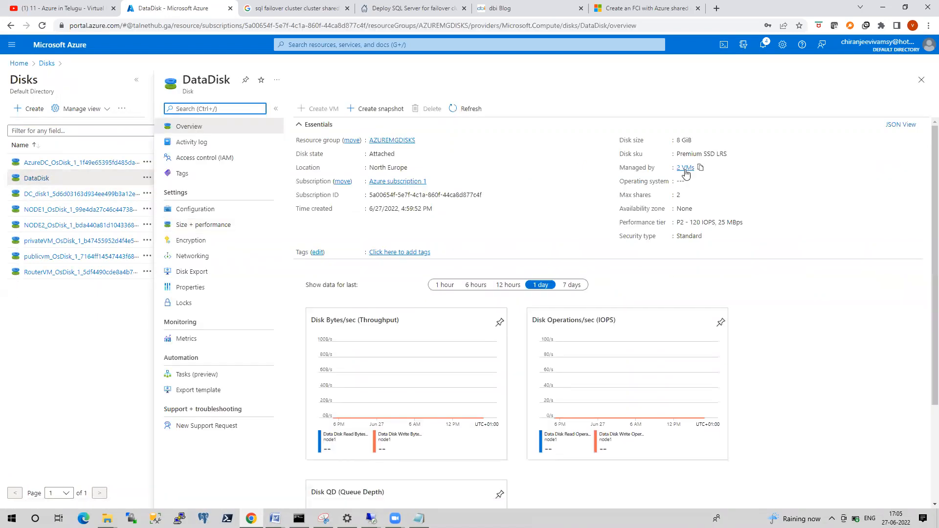
left_click(685, 169)
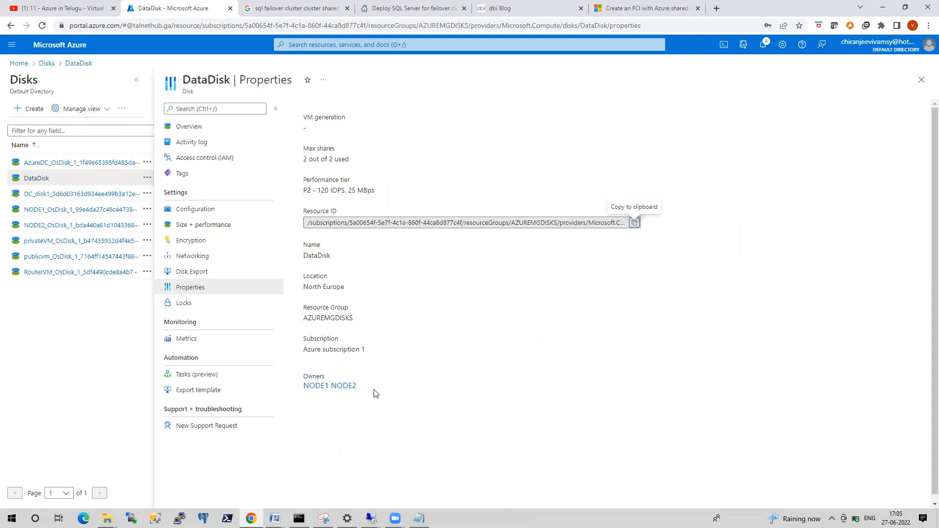
left_click(19, 64)
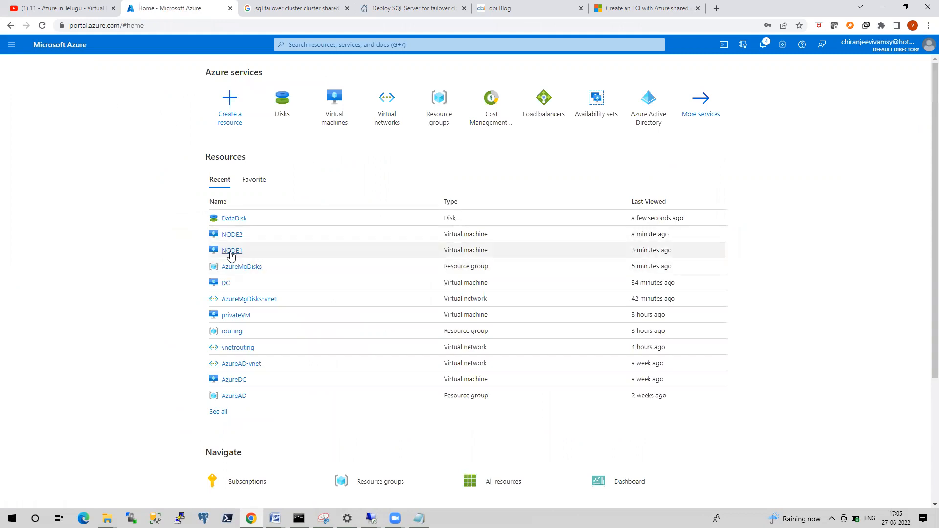
left_click(231, 252)
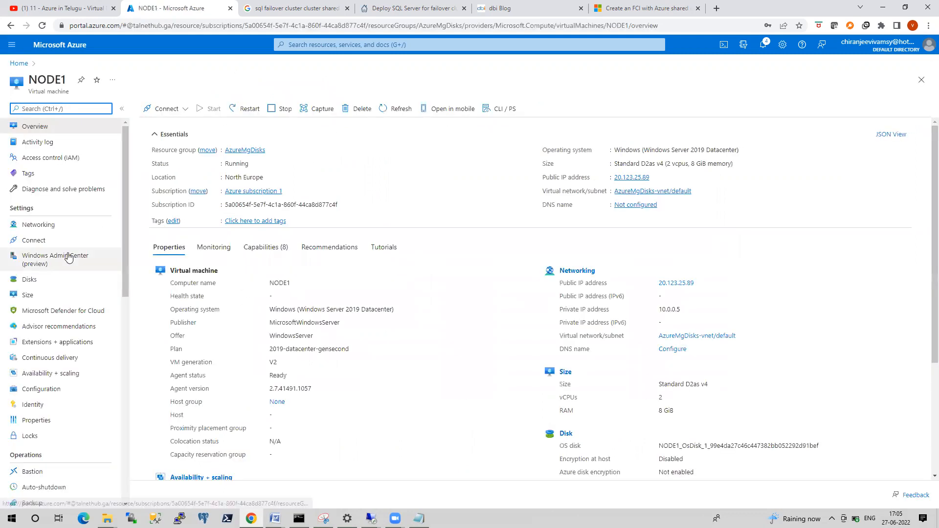
left_click(19, 64)
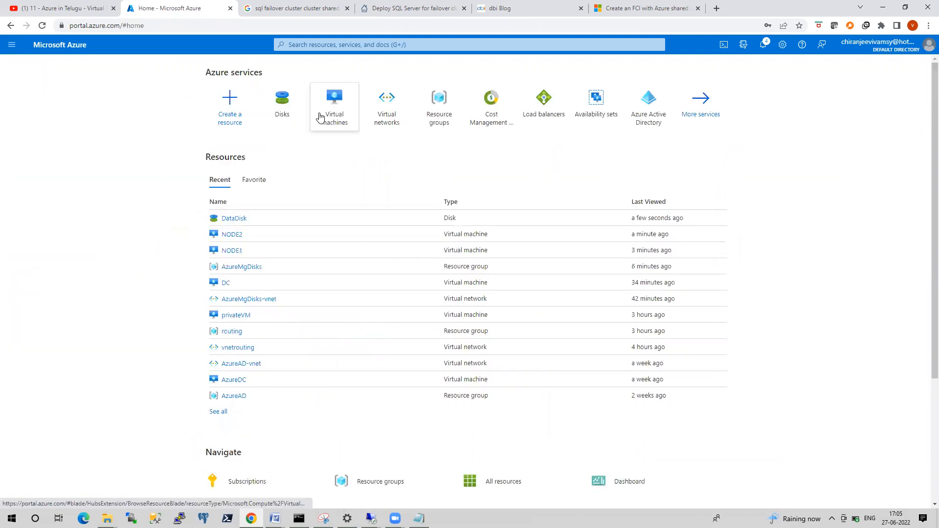
Step: Start a new managed disk named LOGDISK in resource group AzureMgDisks with a 4 GiB Premium SSD size
left_click(281, 110)
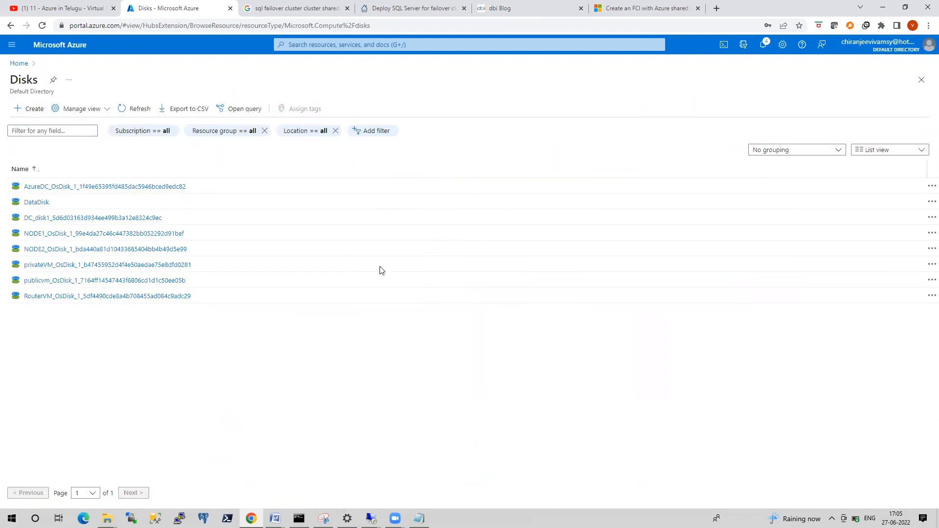
left_click(29, 109)
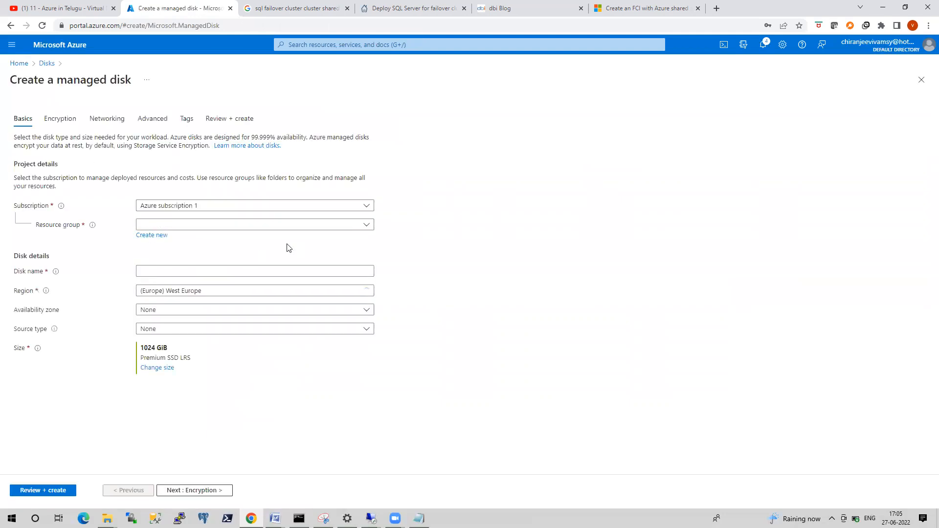
left_click(212, 226)
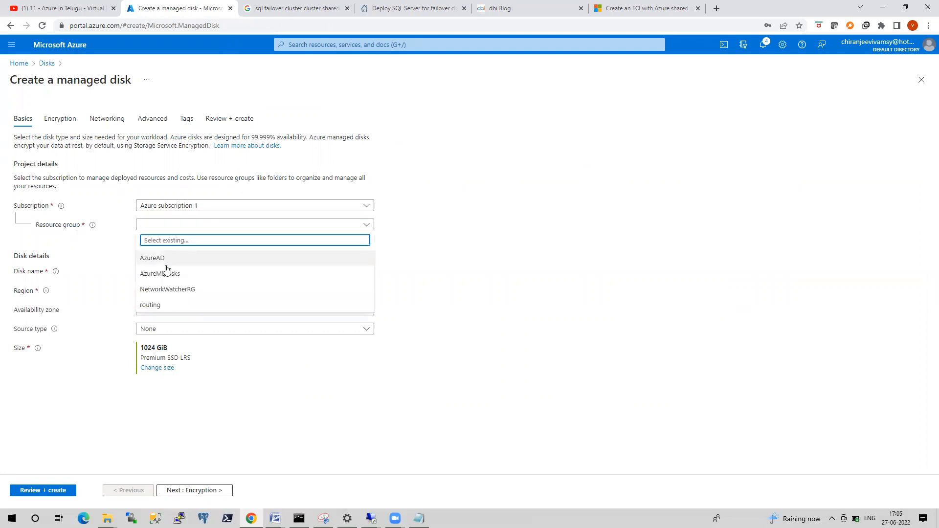
left_click(164, 272)
left_click(157, 275)
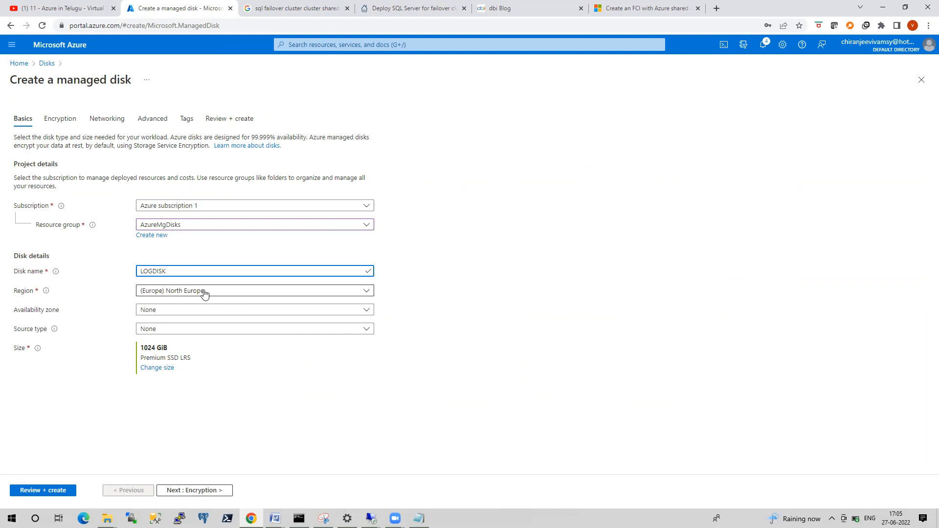
left_click(167, 368)
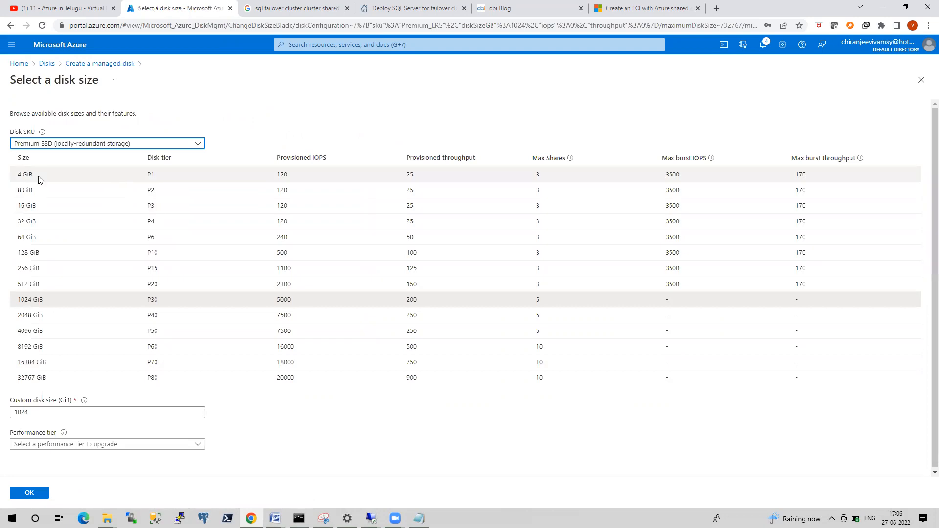
left_click(38, 177)
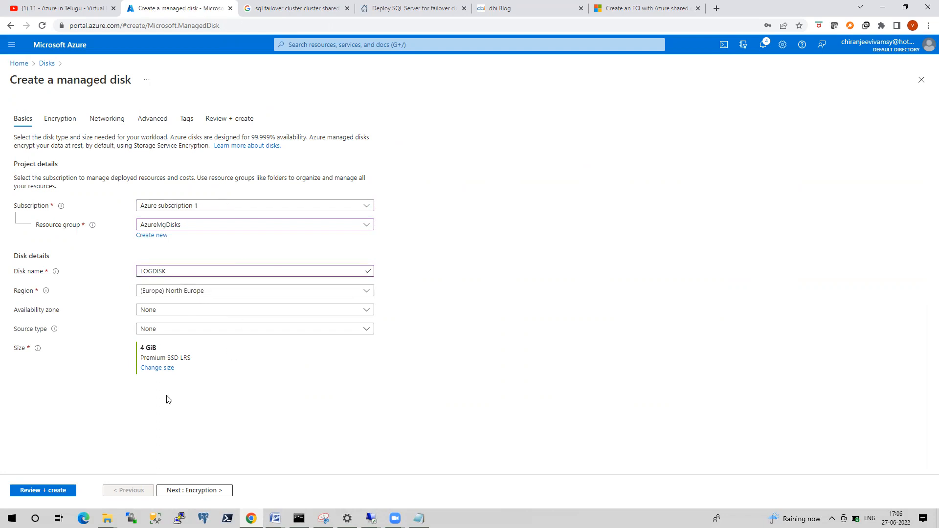
Step: Keep default encryption and networking for LOGDISK, enable it as a shared disk with max shares 2, and create it
left_click(194, 491)
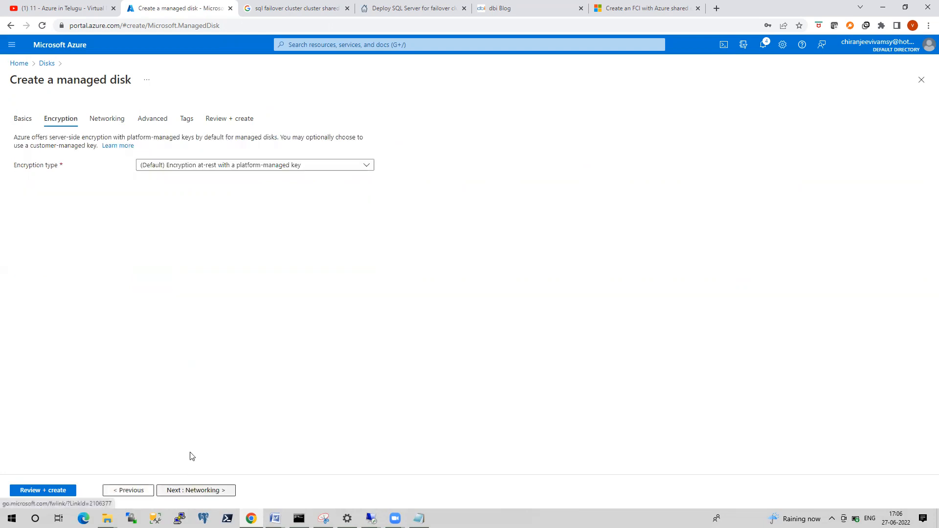
key("Return")
key("Return")
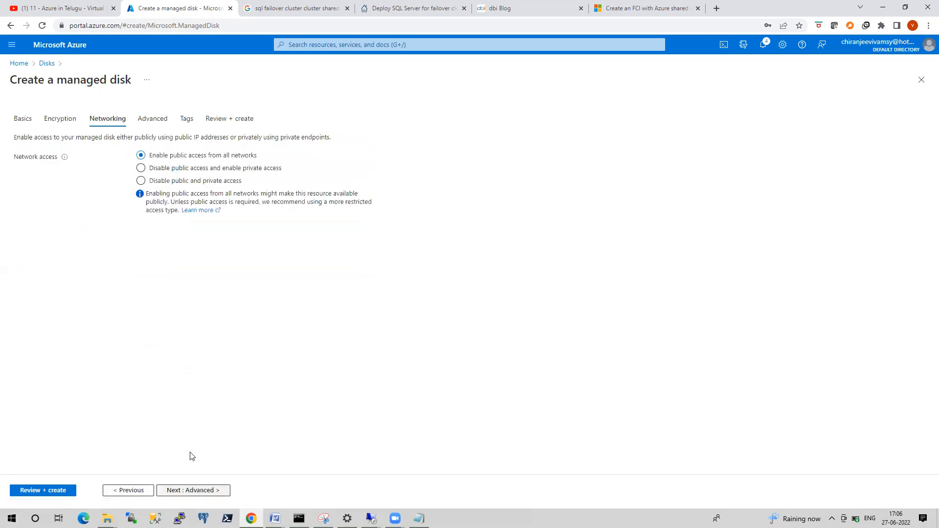
left_click(135, 191)
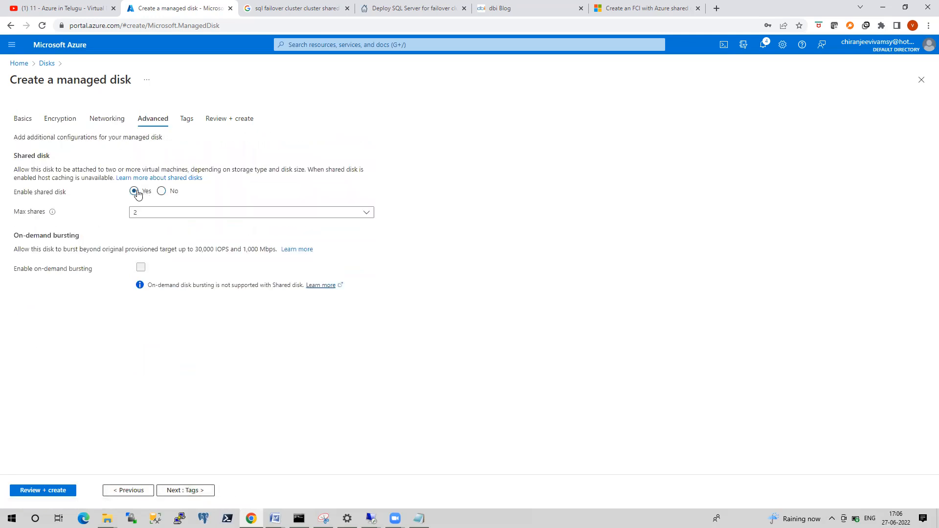
left_click(149, 216)
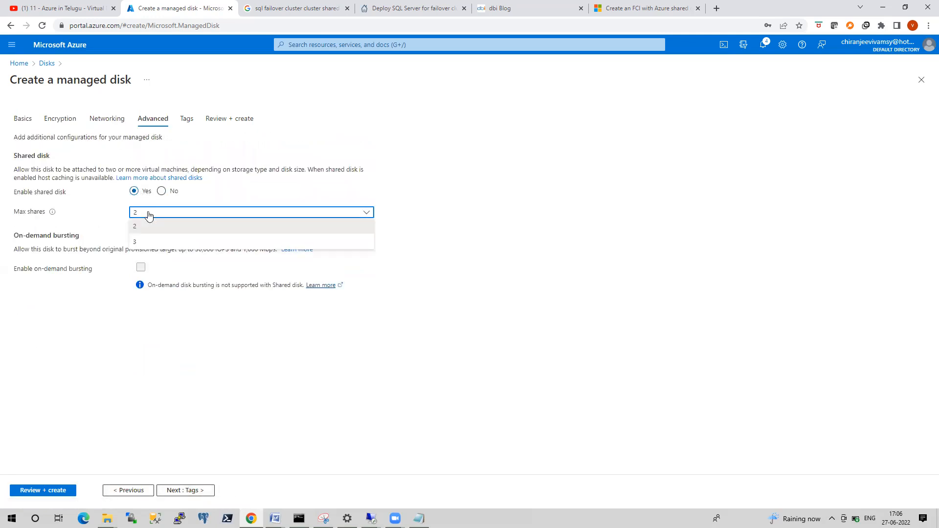
left_click(500, 235)
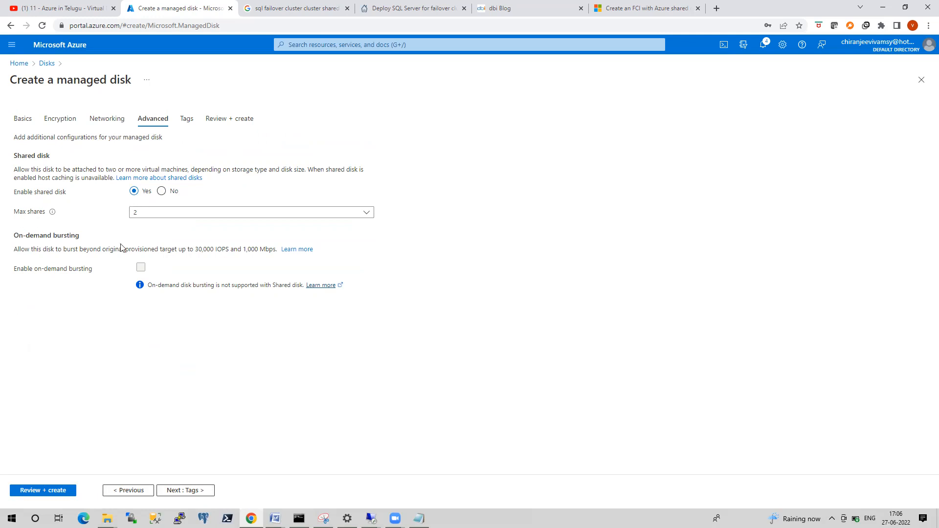
left_click(43, 491)
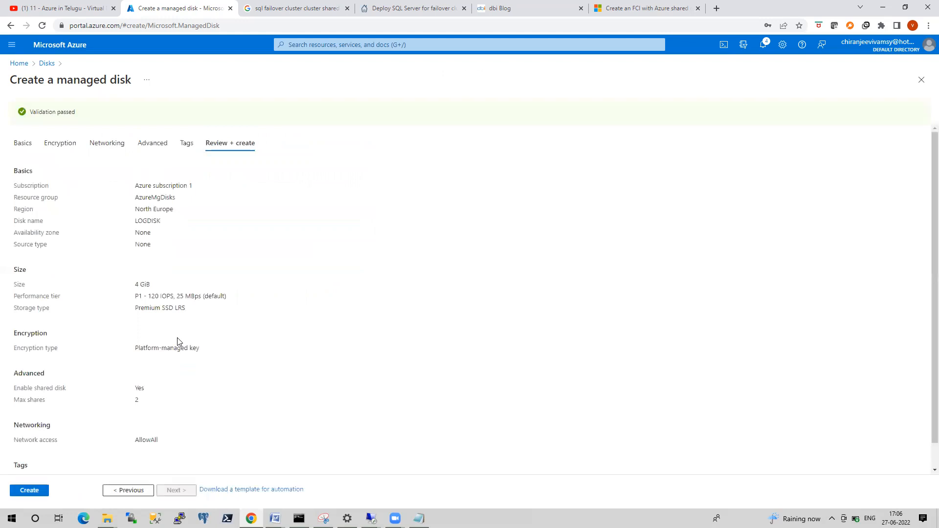
left_click(33, 491)
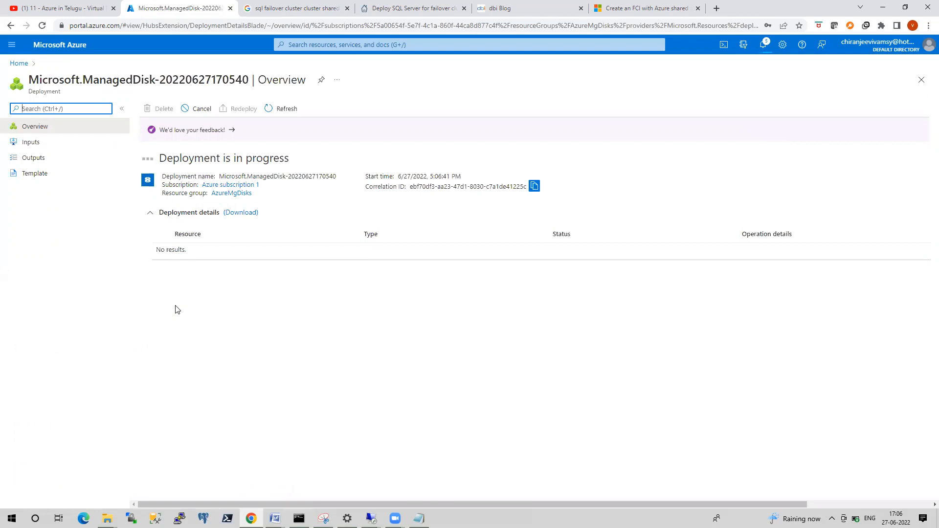
Step: Refresh the disks list until LOGDISK is listed and open its overview to check the disk details
left_click(16, 64)
left_click(296, 117)
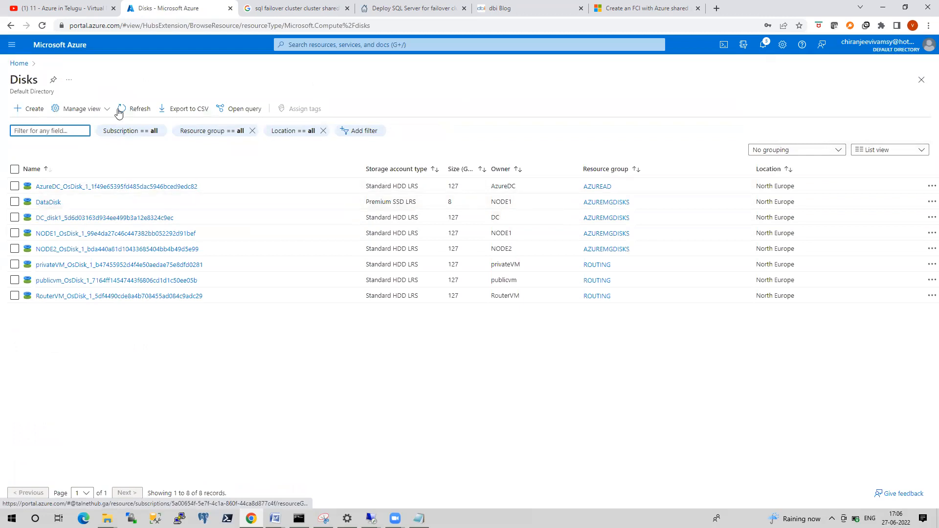
left_click(138, 110)
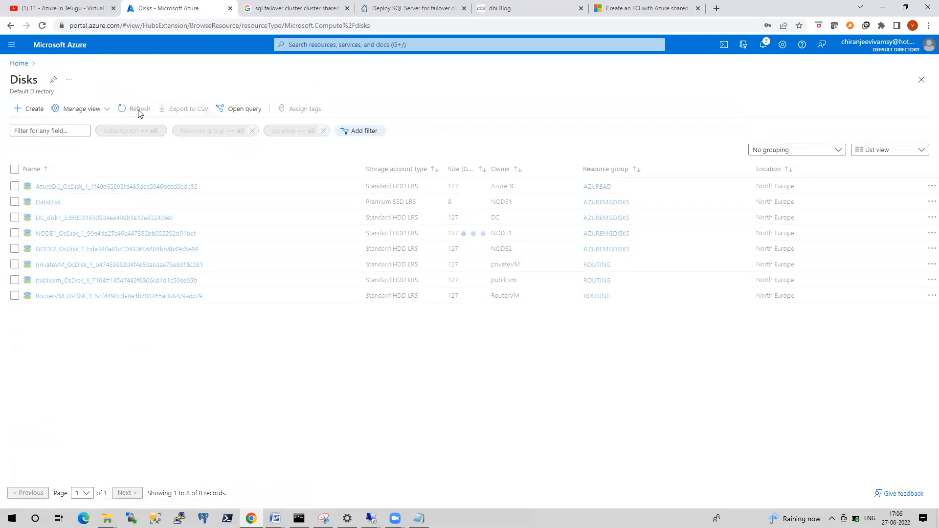
left_click(138, 110)
left_click(139, 109)
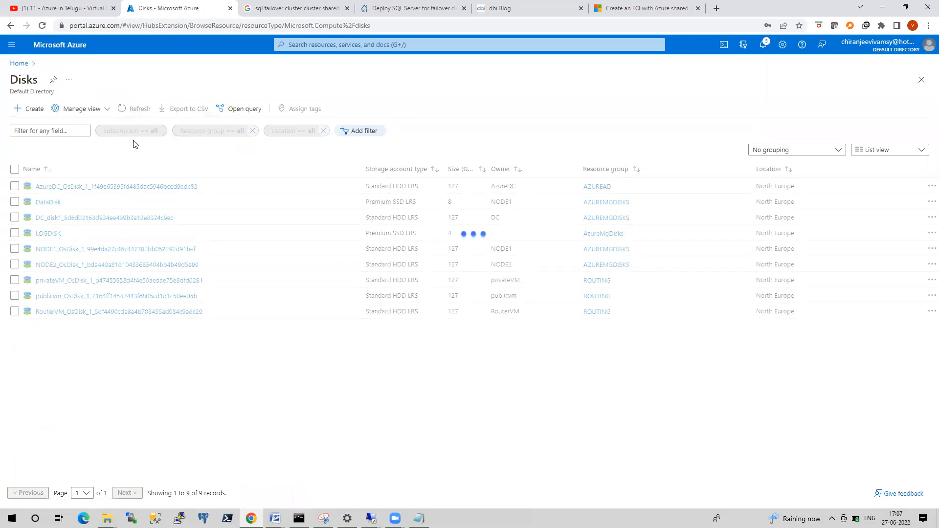
left_click(49, 233)
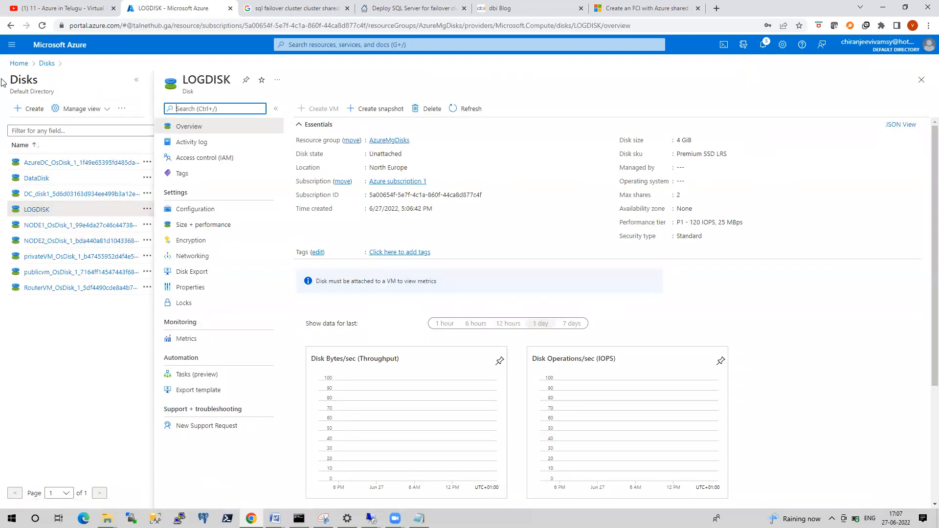
left_click(18, 64)
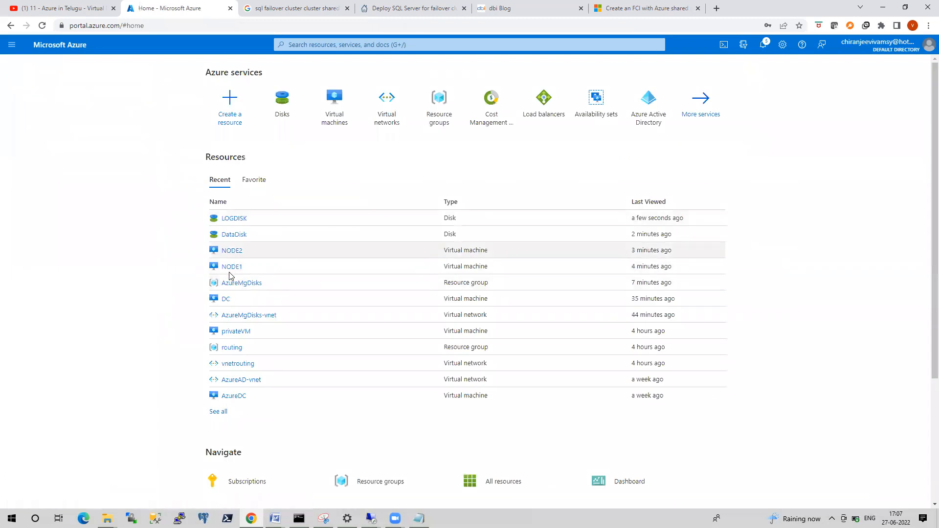
left_click(229, 269)
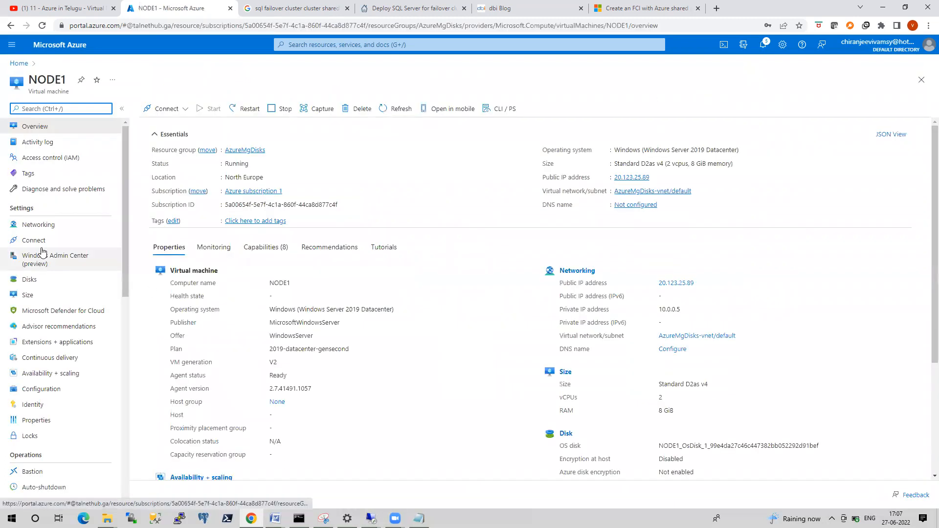
left_click(39, 282)
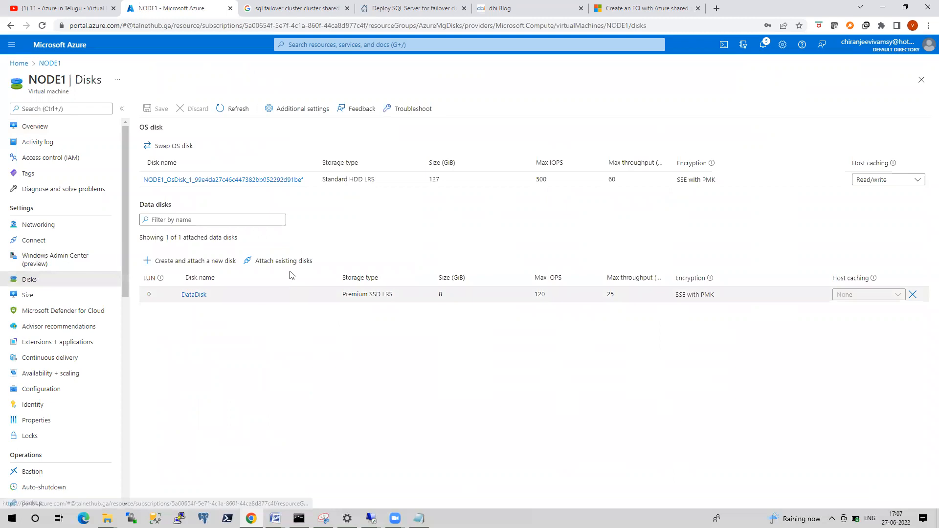
left_click(289, 266)
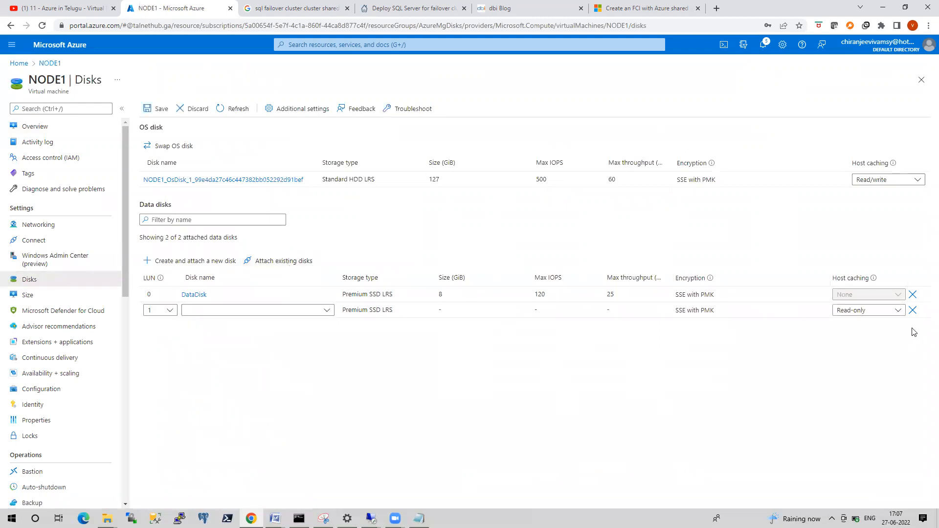
left_click(889, 312)
left_click(853, 325)
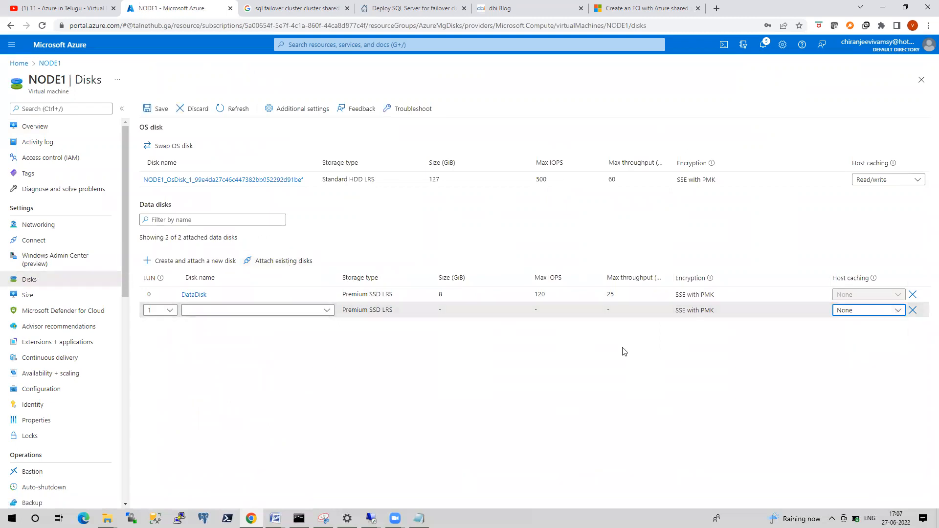
left_click(326, 314)
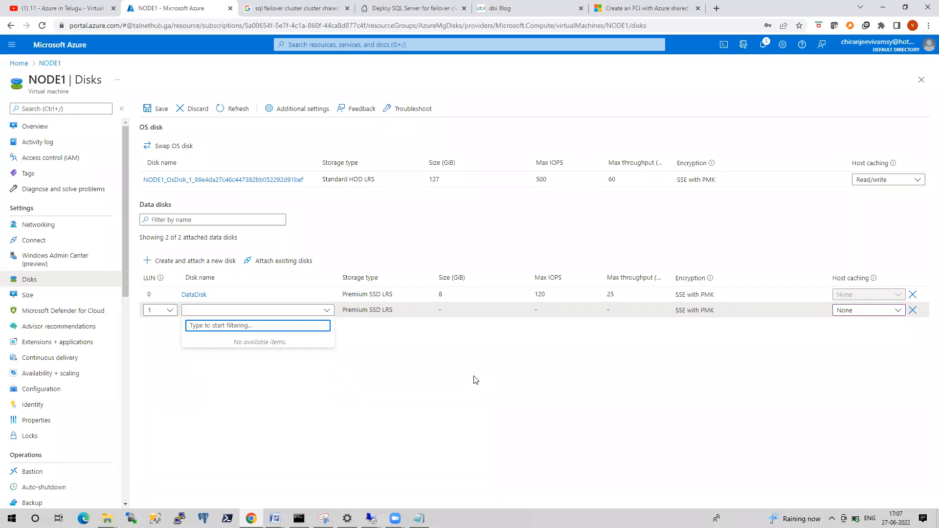
left_click(327, 310)
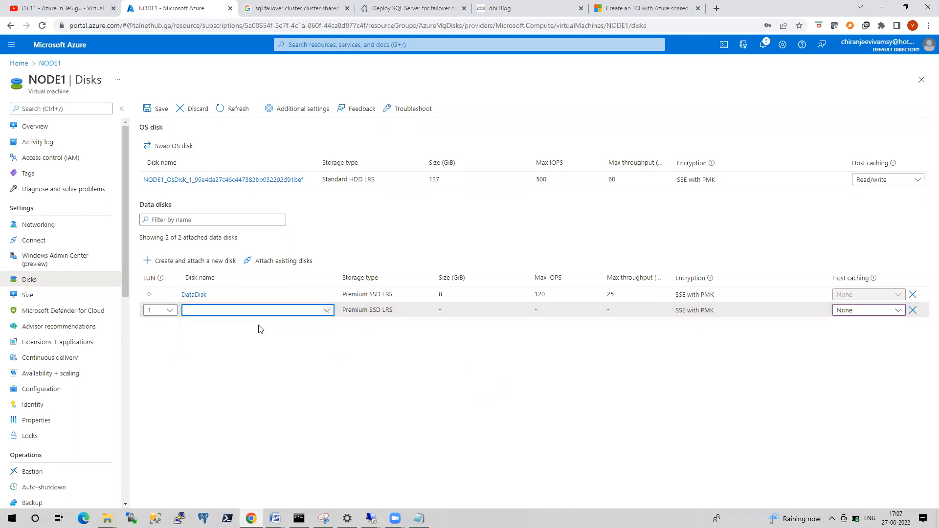
left_click(327, 310)
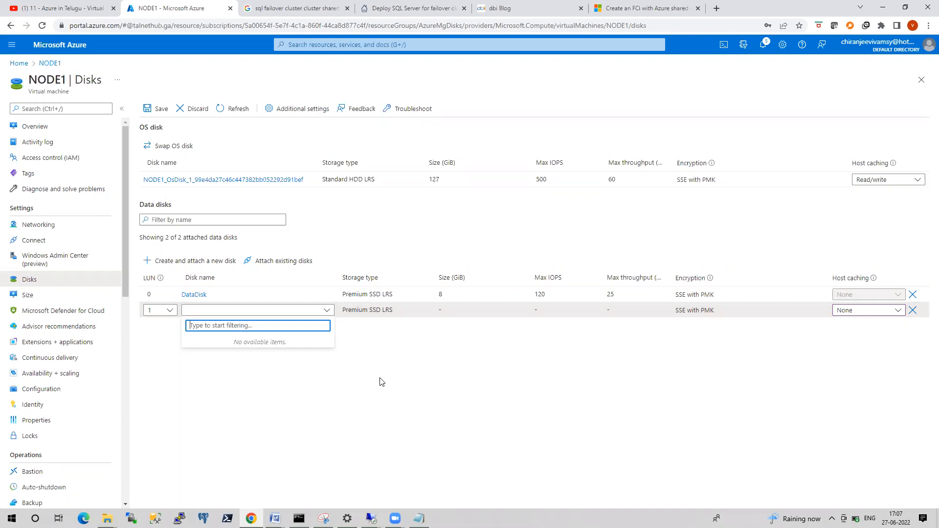
left_click(380, 393)
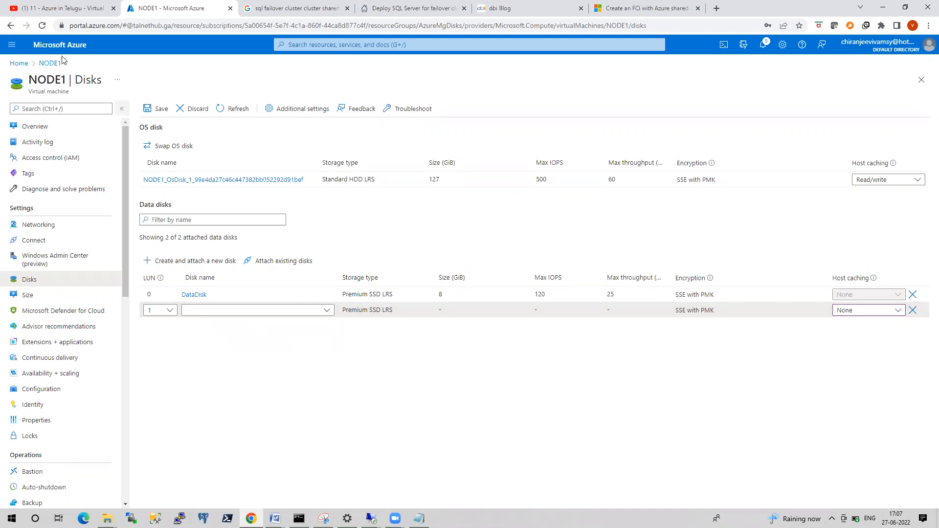
left_click(13, 63)
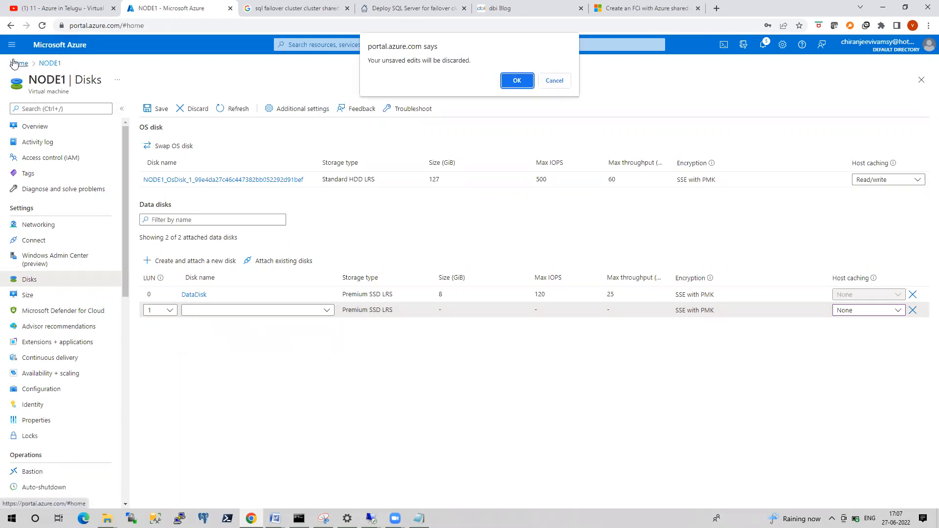
left_click(517, 80)
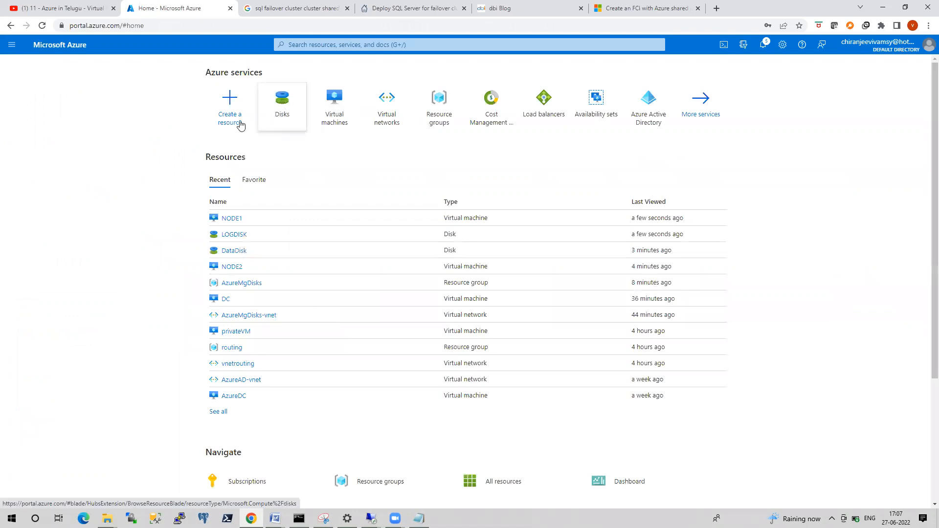
Step: Reload the portal home page, attach the existing LOGDISK to NODE1 on LUN 1 with host caching None, and save
left_click(149, 28)
key("Return")
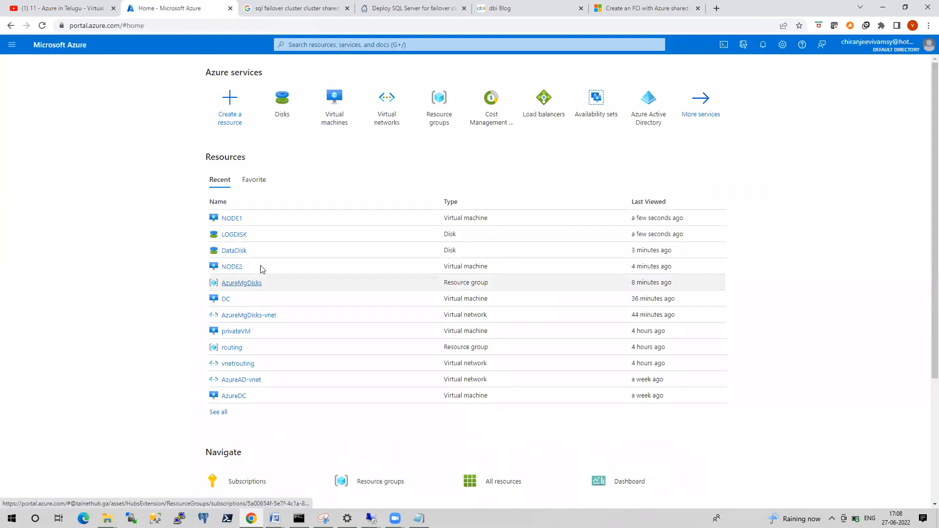
left_click(233, 219)
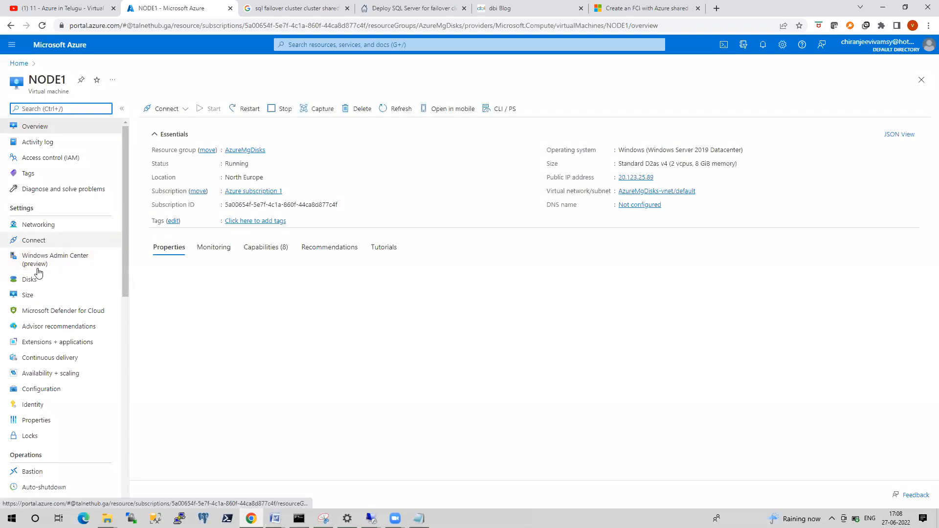
left_click(29, 279)
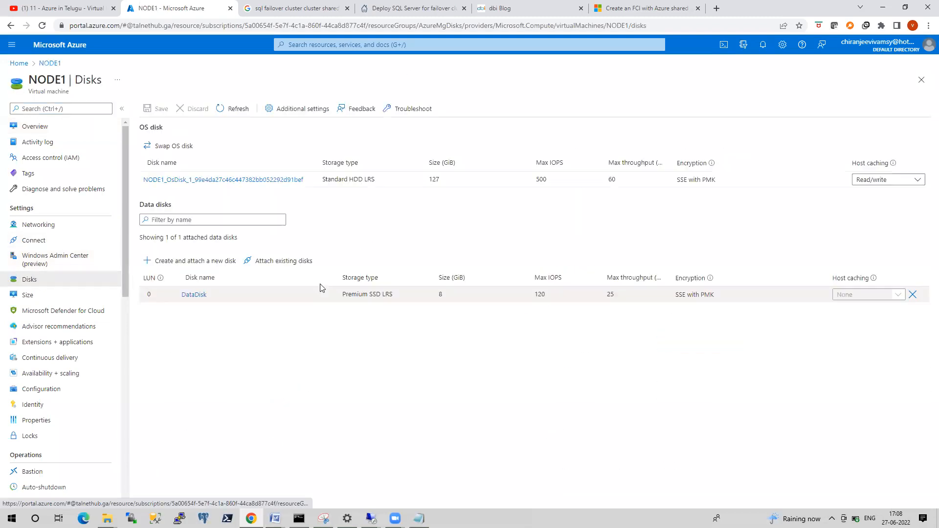
left_click(296, 264)
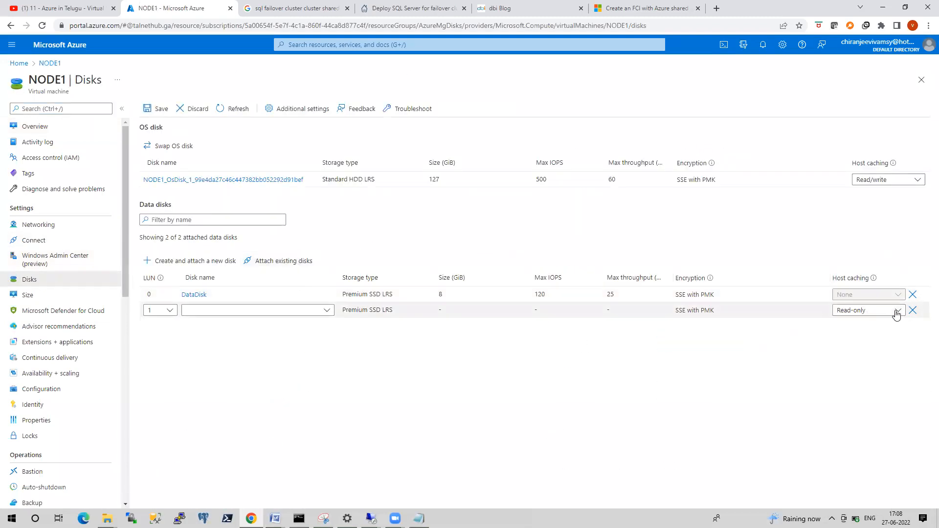
left_click(879, 311)
left_click(859, 328)
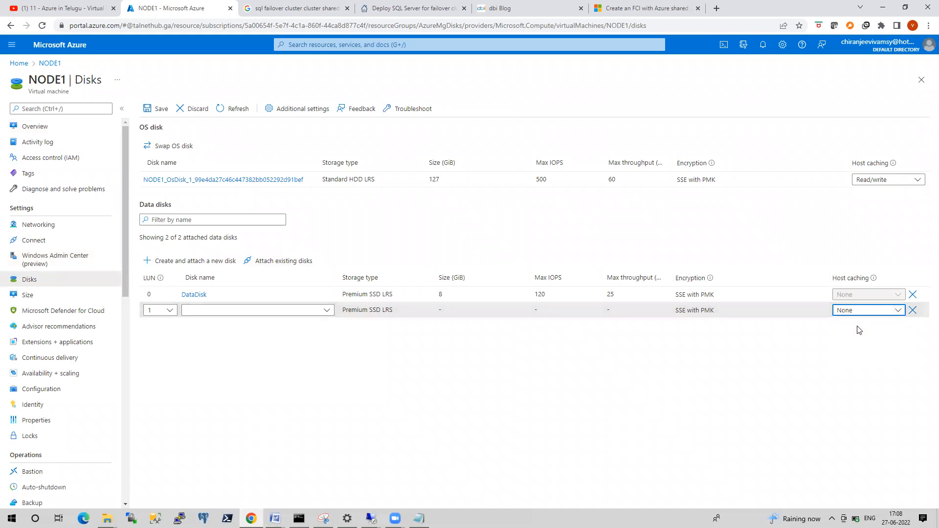
left_click(326, 310)
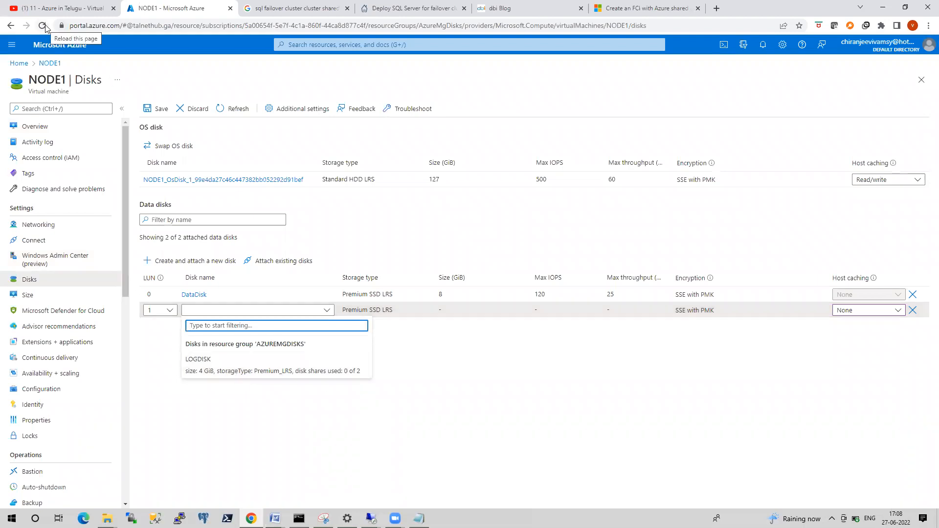
left_click(222, 368)
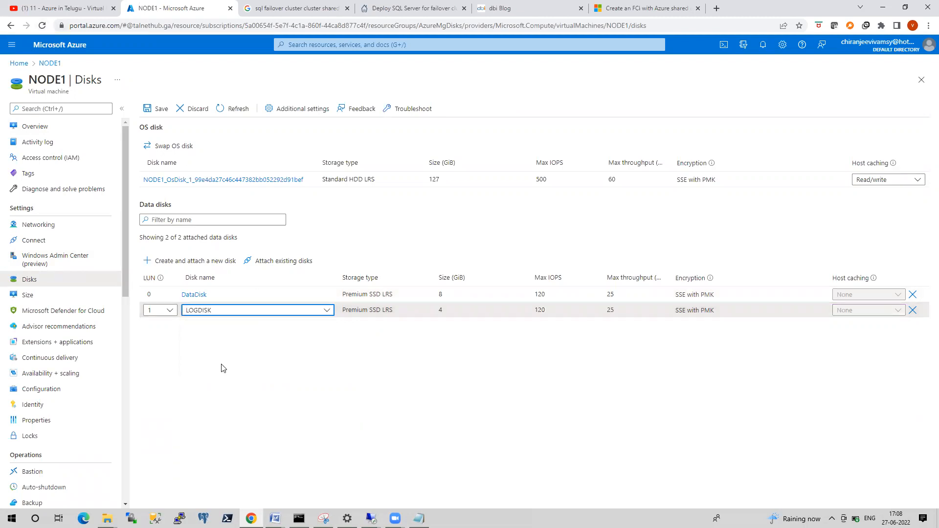
left_click(159, 109)
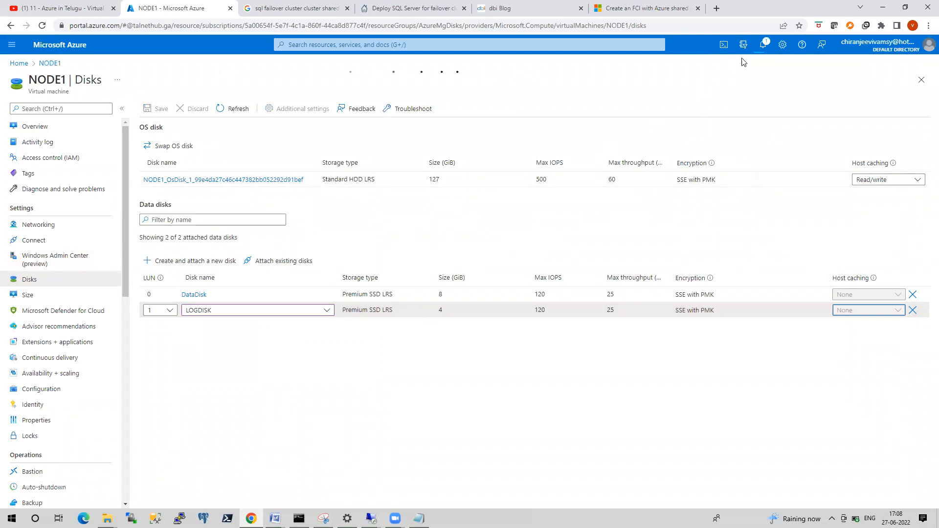
left_click(765, 46)
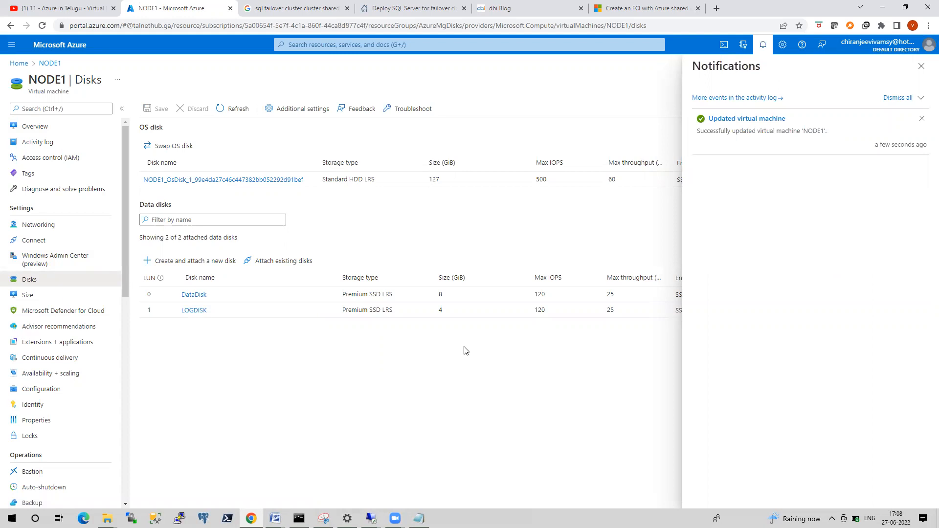
left_click(922, 67)
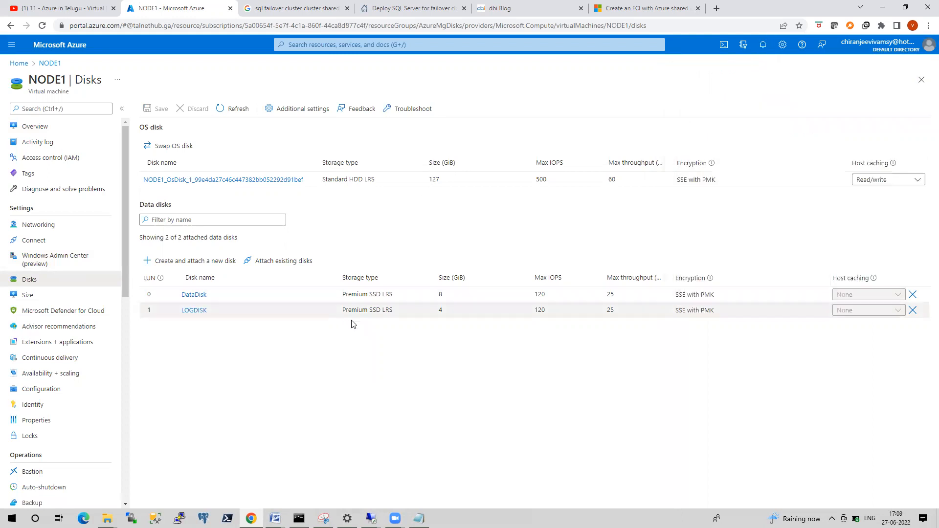
Step: Return to the disks list and open LOGDISK's overview to check its attachment state and managing virtual machine
left_click(19, 64)
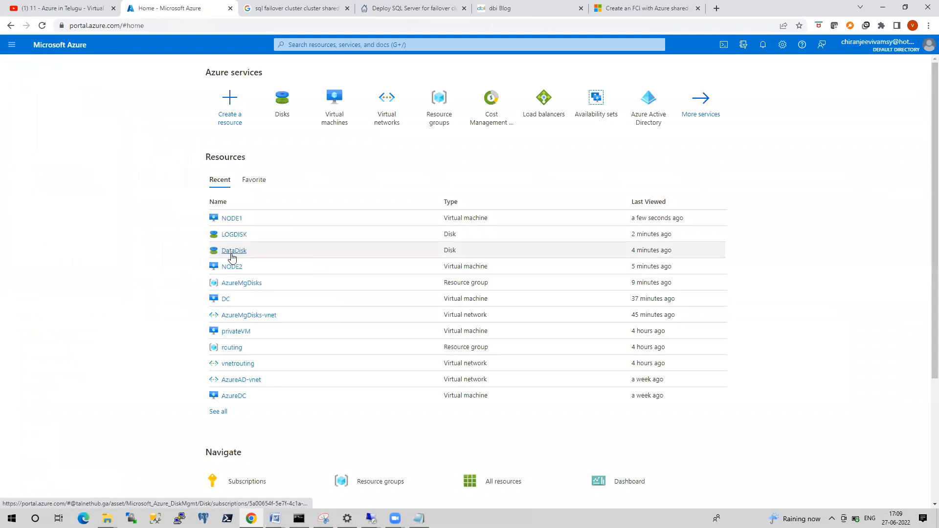
left_click(232, 266)
left_click(20, 64)
left_click(276, 117)
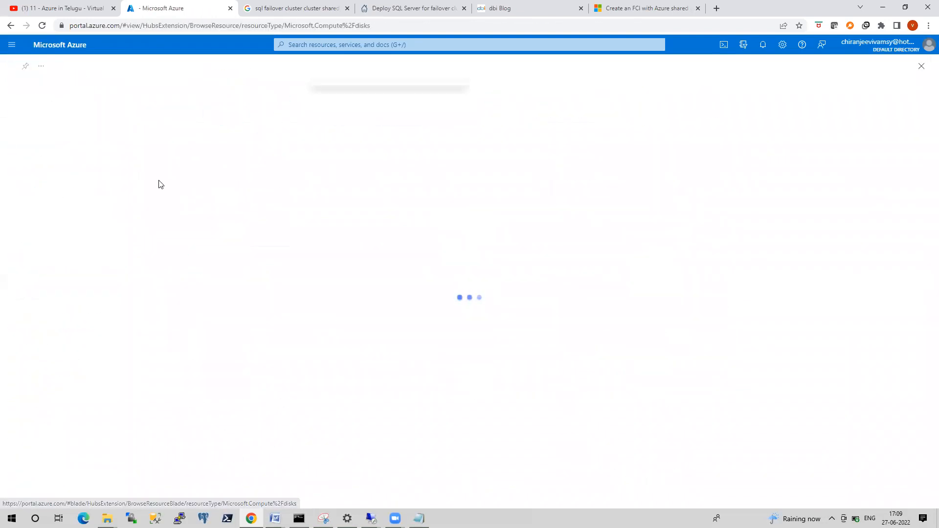
left_click(49, 234)
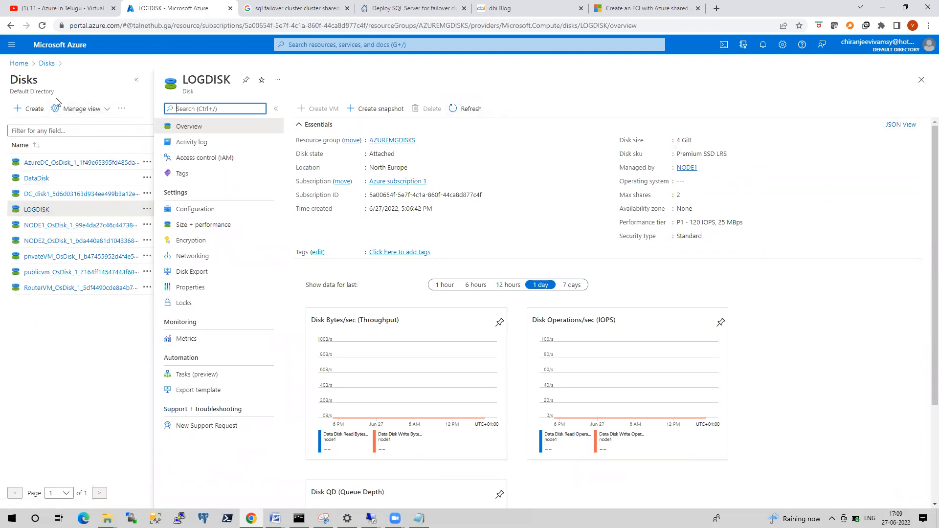
Step: Open DataDisk's overview and its properties to check which virtual machines own the disk
left_click(37, 179)
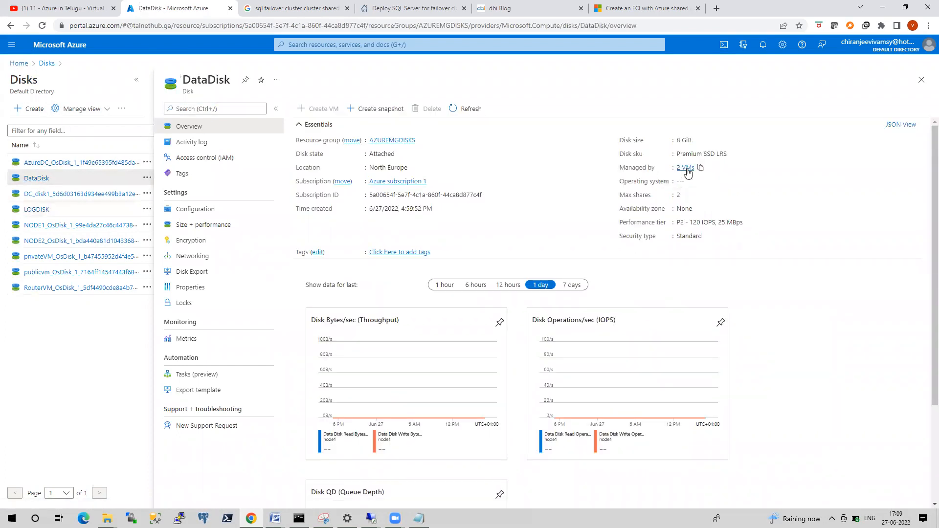
left_click(685, 167)
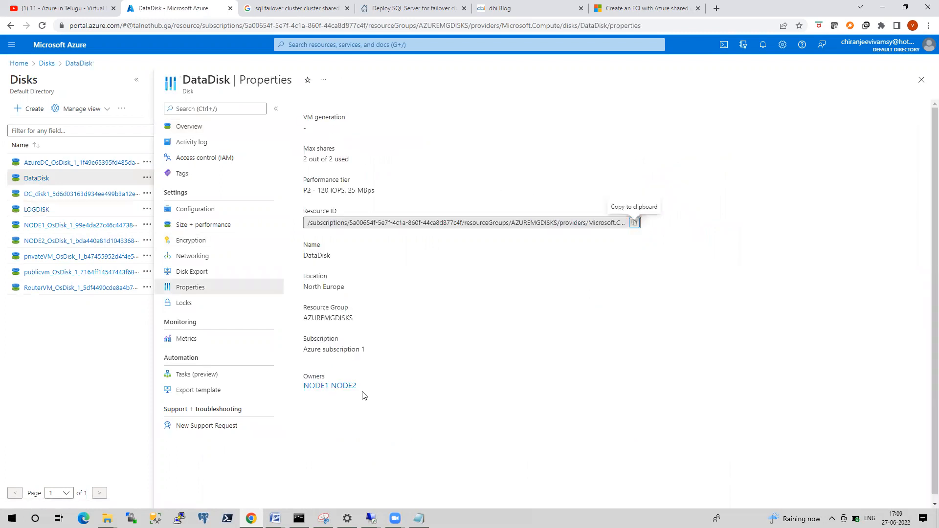
Step: Attach the existing LOGDISK to NODE2 on LUN 1 with host caching None, and save
left_click(18, 63)
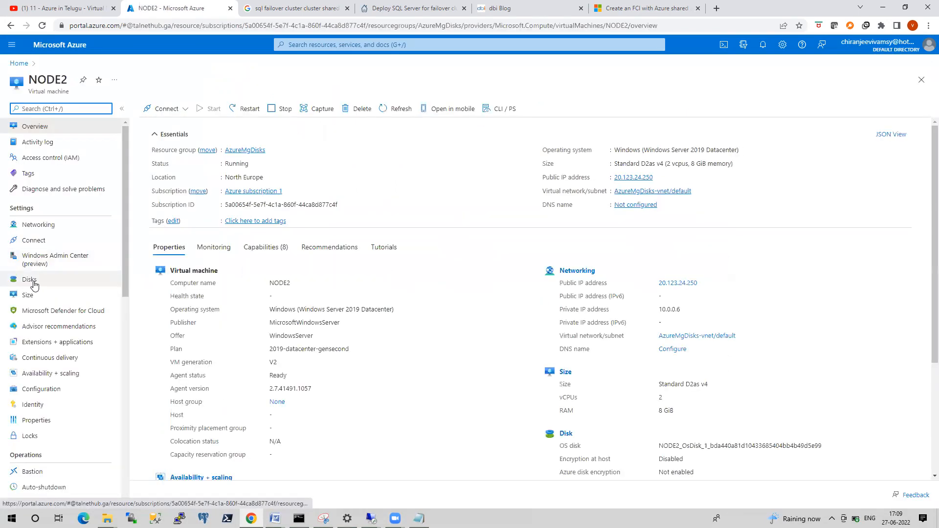
left_click(30, 279)
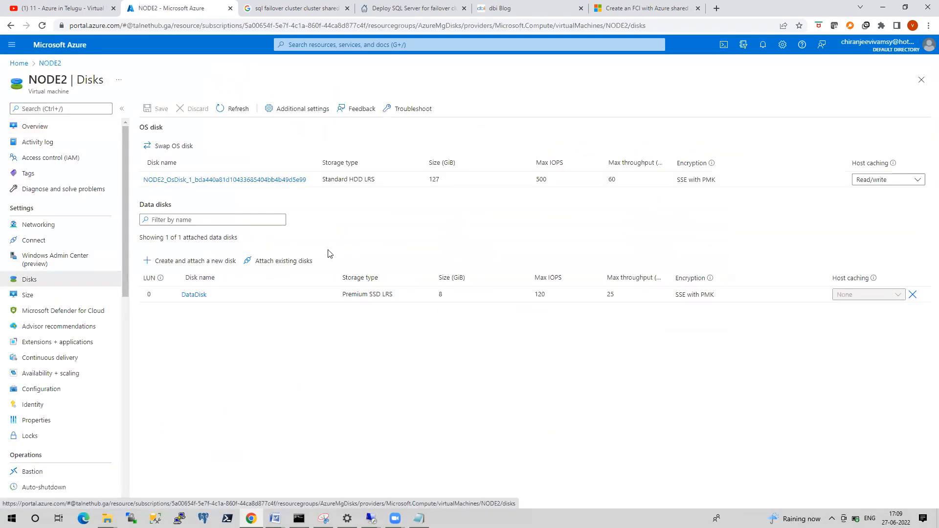
left_click(303, 263)
left_click(865, 315)
left_click(852, 327)
left_click(329, 314)
left_click(209, 360)
left_click(158, 111)
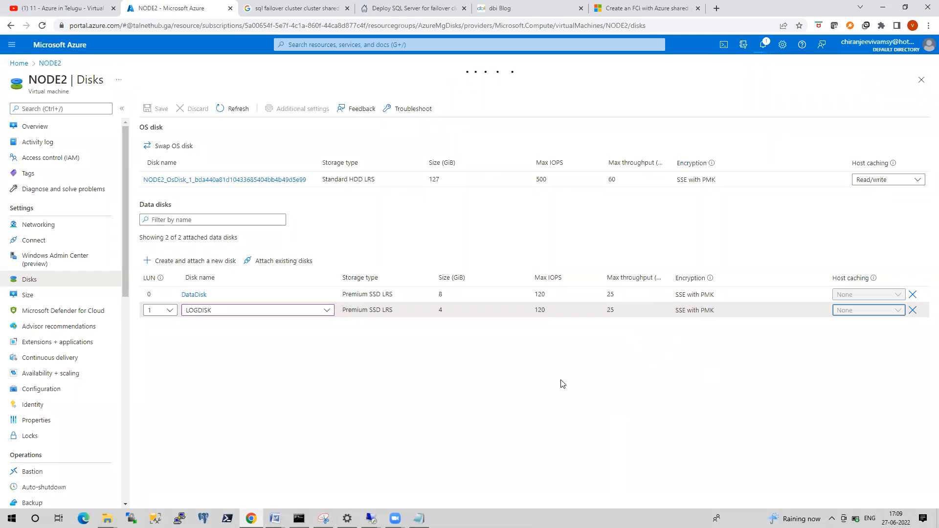
Step: Switch to the local File Explorer and copy SQL2019-SSEI-Dev (1).exe from the Downloads folder
mouse_move(107, 518)
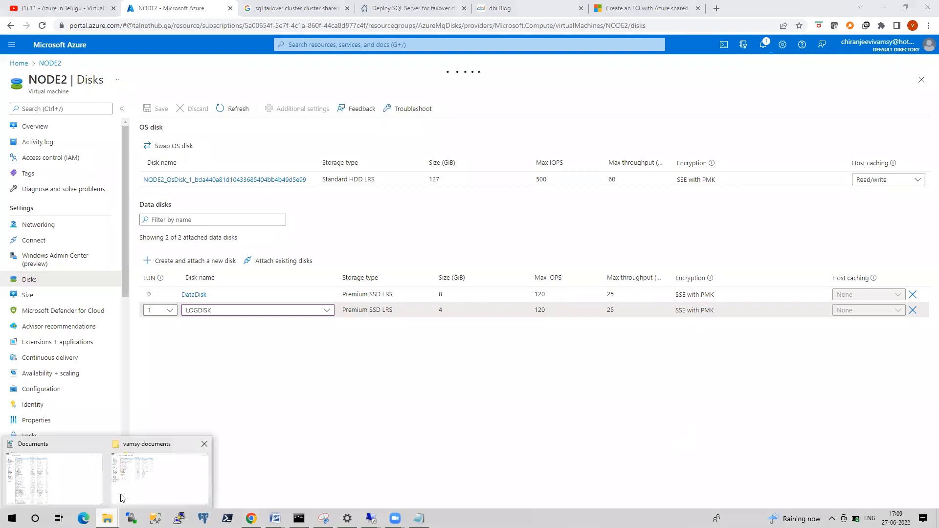
left_click(102, 487)
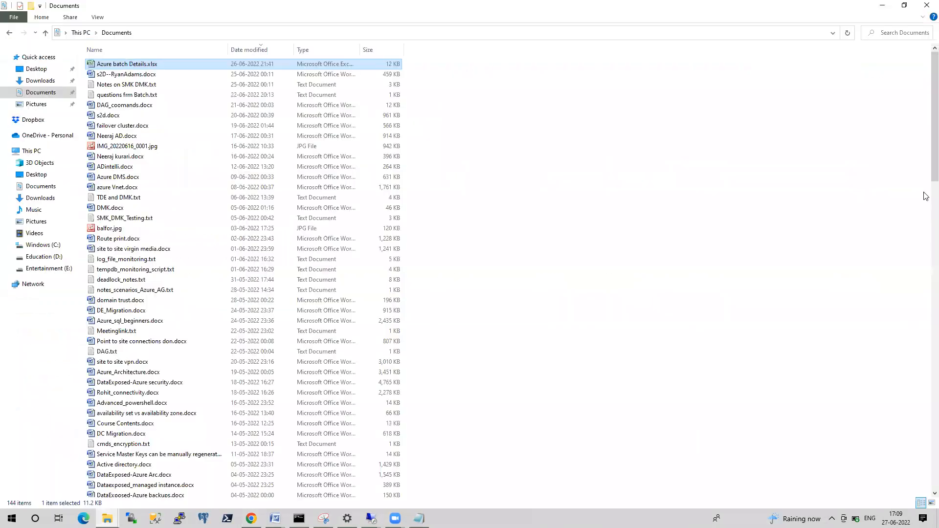
left_click(44, 84)
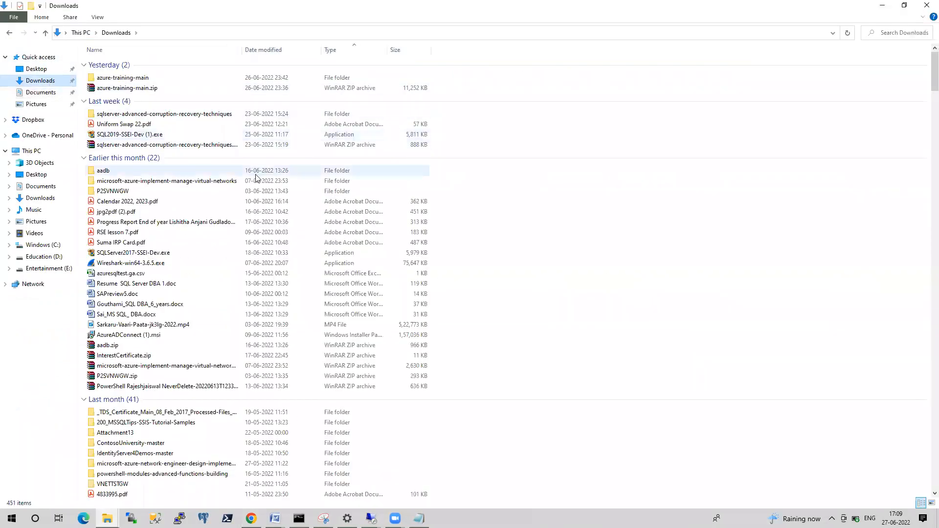
left_click(149, 137)
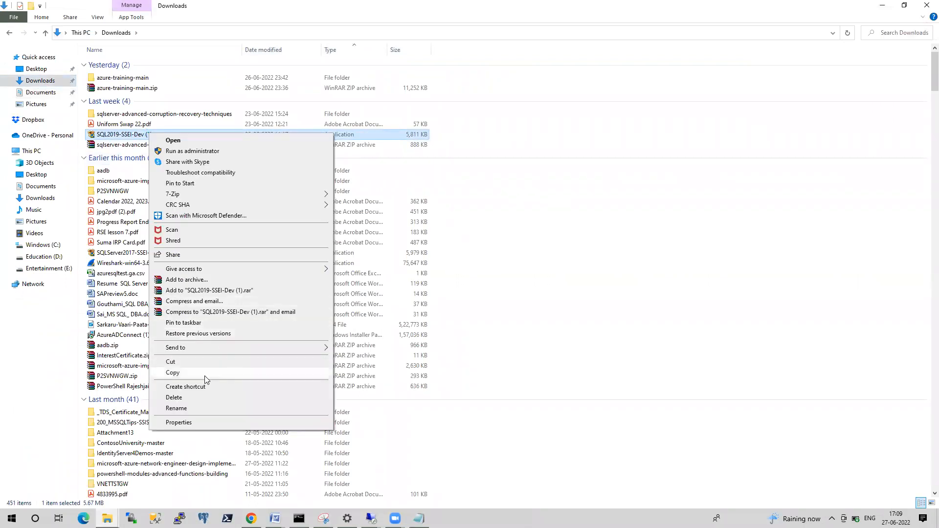
left_click(205, 376)
Step: Switch to NODE1's remote desktop session and create a folder named SD on its C: drive
left_click(372, 519)
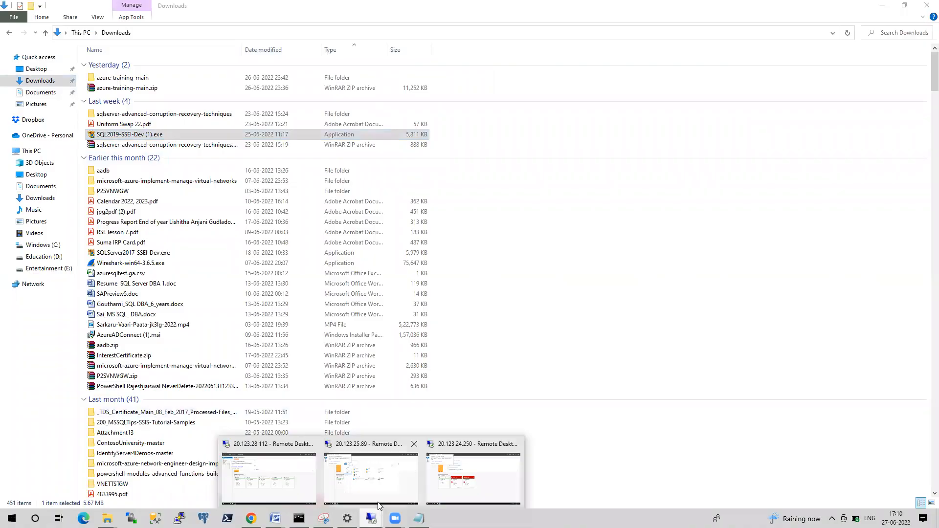
left_click(387, 475)
double_click(357, 272)
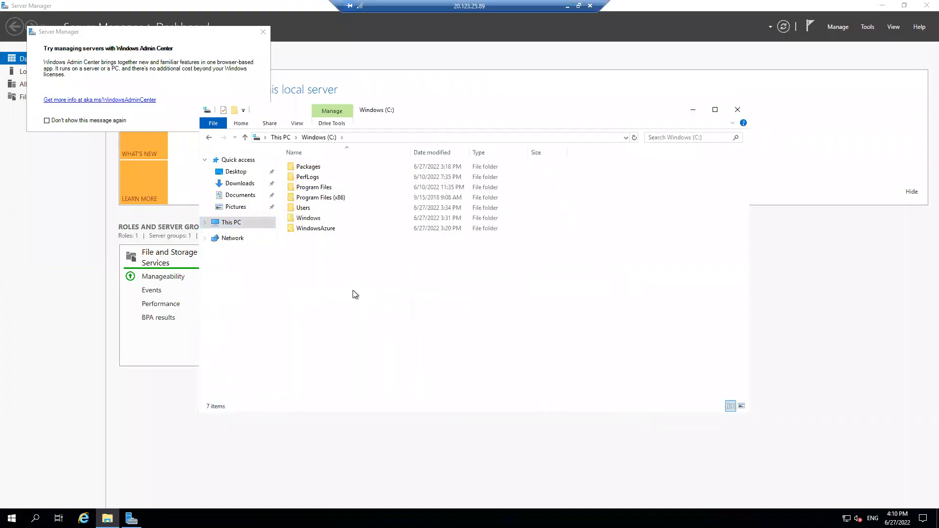
right_click(353, 290)
mouse_move(424, 387)
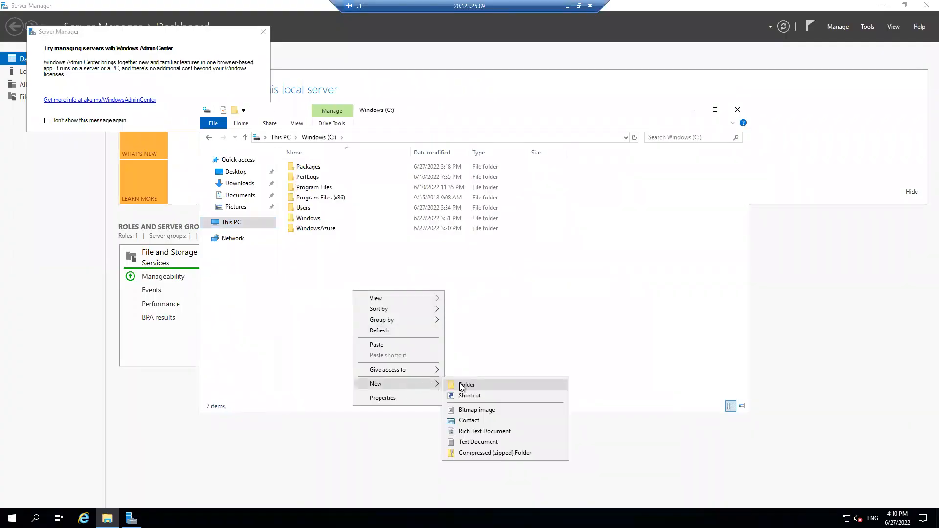
left_click(460, 387)
type("SD")
key("Return")
Step: Paste the copied SQL Server 2019 installer into the SD folder on NODE1
double_click(303, 237)
right_click(318, 213)
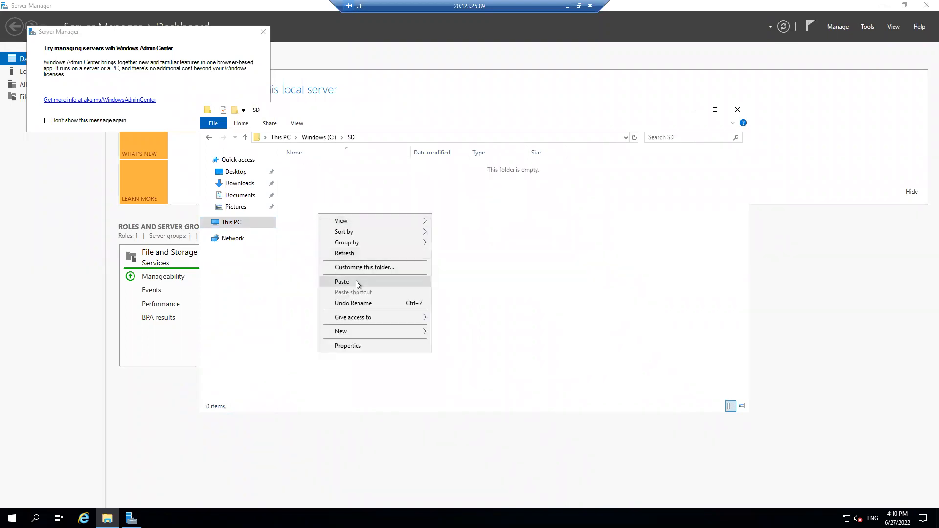
left_click(357, 280)
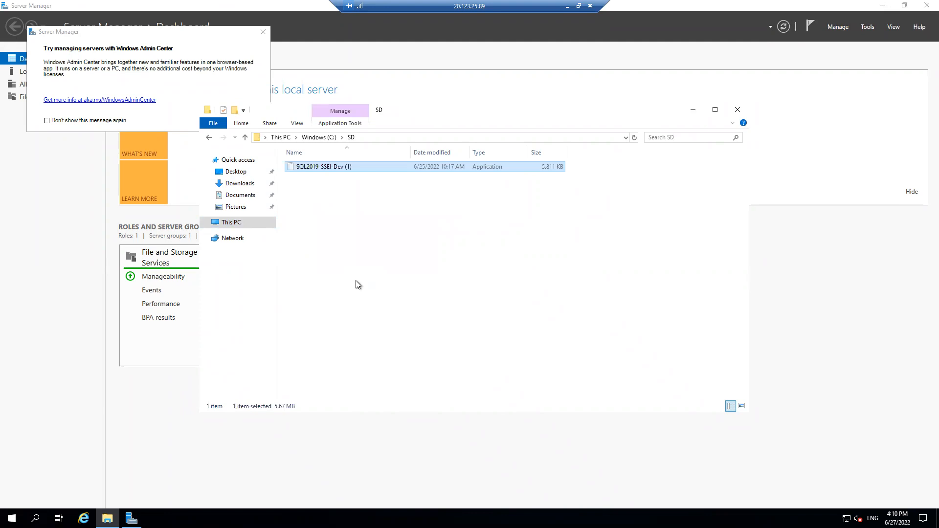
left_click(357, 281)
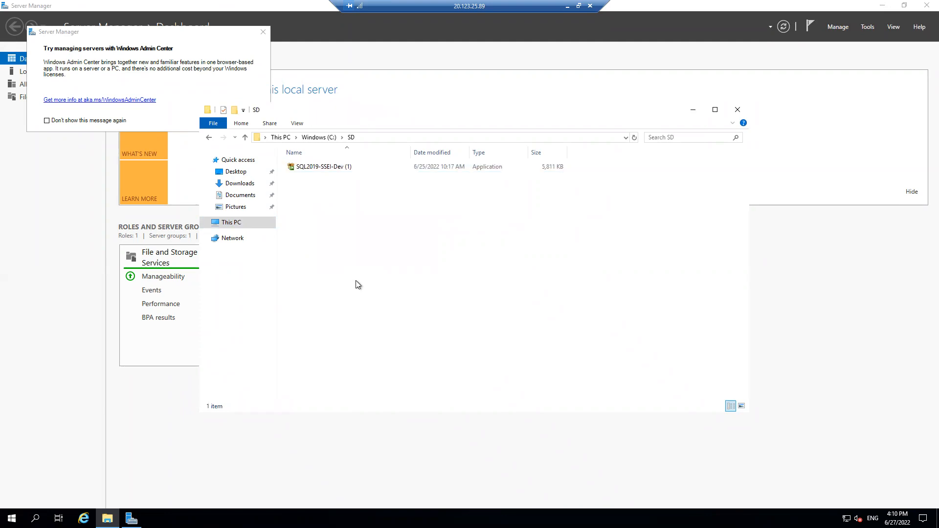
Step: Launch SQL2019-SSEI-Dev (1) and download the SQL Server 2019 Developer media as an English ISO to the user's Downloads folder
right_click(327, 169)
left_click(359, 187)
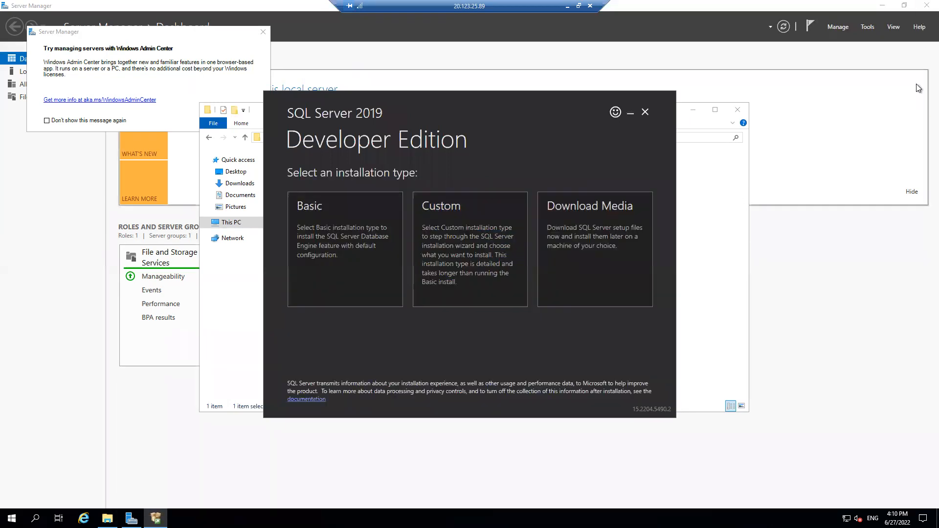
left_click(589, 225)
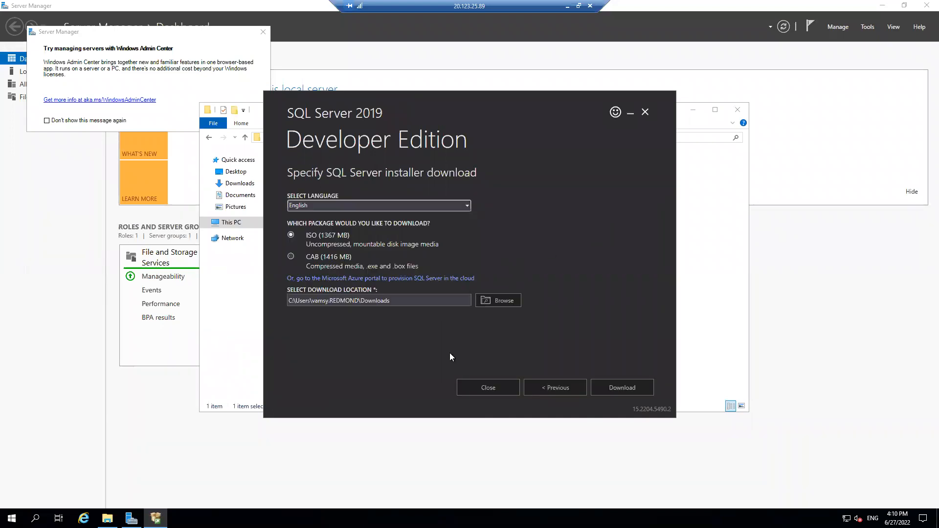
left_click(609, 386)
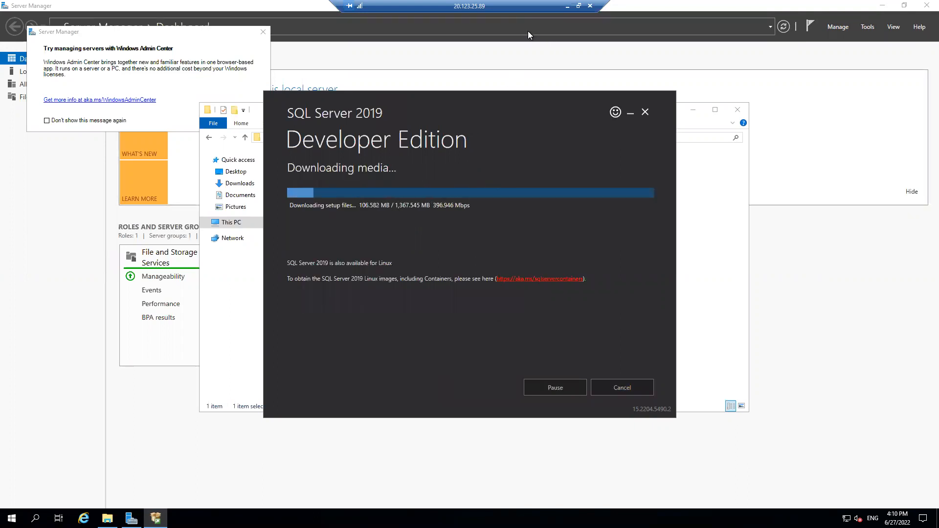
Step: Return to the Azure portal in Chrome and open NODE1's disks to check its attached data disks
left_click(568, 5)
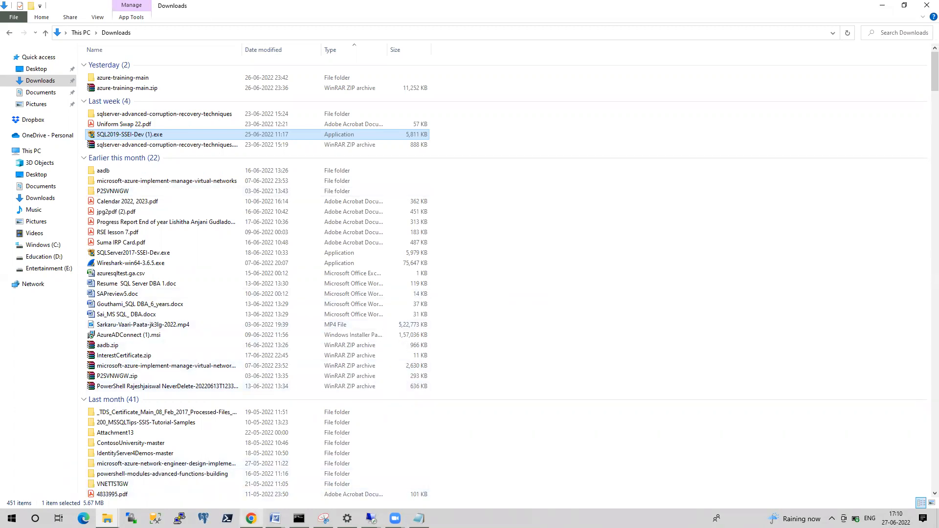
left_click(251, 519)
left_click(18, 63)
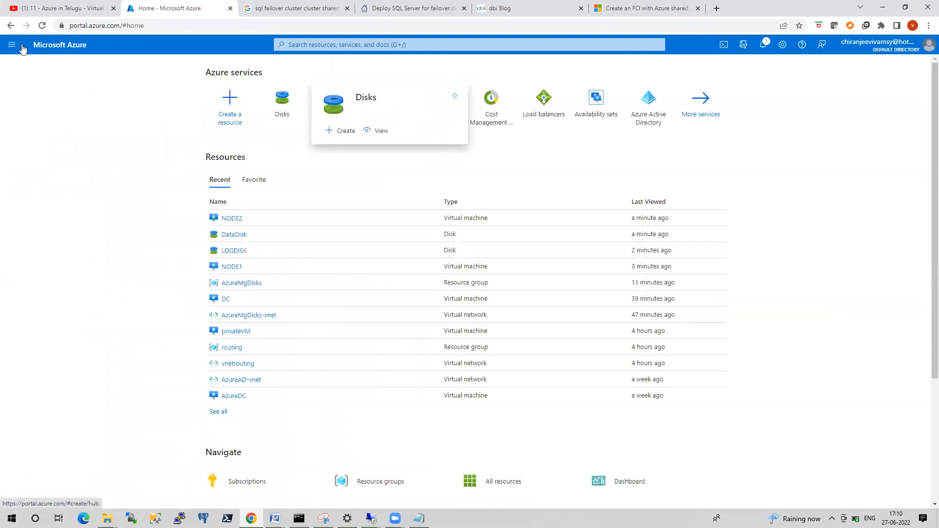
left_click(232, 266)
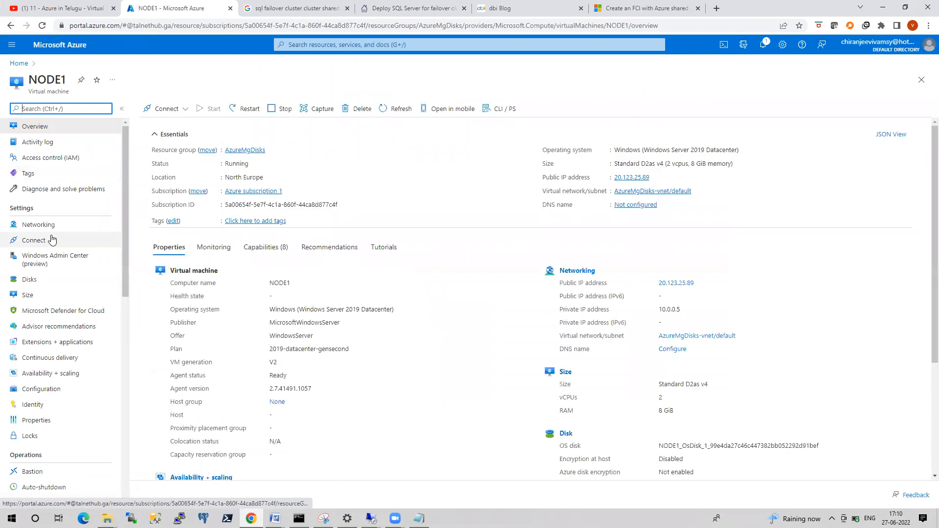
left_click(30, 280)
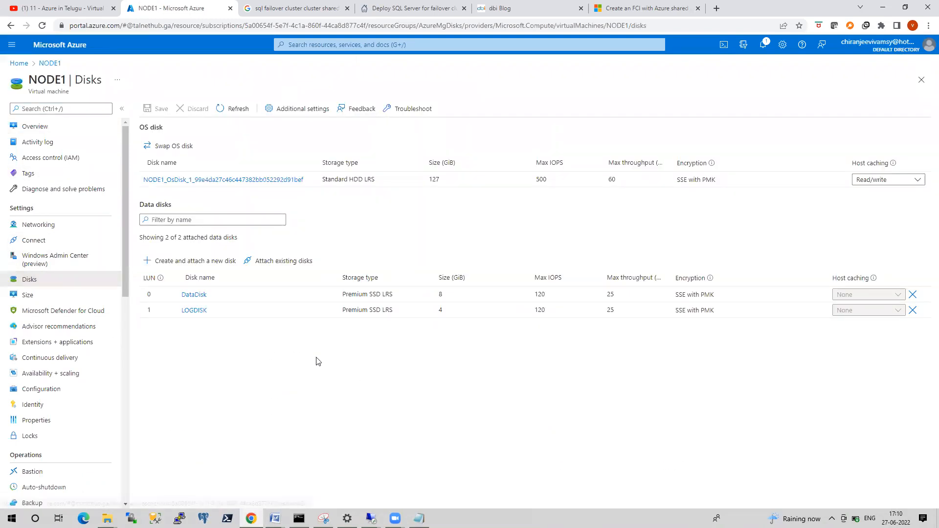
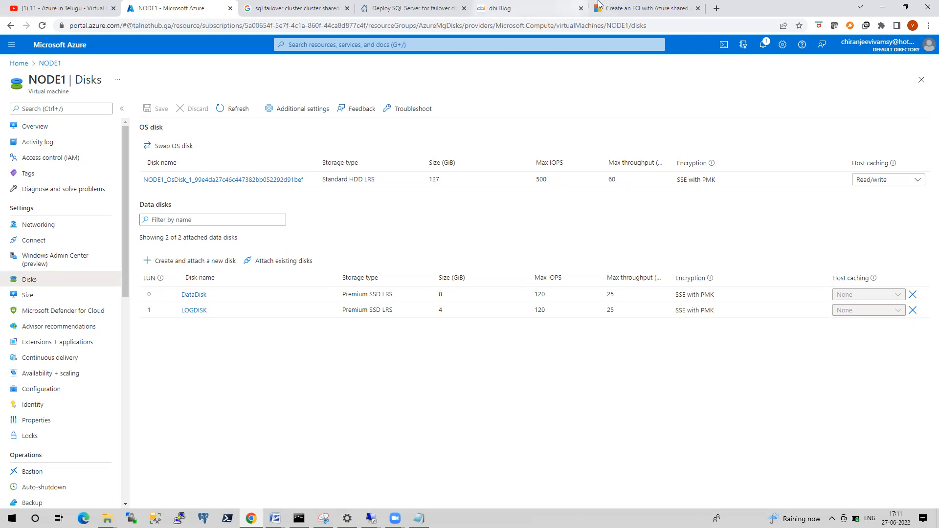
Step: Open the Microsoft Docs article on creating an FCI with Storage Spaces Direct and read its overview and architecture diagram
left_click(645, 8)
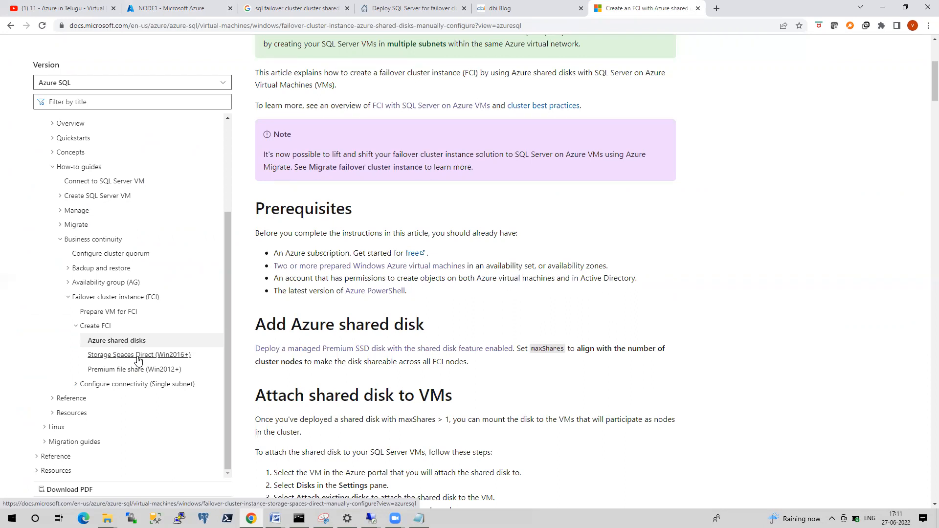
left_click(138, 360)
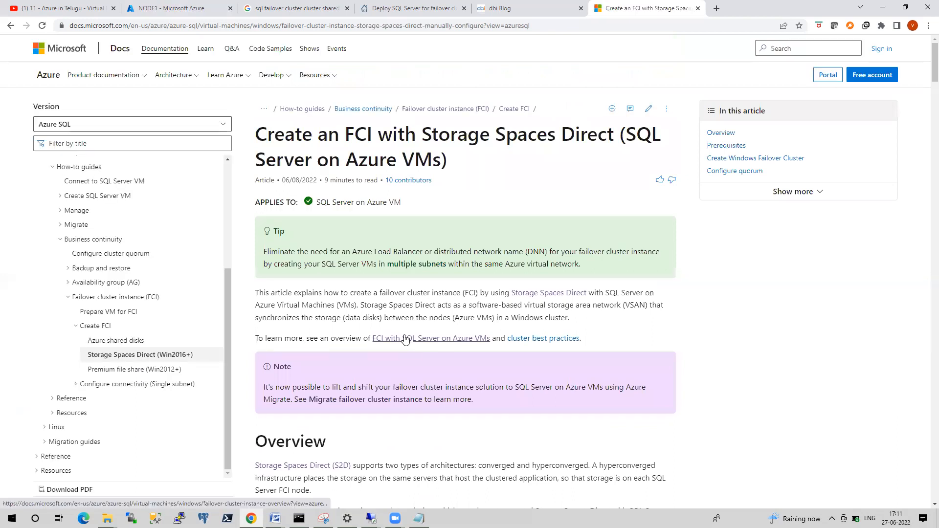
scroll(406, 339, "down", 5)
scroll(406, 339, "up", 1)
scroll(406, 339, "down", 5)
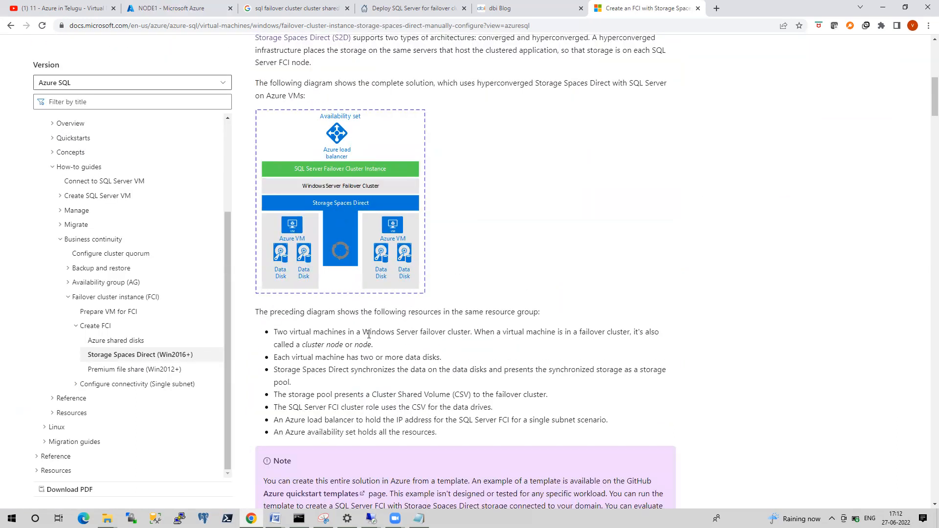
scroll(382, 364, "down", 4)
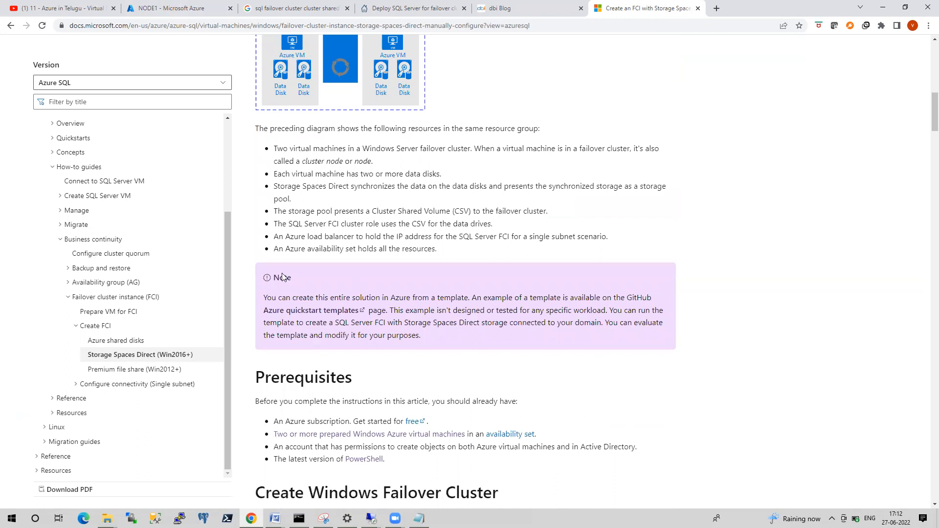
Step: Return to NODE1's remote desktop session and close the SQL Server media downloader, confirming the exit
left_click(177, 8)
mouse_move(370, 518)
left_click(382, 492)
left_click(603, 384)
left_click(467, 279)
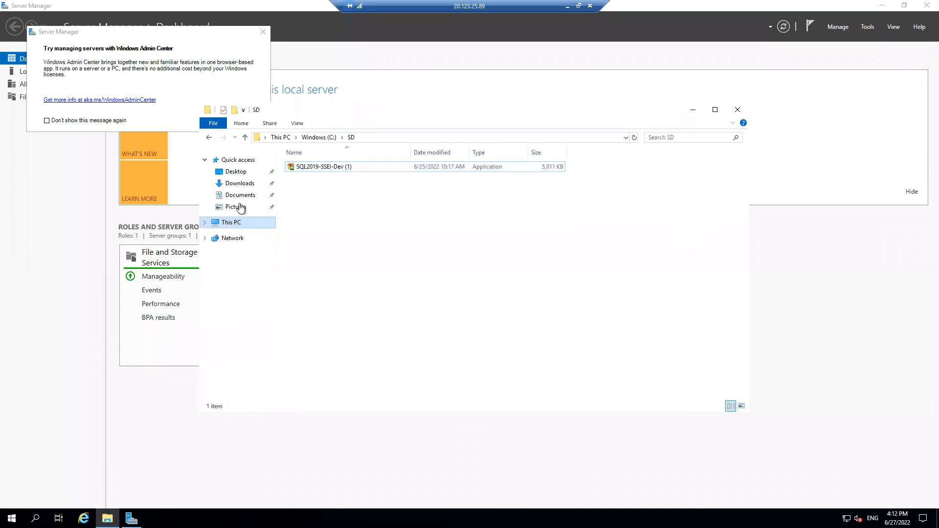
Step: Mount the SQLServer2019-x64-ENU-Dev disc image from NODE1's Downloads folder
left_click(240, 184)
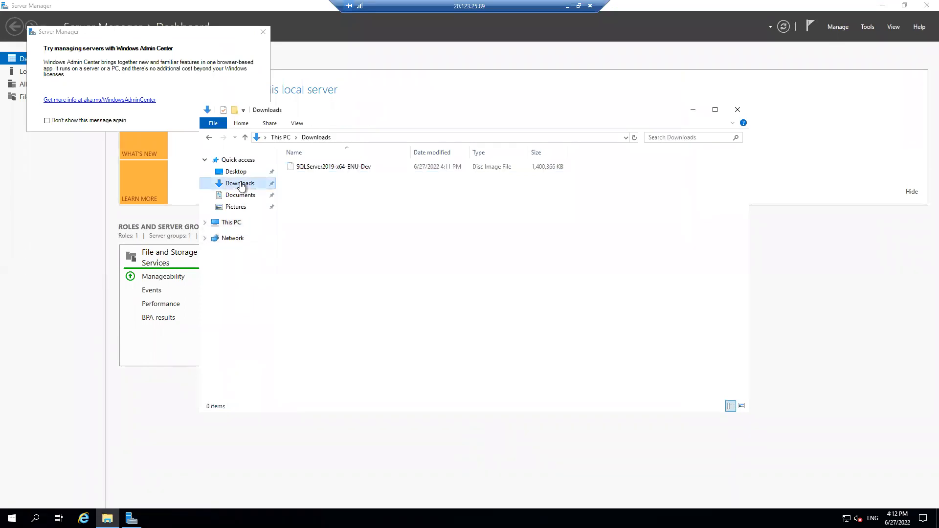
left_click(323, 169)
right_click(323, 169)
left_click(335, 178)
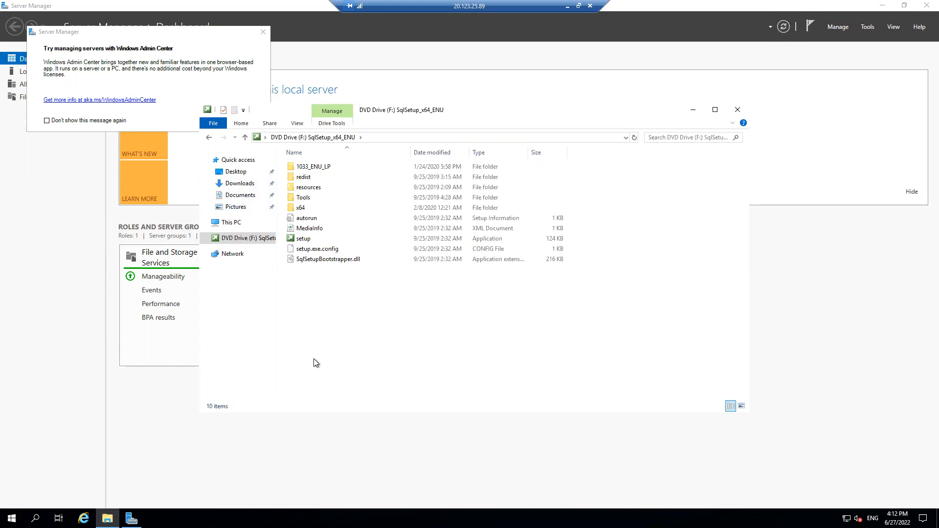
key("super+r")
type("disk")
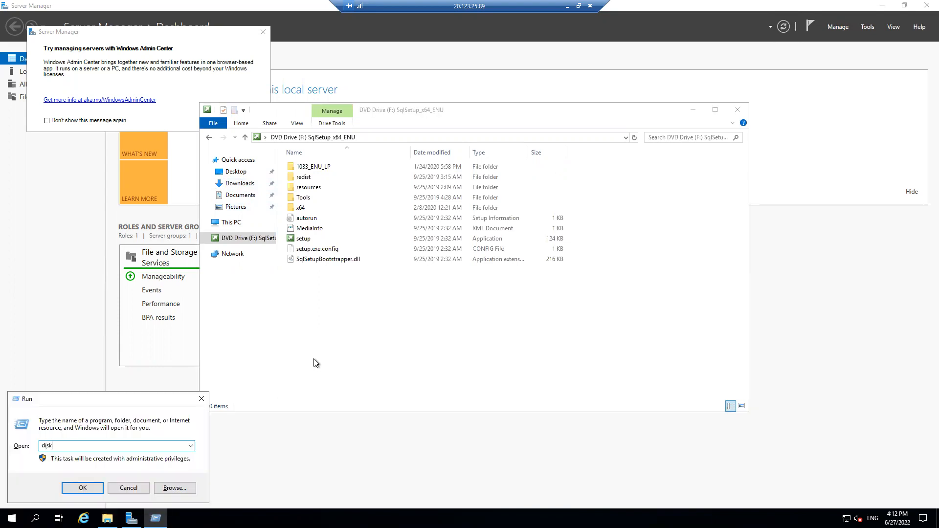
key("Escape")
Step: Open Computer Management from NODE1's Windows Administrative Tools, move its window clear, and show Disk Management
key("super")
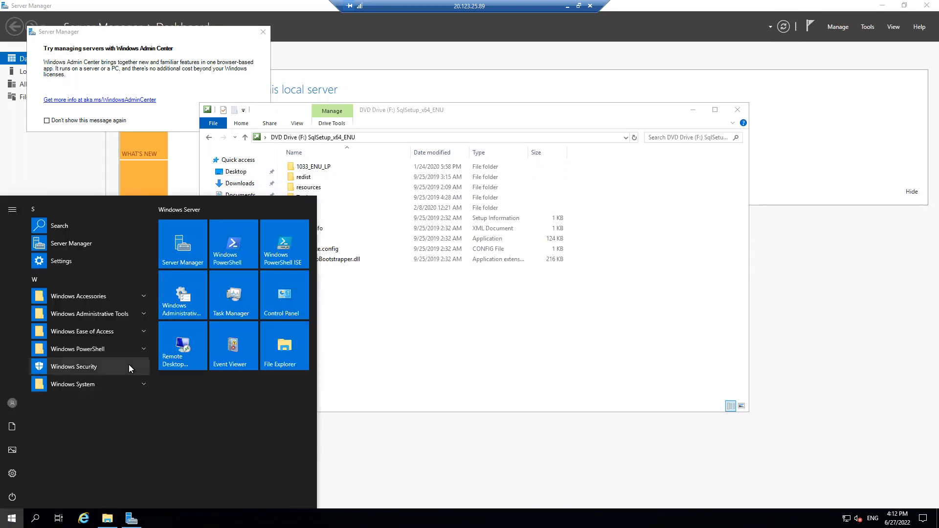
left_click(168, 308)
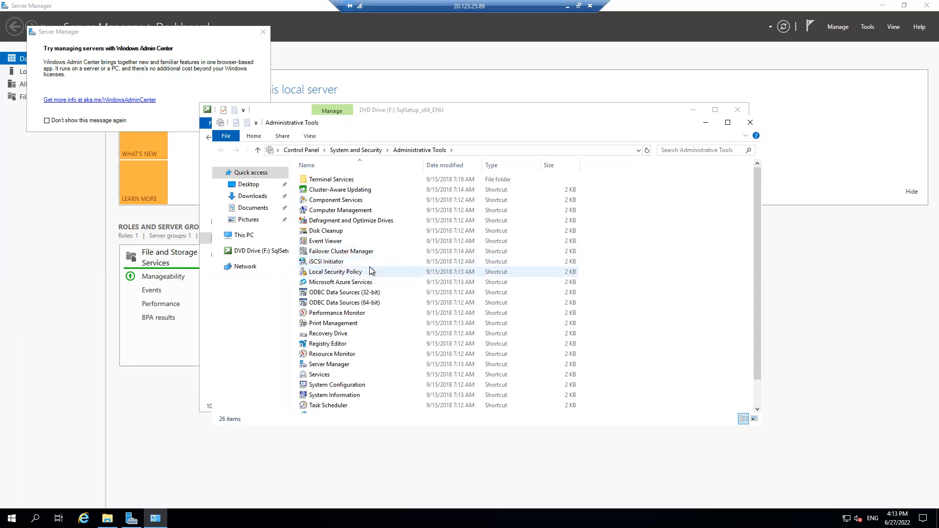
scroll(370, 270, "down", 1)
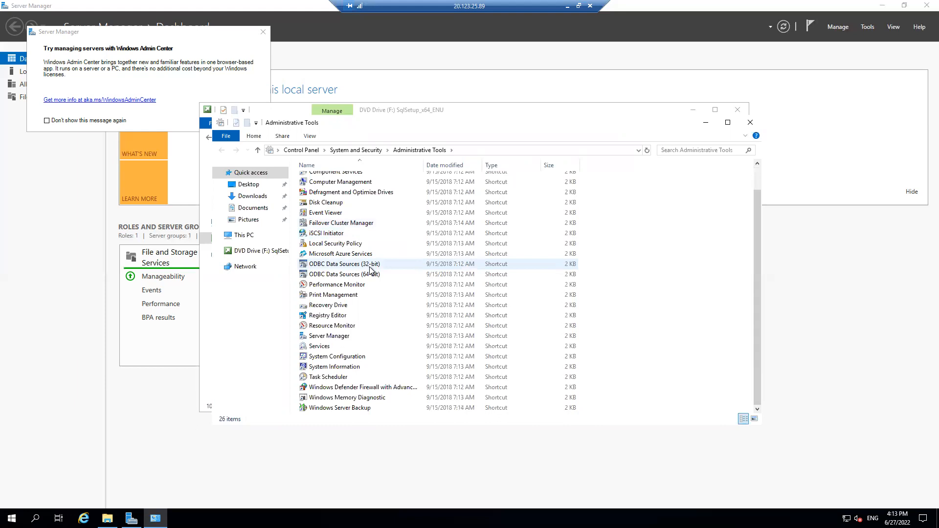
scroll(377, 253, "up", 1)
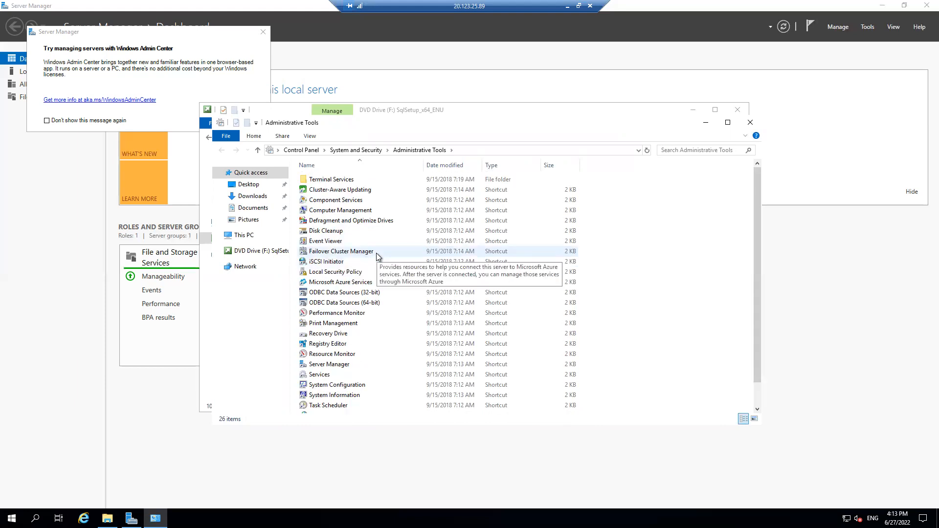
left_click(362, 211)
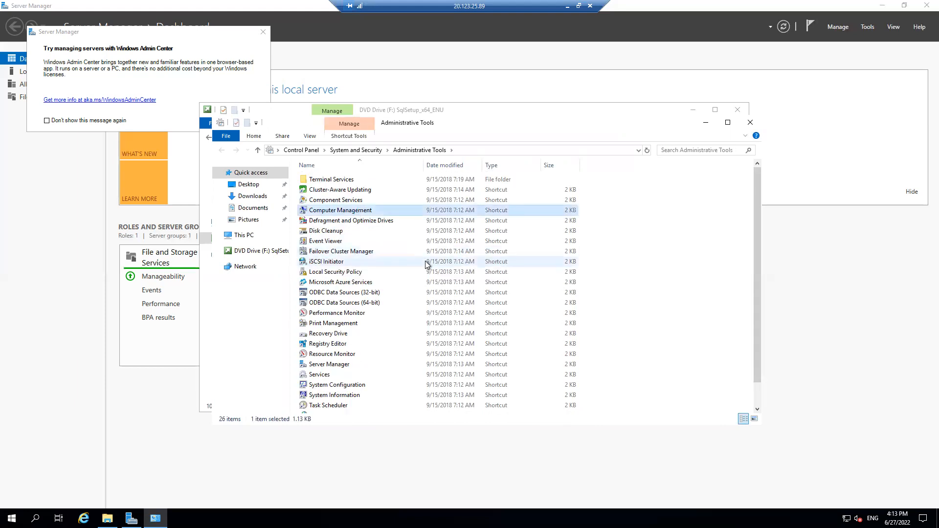
double_click(356, 216)
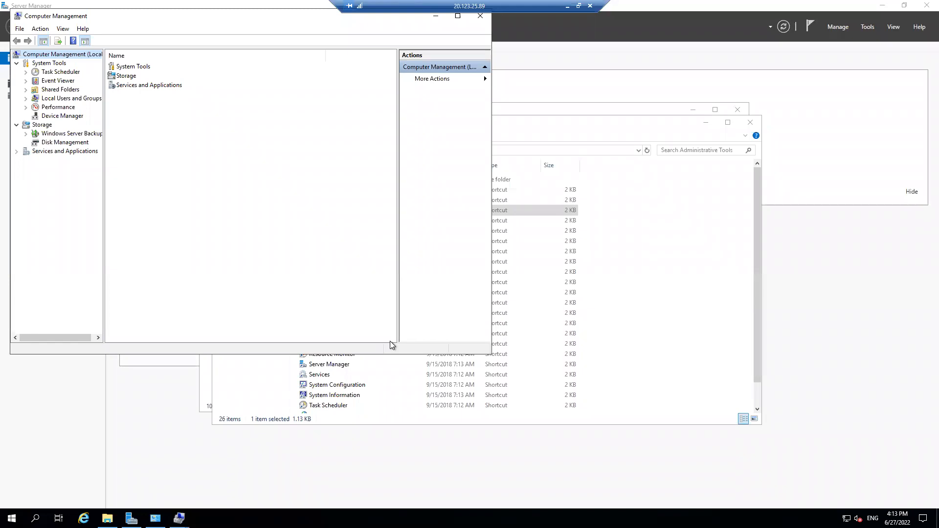
left_click_drag(142, 17, 332, 121)
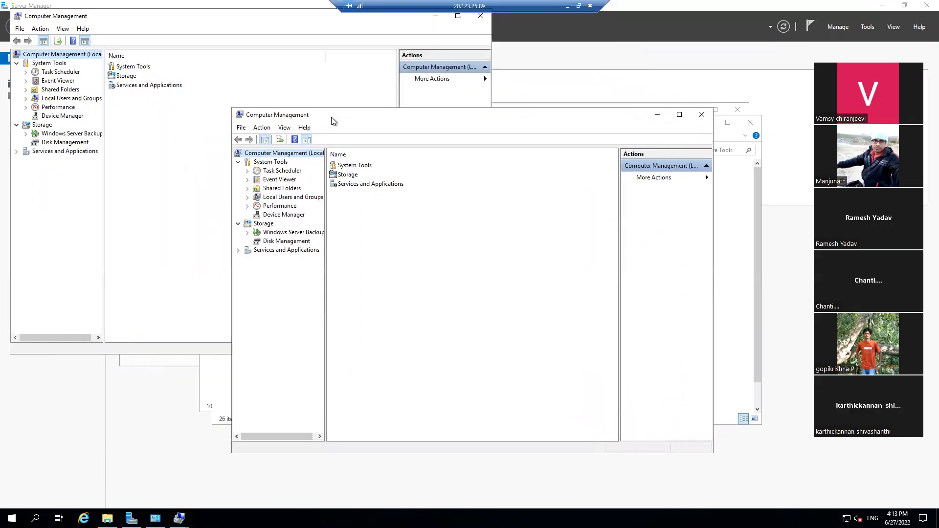
left_click(283, 242)
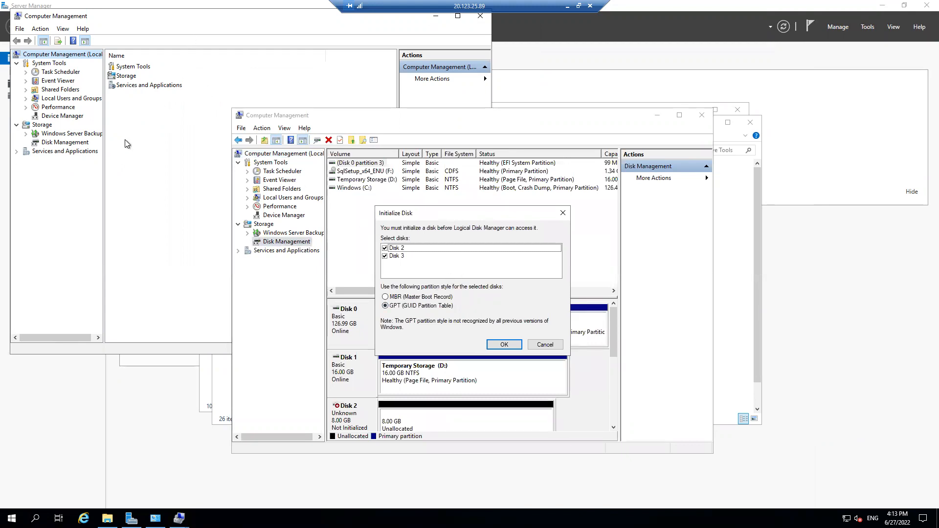
Step: Try to launch Disk Management separately by running the diskmgmt command
key("super+r")
type("d")
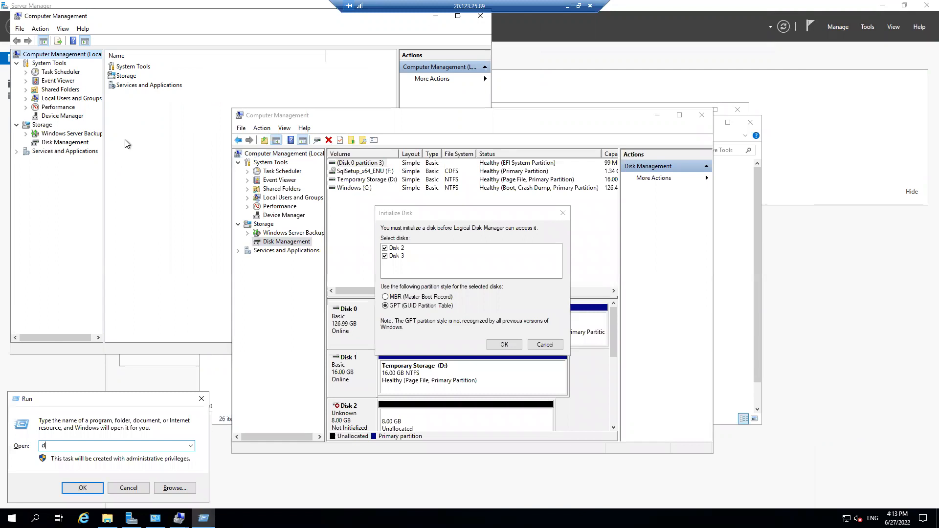
type("iskmgmt.")
key("Return")
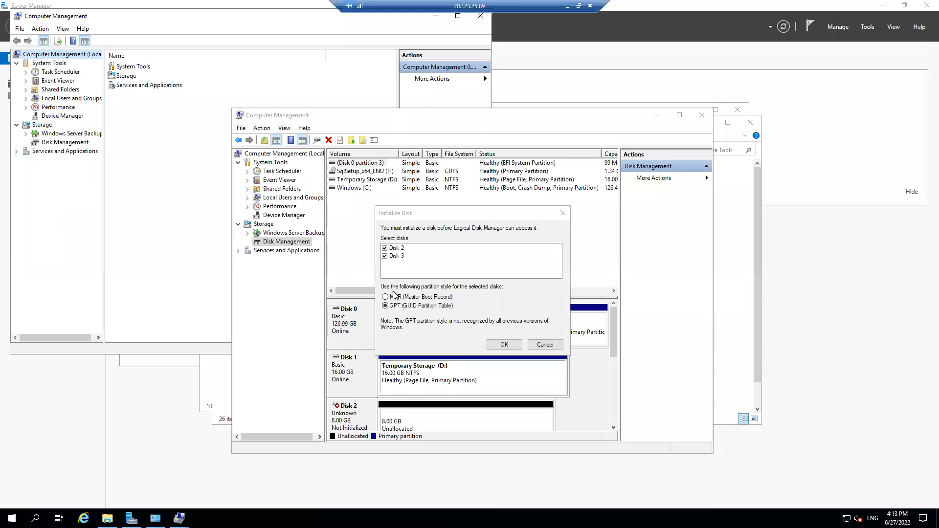
Step: Check NODE1's attached DataDisk and LOGDISK in the Azure portal in Chrome, and return to the 20.123.25.89 remote session
left_click(567, 7)
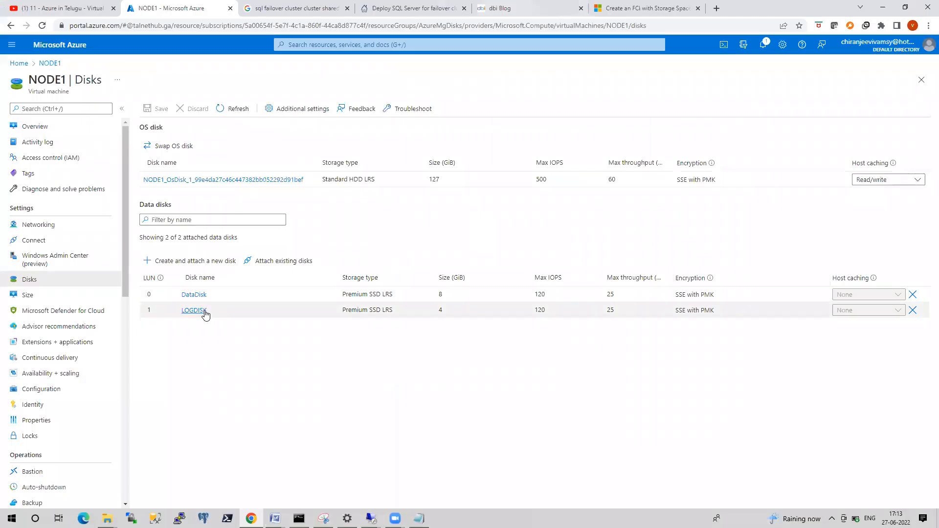
left_click(372, 518)
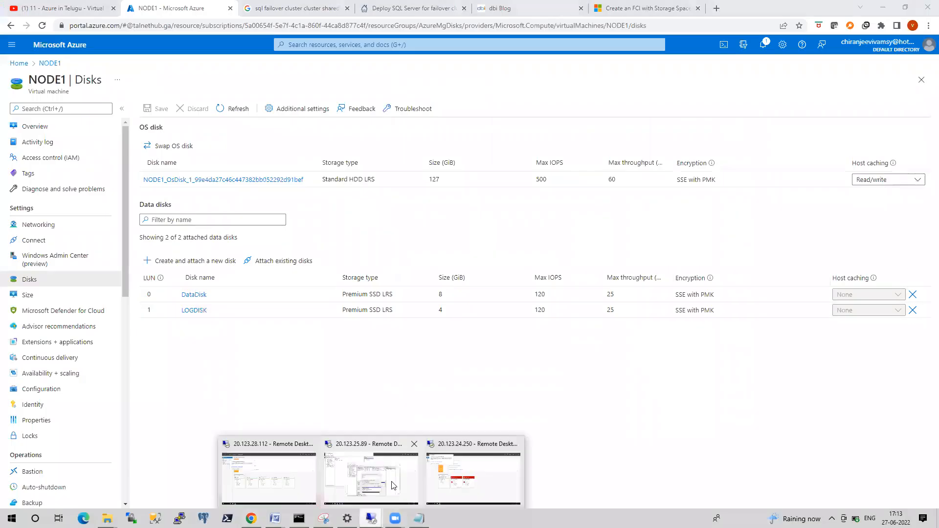
left_click(394, 482)
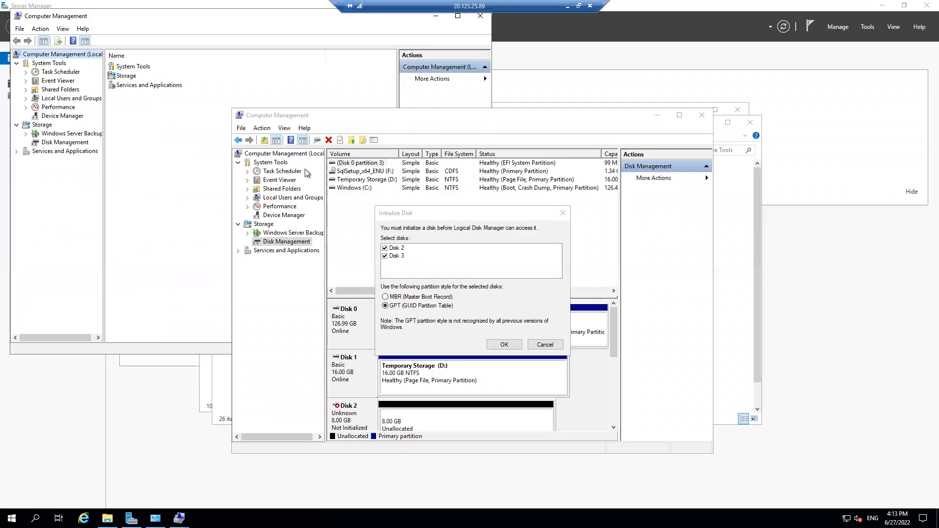
Step: Switch to the 20.123.24.250 remote desktop session and open Disk Management by running diskmgmt.msc
left_click(567, 5)
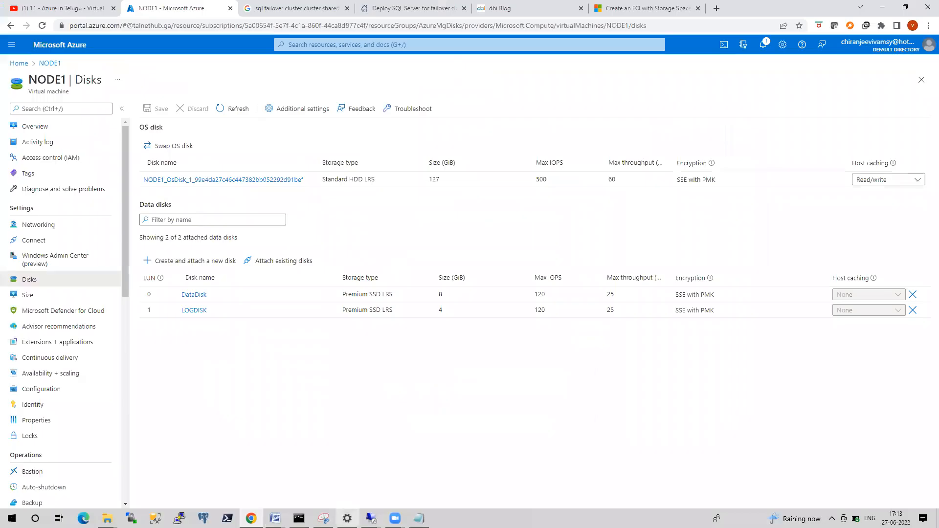
mouse_move(372, 519)
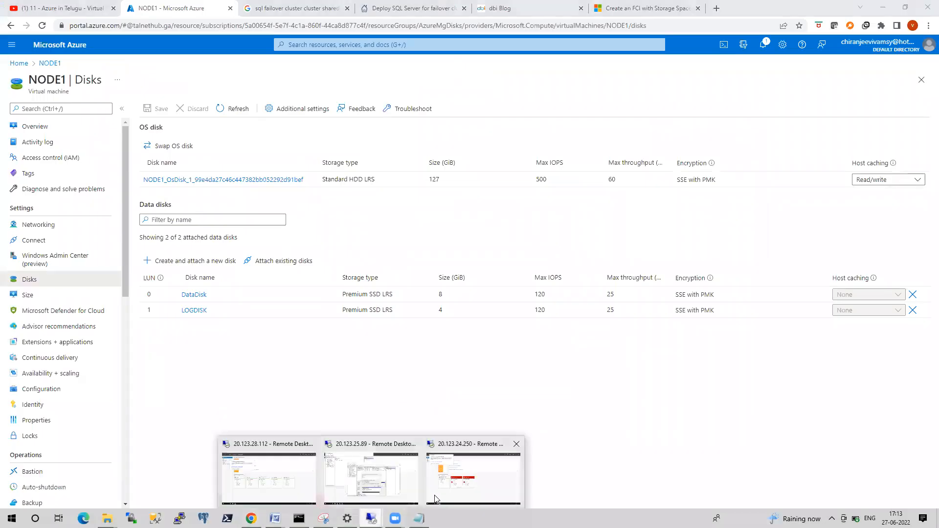
left_click(434, 500)
key("super+r")
type("disk")
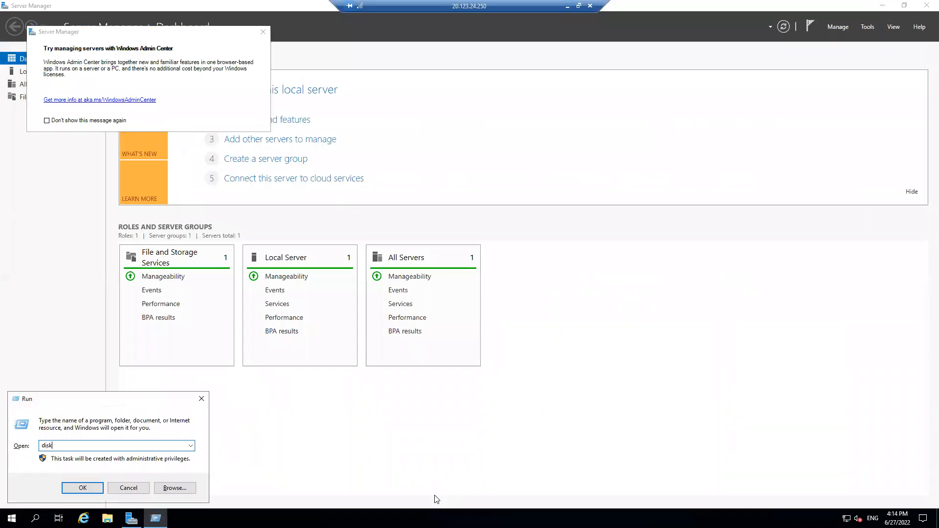
type("mgmt.msc")
key("Return")
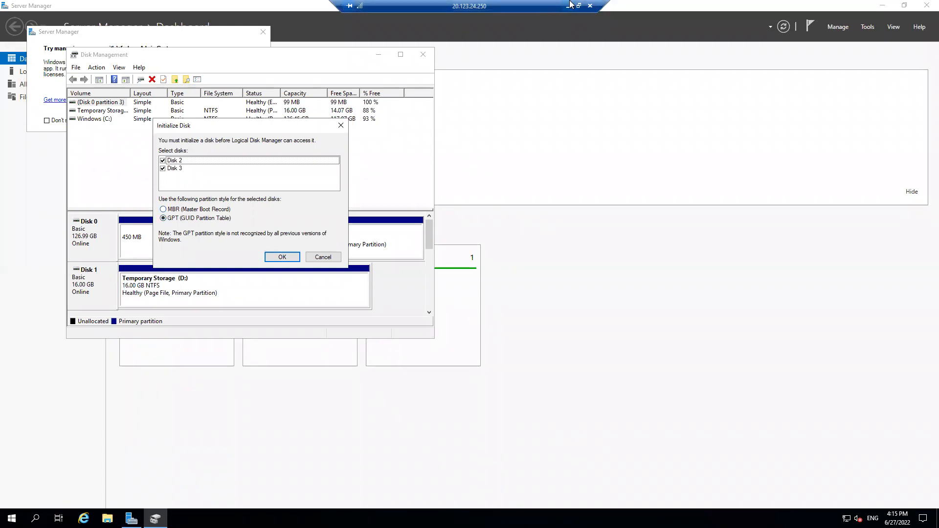
Step: Switch to Chrome, search Google for "mbr or gpt" in a new tab, and read the summary of their partition and size limits
left_click(568, 6)
left_click(646, 8)
left_click(717, 14)
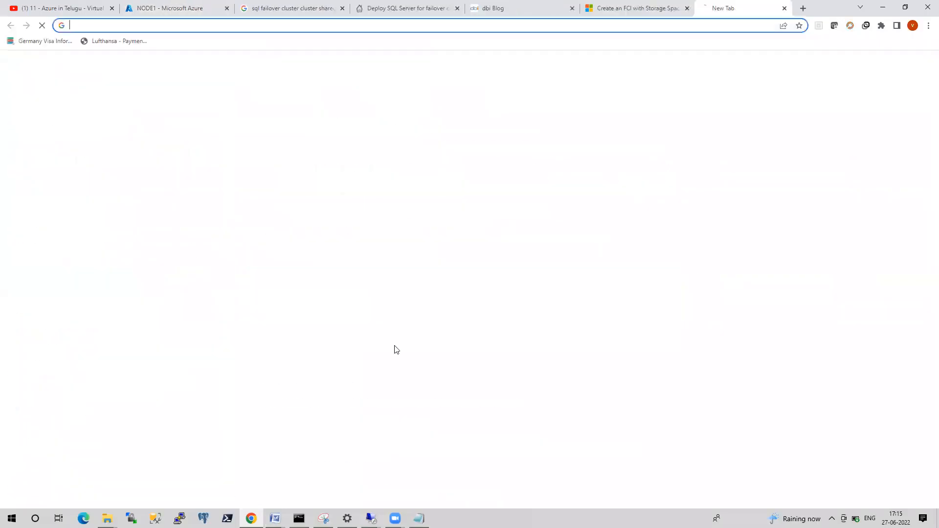
type("mbr")
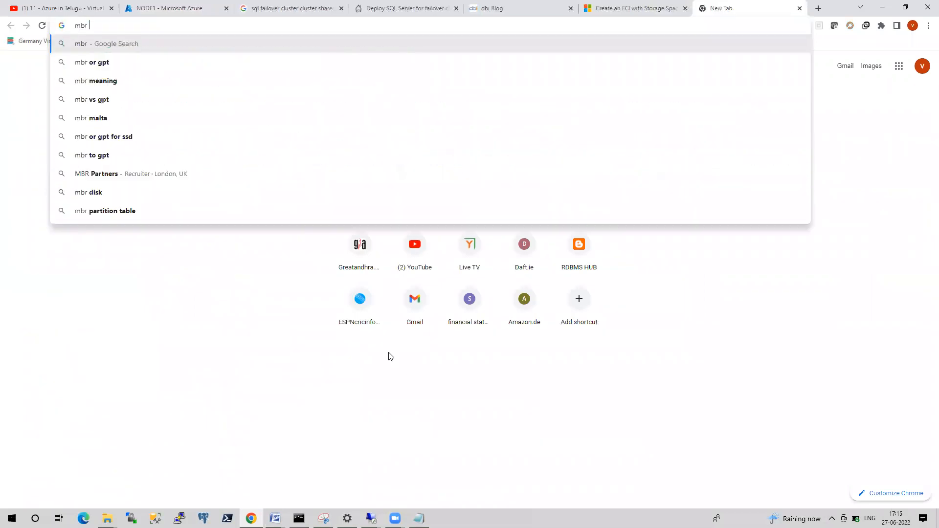
key("Down")
key("Return")
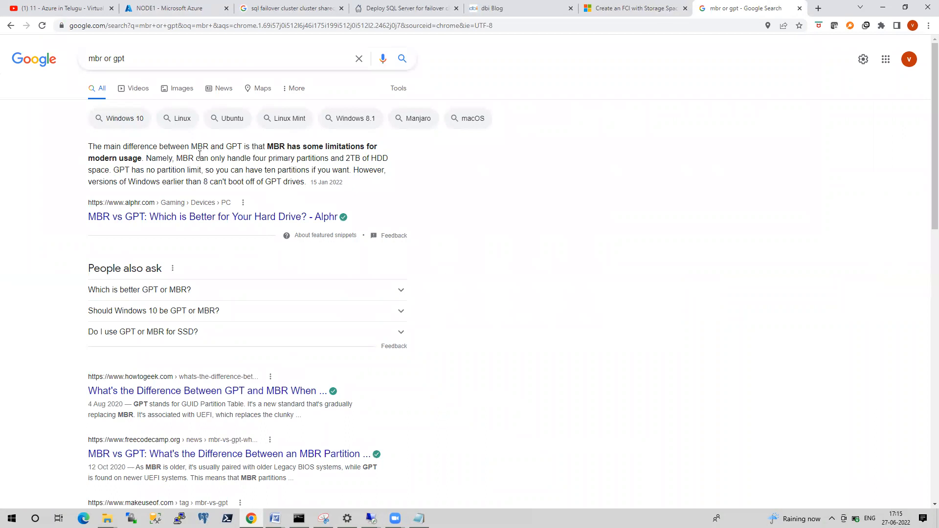
left_click_drag(236, 158, 384, 160)
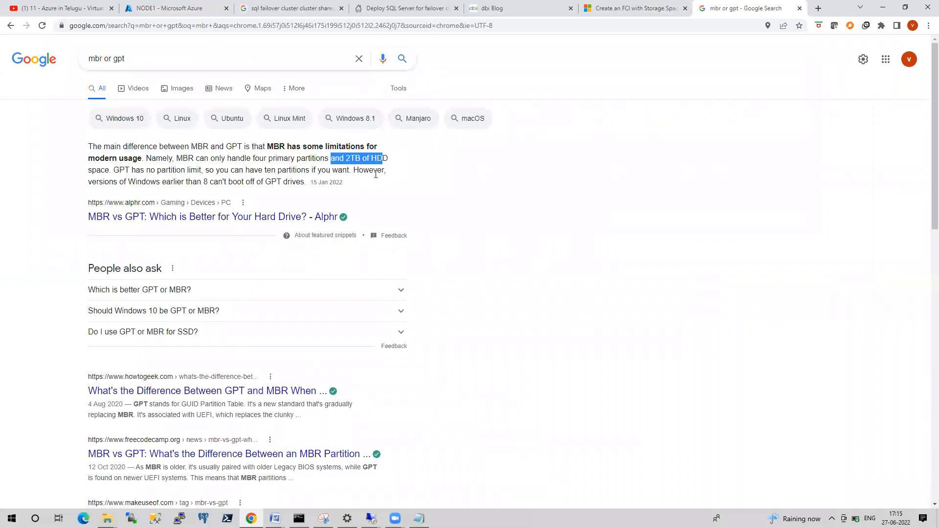
left_click_drag(114, 170, 330, 171)
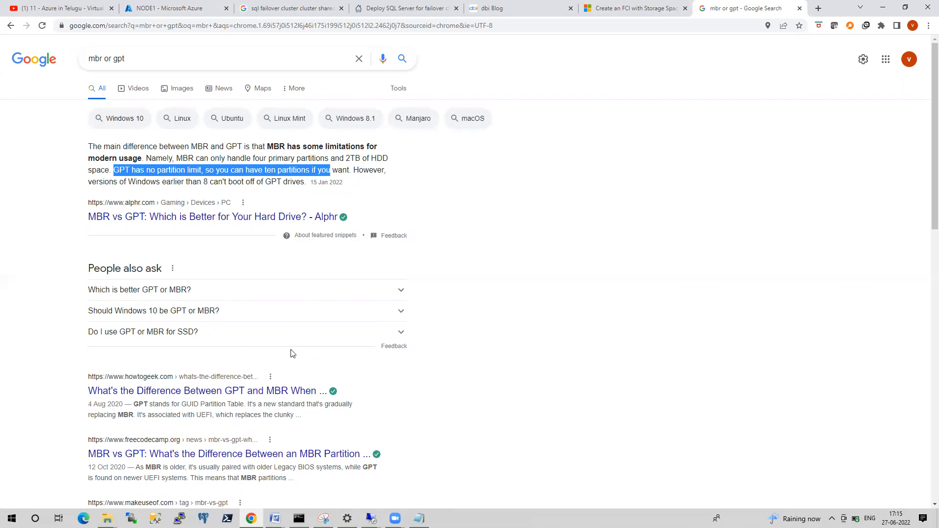
Step: Return to the 20.123.25.89 remote session and initialize Disk 2 and Disk 3 with the GPT partition style
left_click(371, 519)
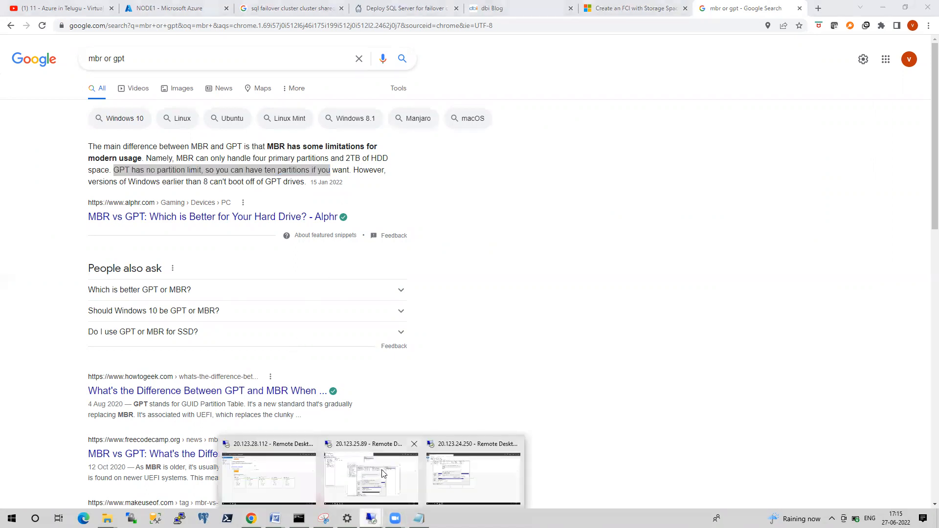
left_click(386, 474)
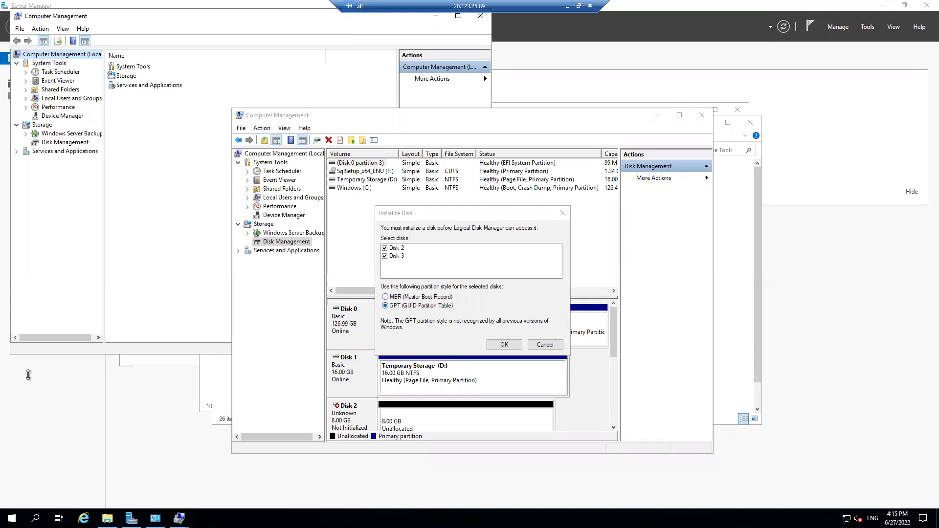
left_click(504, 345)
Step: Review the unallocated space on Disk 2 and Disk 3 and the volume creation options offered for Disk 2
left_click_drag(615, 325, 612, 344)
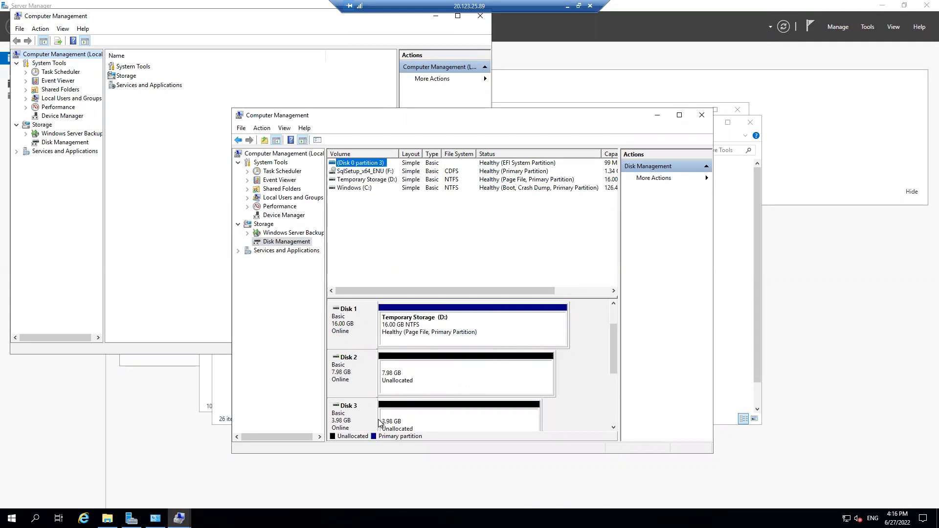
right_click(402, 375)
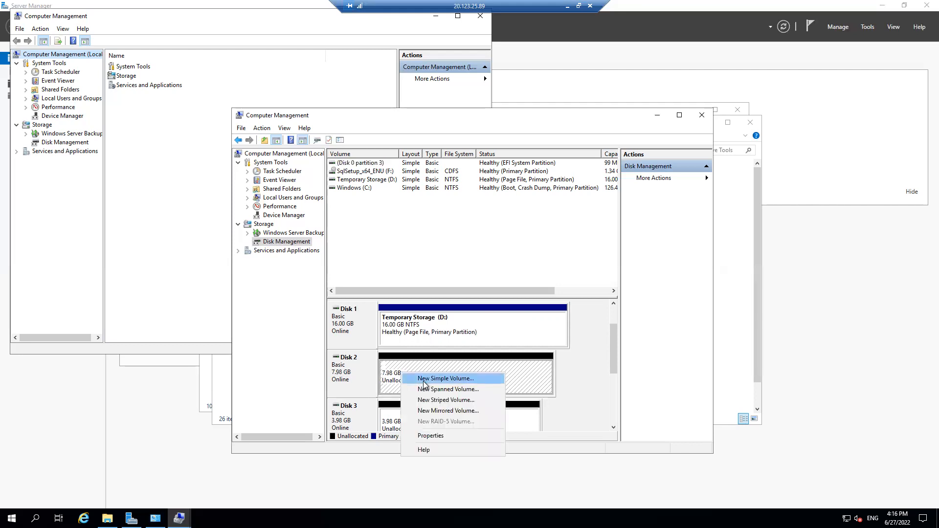
left_click(450, 268)
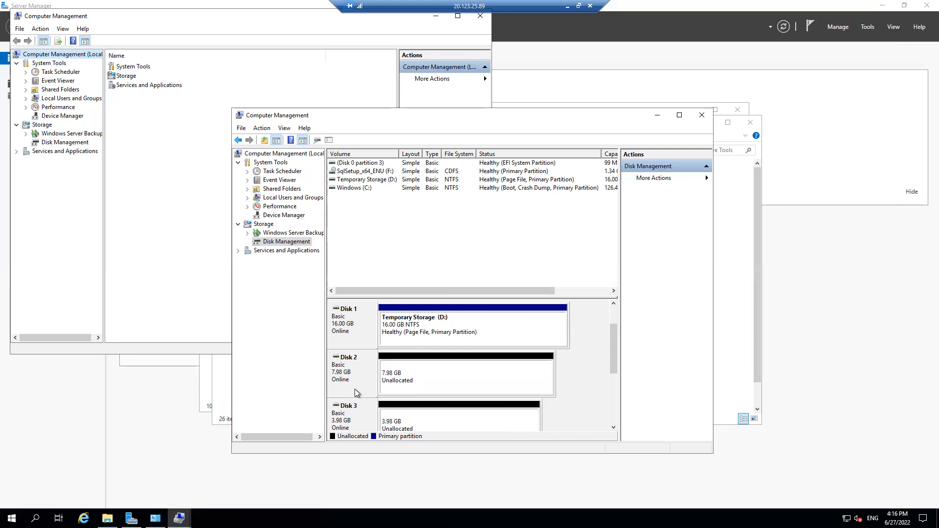
left_click(569, 7)
left_click(371, 519)
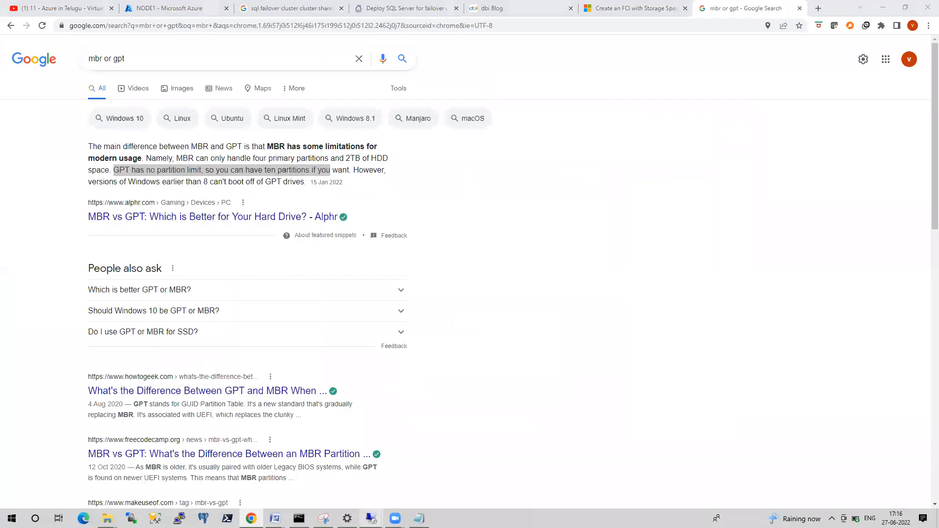
left_click(377, 475)
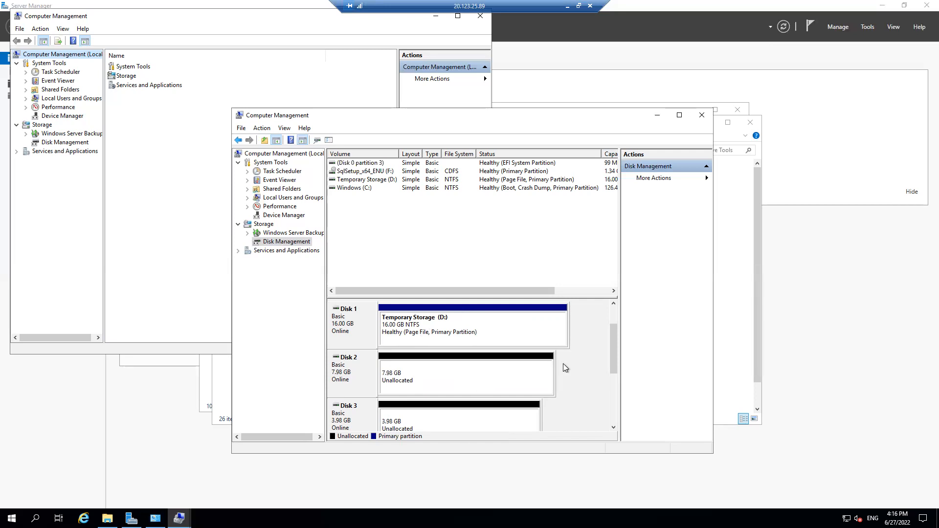
left_click_drag(615, 336, 612, 357)
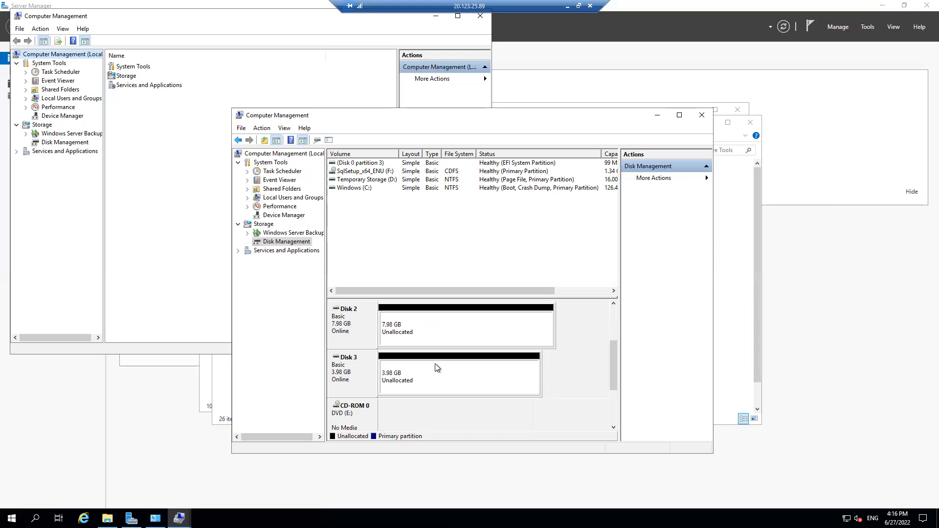
right_click(412, 328)
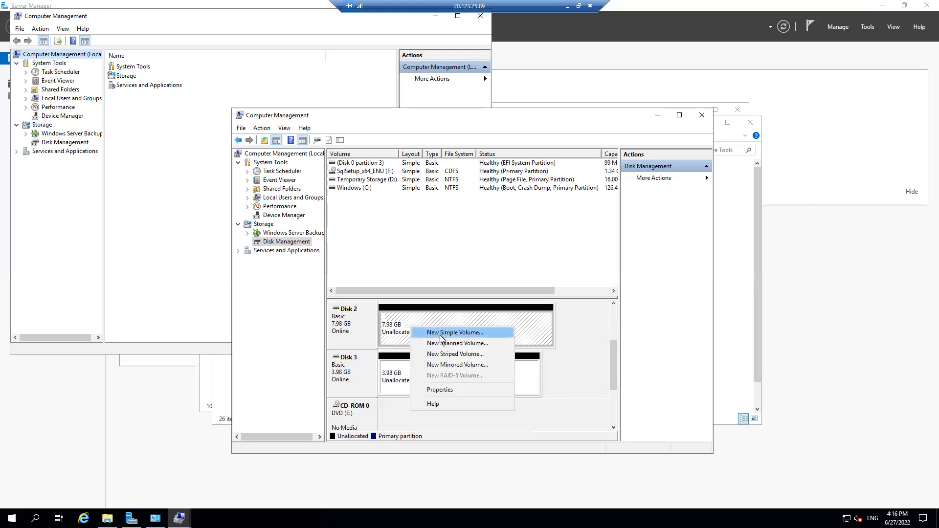
left_click(427, 426)
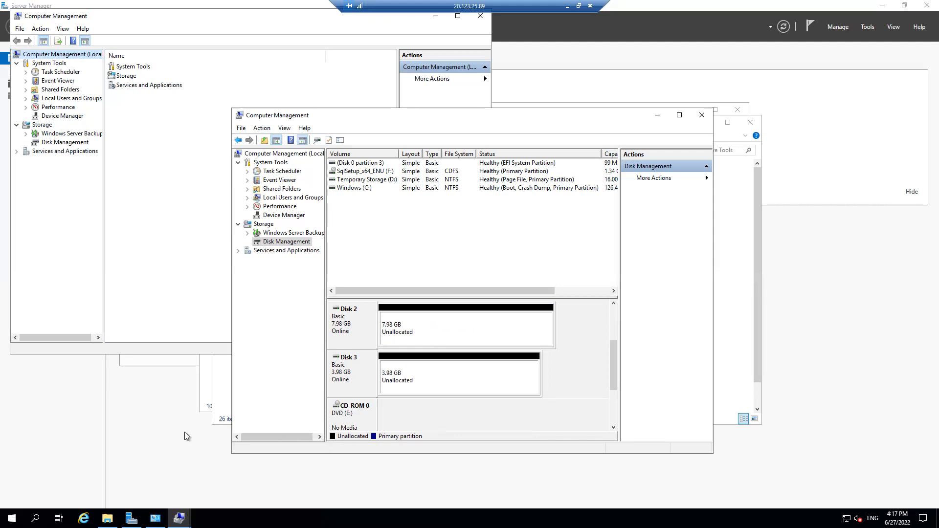
Step: Dismiss the Windows Admin Center notice in Server Manager and open Failover Cluster Manager by running cluadmin.msc
left_click(138, 430)
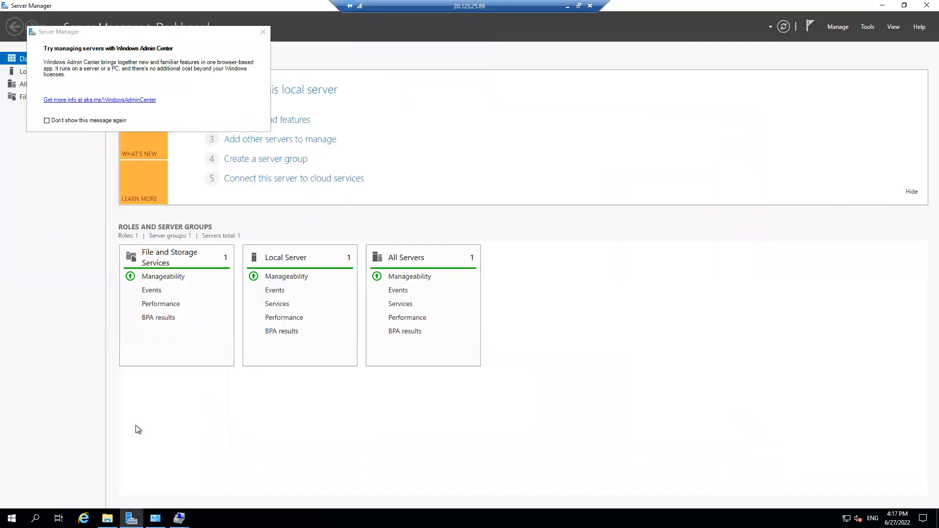
left_click(263, 32)
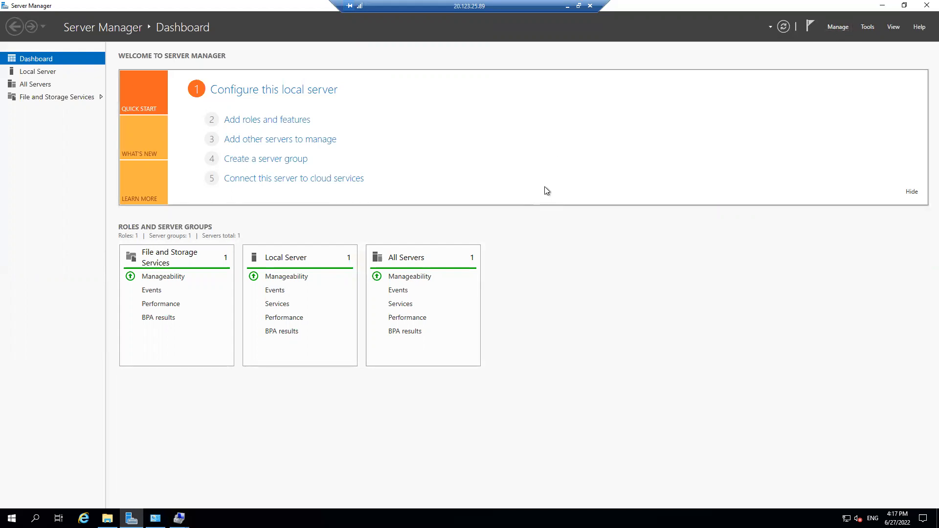
key("super+r")
type("cluad")
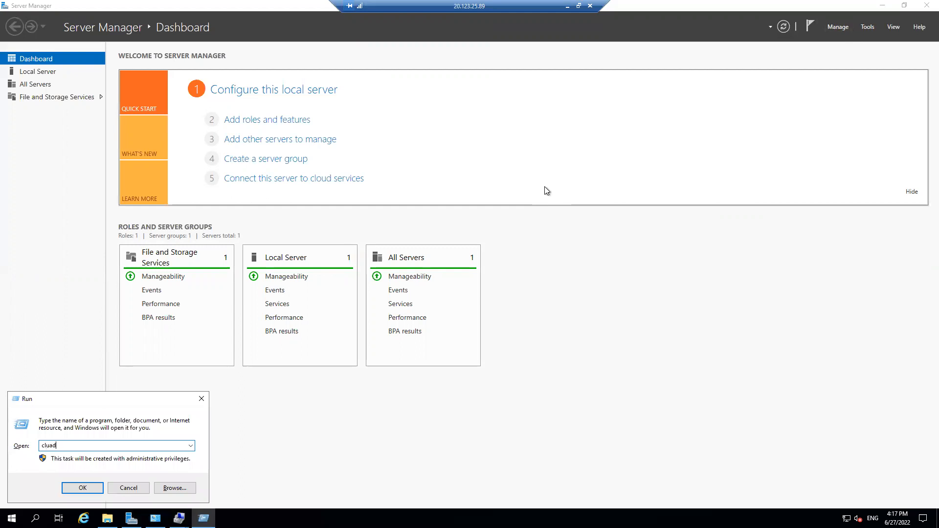
type("min.msc")
key("Return")
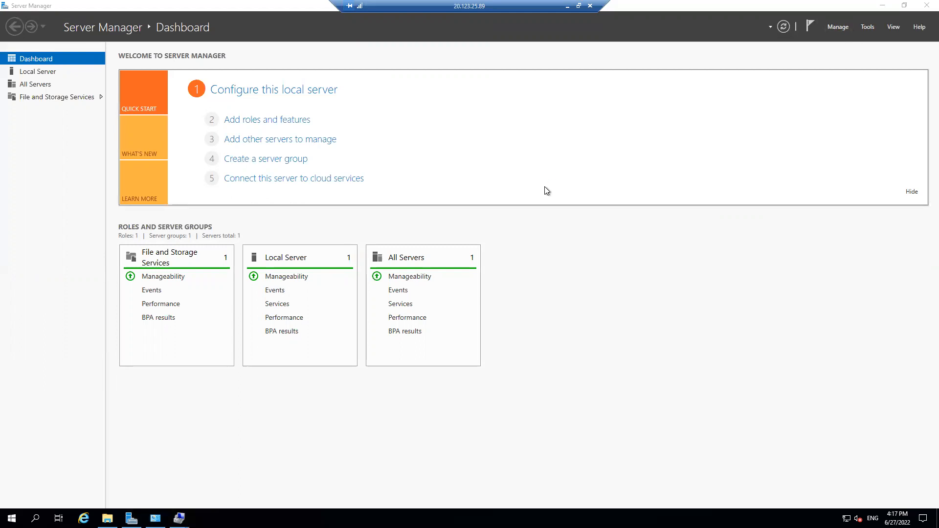
Step: Check the server's Windows version by running winver from a command prompt, then close the version window and minimize the prompt
key("super+r")
type("cmd")
key("Return")
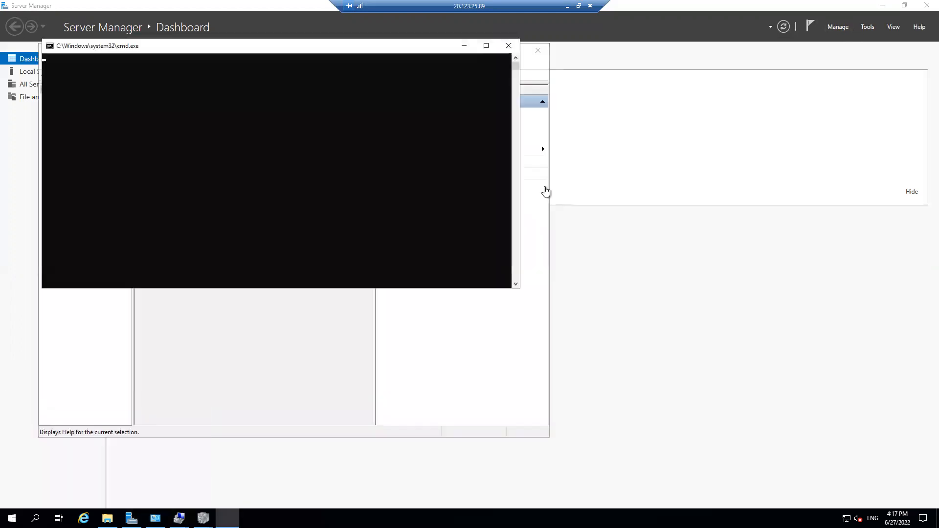
type("winver")
key("Return")
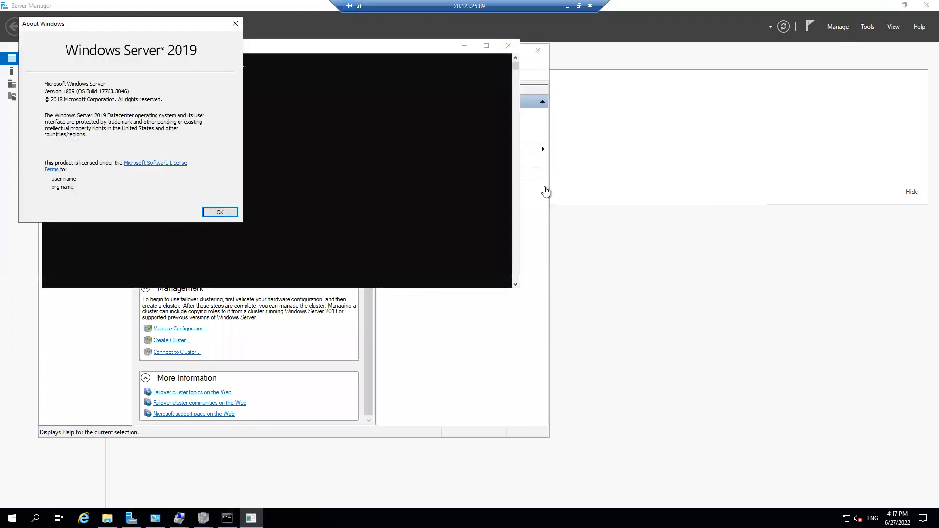
left_click_drag(159, 24, 350, 100)
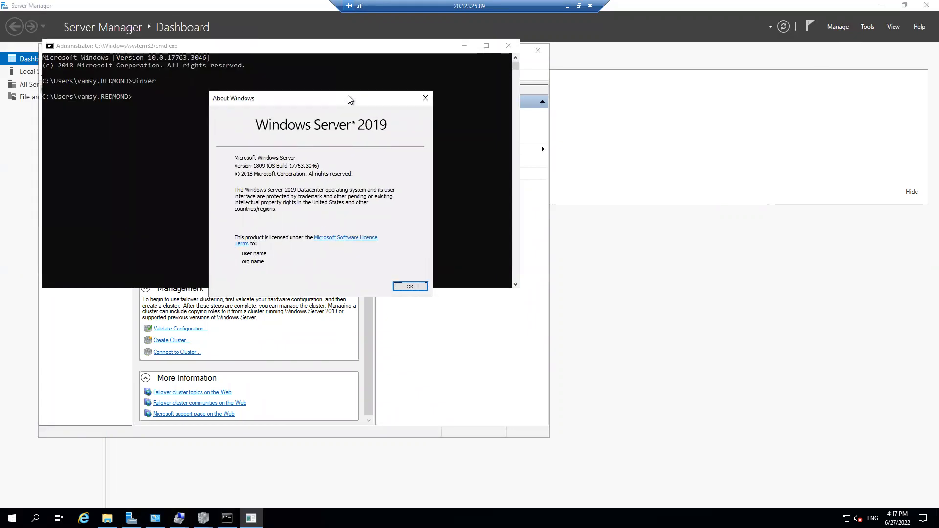
left_click(424, 100)
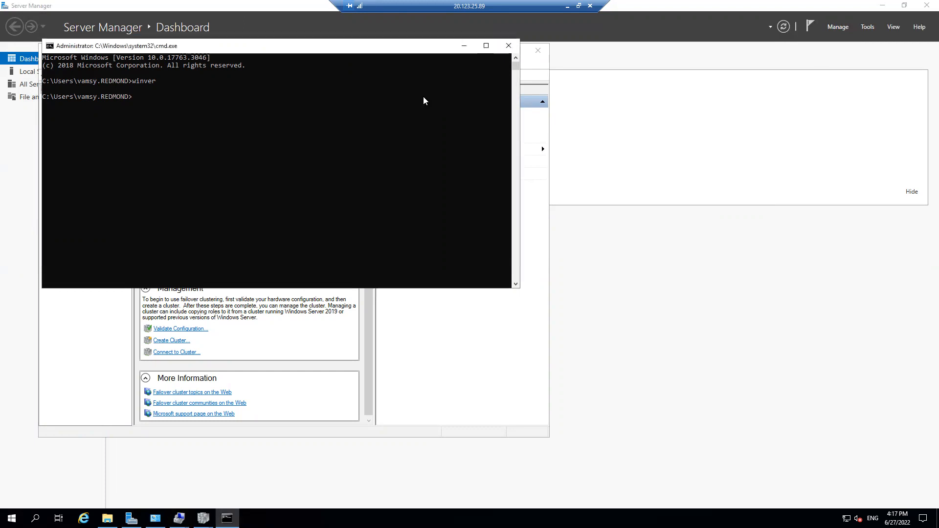
left_click(464, 46)
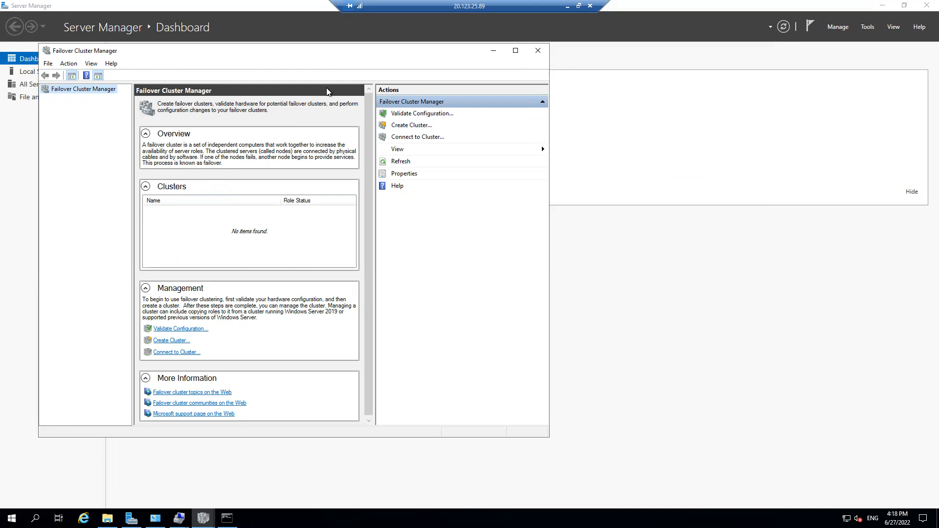
Step: Switch to Chrome and search Google for "allan hirt distributed network name"
left_click(568, 6)
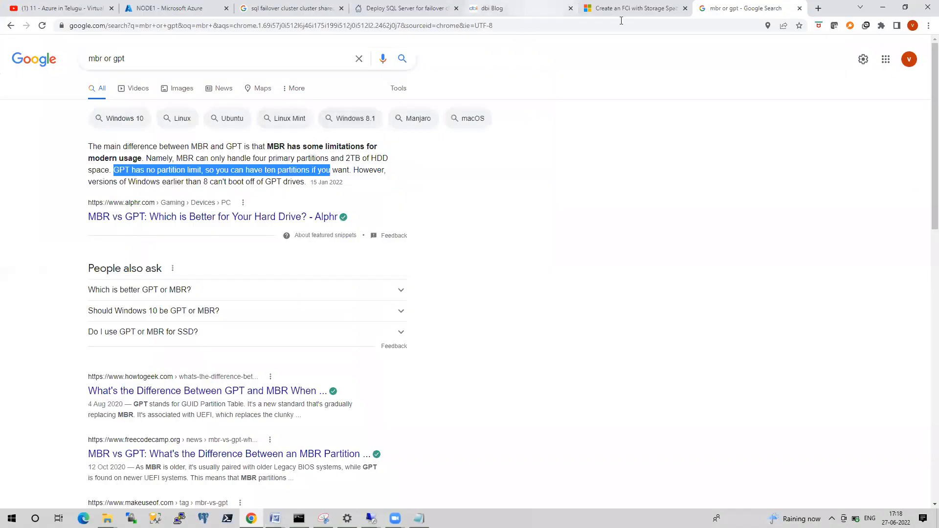
left_click(522, 26)
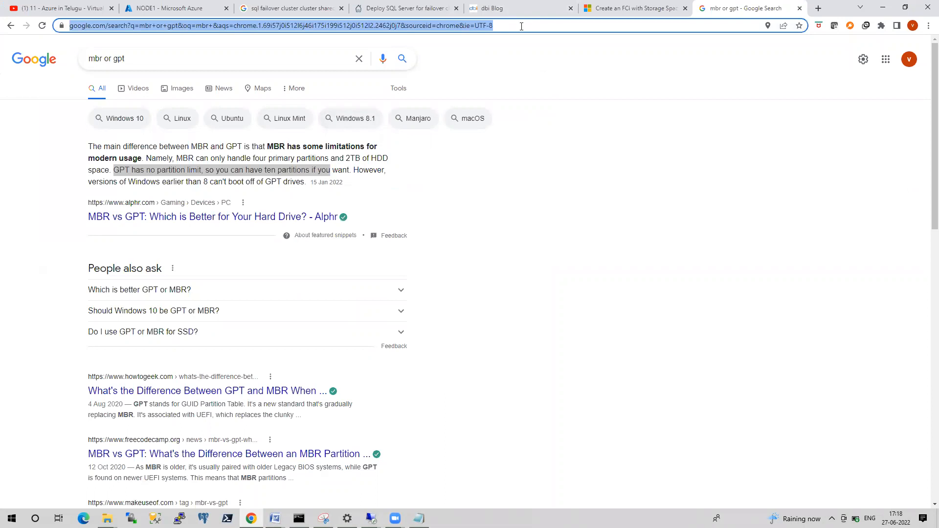
key("BackSpace")
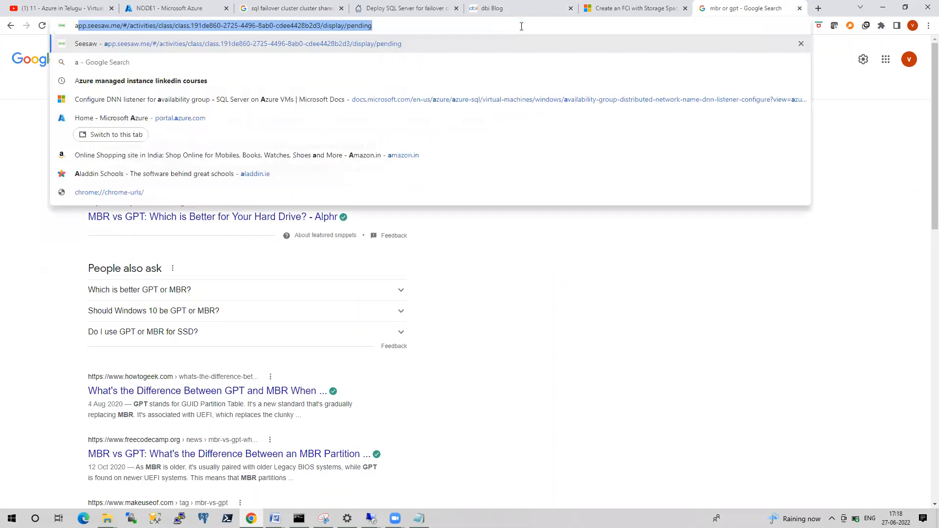
type("allan hirt")
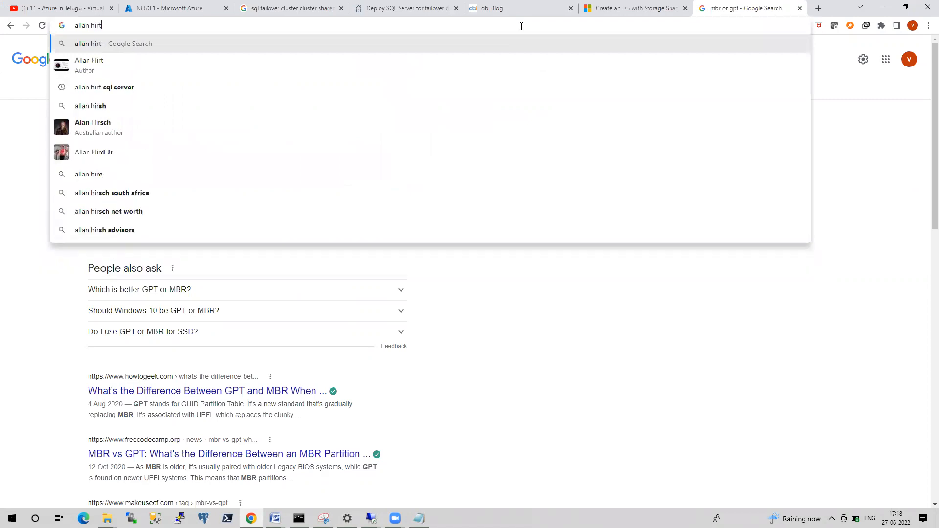
type(" distribute")
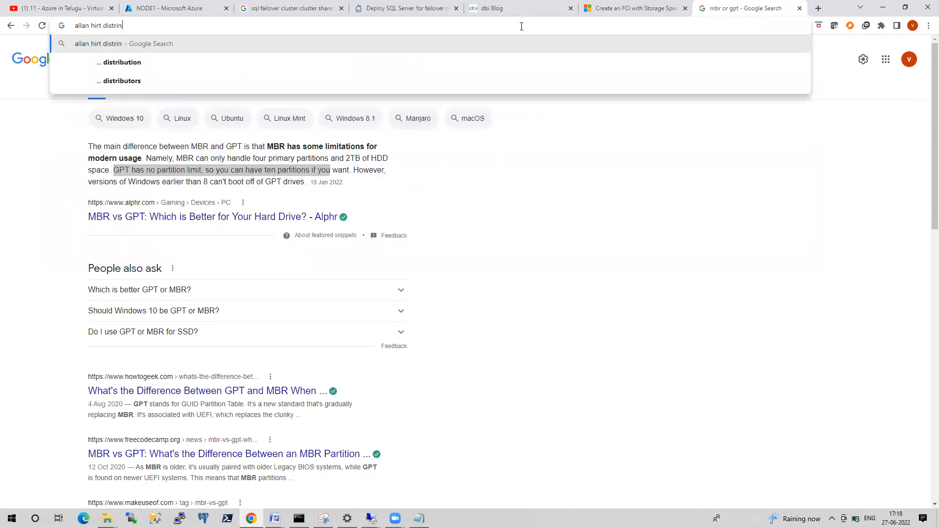
type("d network nam")
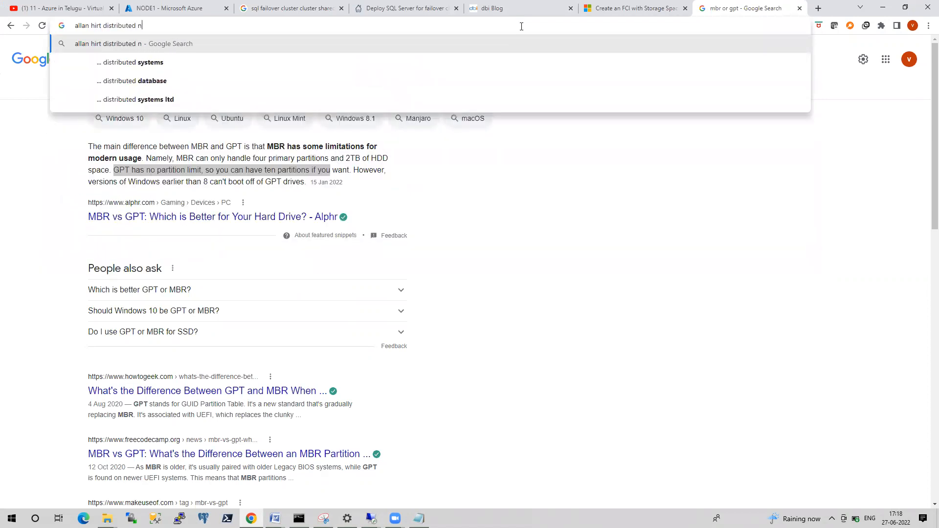
type("e")
key("Return")
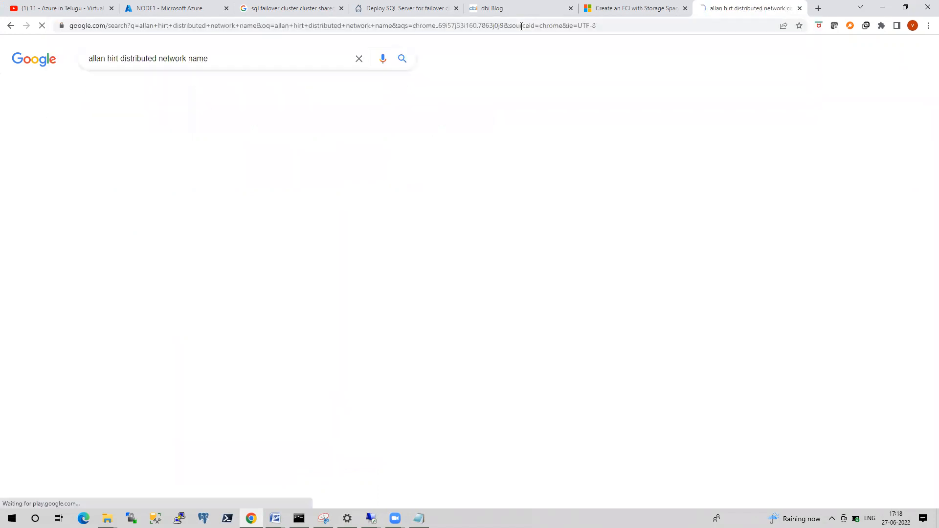
Step: Open the SQLHA warning article on distributed network names and follow its link to "Configure a WSFC in Azure with Windows Server 2019 for AGs and FCIs"
left_click(267, 144)
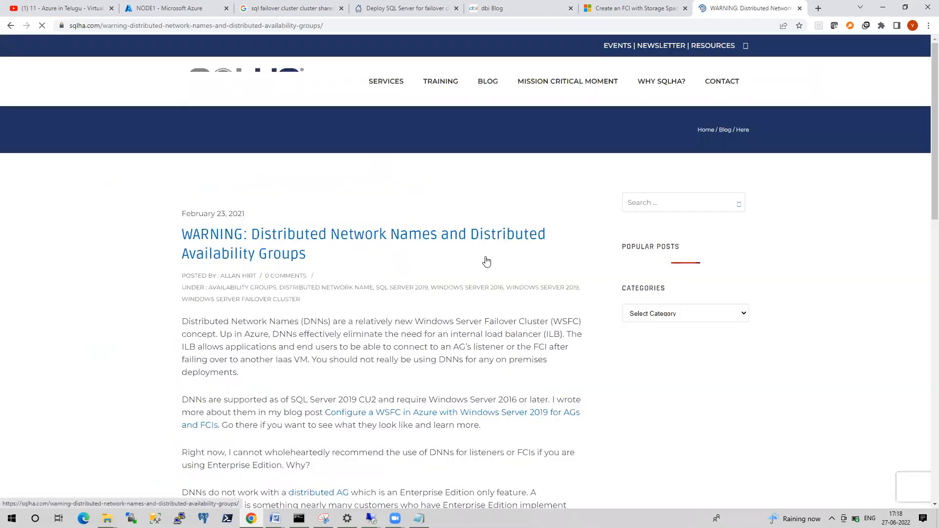
scroll(487, 262, "down", 8)
scroll(487, 261, "up", 6)
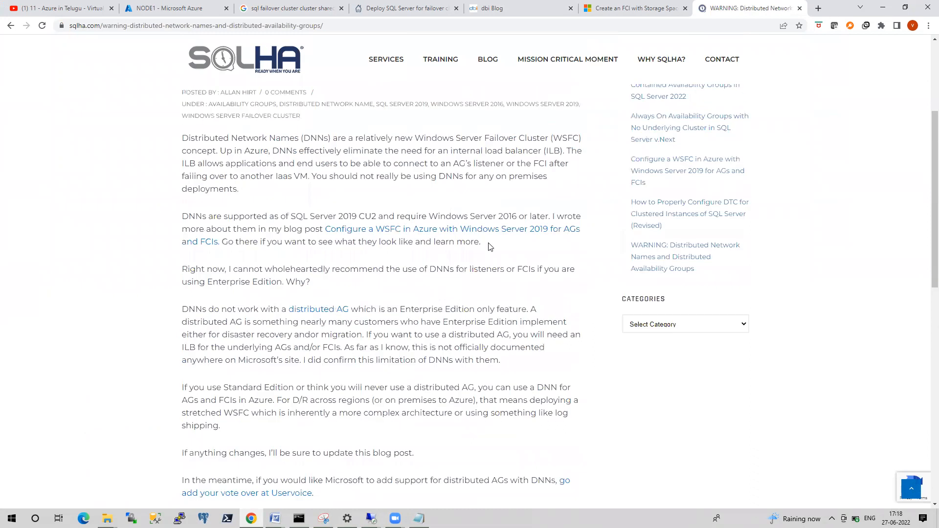
left_click(492, 229)
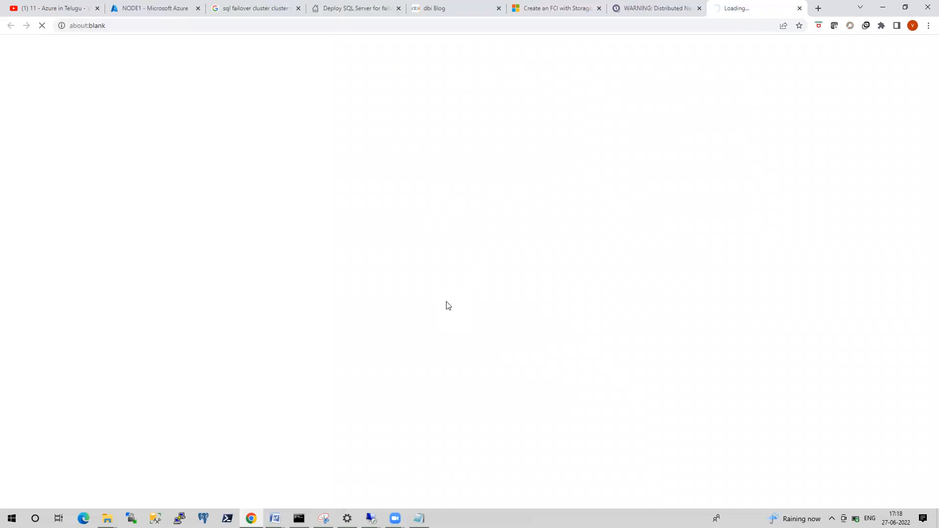
Step: Read how the WSFC article describes distributed network names, FCI behavior during setup, and listener behavior with SQL Server 2017 and 2019
scroll(446, 306, "down", 5)
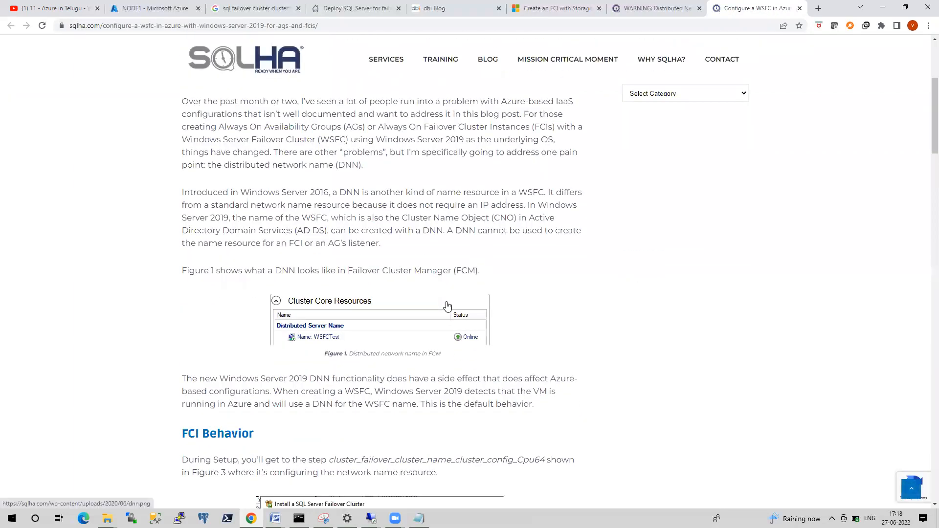
scroll(447, 306, "down", 6)
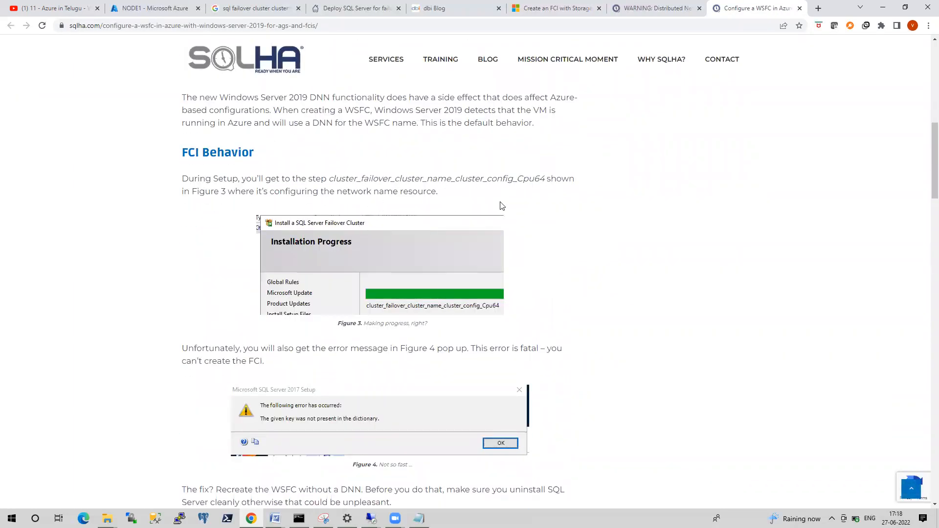
scroll(502, 206, "up", 3)
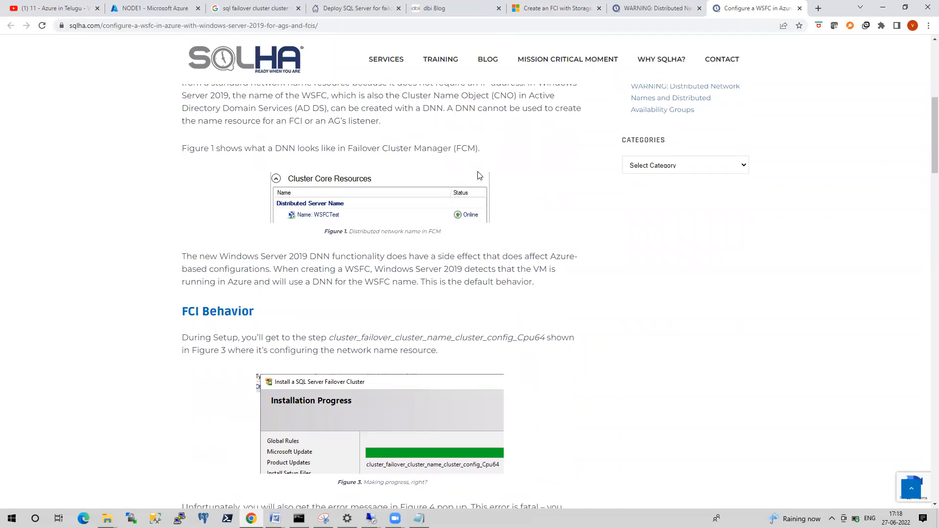
scroll(514, 297, "up", 1)
scroll(514, 296, "up", 2)
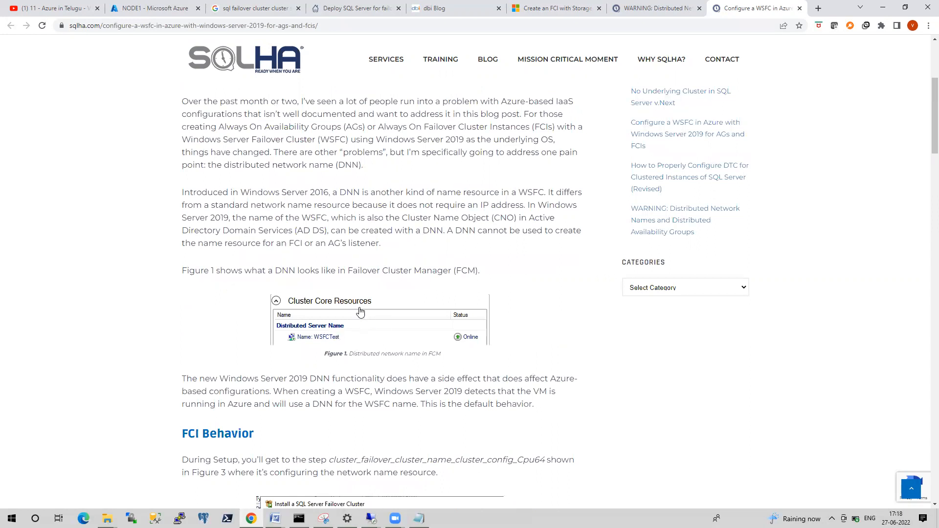
scroll(343, 313, "down", 3)
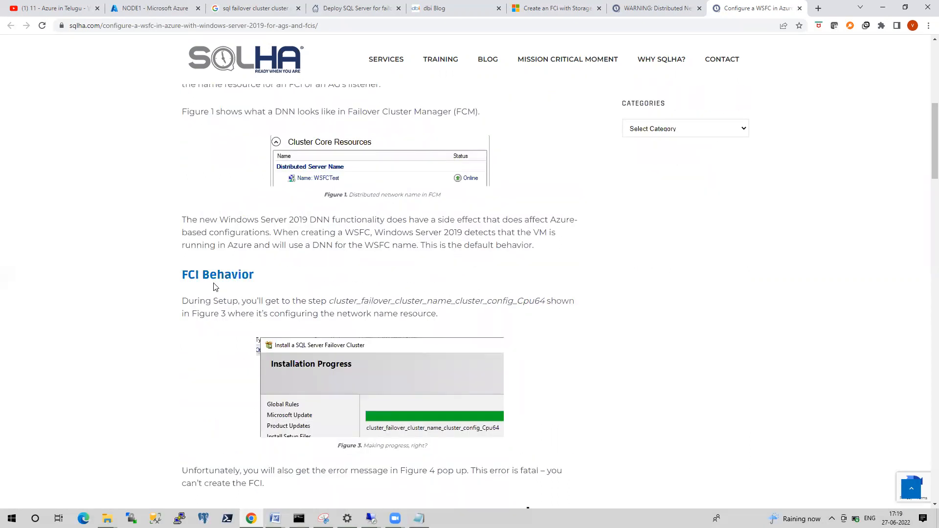
scroll(211, 287, "down", 1)
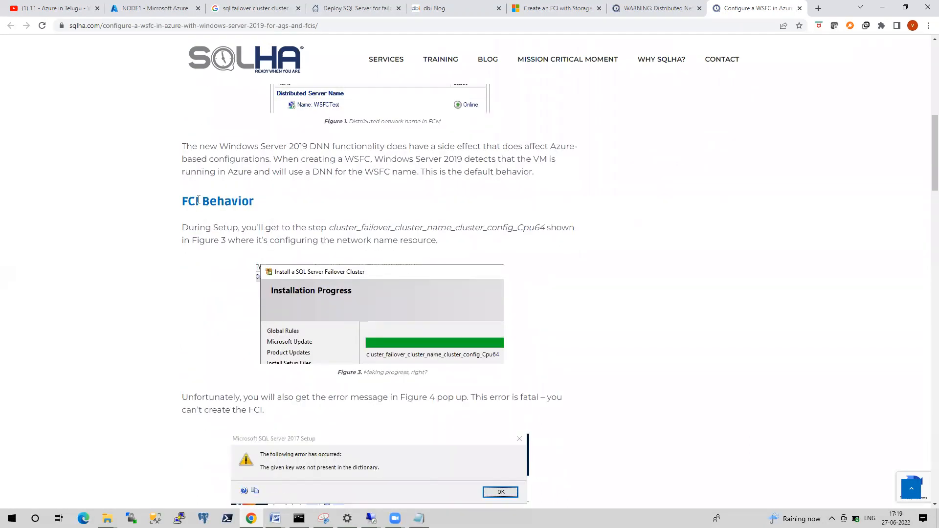
double_click(190, 196)
scroll(442, 338, "down", 3)
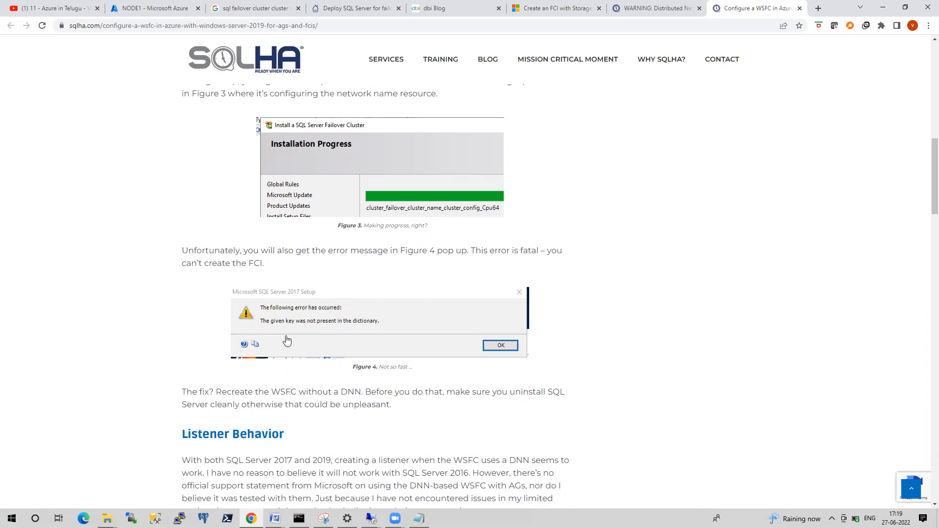
scroll(287, 342, "down", 3)
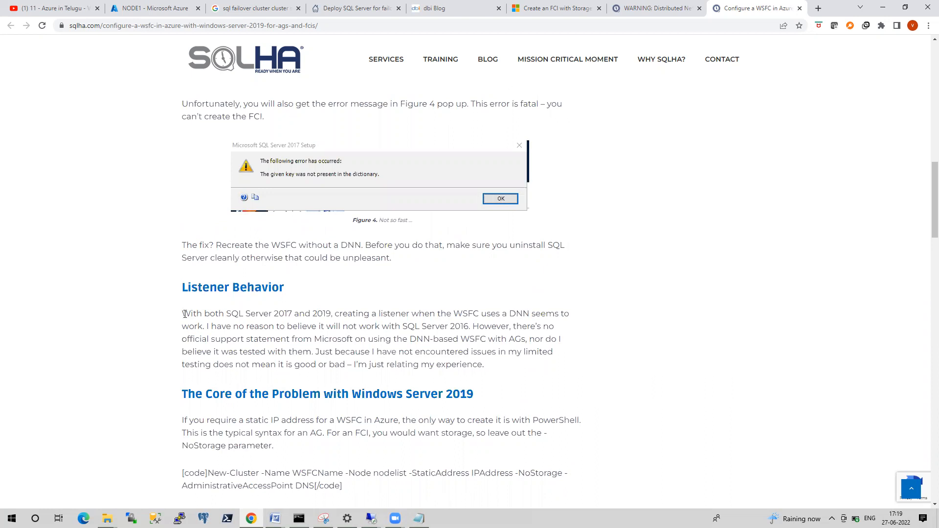
left_click_drag(183, 314, 328, 315)
left_click_drag(348, 315, 535, 316)
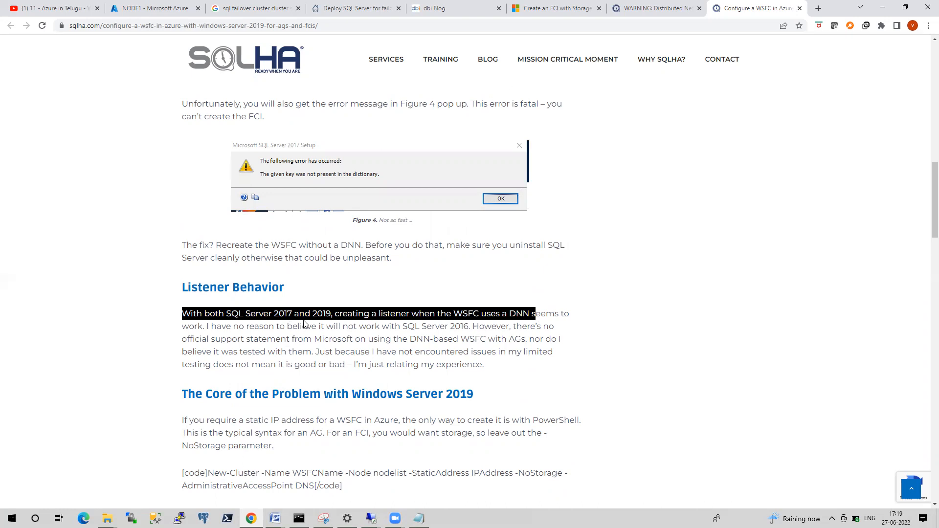
Step: Return to the 20.123.25.89 remote session and start the Create Cluster Wizard, advancing to server selection
left_click(371, 519)
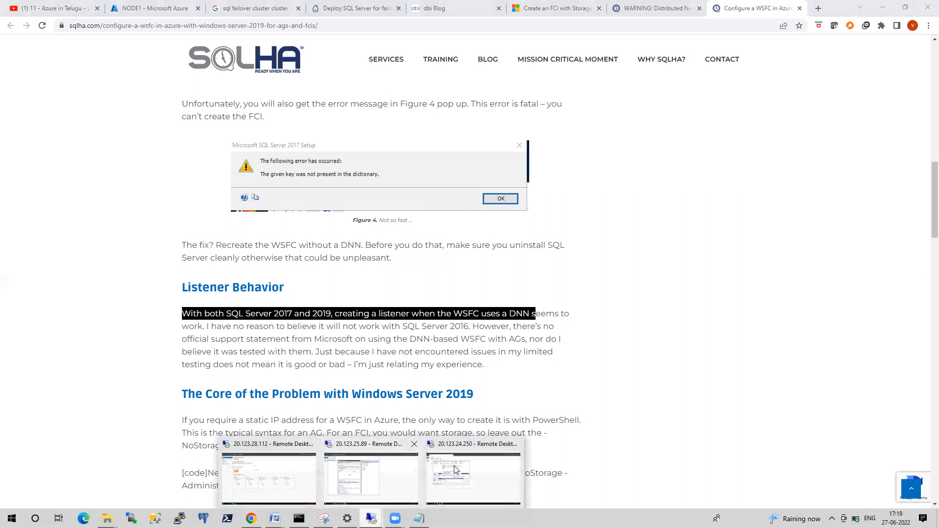
left_click(371, 477)
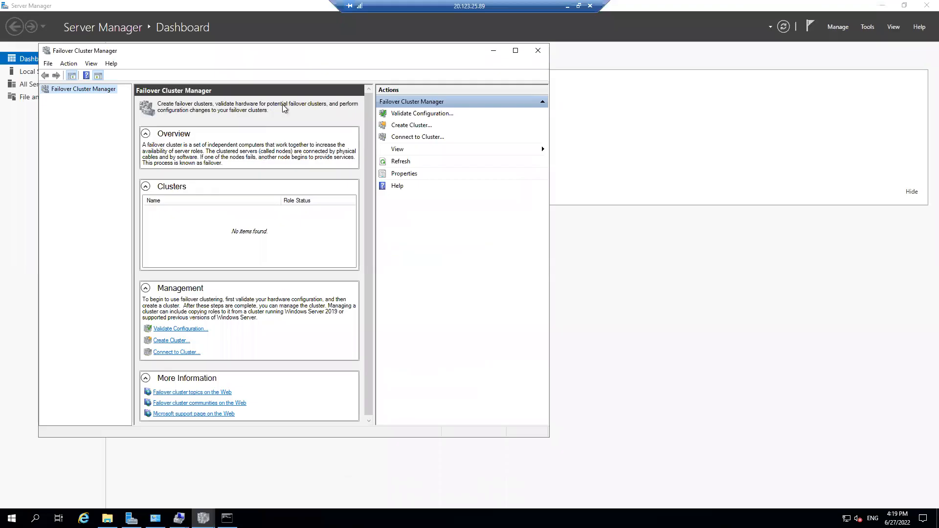
left_click(413, 126)
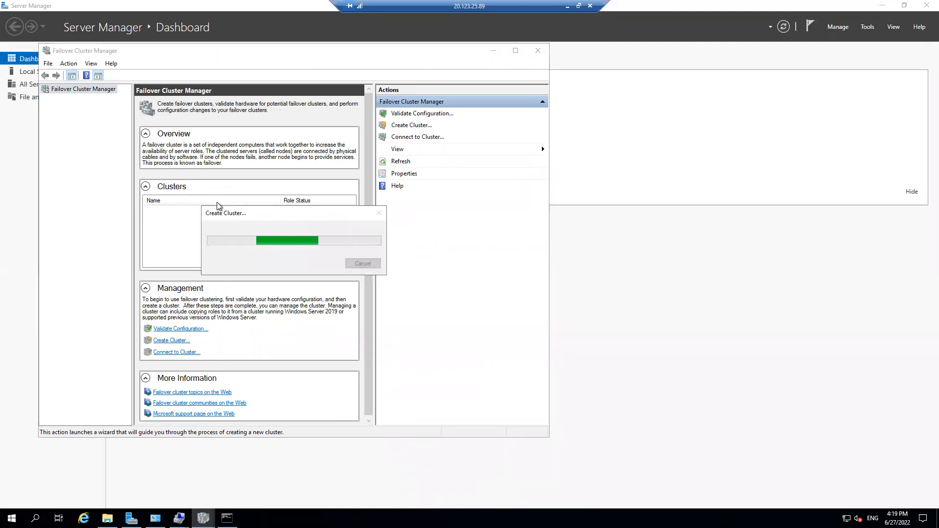
left_click(381, 338)
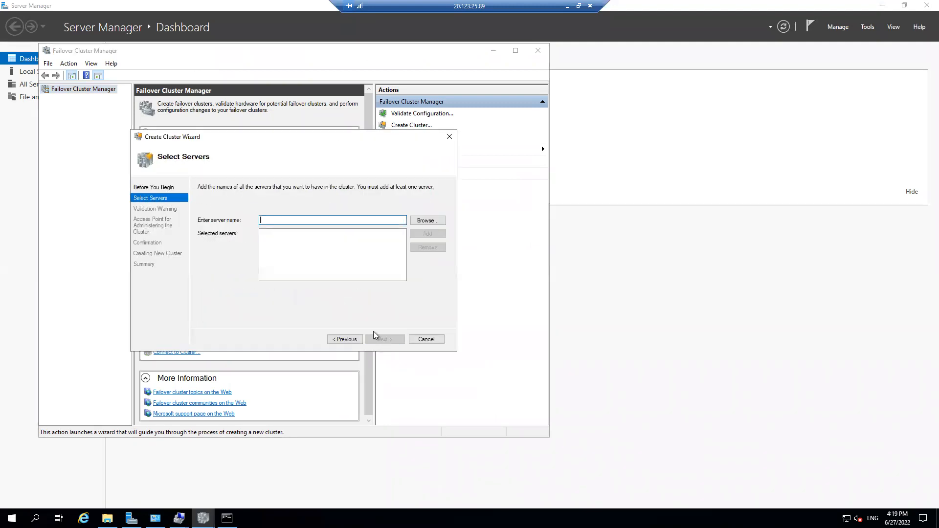
Step: Find the computers in redmond.com and add NODE1 and NODE2 as the cluster's servers
left_click(428, 220)
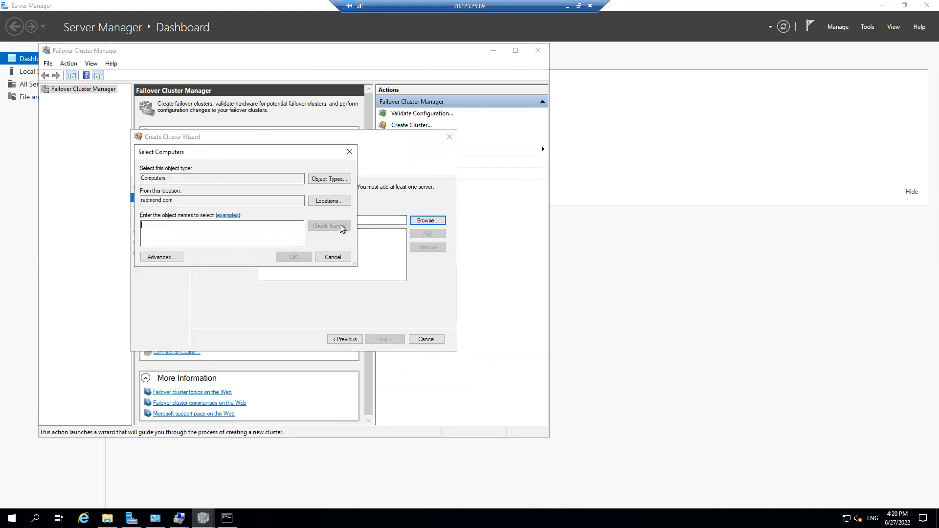
left_click(162, 257)
left_click(349, 262)
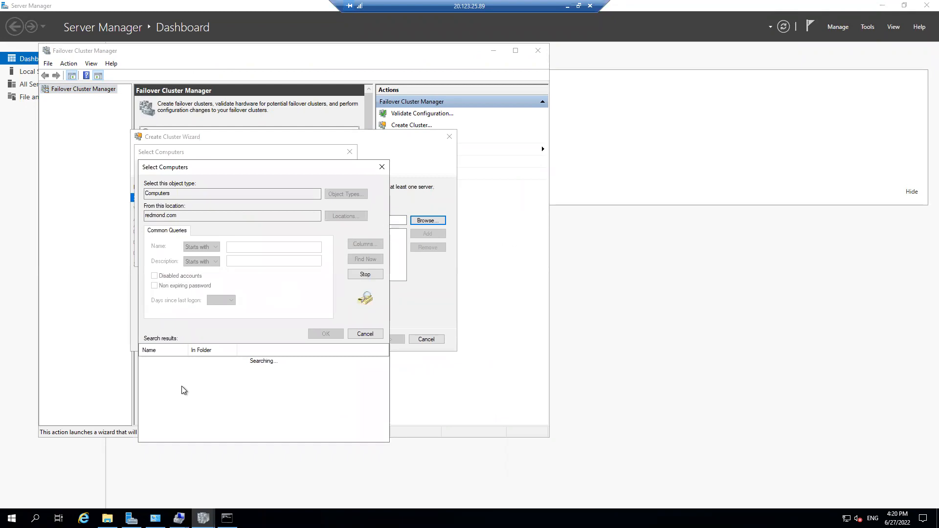
left_click(167, 370)
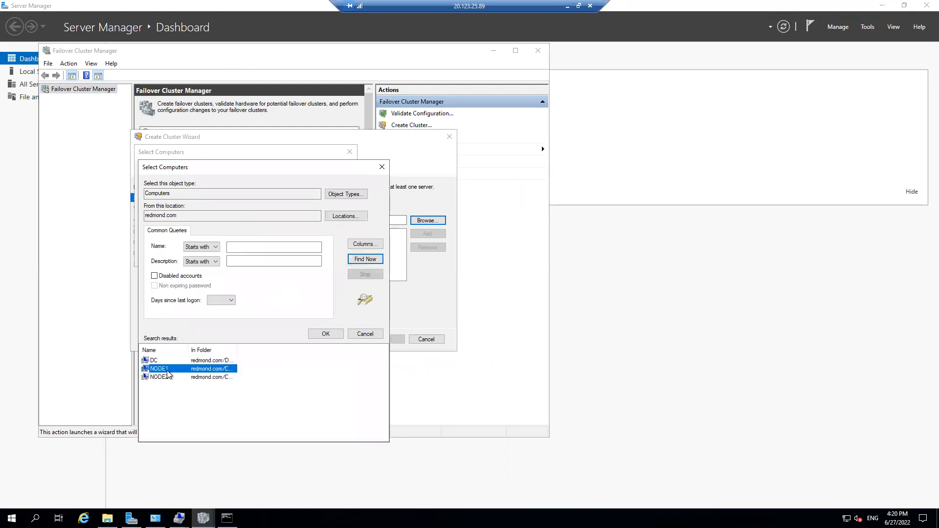
left_click(166, 376, "ctrl")
left_click(324, 335)
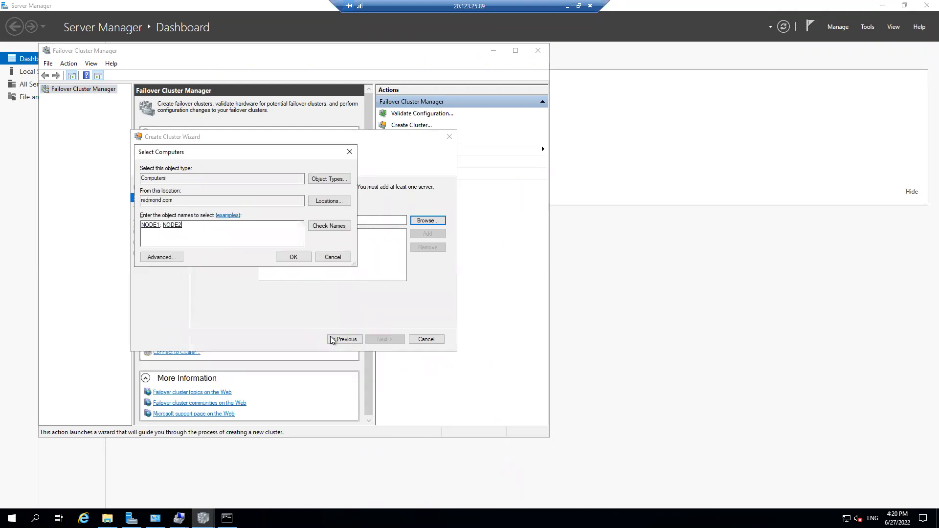
left_click(292, 257)
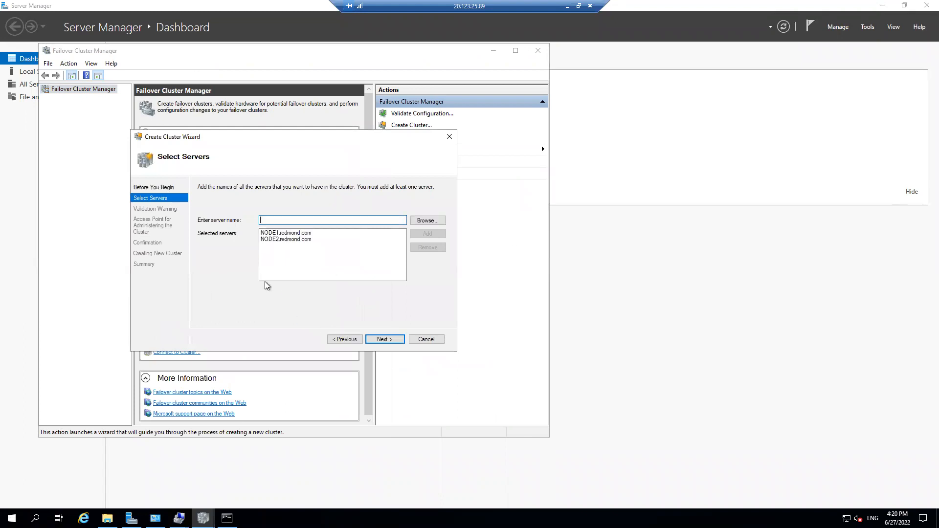
Step: Decline the configuration validation tests, name the cluster WINFCI, and create it without adding eligible storage
left_click(383, 338)
left_click(216, 284)
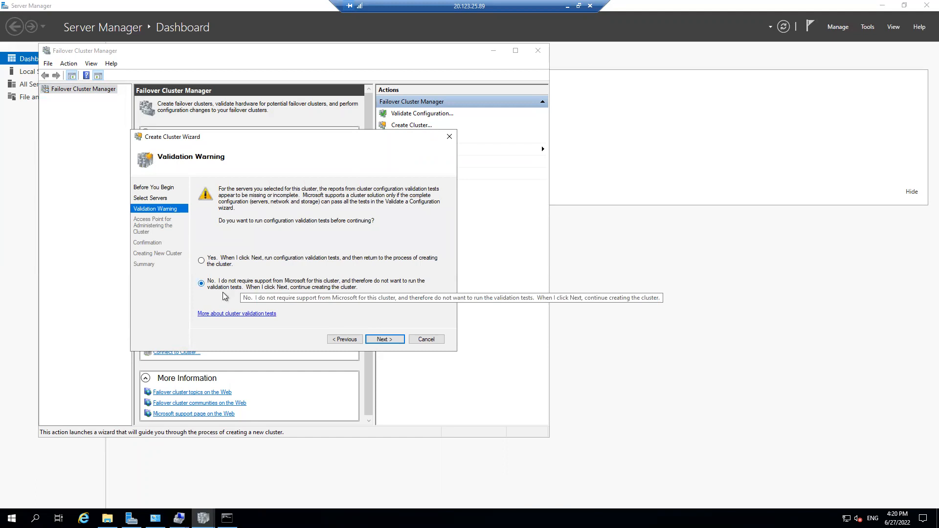
left_click(391, 341)
type("WINFCI")
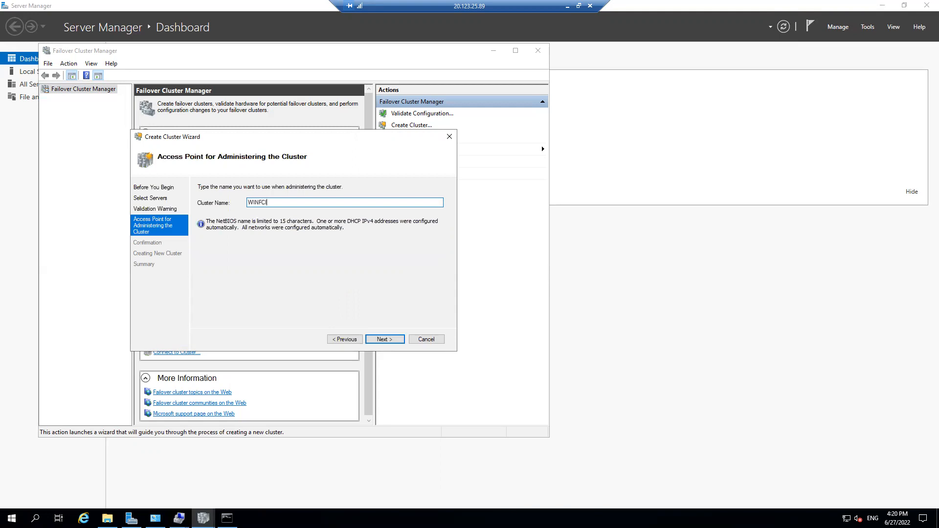
left_click(388, 340)
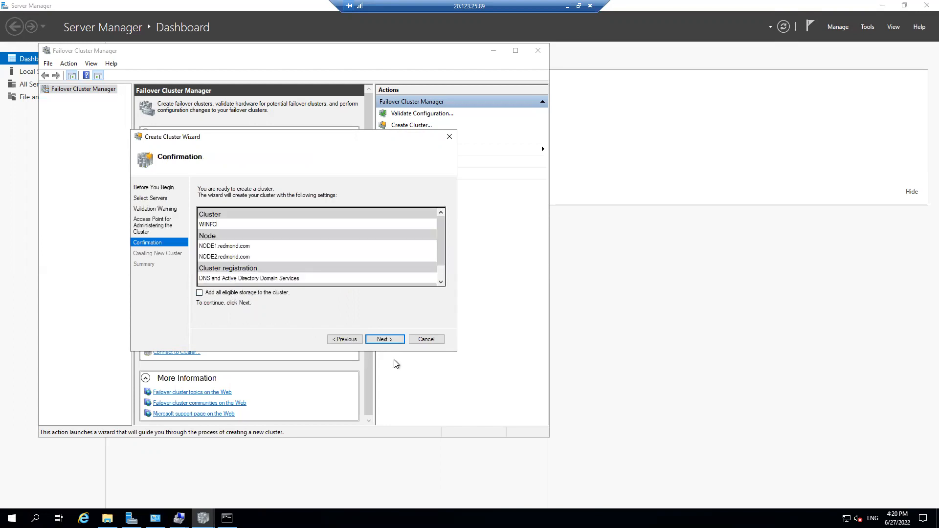
left_click(384, 340)
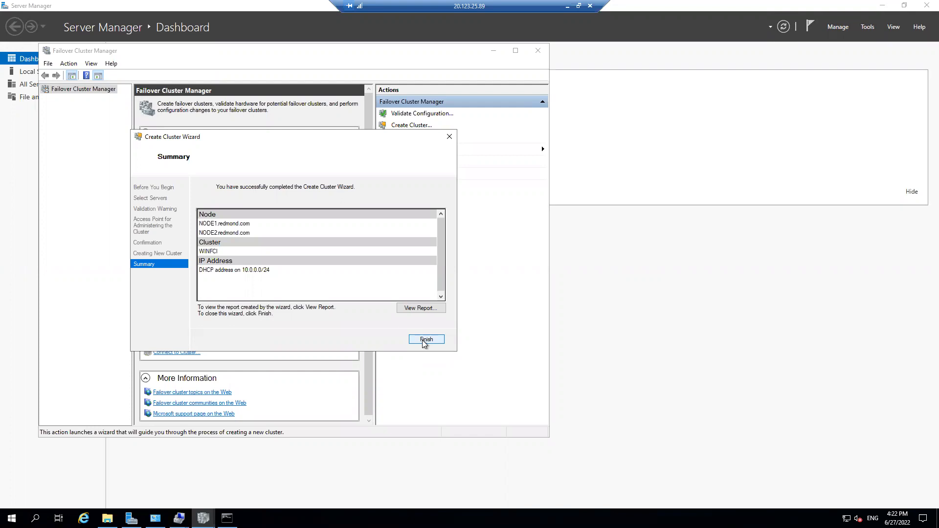
left_click(426, 339)
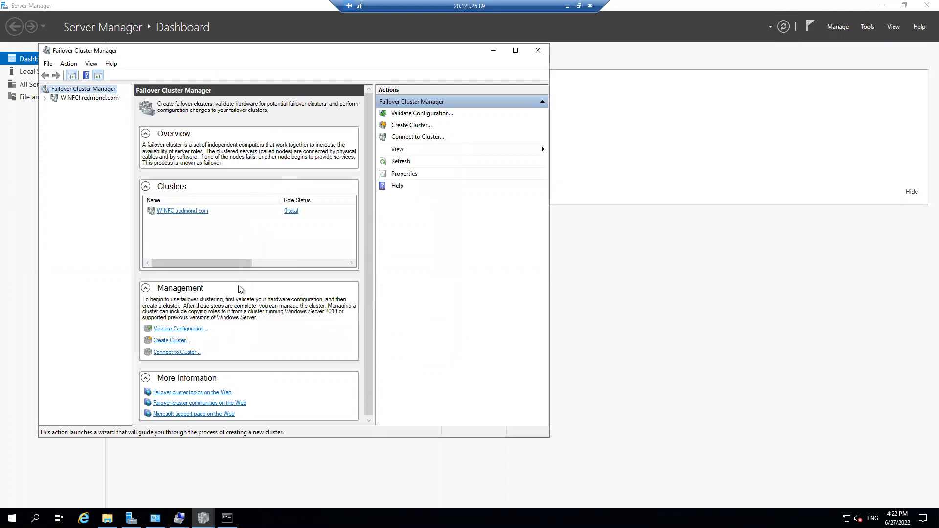
Step: Open the WINFCI.redmond.com cluster and go to the disks in its storage
left_click(182, 211)
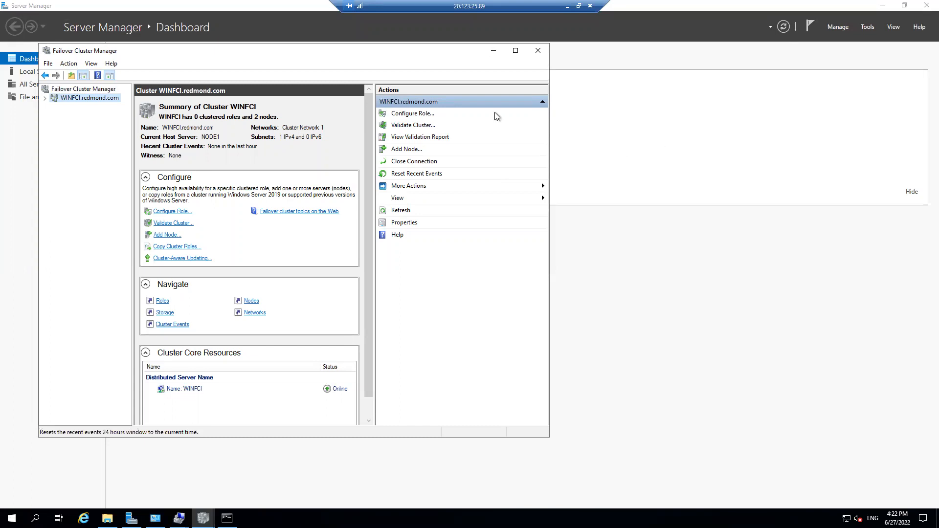
left_click(43, 99)
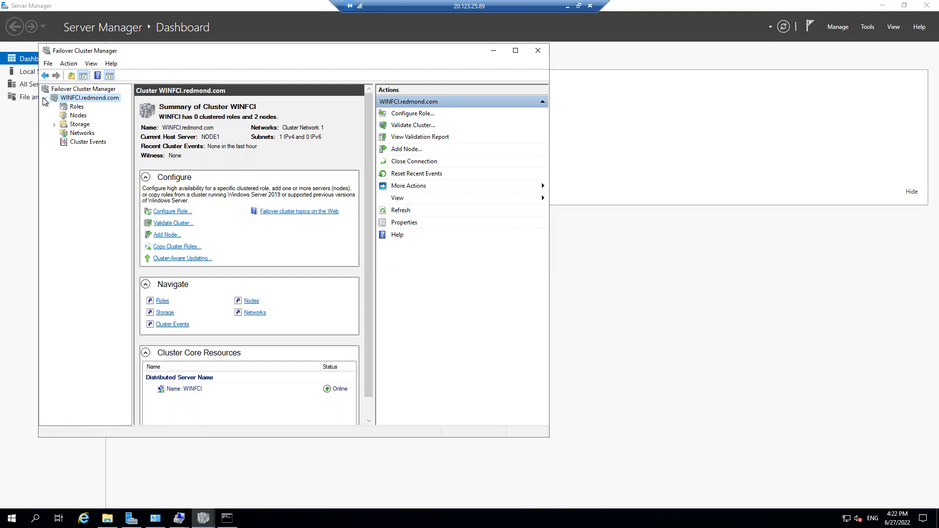
left_click(79, 125)
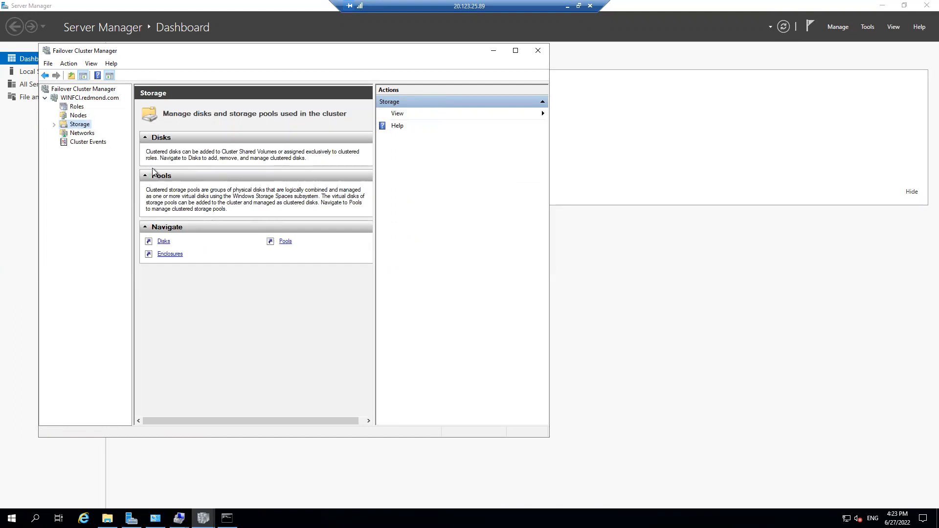
left_click(163, 243)
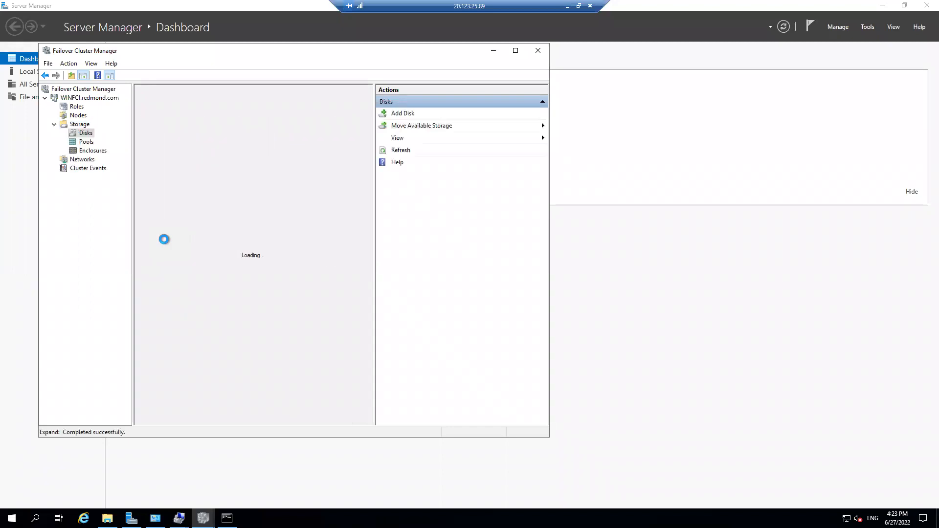
left_click(405, 114)
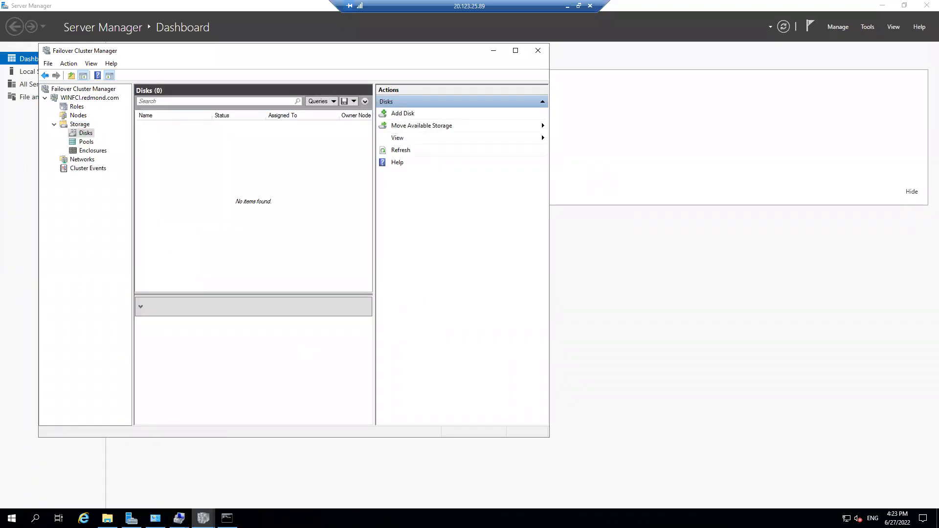
Step: Run diskmgmt.msc and examine the state of shared Disk 2 and Disk 3
key("super+r")
type("di")
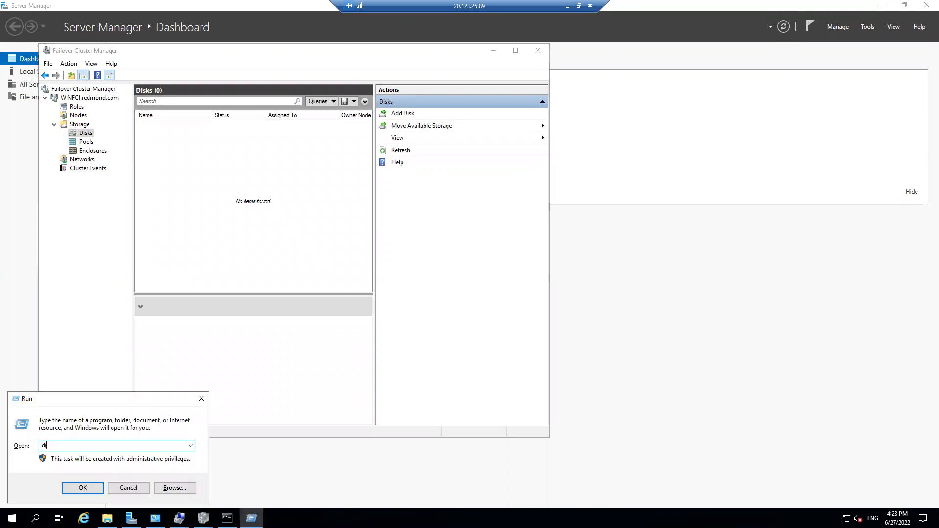
type("skg")
key("BackSpace")
type("mgmt.msc")
key("Return")
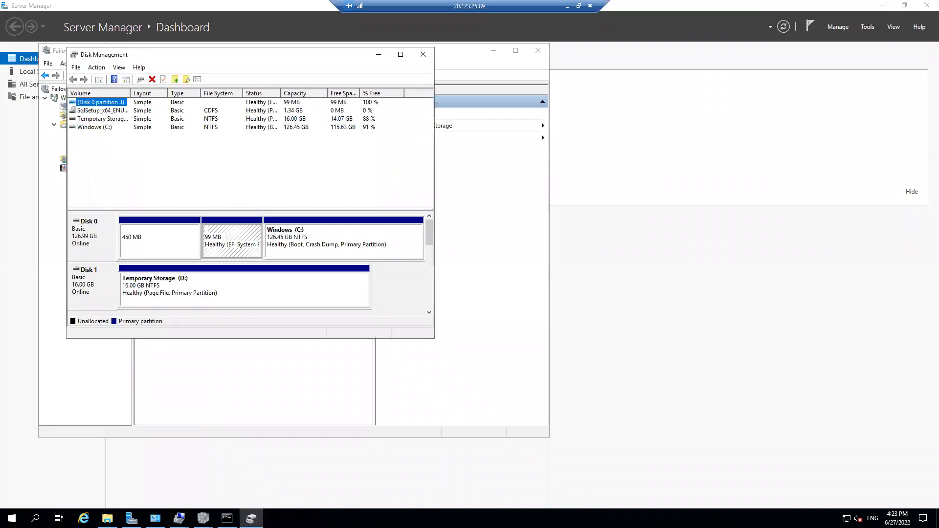
left_click_drag(429, 236, 377, 256)
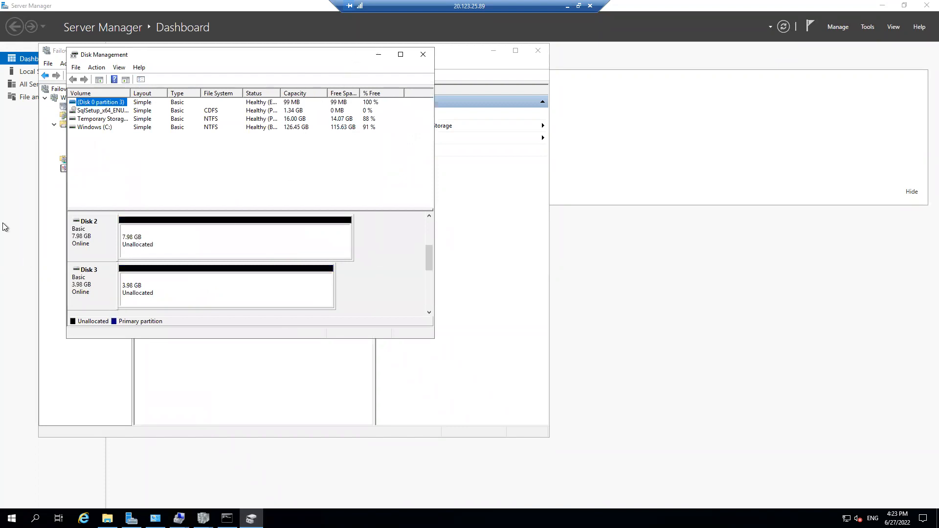
Step: Add the 4 GB Cluster Disk 1 and 8 GB Cluster Disk 2 to the WINFCI cluster, and maximize Failover Cluster Manager
left_click(54, 143)
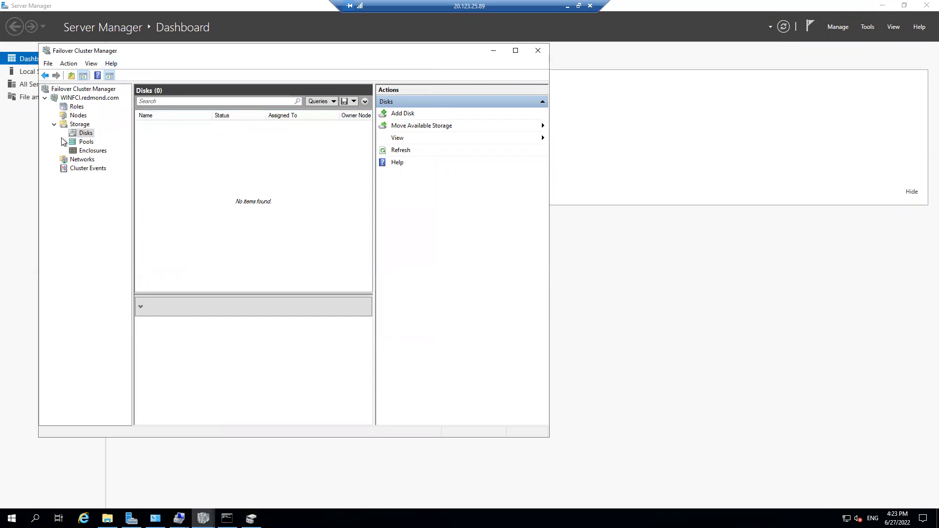
left_click(402, 115)
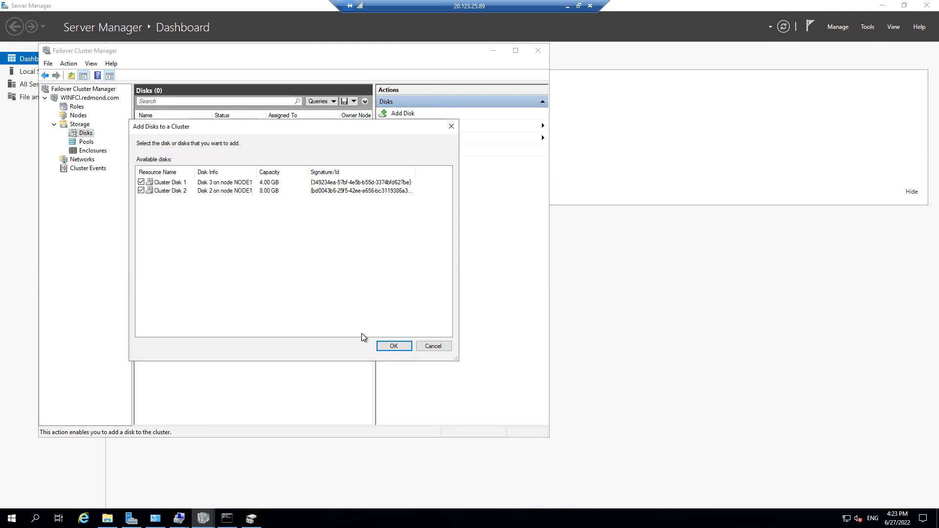
left_click(383, 347)
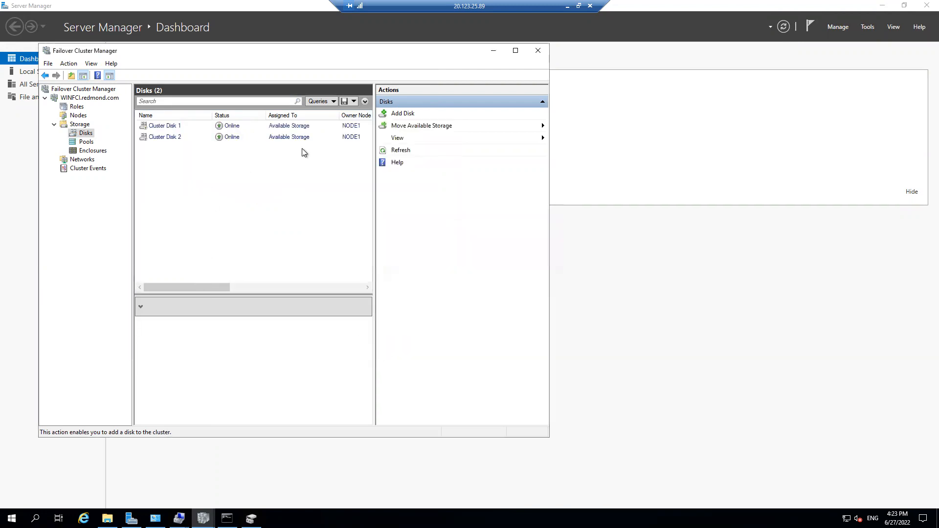
left_click(515, 50)
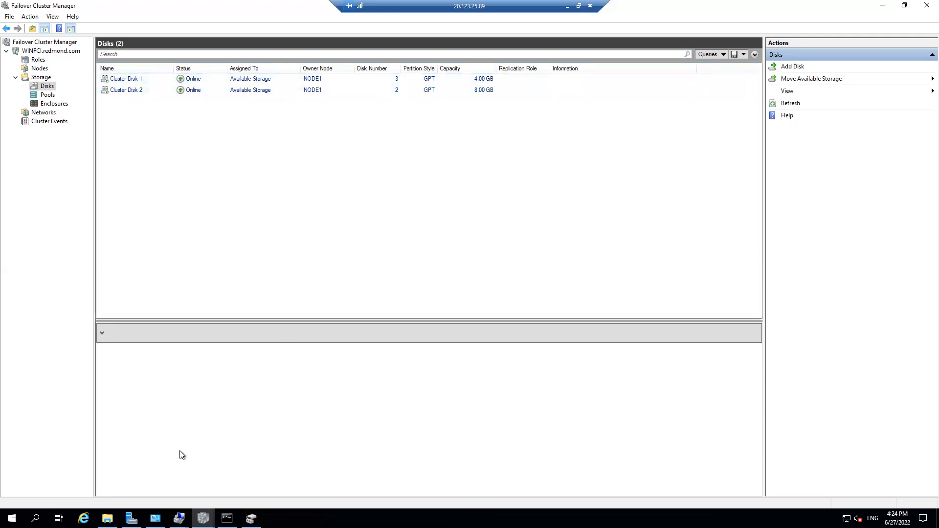
Step: Close the open Disk Management window, start Disk Management again, and bring Disk 2 and Disk 3 into view
left_click(251, 518)
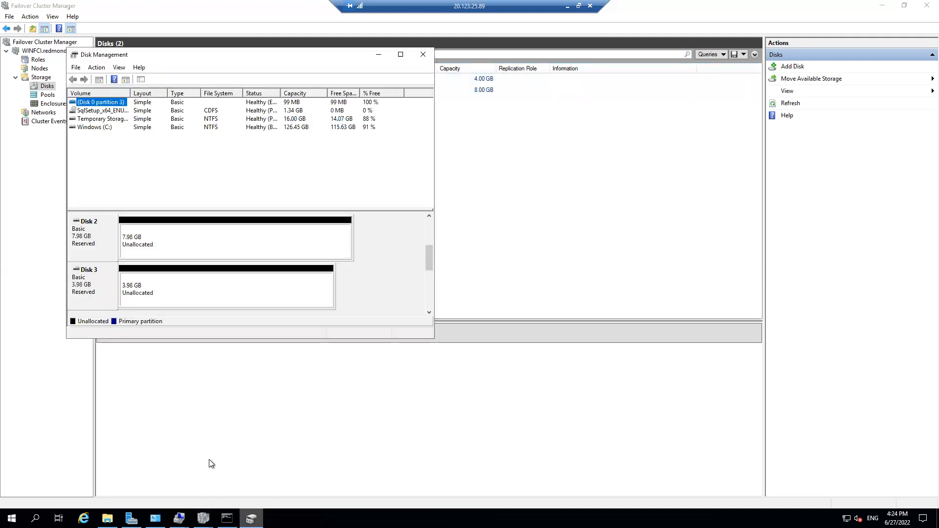
left_click(96, 68)
left_click(424, 54)
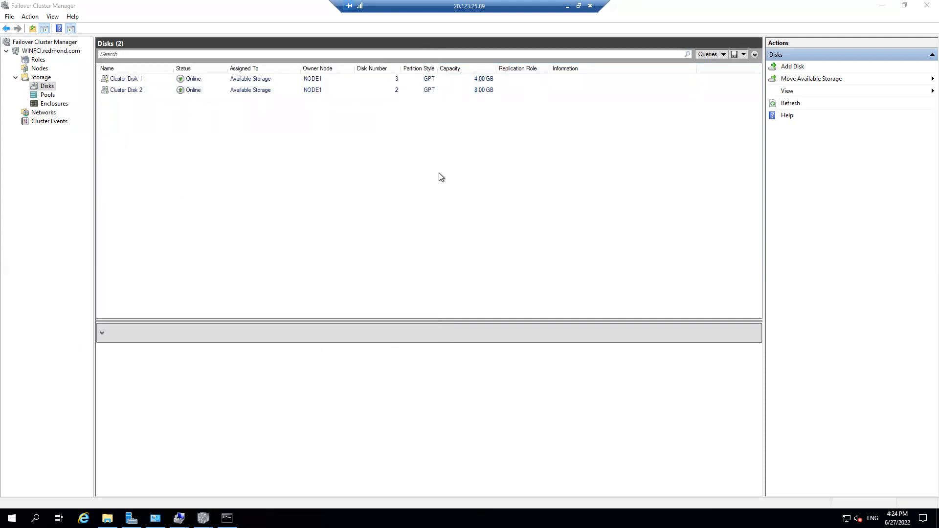
key("super+r")
type("di")
key("Down")
key("Return")
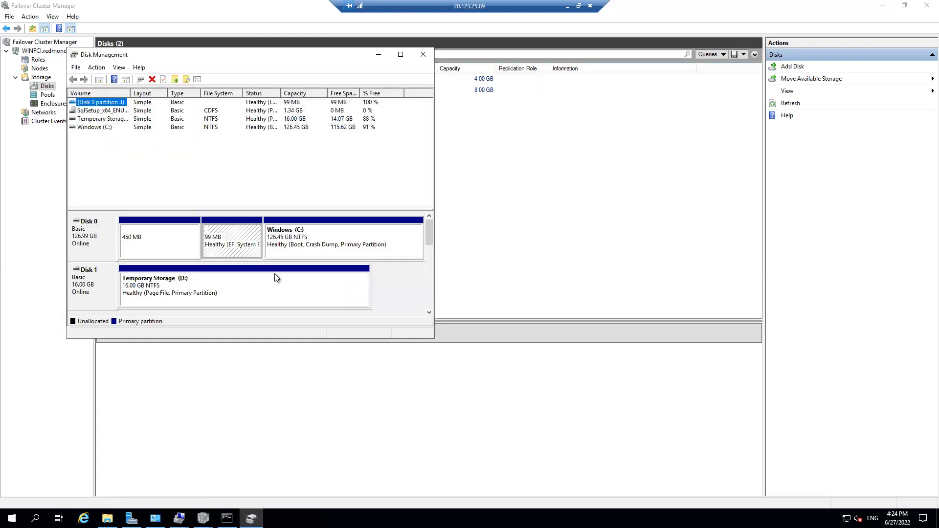
scroll(430, 245, "down", 2)
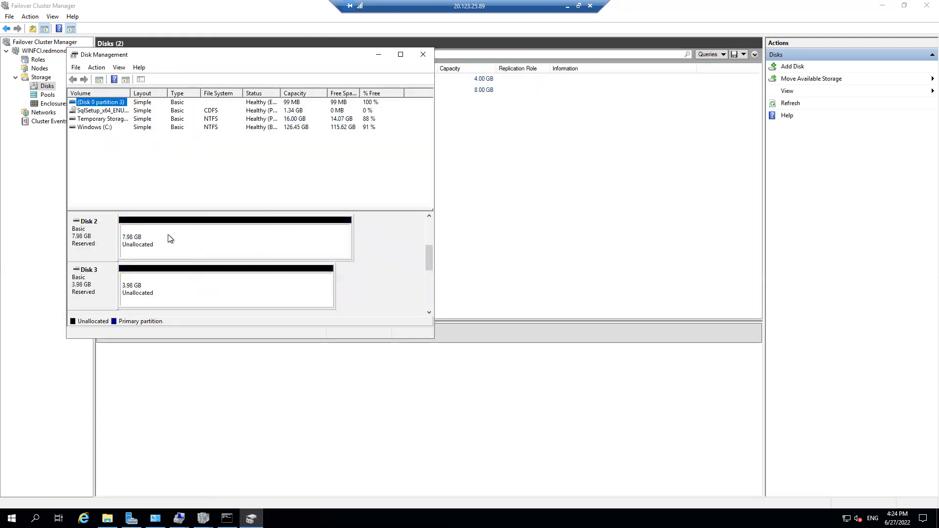
Step: Set up a new simple volume on Disk 2 using its full unallocated space and drive letter G
right_click(139, 239)
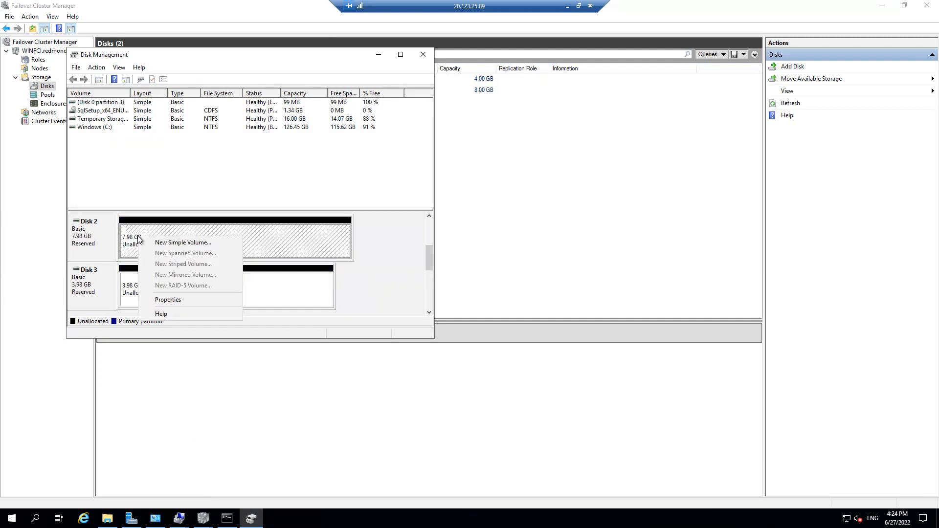
left_click(182, 244)
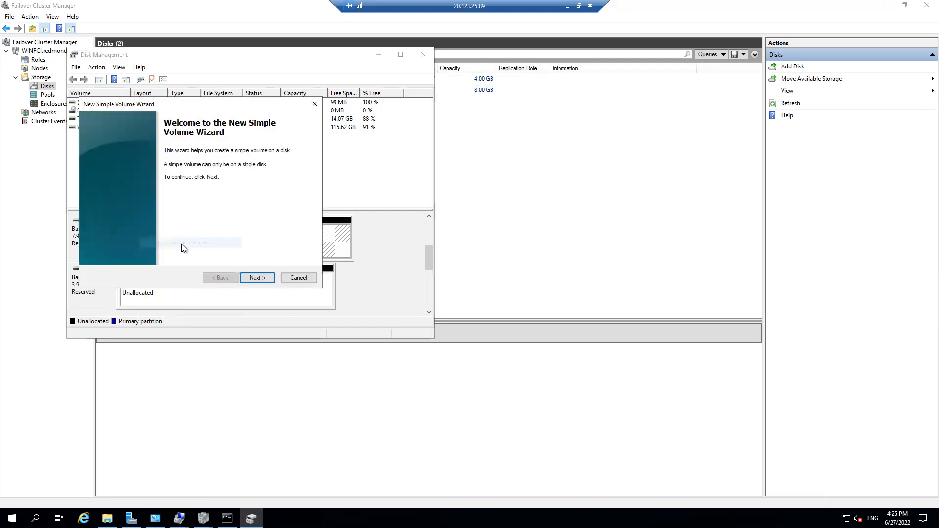
left_click(256, 278)
left_click(257, 278)
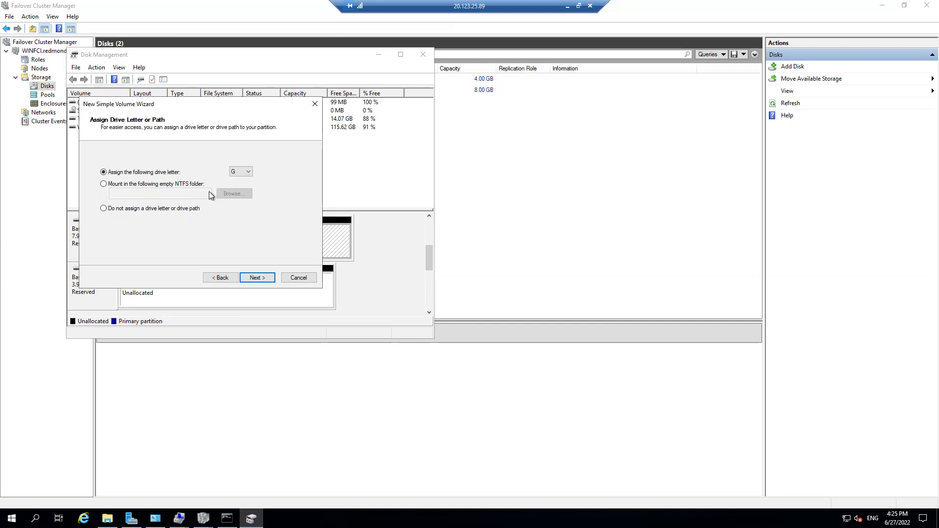
left_click(257, 277)
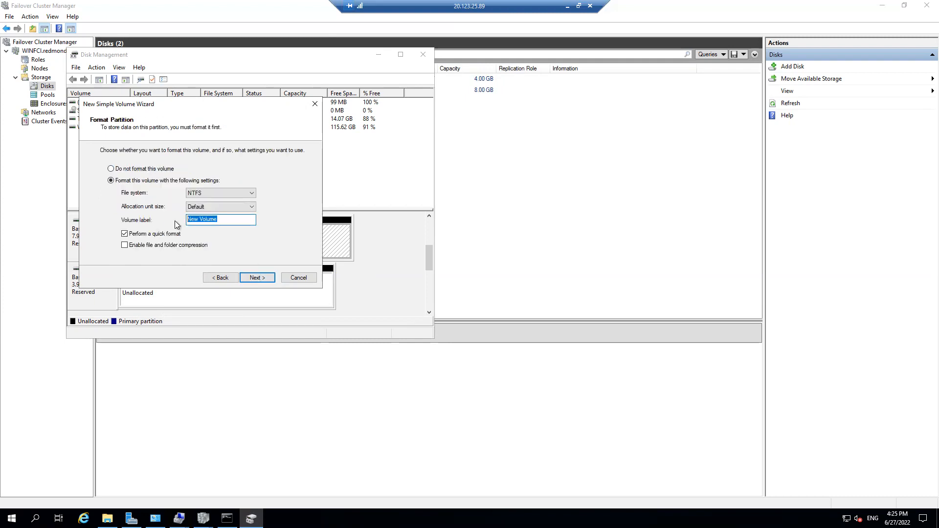
Step: Label the Disk 2 volume as the data disk and try to create it with a quick NTFS format and default allocation unit size
type("Daat")
key("BackSpace")
key("BackSpace")
key("BackSpace")
key("BackSpace")
type("ata Dis")
left_click(257, 278)
left_click(261, 281)
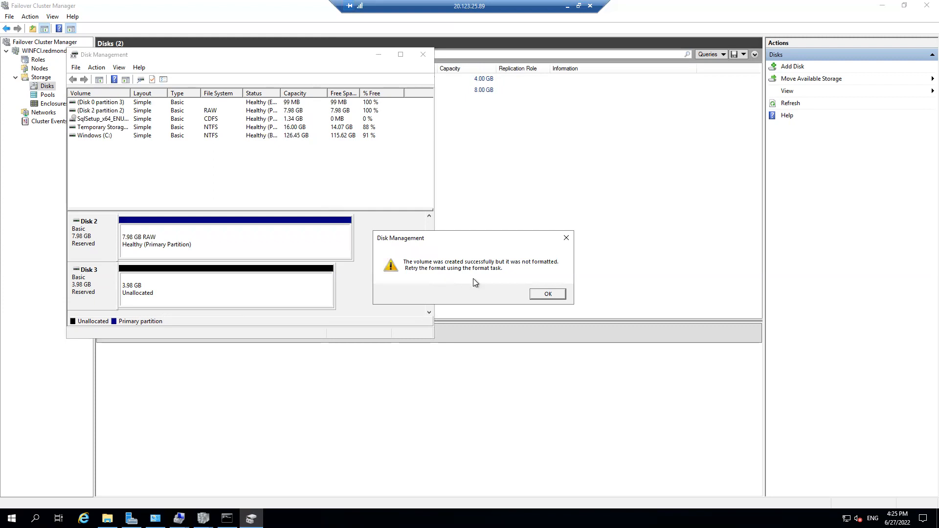
left_click(548, 296)
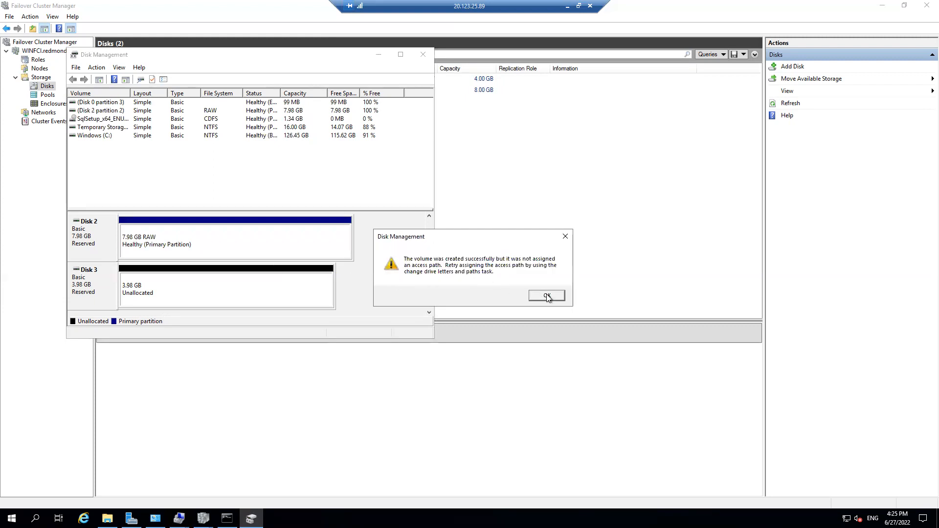
left_click(550, 300)
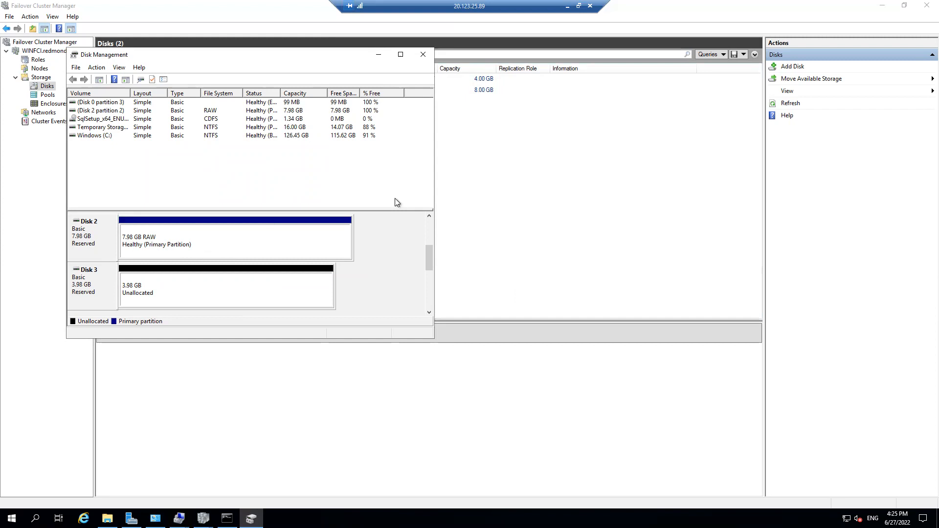
Step: Set up a new simple volume on Disk 3 using its full unallocated space and drive letter L
right_click(163, 283)
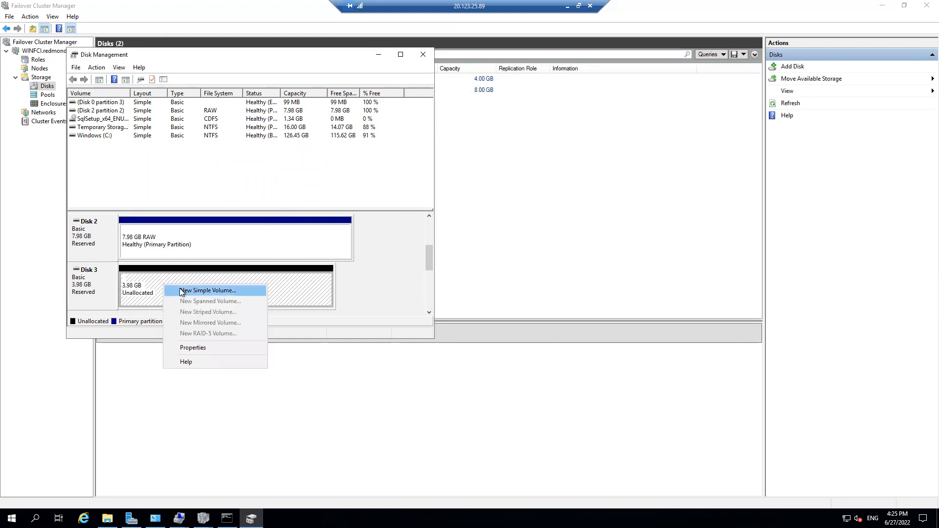
left_click(182, 292)
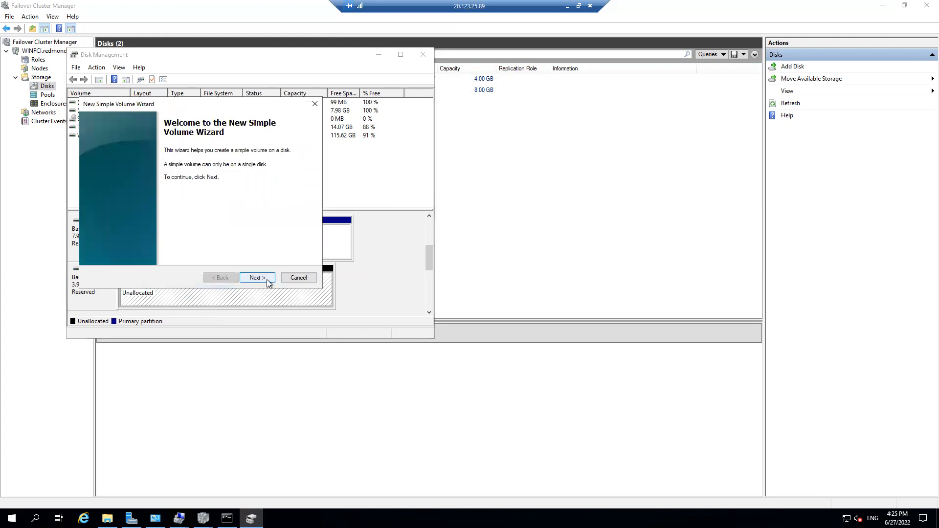
left_click(266, 279)
left_click(257, 278)
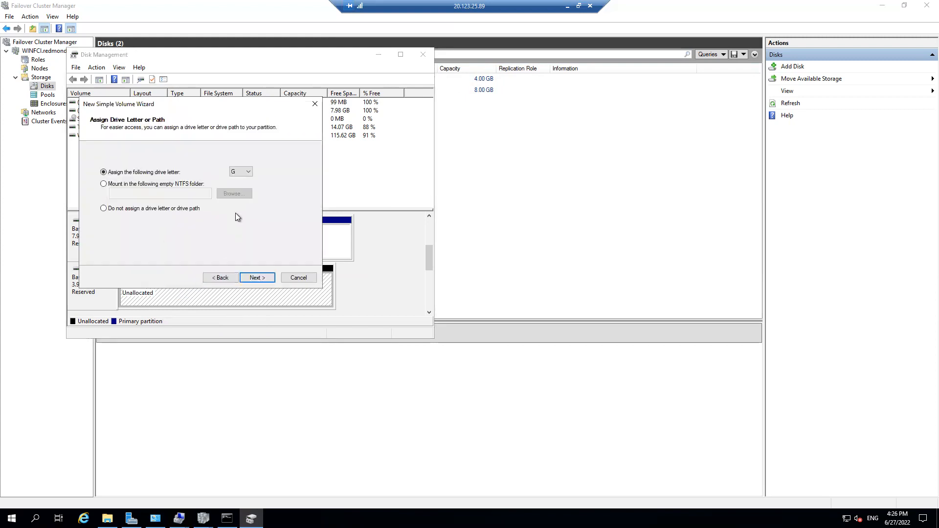
left_click(248, 172)
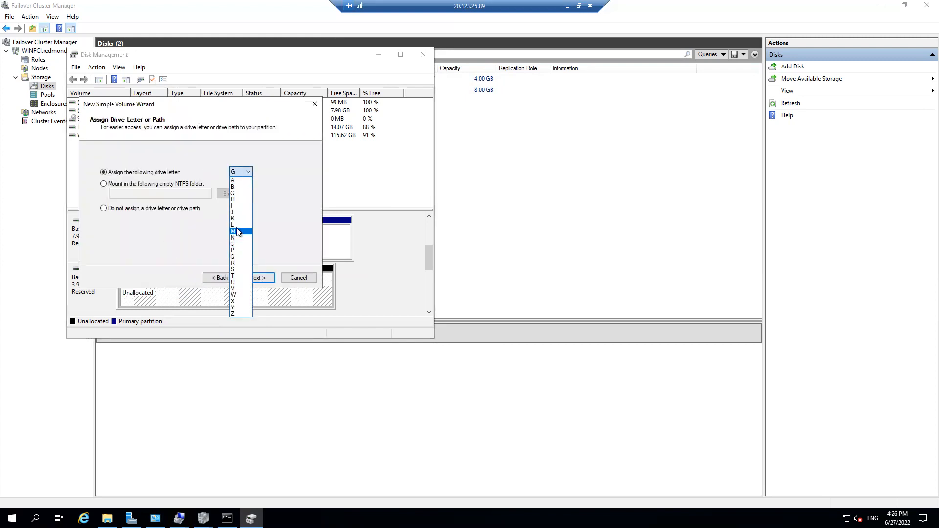
left_click(235, 226)
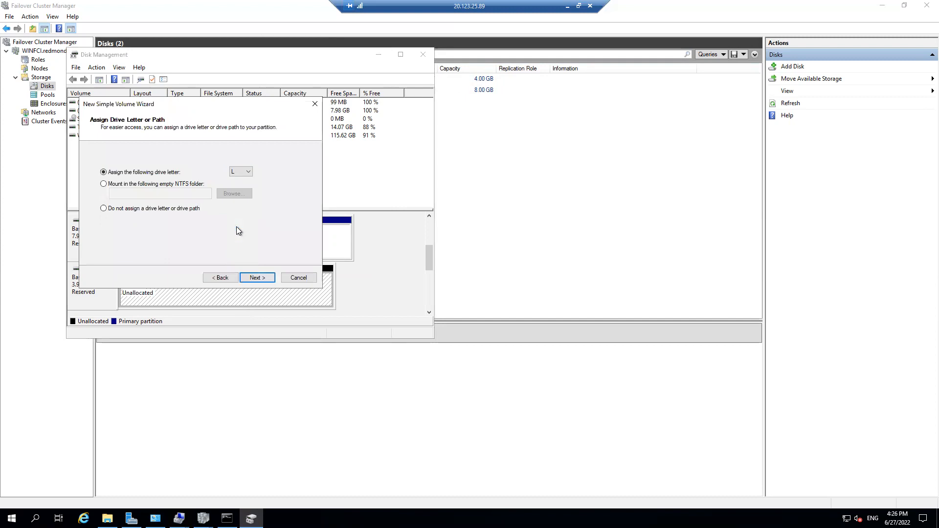
left_click(254, 280)
Step: Label the Disk 3 volume LOG DISK and try to create it with a quick NTFS format and default allocation unit size
left_click_drag(217, 222, 156, 220)
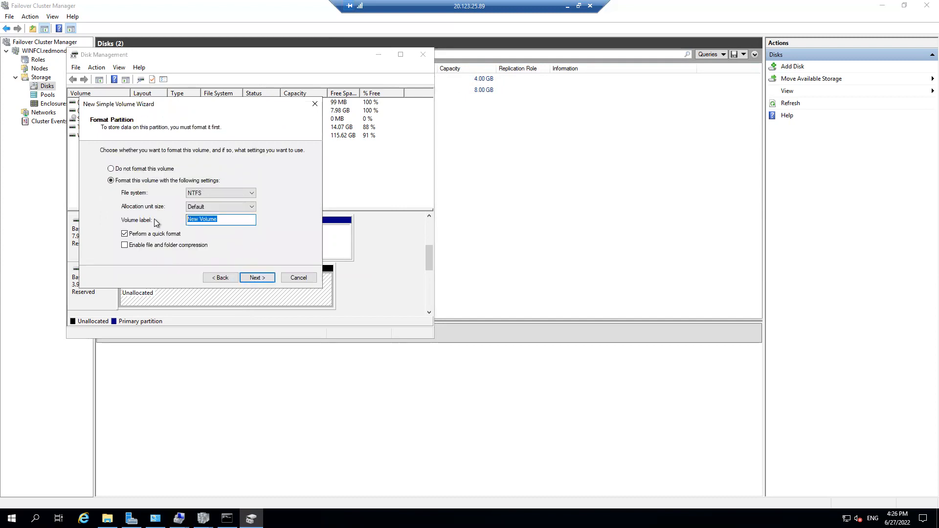
type("LOG DISK")
left_click(254, 277)
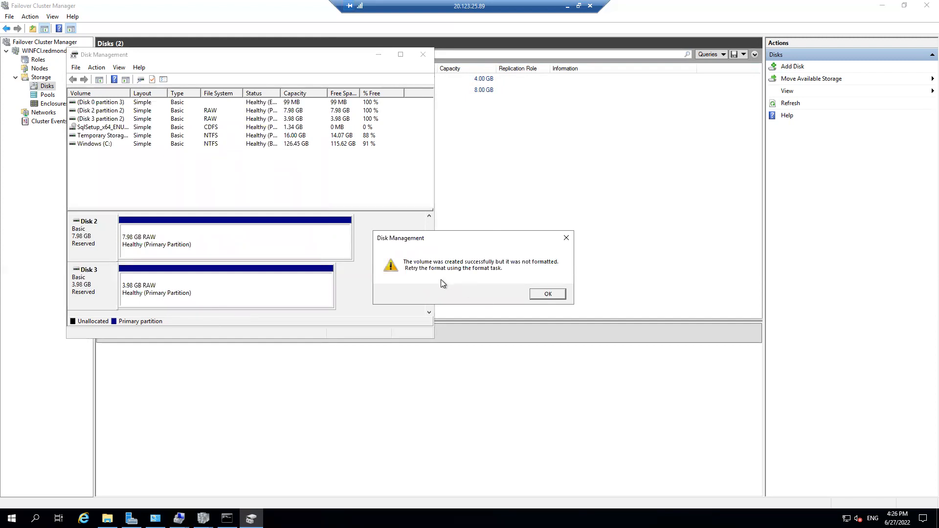
left_click(549, 295)
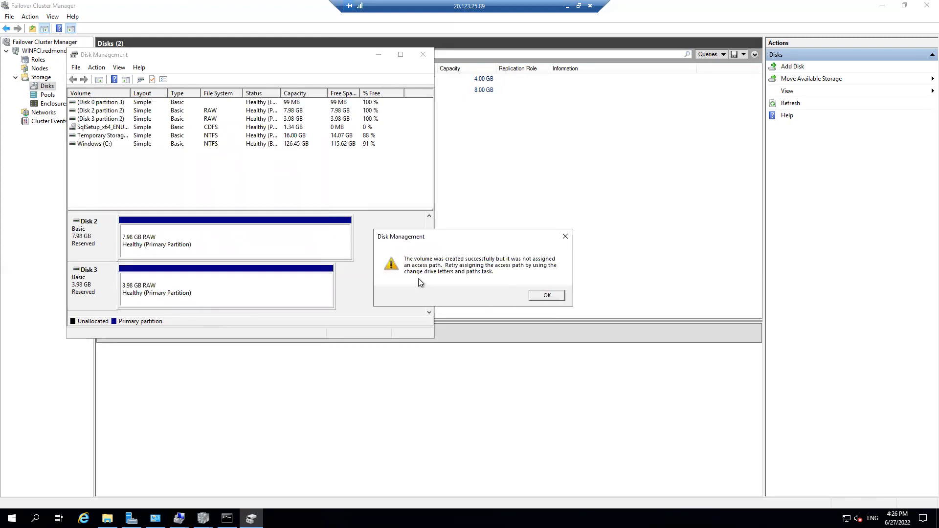
left_click(553, 296)
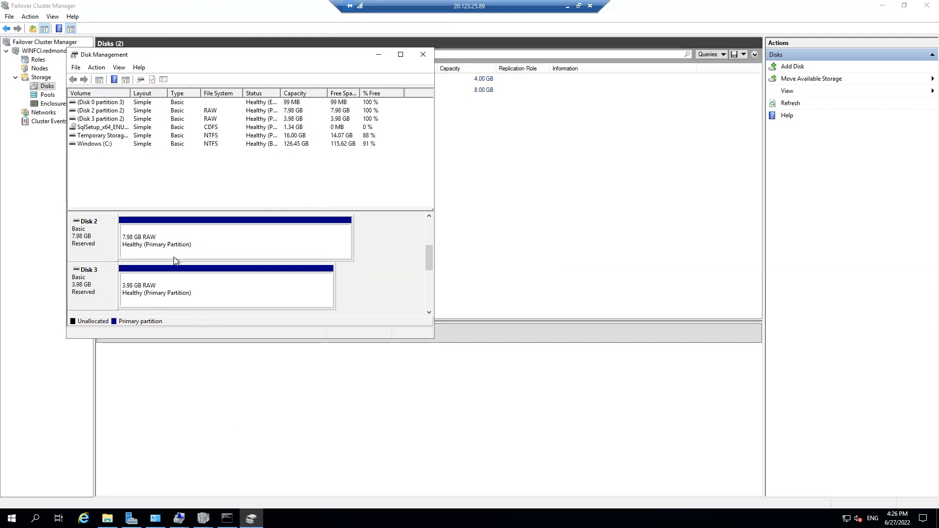
Step: Check the drives listed under This PC in File Explorer, then minimize its window
left_click(107, 519)
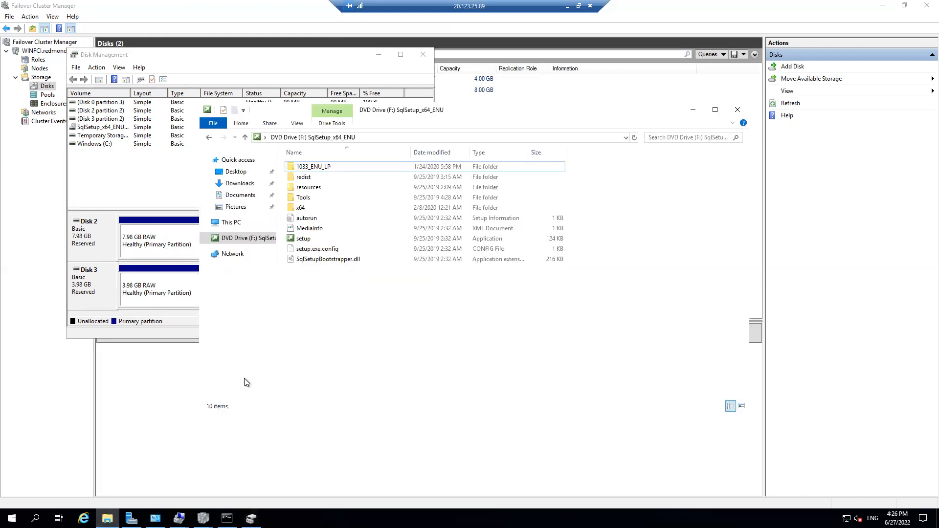
left_click(231, 223)
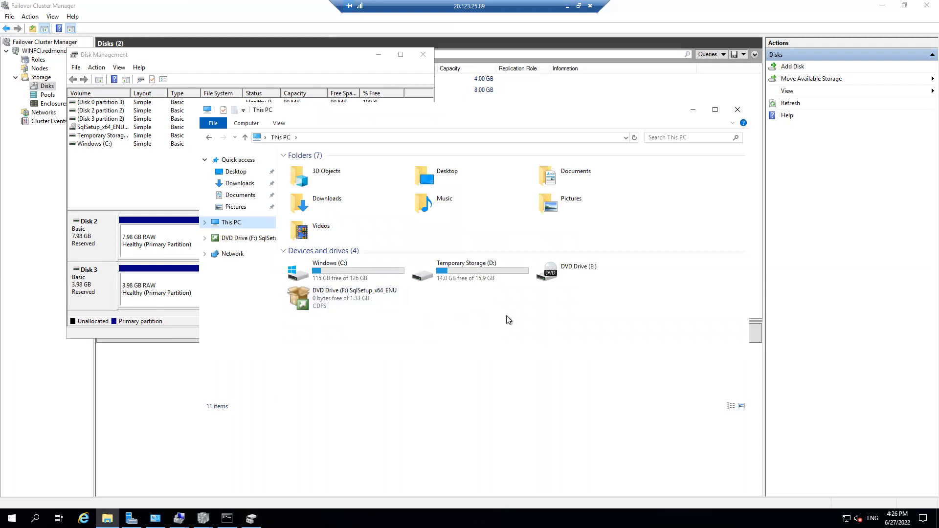
left_click(690, 110)
Step: Turn on maintenance mode for Cluster Disk 1 in Failover Cluster Manager and fit the Status column to its contents
left_click(481, 169)
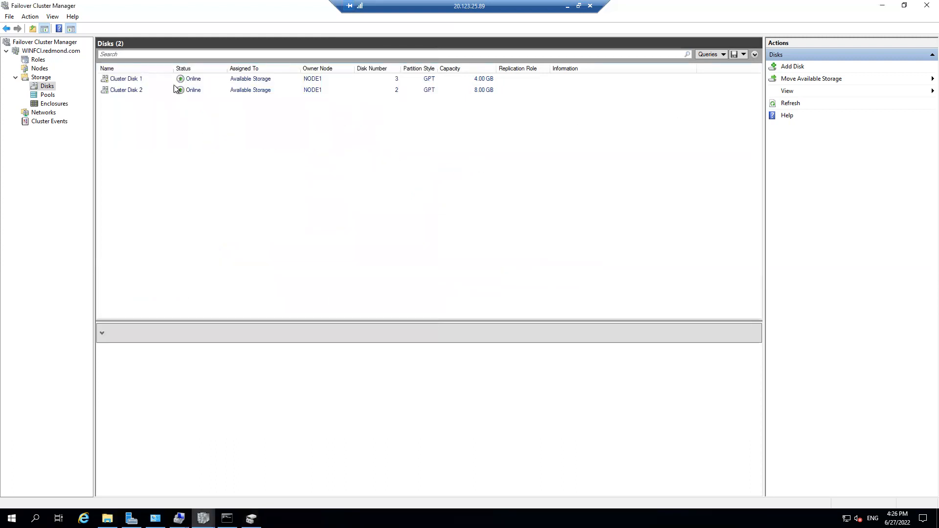
left_click(145, 77)
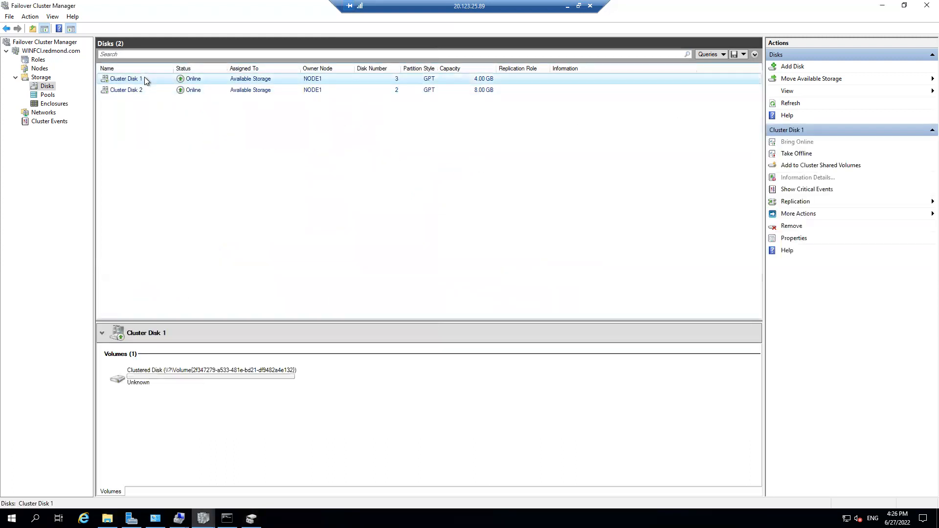
right_click(144, 77)
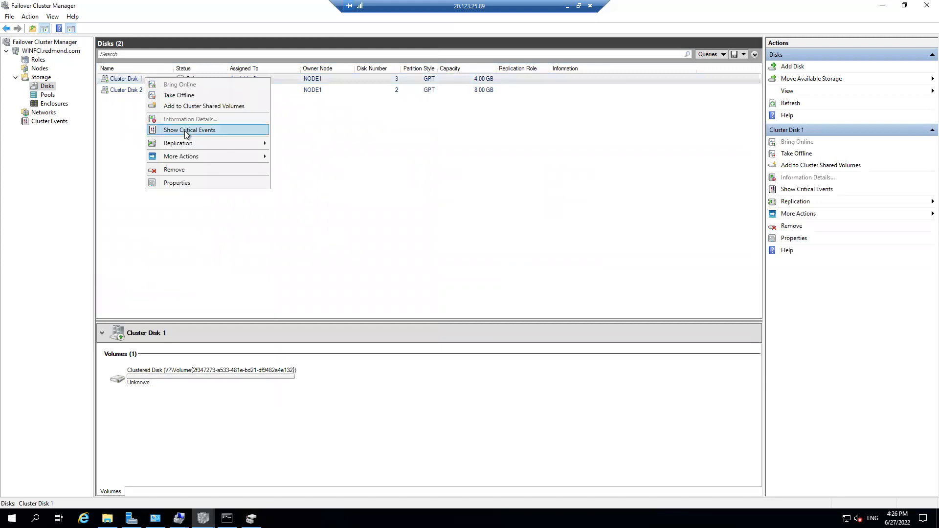
mouse_move(195, 156)
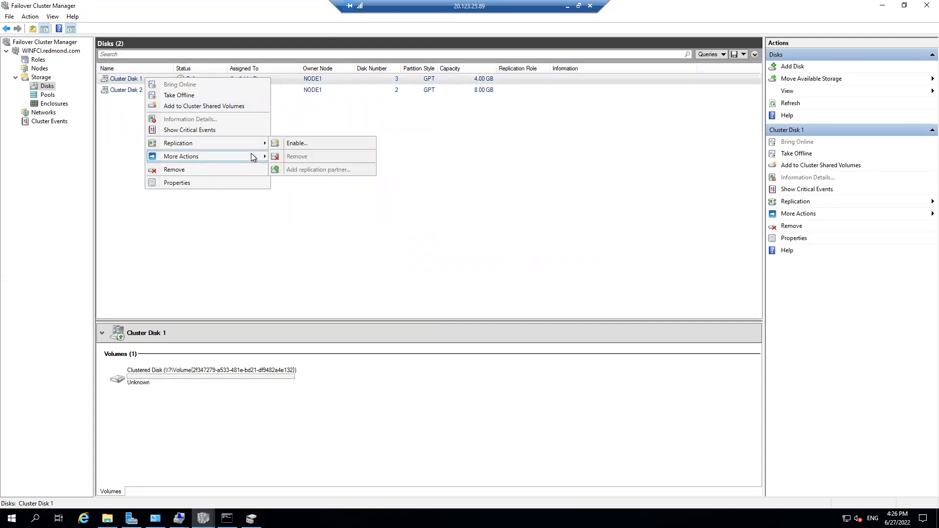
mouse_move(259, 157)
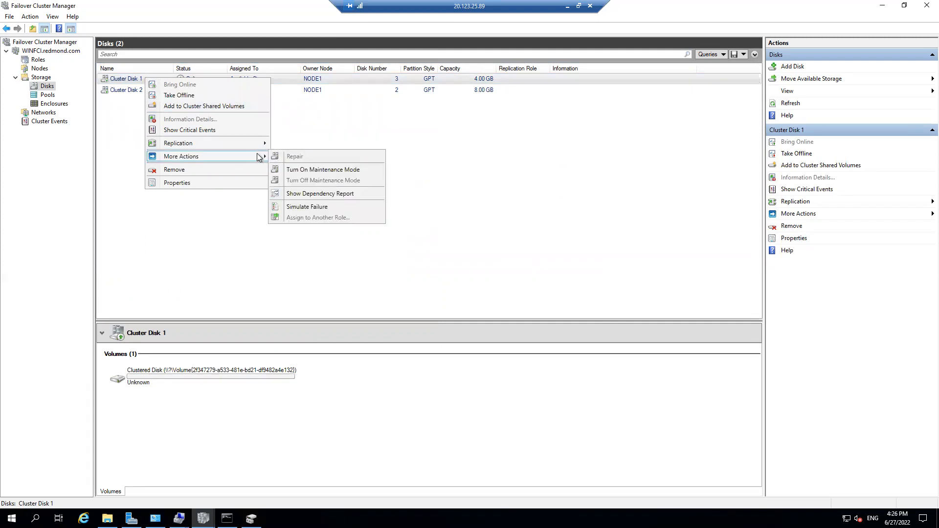
left_click(310, 169)
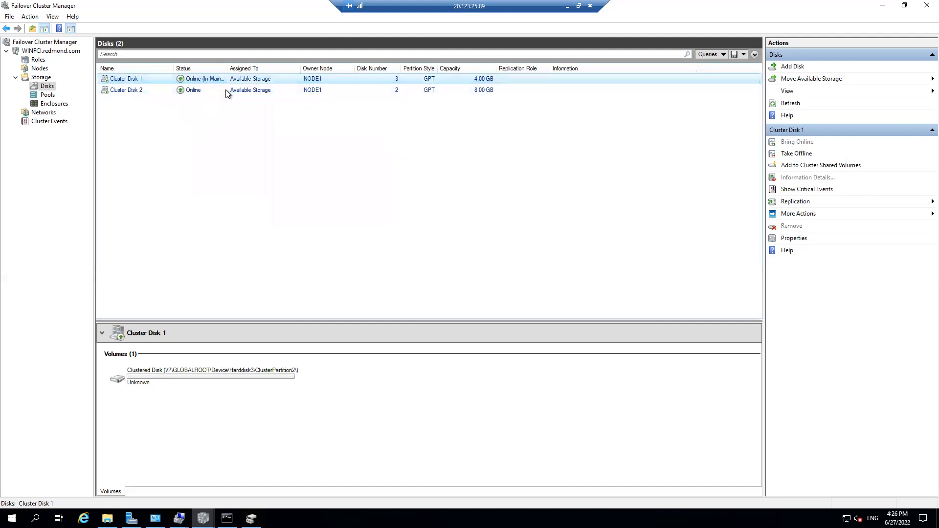
double_click(228, 68)
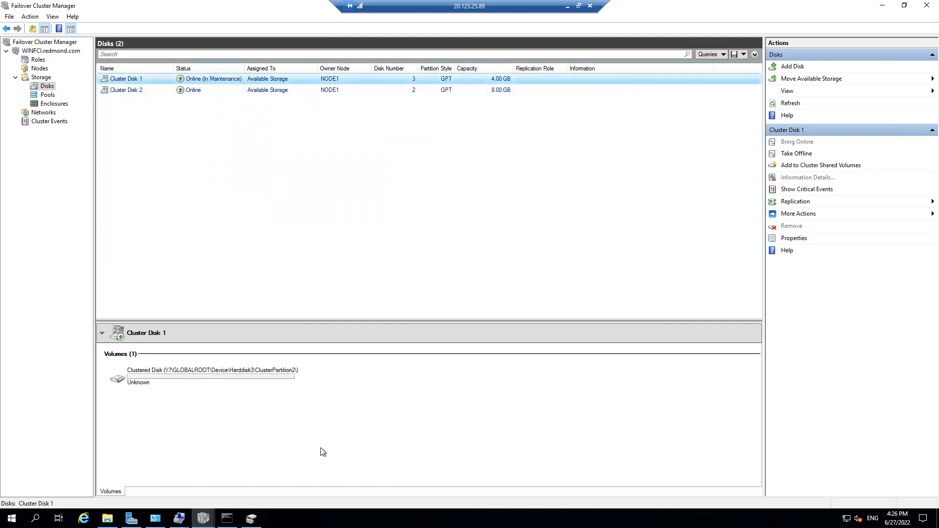
Step: Switch to Disk Management and assign drive letter G to the RAW volume on Disk 2
left_click(251, 519)
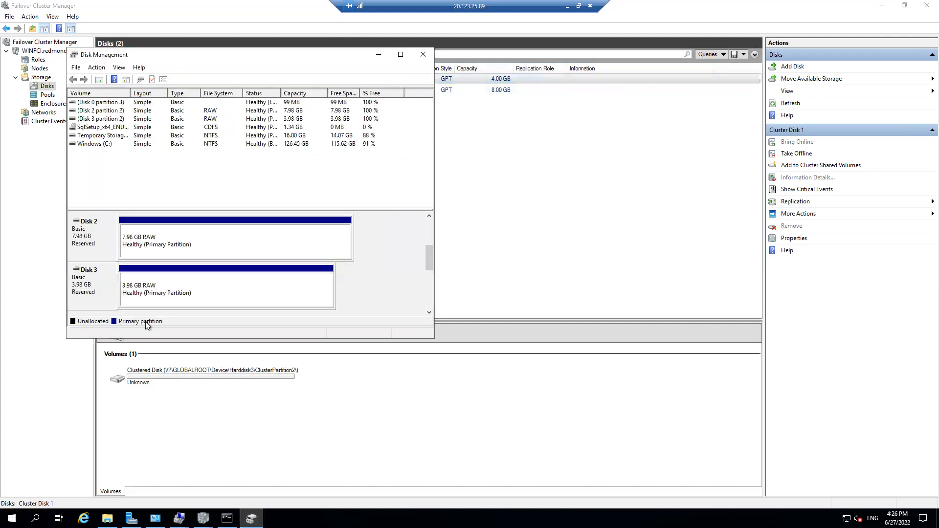
right_click(164, 244)
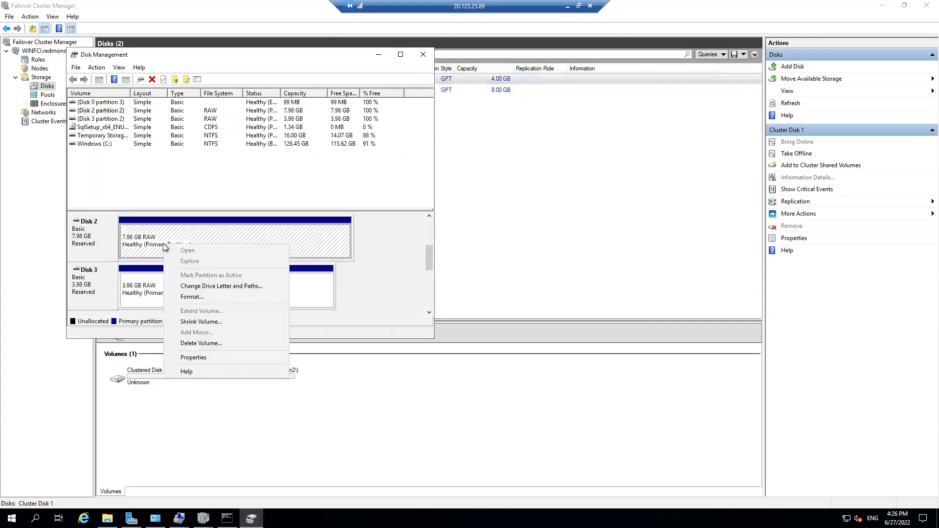
left_click(202, 288)
left_click(187, 227)
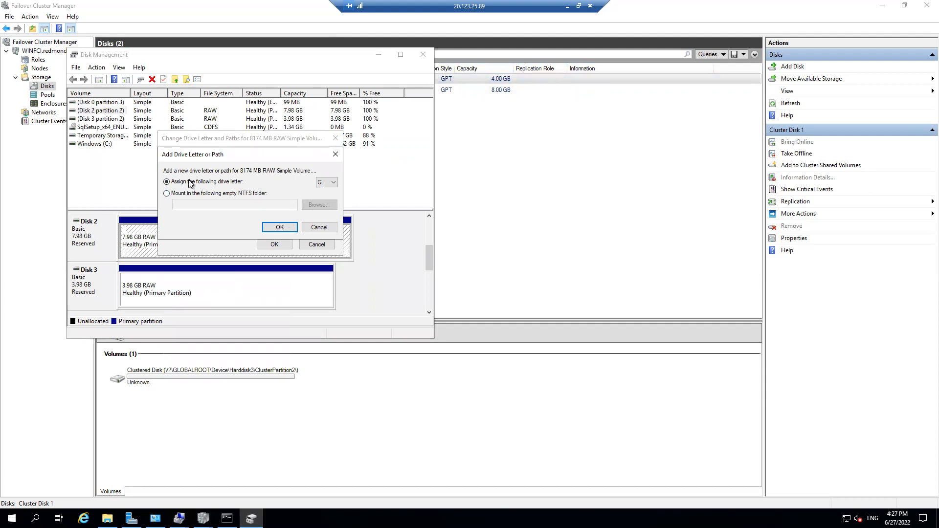
left_click(281, 226)
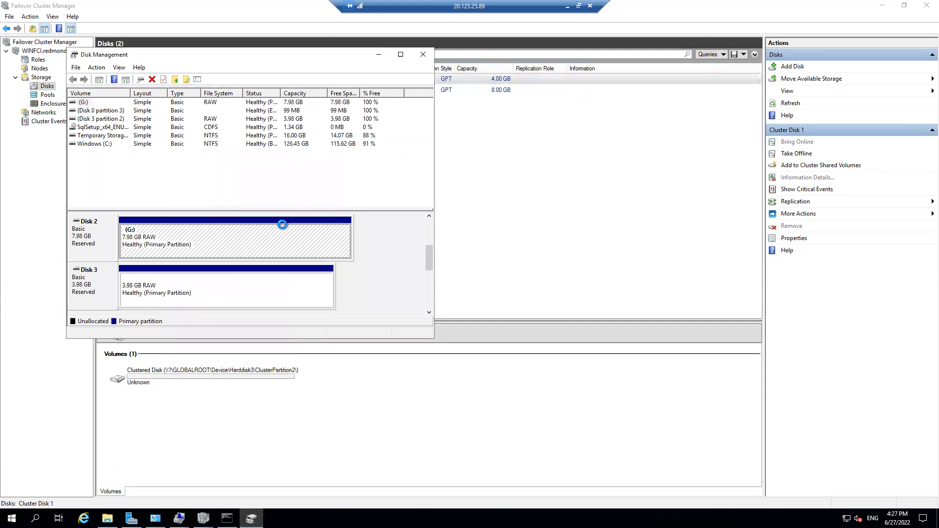
Step: Try to quick-format the G: volume as NTFS with the label DATADISK and the default allocation unit size
right_click(170, 240)
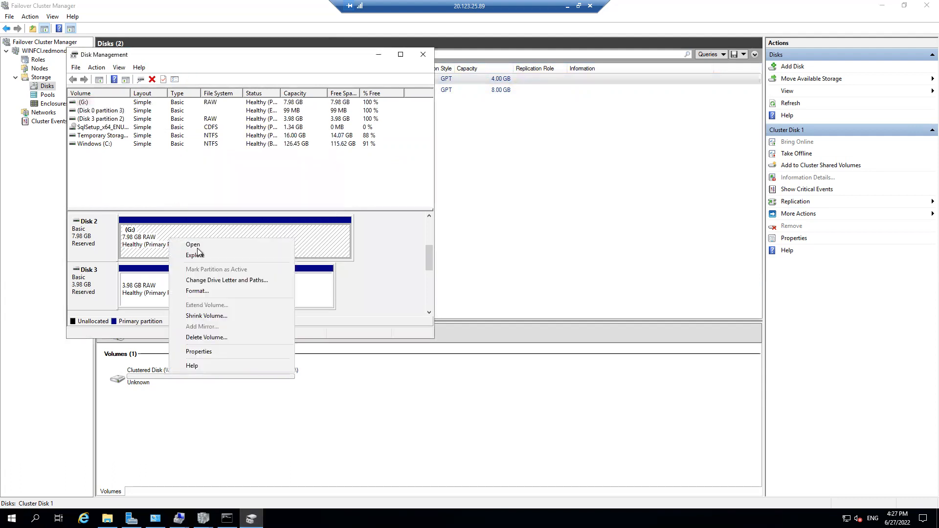
left_click(199, 290)
type("DATADISK")
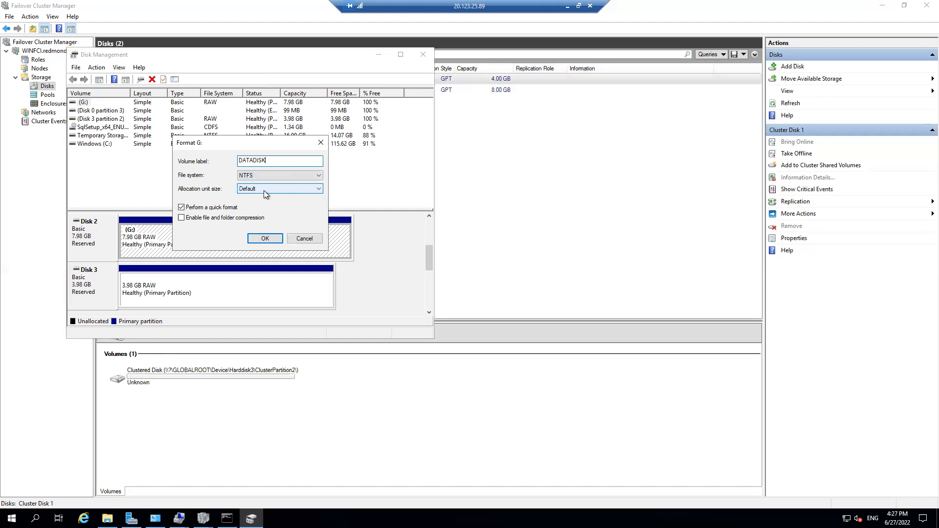
left_click(264, 175)
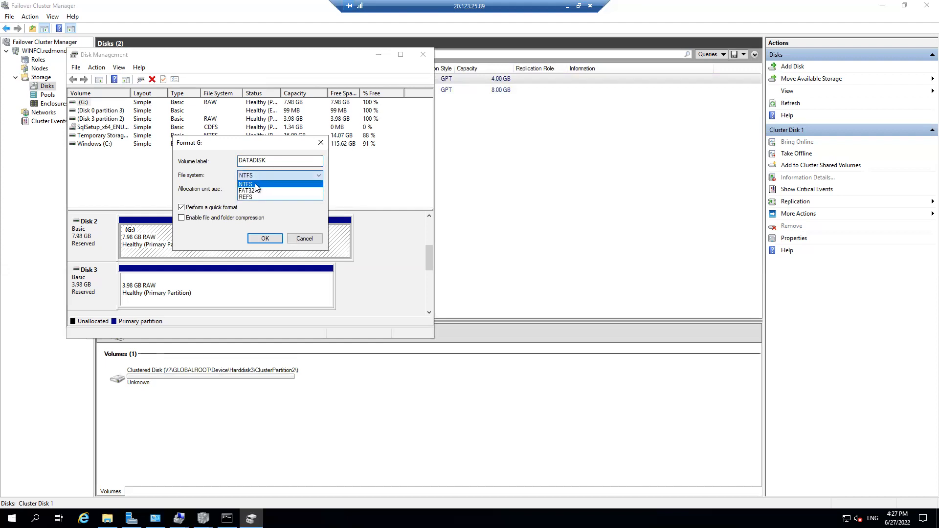
left_click(262, 185)
left_click(265, 238)
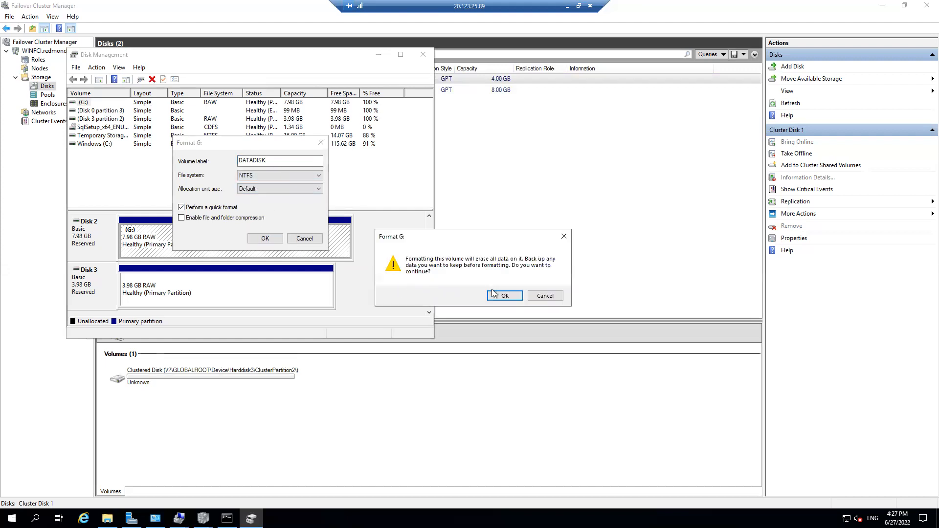
left_click(510, 296)
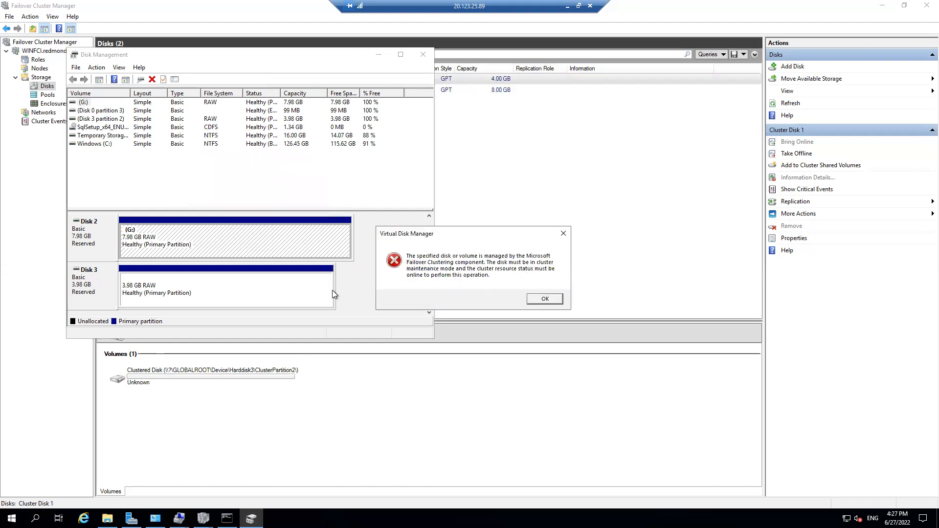
left_click(538, 300)
Step: Minimize Disk Management and turn on maintenance mode for Cluster Disk 2 in Failover Cluster Manager
left_click(378, 54)
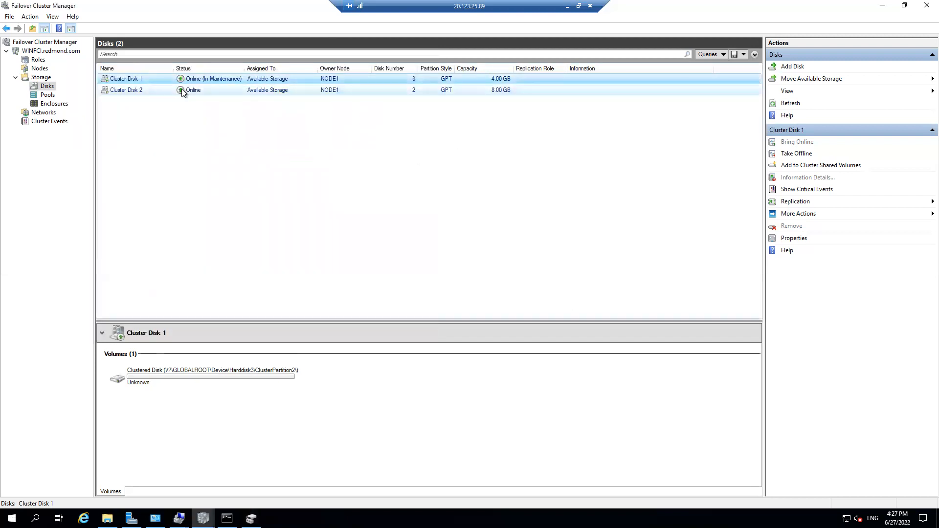
right_click(181, 90)
mouse_move(286, 166)
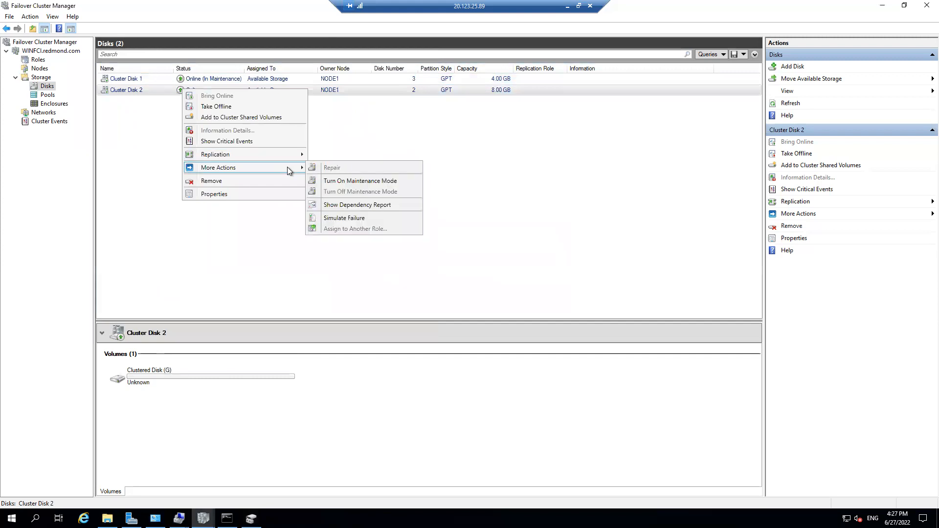
left_click(360, 181)
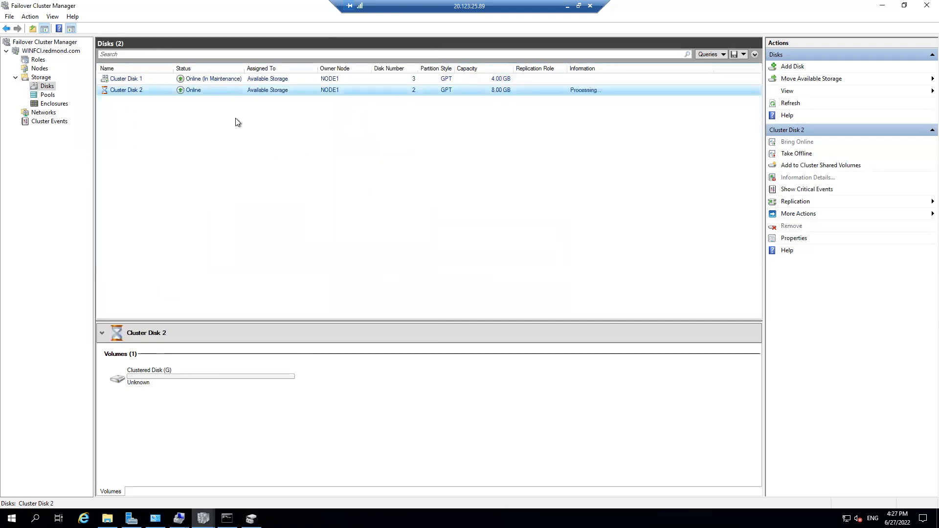
Step: Return to Disk Management and quick-format the G: volume on Disk 2 as NTFS, labelled DATADISK, with default allocation unit size
left_click(251, 518)
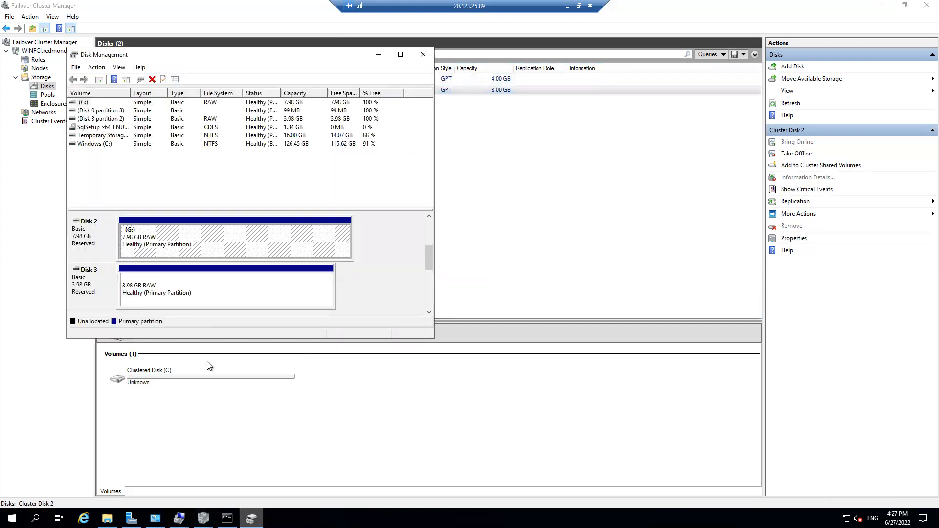
right_click(170, 237)
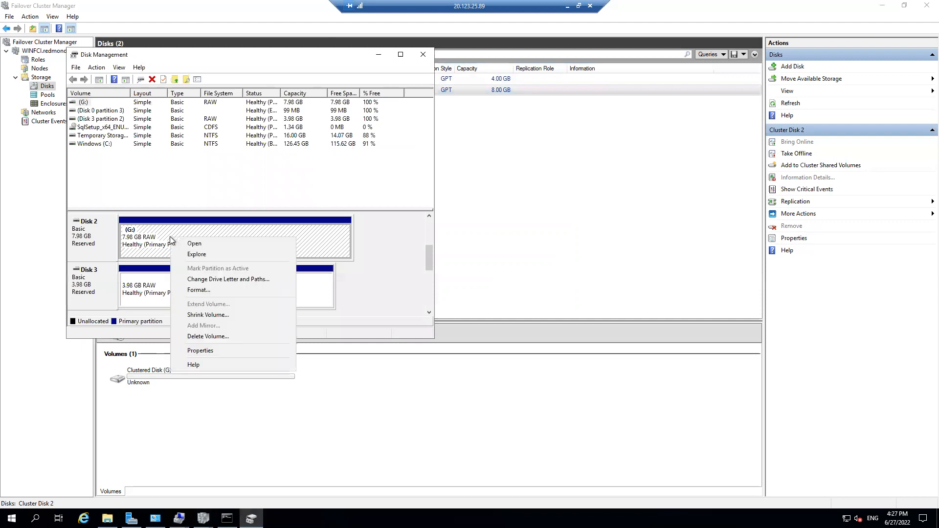
left_click(214, 291)
type("DA")
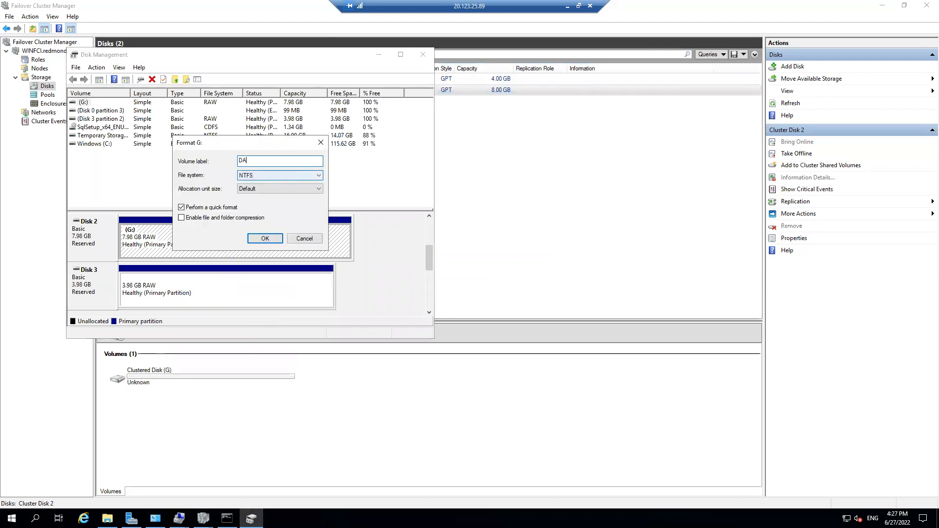
type("TADISK")
left_click(266, 239)
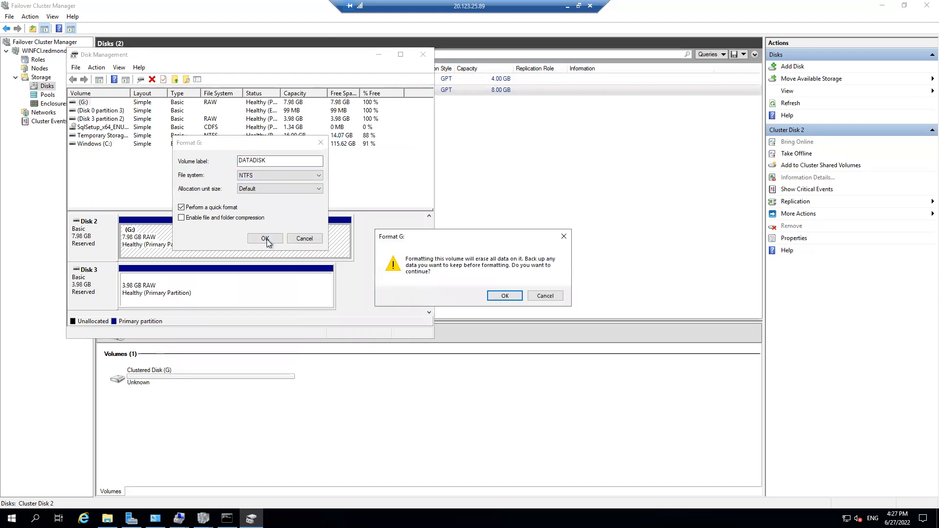
left_click(507, 295)
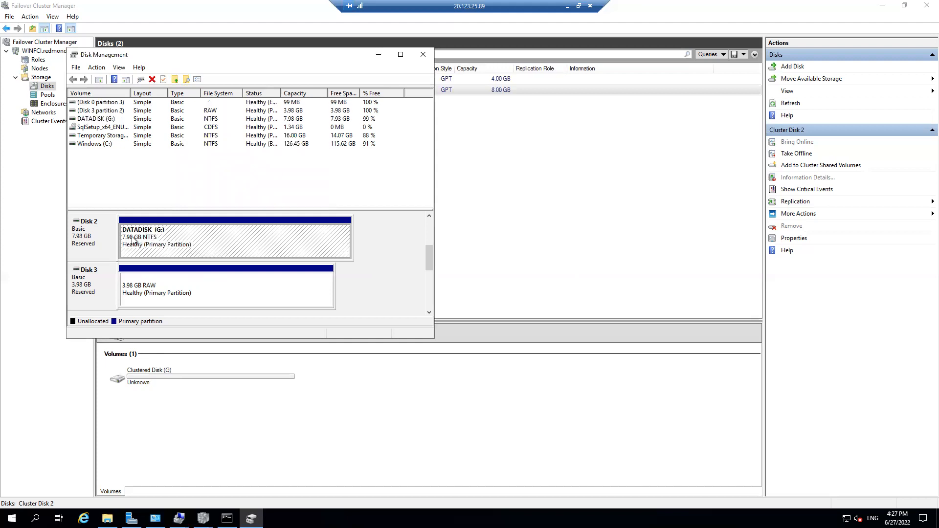
Step: Check the DATADISK drive in File Explorer, and assign drive letter L to the RAW volume on Disk 3 in Disk Management
left_click(107, 519)
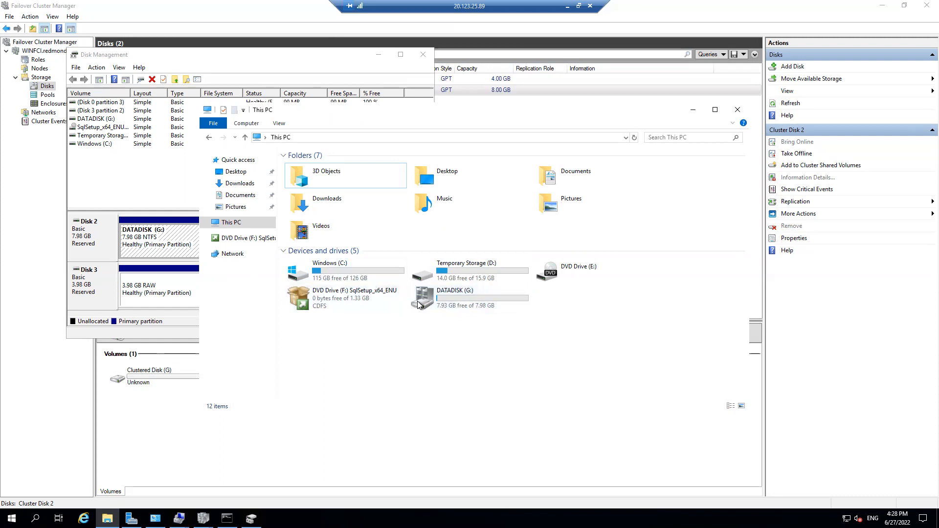
right_click(146, 288)
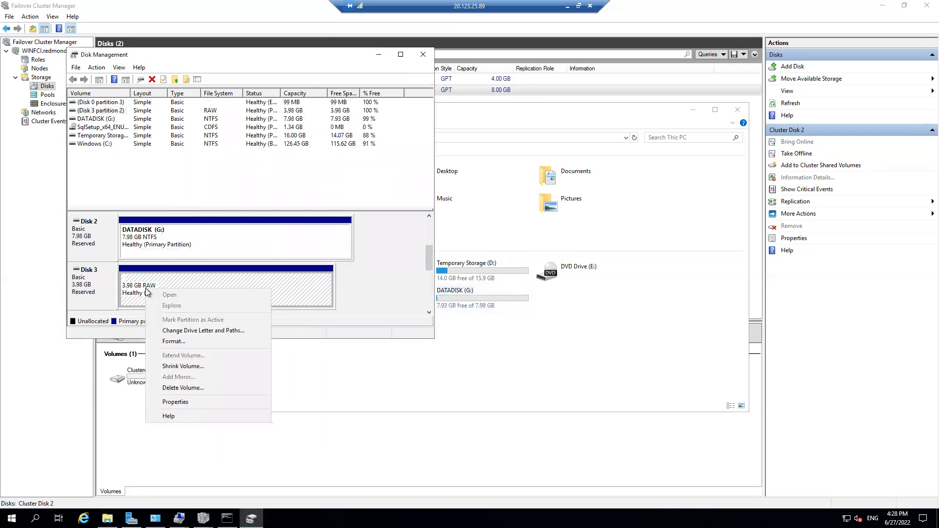
left_click(183, 330)
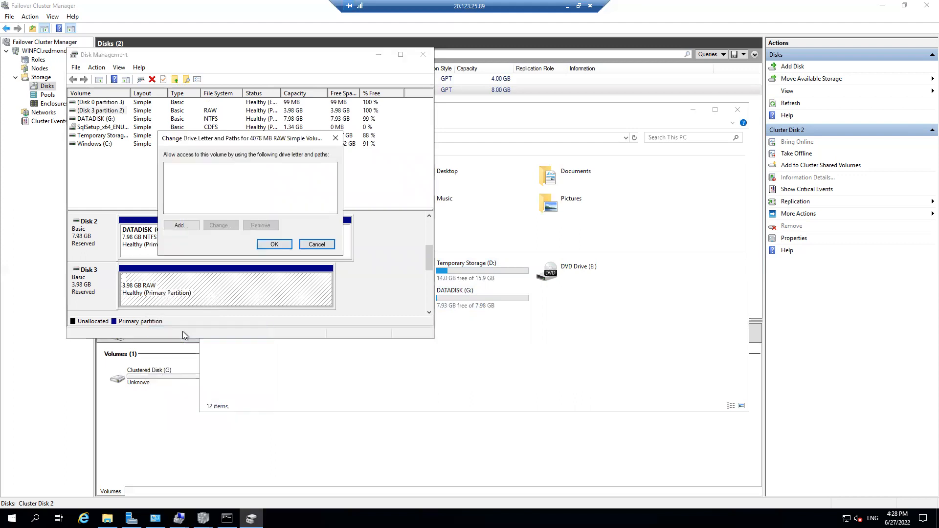
left_click(184, 227)
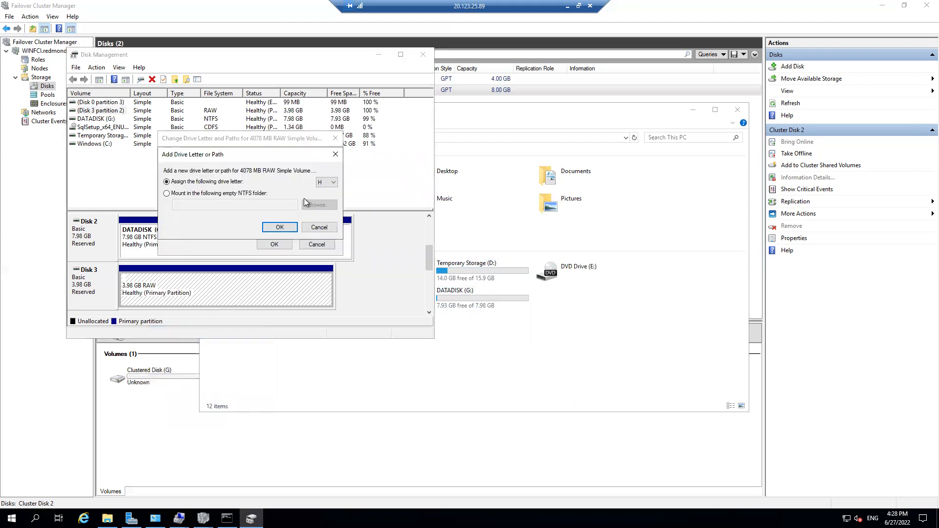
left_click(336, 184)
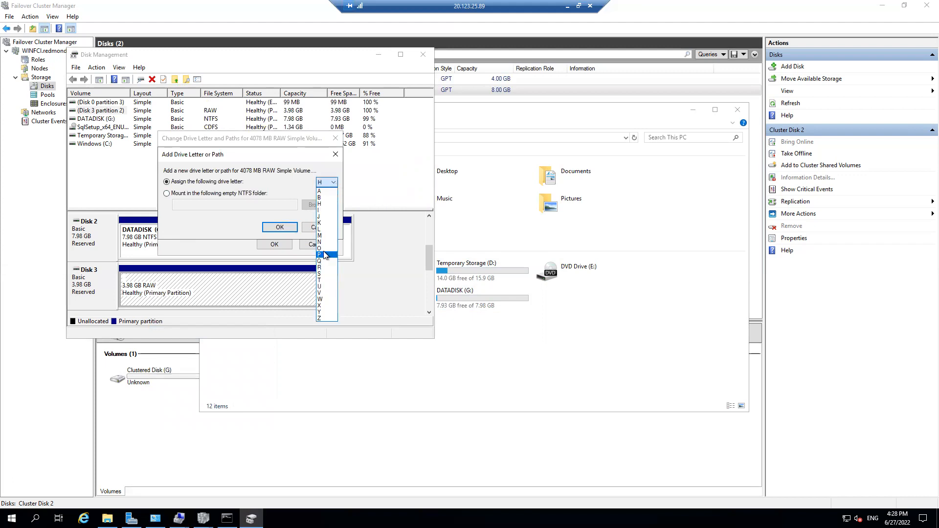
left_click(318, 230)
left_click(284, 226)
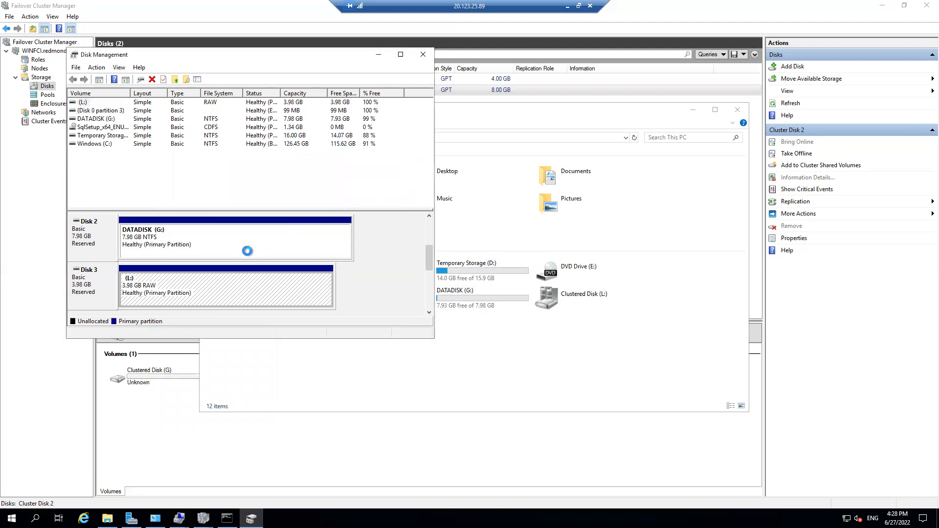
Step: Quick-format the L: volume as NTFS with the label LOGDISK and default allocation unit size, and view the drives in File Explorer
right_click(191, 290)
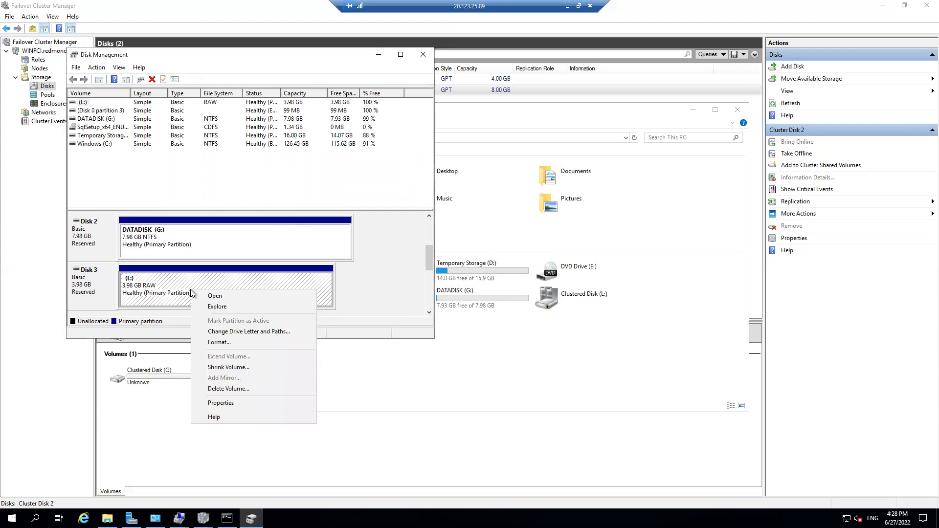
left_click(219, 343)
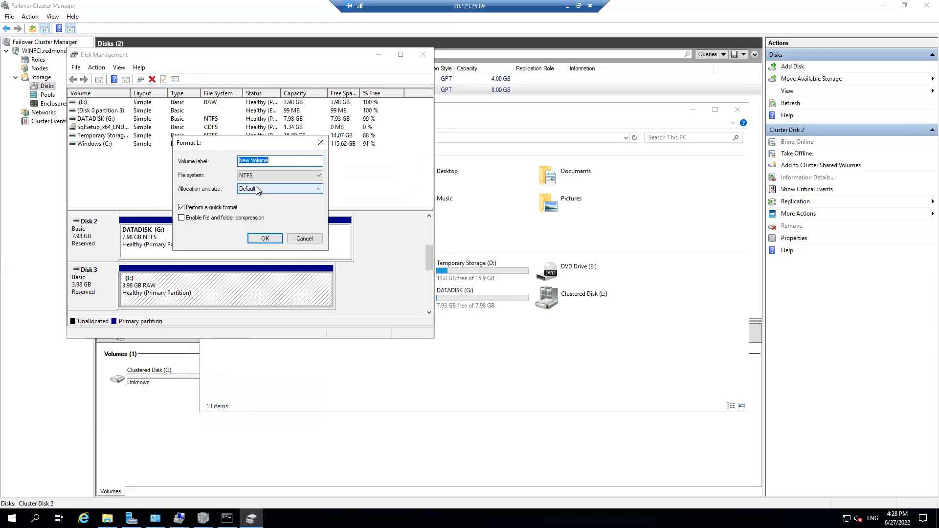
type("LOGDISK")
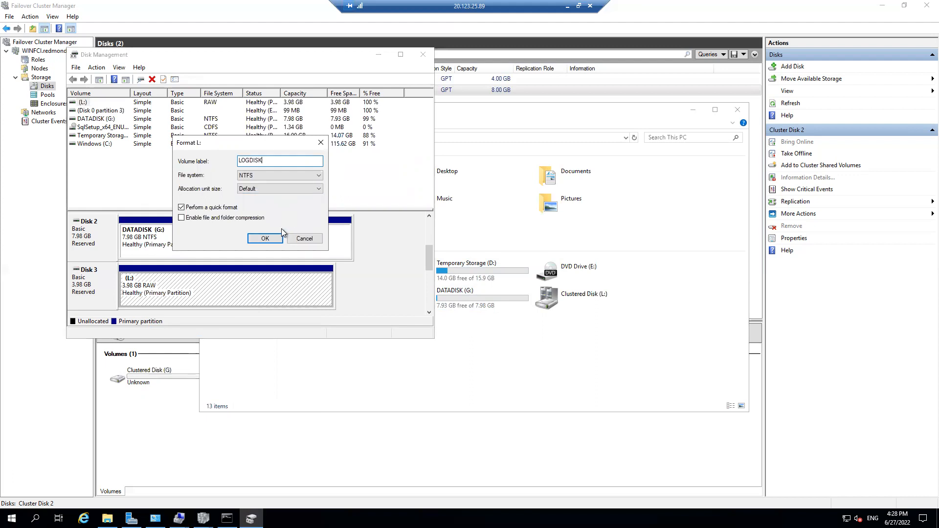
left_click(263, 240)
left_click(506, 296)
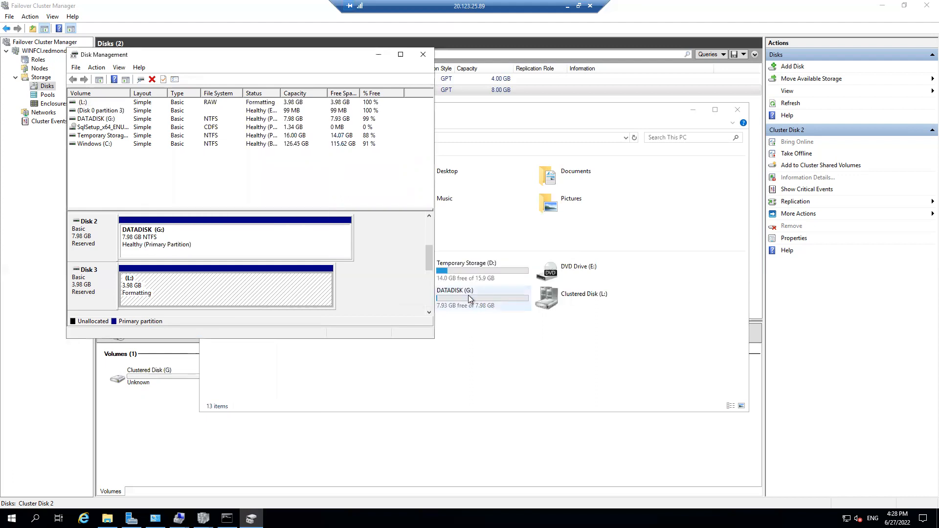
left_click(422, 389)
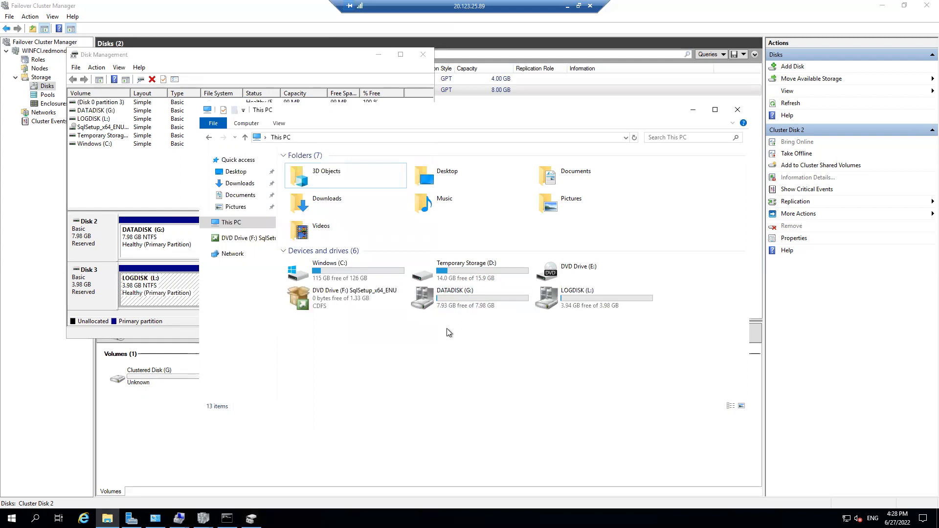
Step: Switch to the Azure portal in the local browser, view the list of all disks, and return to the 20.123.25.89 remote session
left_click(567, 6)
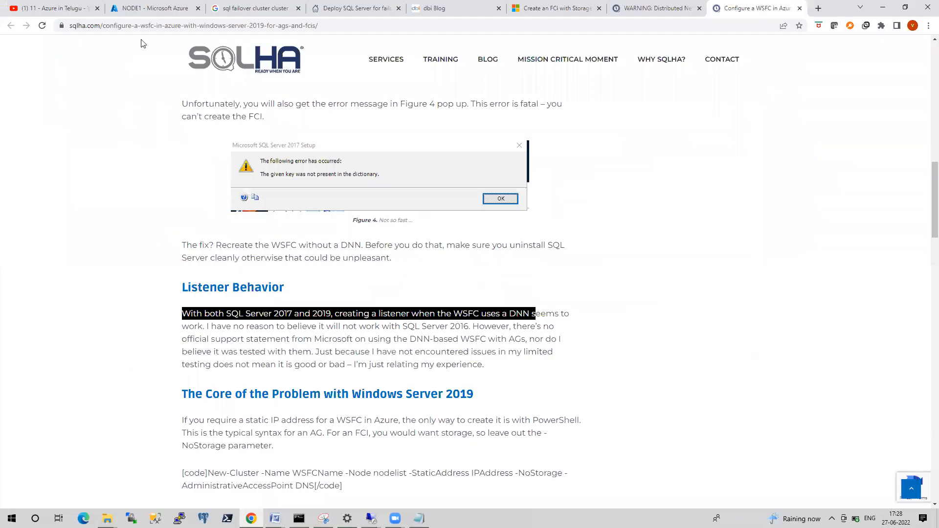
left_click(151, 8)
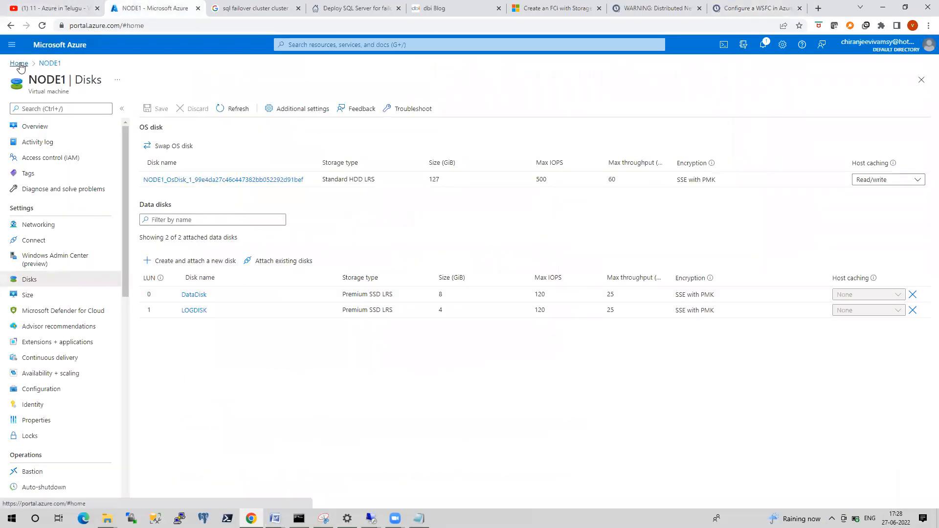
left_click(18, 65)
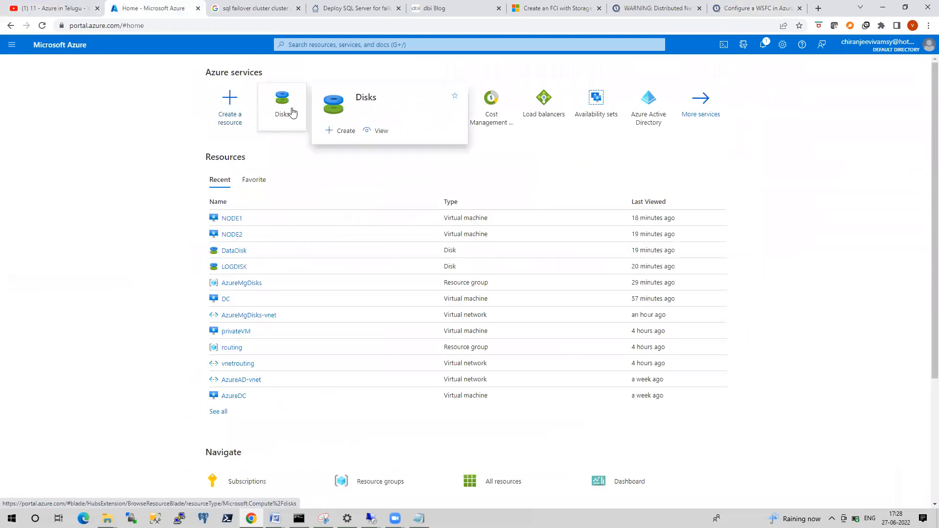
left_click(293, 113)
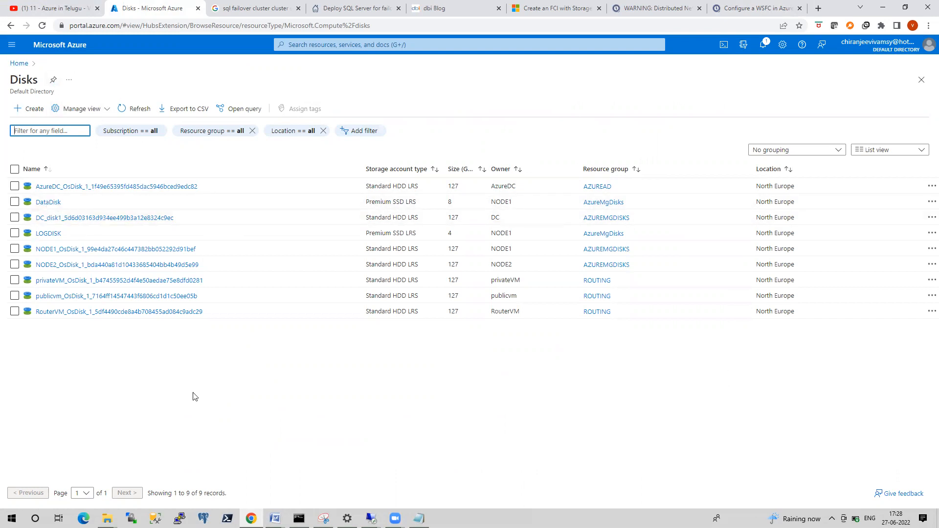
mouse_move(371, 518)
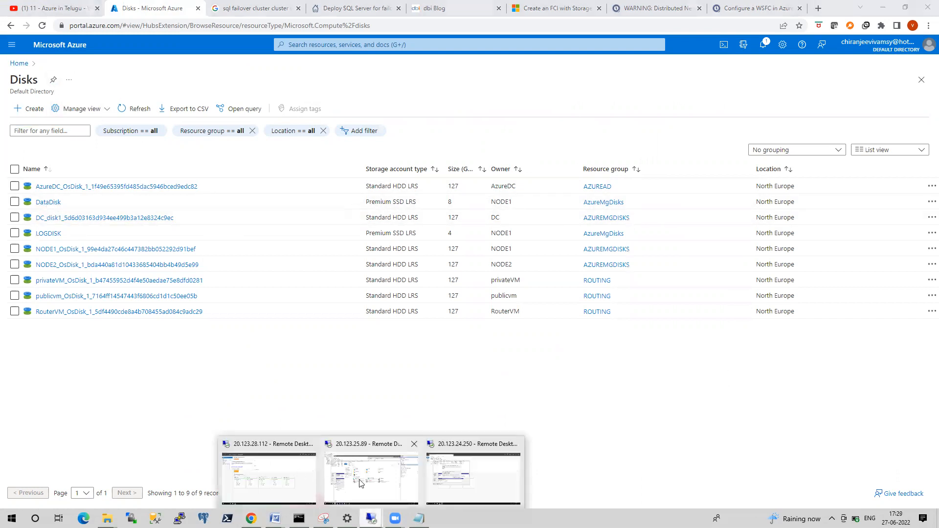
left_click(371, 489)
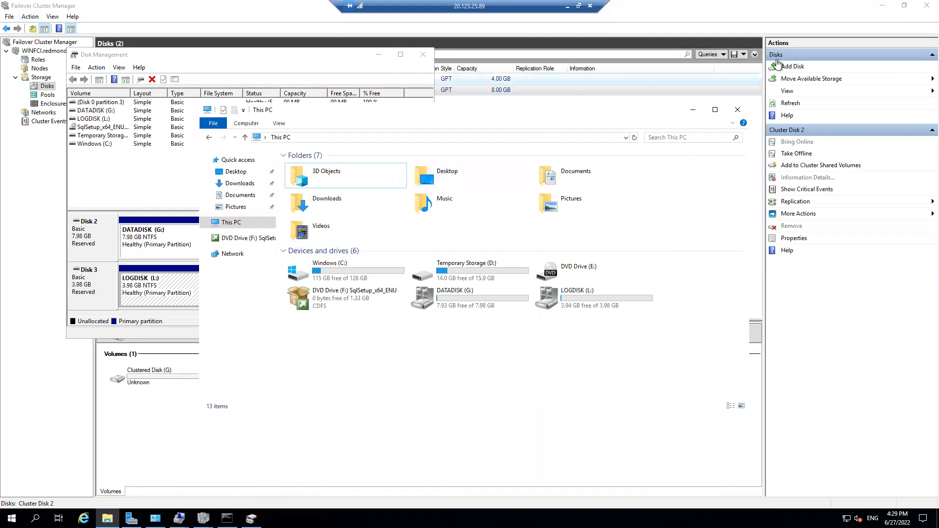
Step: Compare the cluster disks' status in Failover Cluster Manager with the volumes on Disk 2 and Disk 3 in Disk Management
left_click(680, 18)
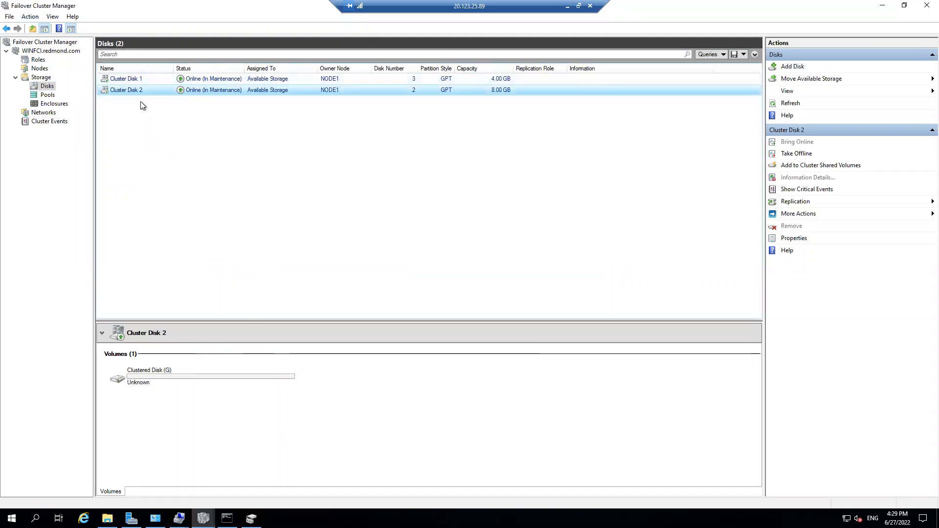
left_click(251, 518)
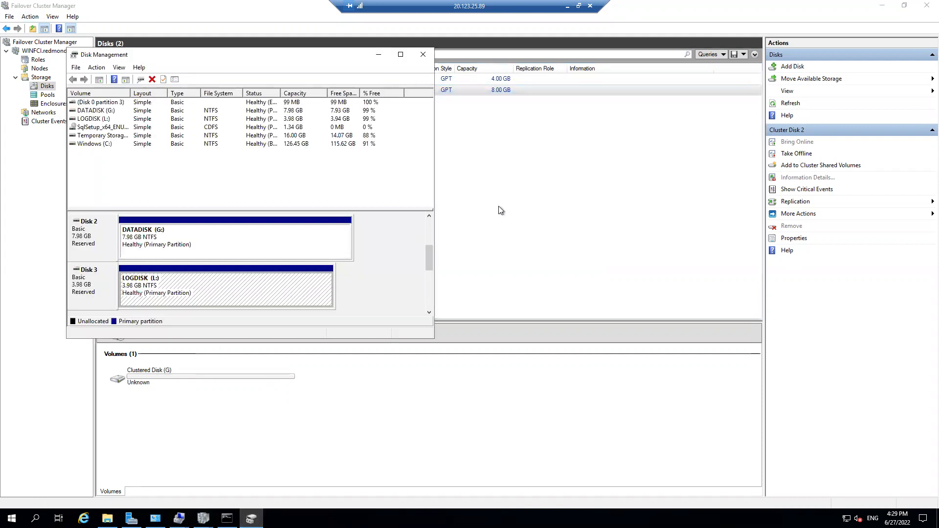
left_click(500, 210)
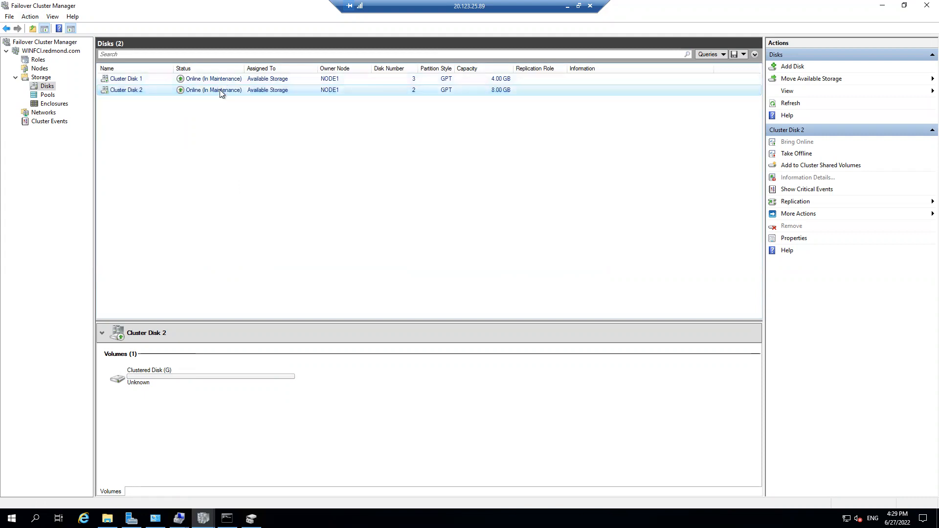
left_click(251, 519)
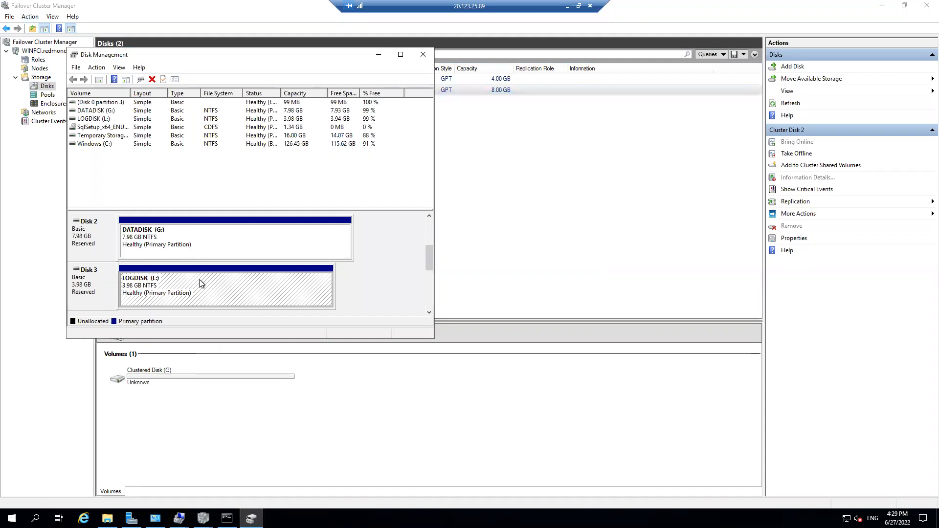
Step: Return to Failover Cluster Manager and open the available actions for Cluster Disk 1
left_click(504, 145)
right_click(205, 76)
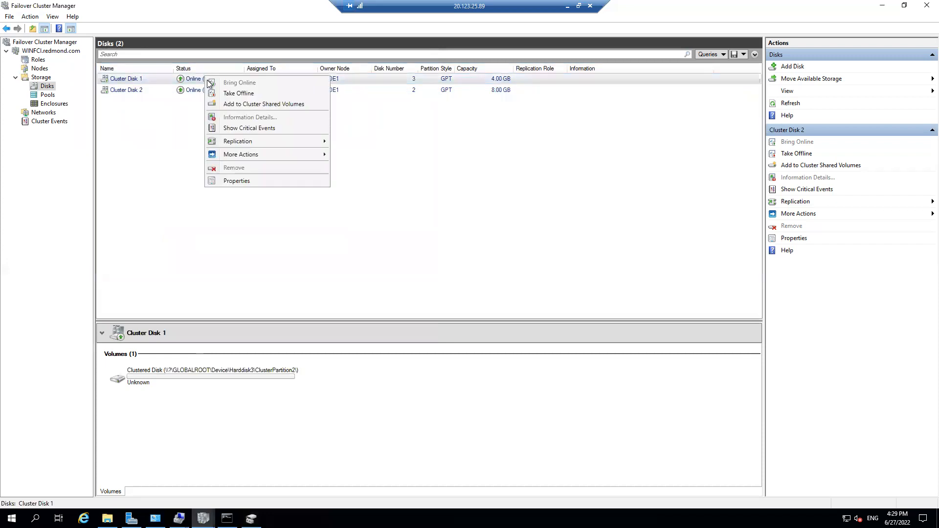
Step: Turn off maintenance mode for Cluster Disk 1 and Cluster Disk 2
mouse_move(289, 158)
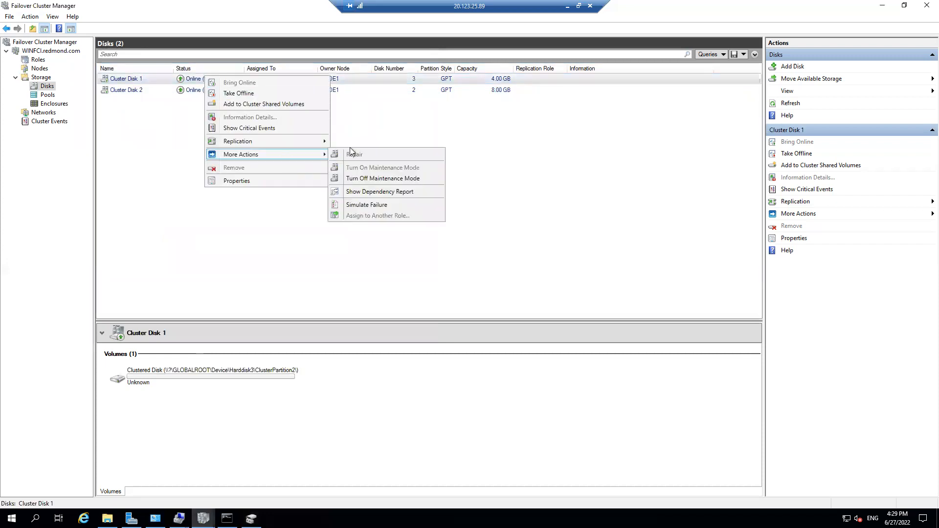
left_click(371, 180)
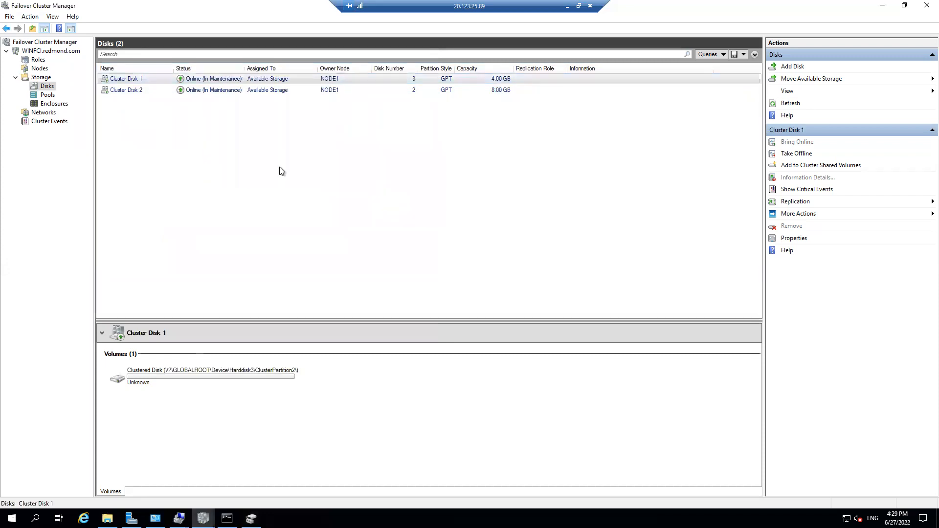
right_click(206, 90)
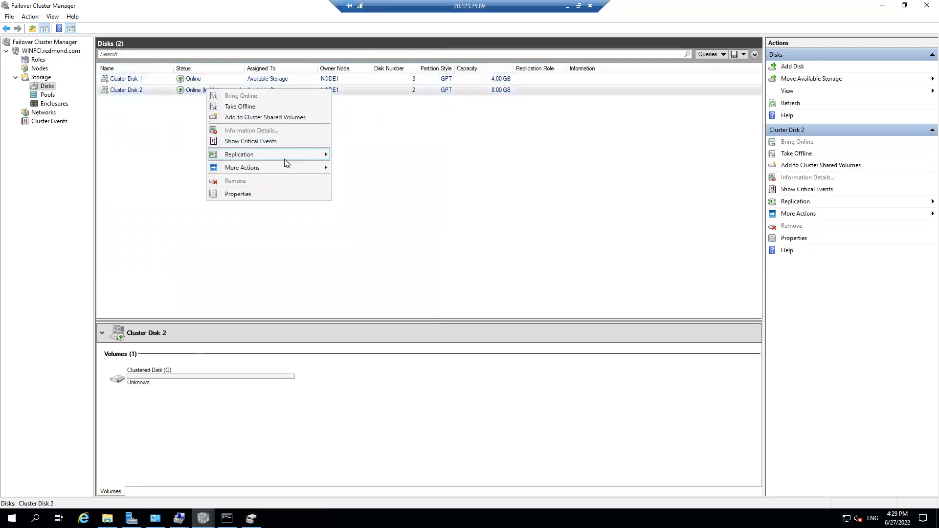
mouse_move(295, 168)
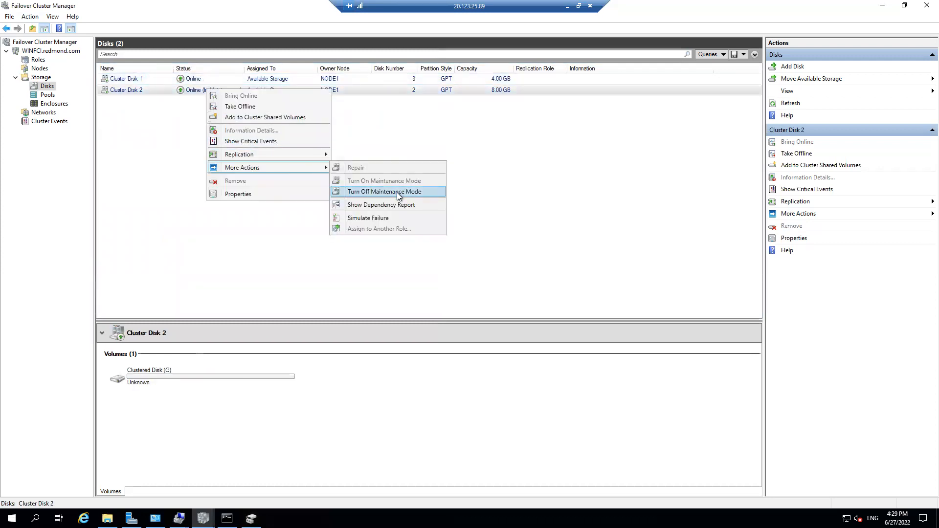
left_click(400, 192)
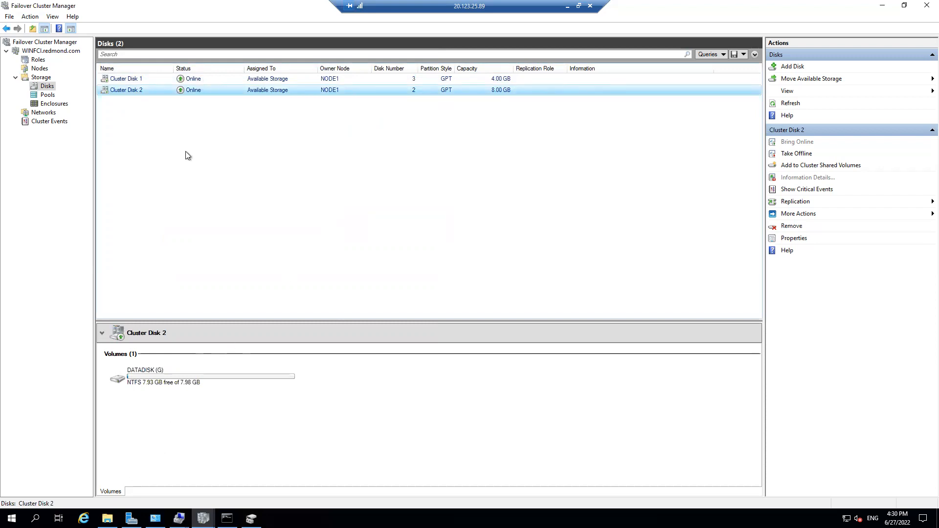
Step: Check the volumes of both cluster disks against a refreshed list of drives in File Explorer on NODE1
left_click(142, 79)
key("super+e")
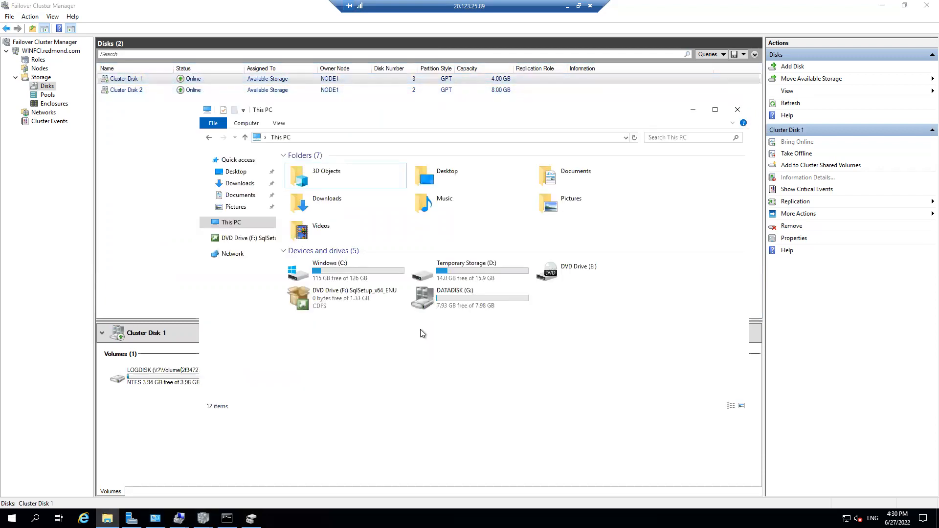
right_click(474, 339)
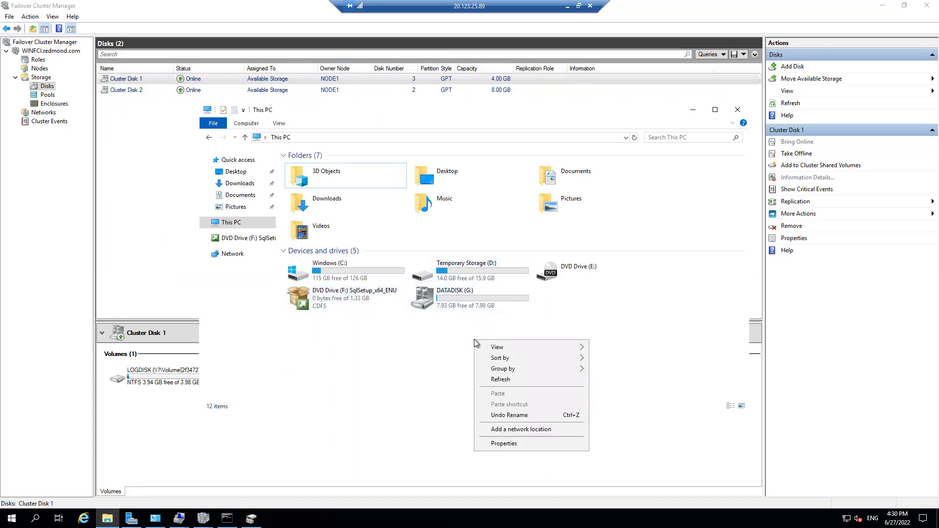
left_click(504, 380)
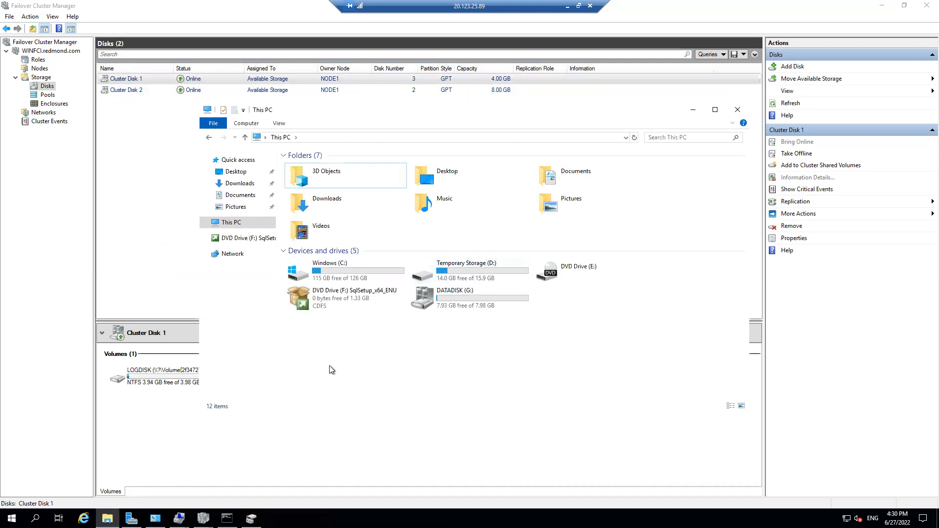
left_click(118, 91)
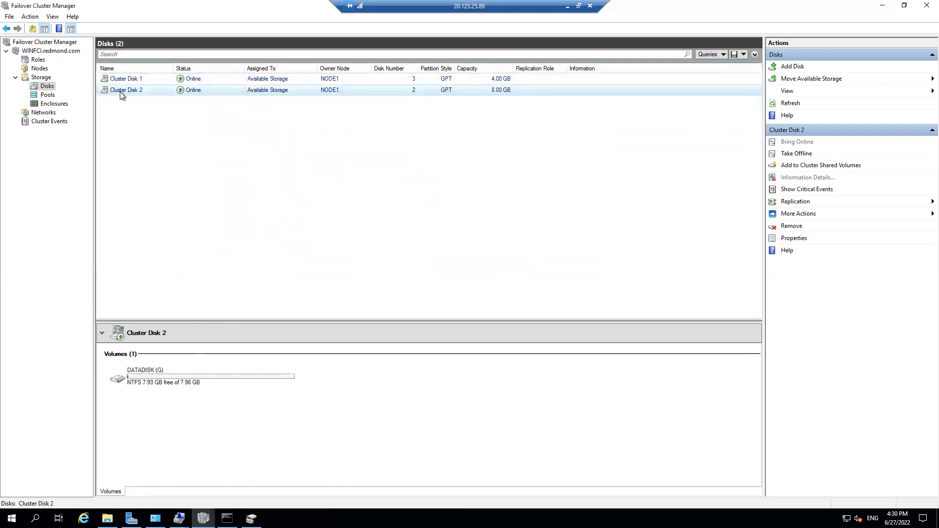
Step: Switch to the NODE2 remote session and accept initializing Disk 2 and Disk 3 with the GPT partition style
left_click(567, 6)
mouse_move(371, 519)
left_click(448, 485)
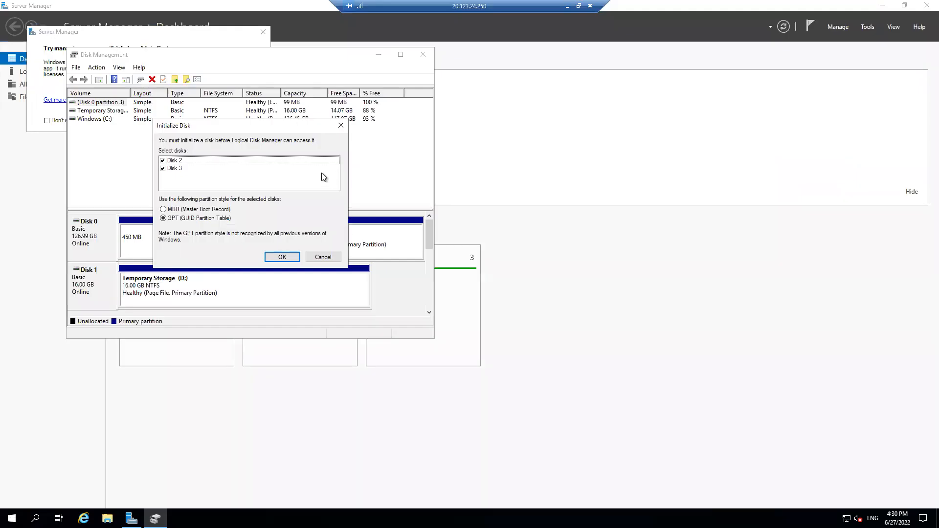
left_click(281, 257)
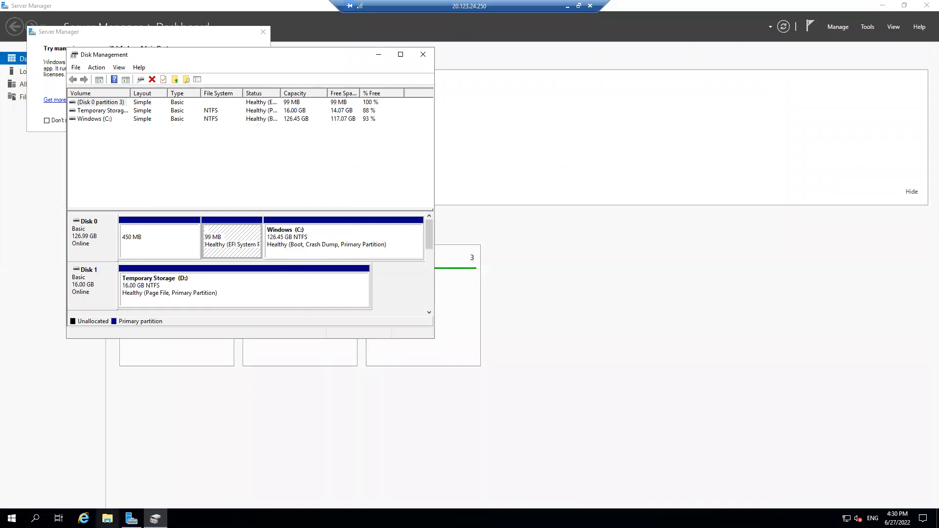
Step: View the drives under This PC on NODE2, leaving the remote session once they are checked
key("super+e")
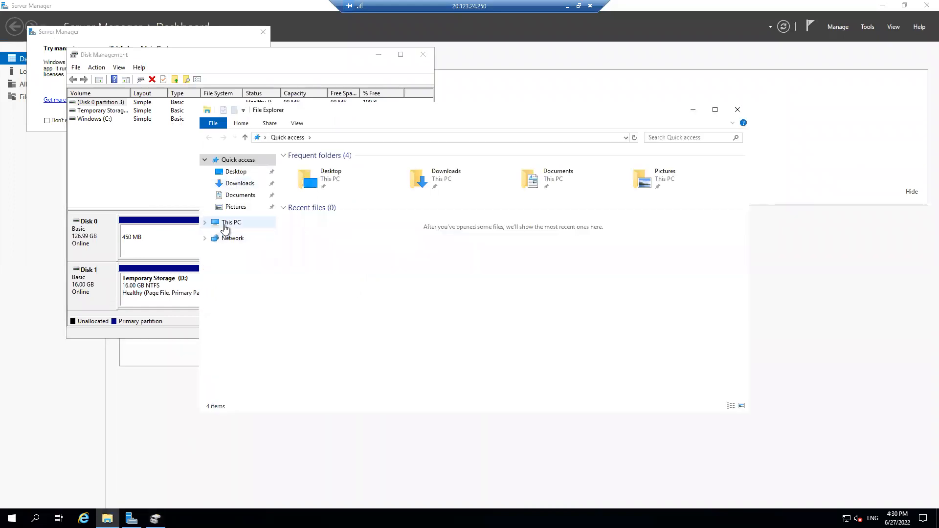
left_click(229, 223)
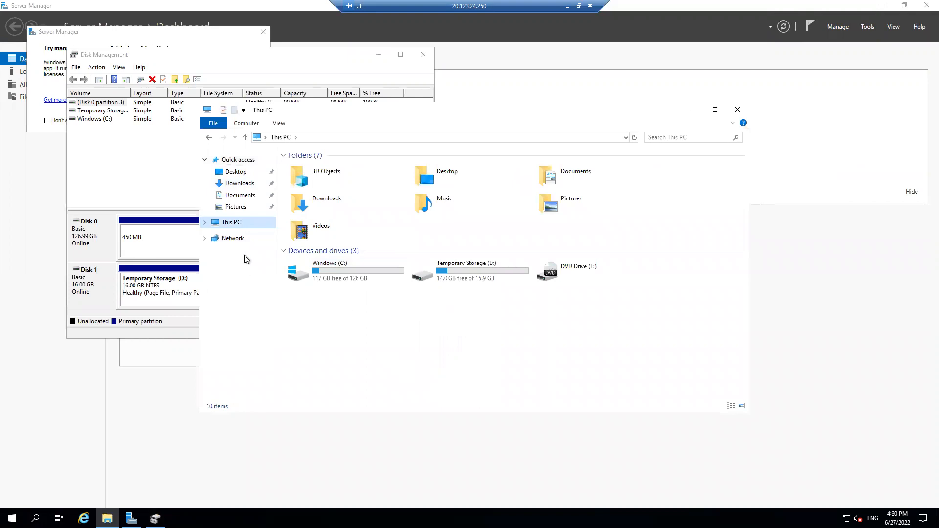
left_click(567, 7)
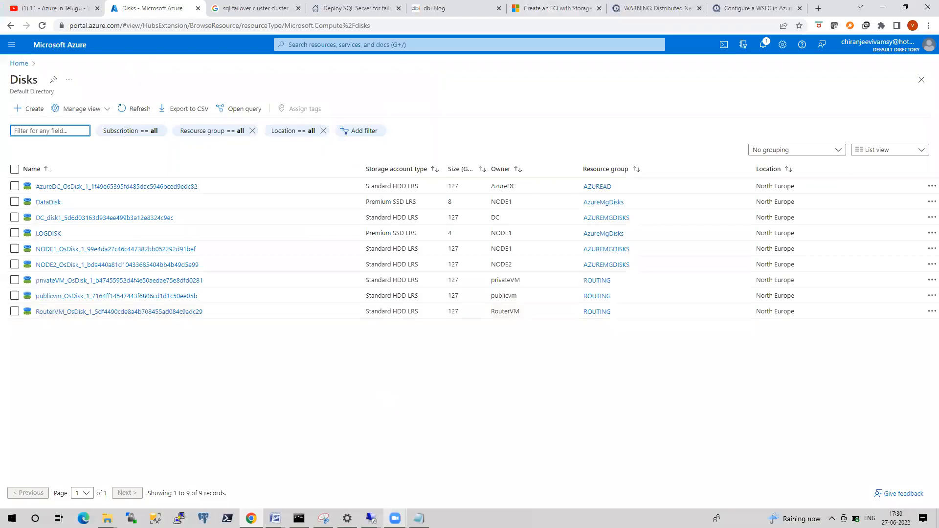
Step: Return to the NODE1 remote session and move the cluster's available storage to NODE2
left_click(357, 493)
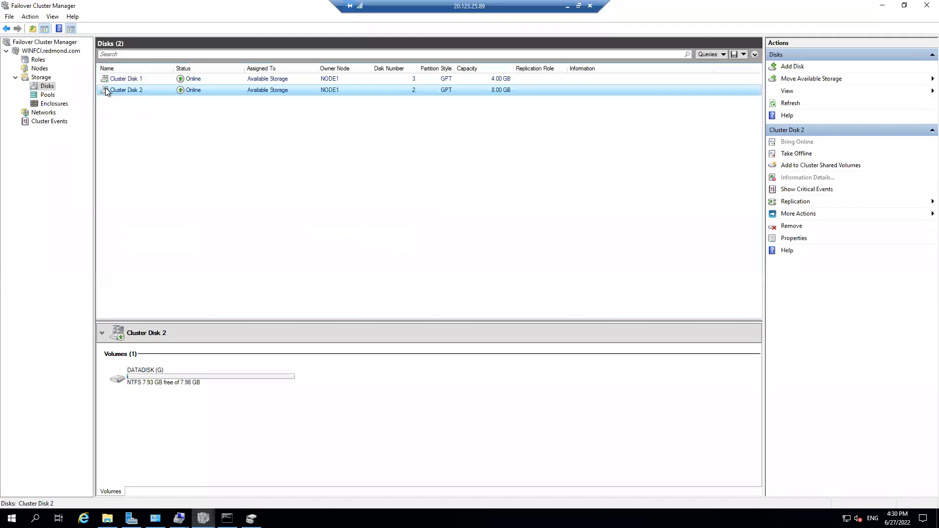
left_click(43, 51)
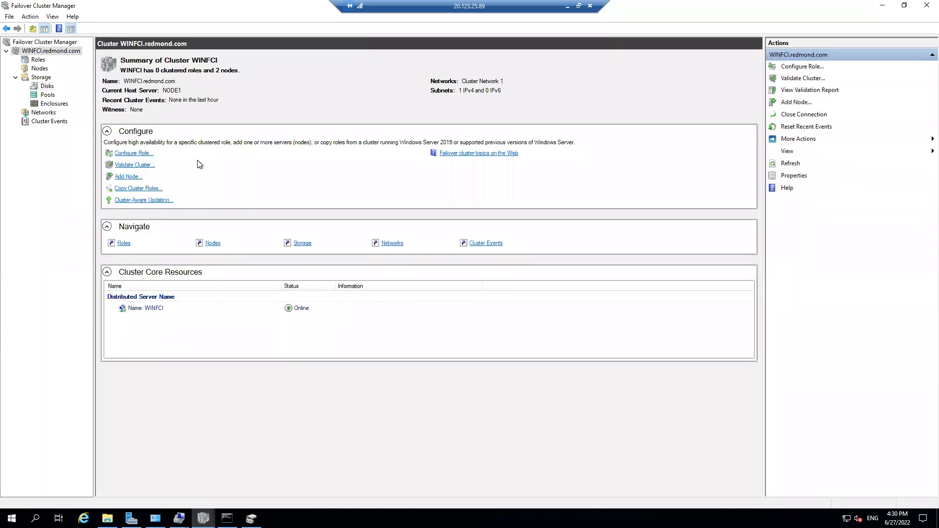
left_click(48, 87)
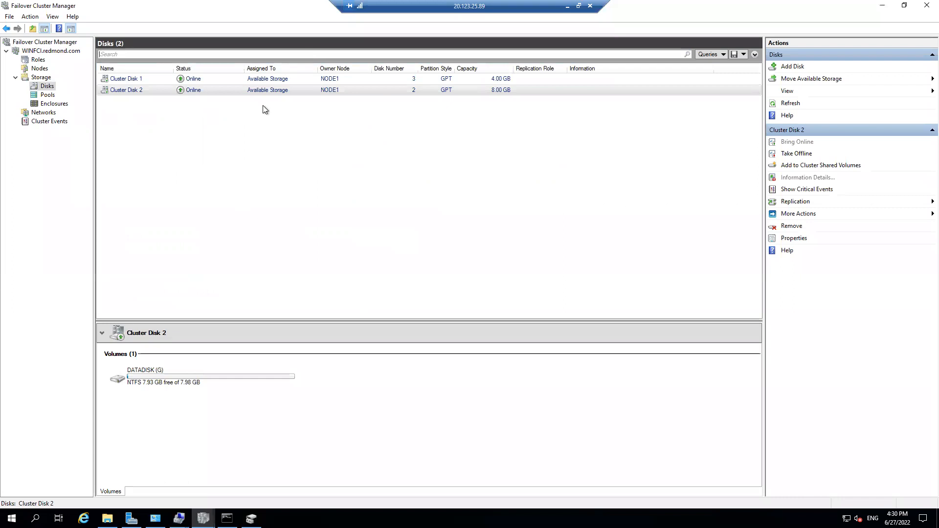
left_click(274, 80)
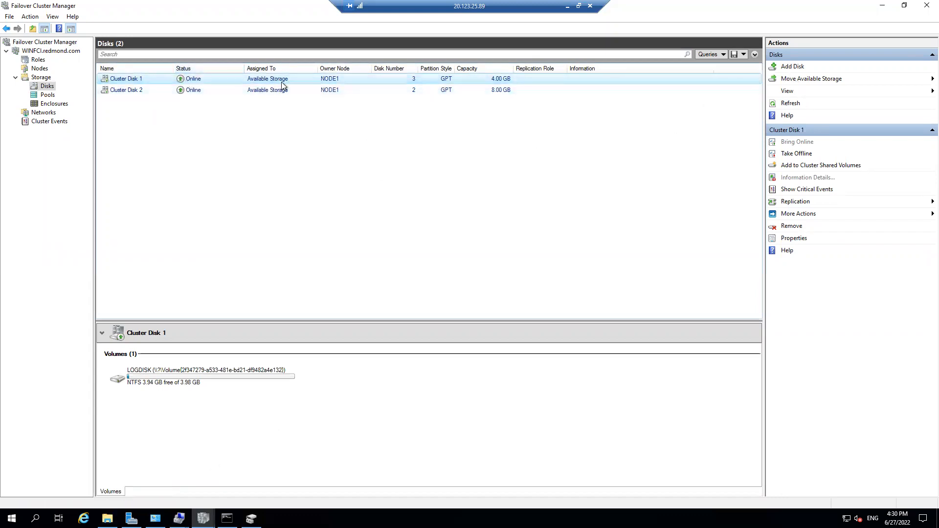
left_click(813, 79)
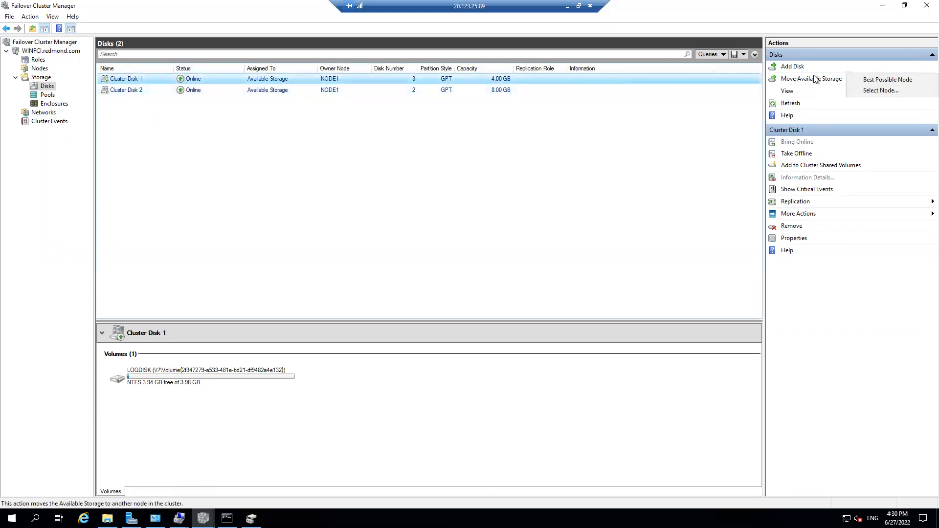
left_click(882, 90)
left_click(439, 220)
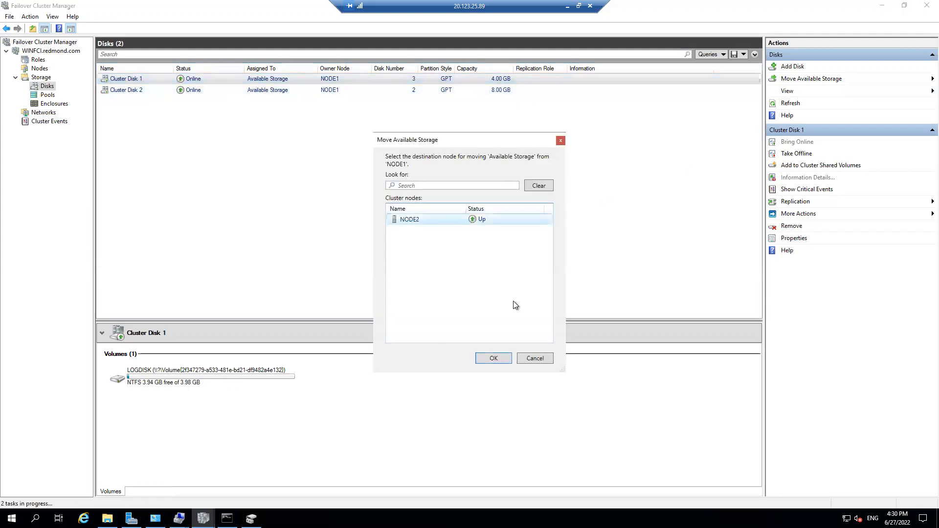
left_click(493, 359)
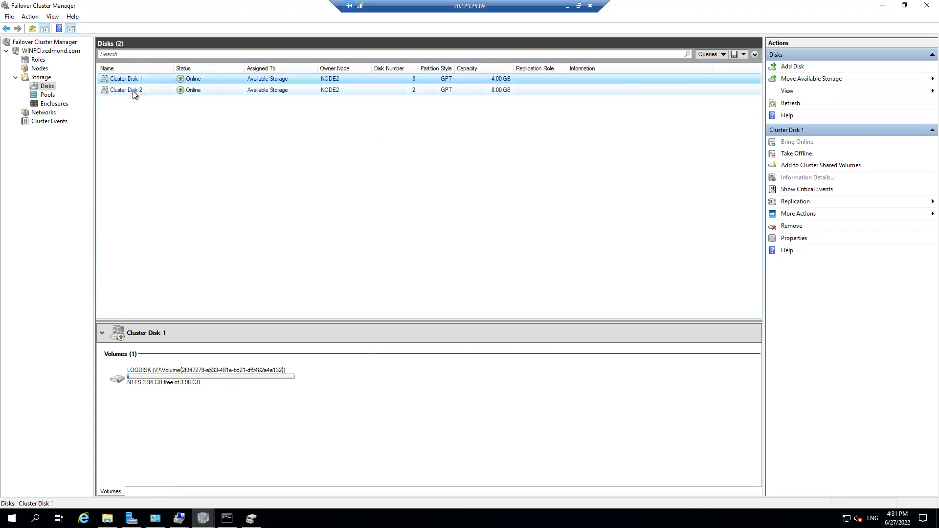
Step: Switch to the NODE2 remote session and refresh the This PC drive list to look for the moved cluster disks
left_click(566, 5)
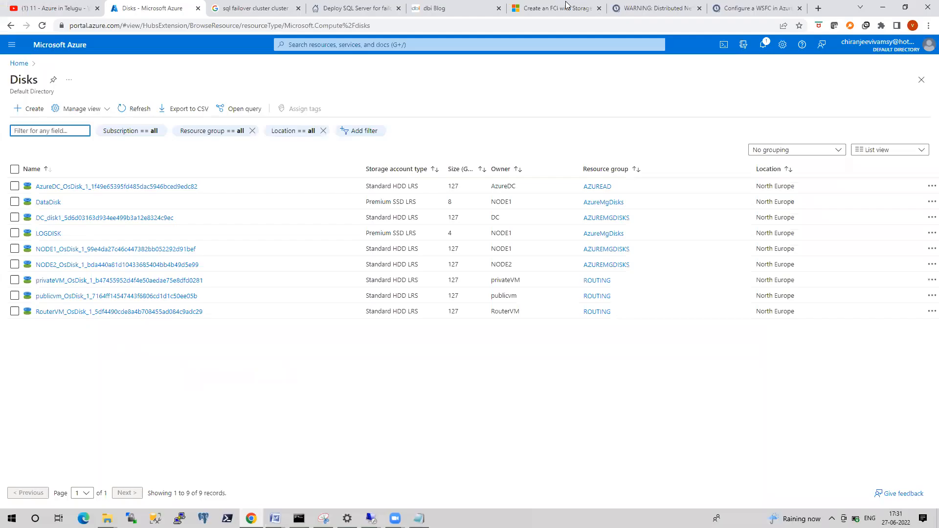
mouse_move(371, 518)
left_click(434, 495)
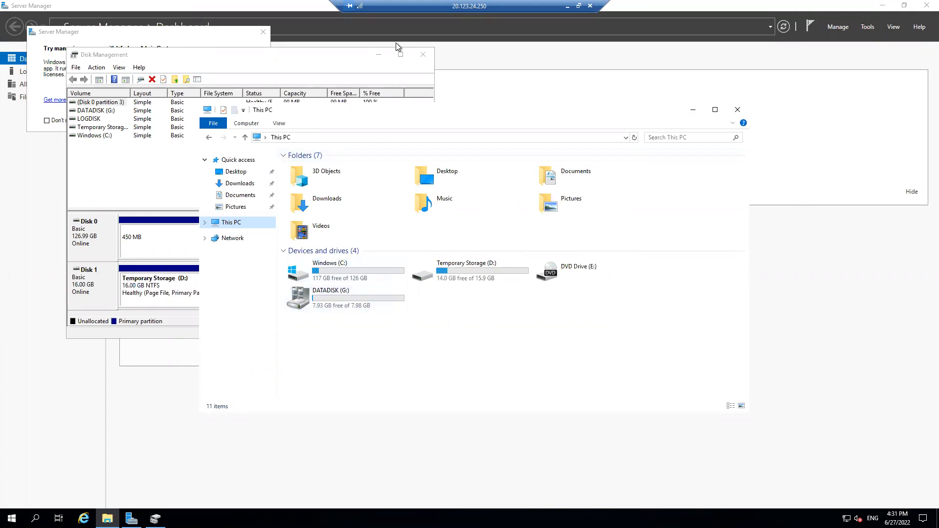
right_click(350, 367)
left_click(375, 406)
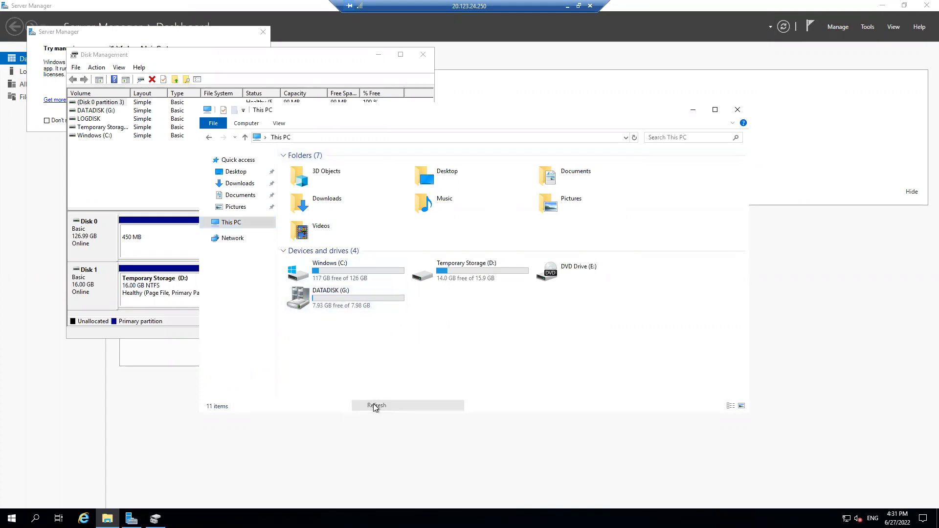
Step: Review the full volume names and disk layout in Disk Management on NODE2, closing it when done
left_click(400, 55)
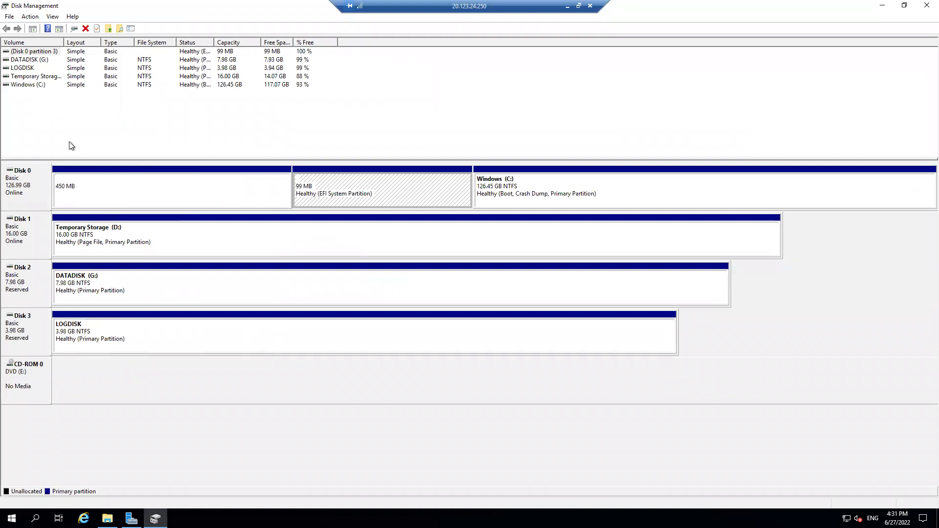
double_click(63, 42)
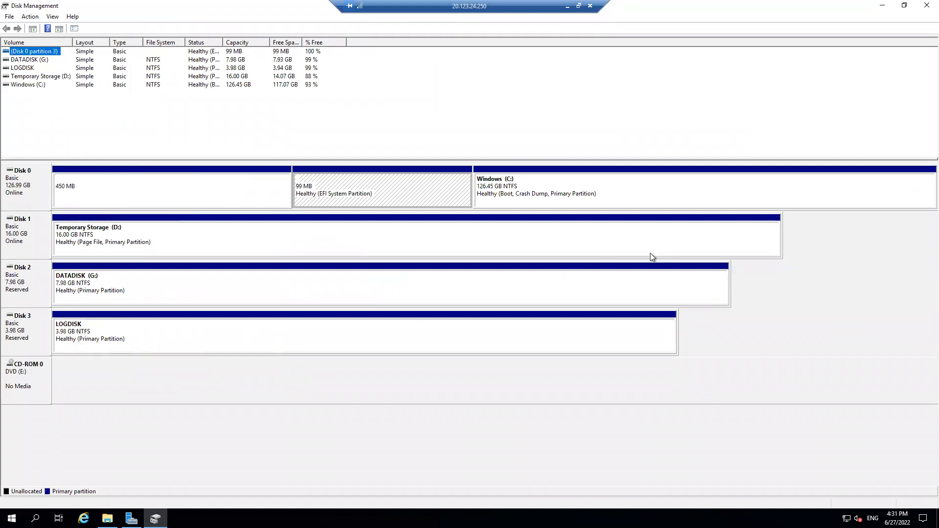
left_click(926, 6)
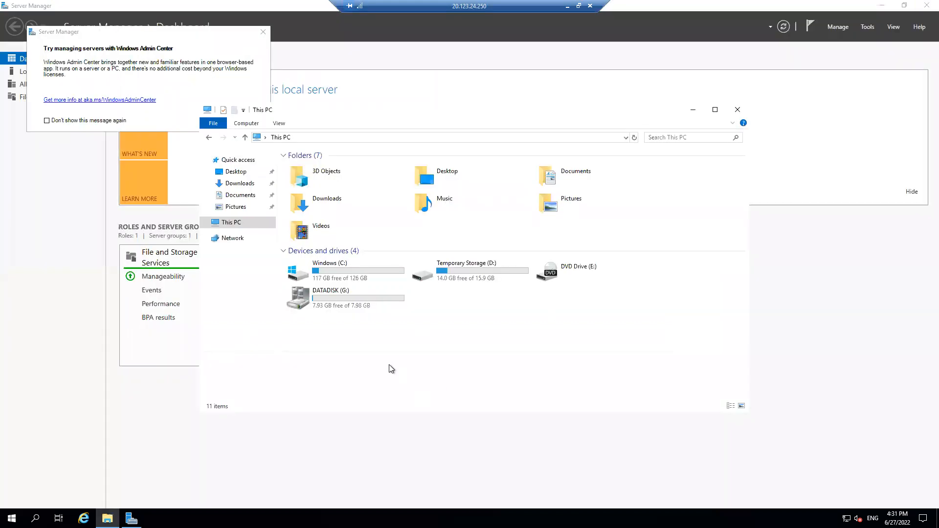
Step: Launch Failover Cluster Manager on NODE2 with cluadmin.msc and dismiss the Windows Admin Center notice
key("super+r")
type("cluadmin")
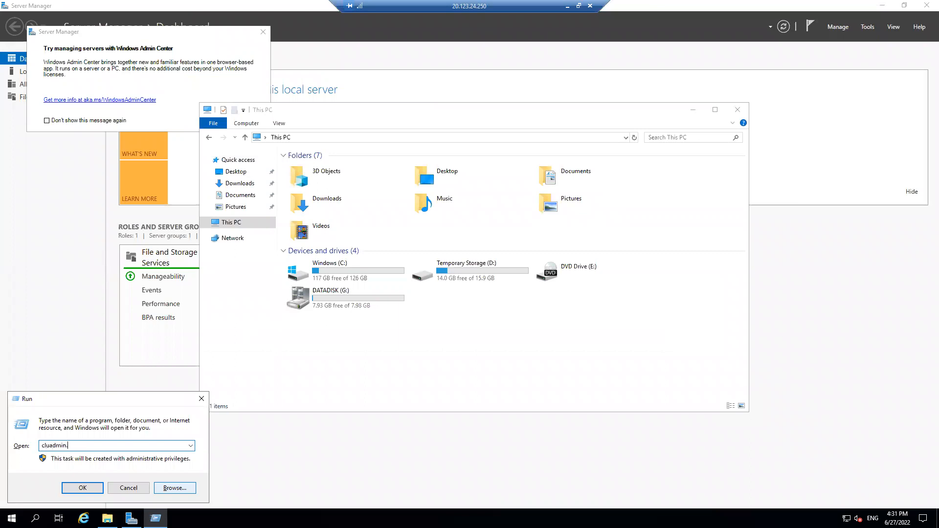
type(".msc")
key("Return")
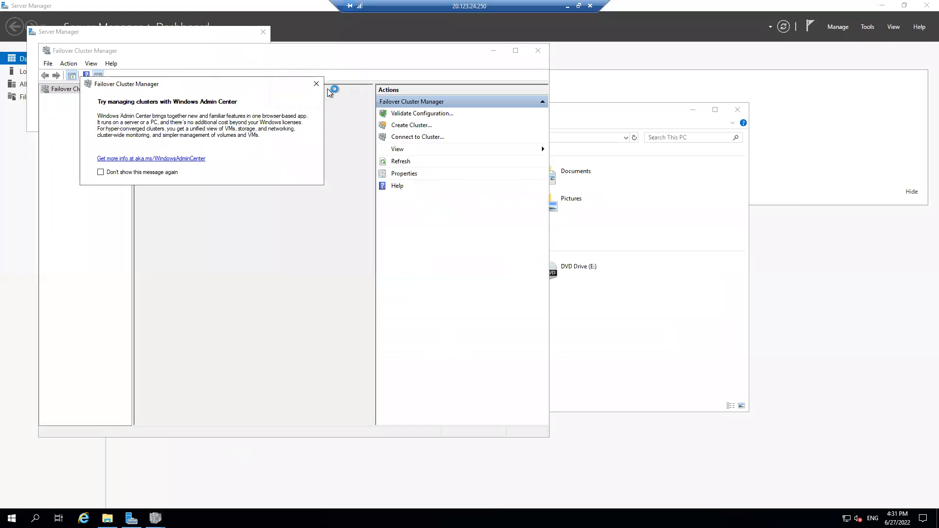
left_click(316, 84)
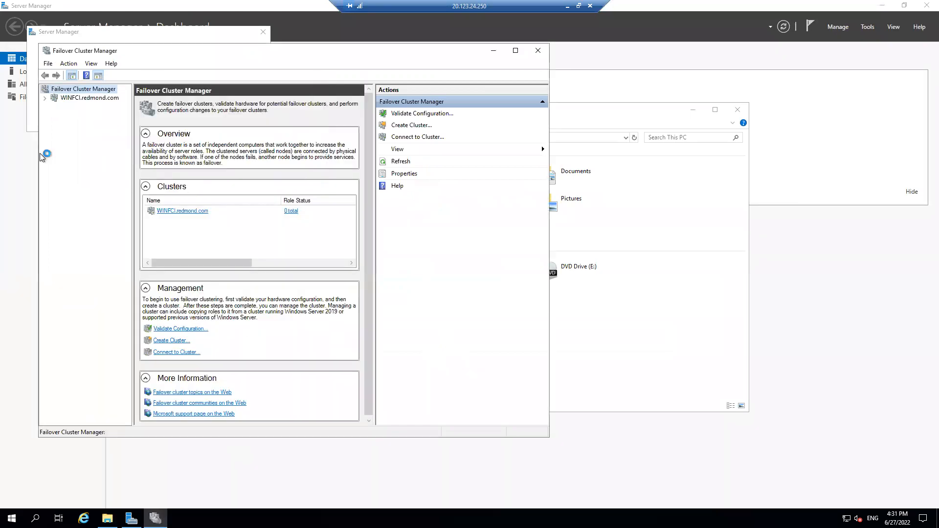
Step: Show the disks of the WINFCI.redmond.com cluster and inspect the volume details of Cluster Disk 1 and Cluster Disk 2
left_click(45, 98)
double_click(79, 124)
left_click(80, 134)
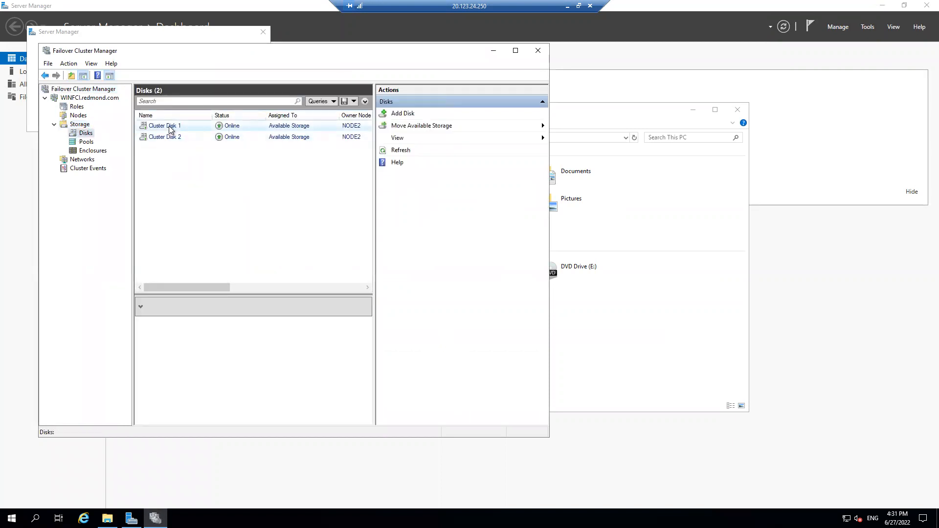
left_click(170, 128)
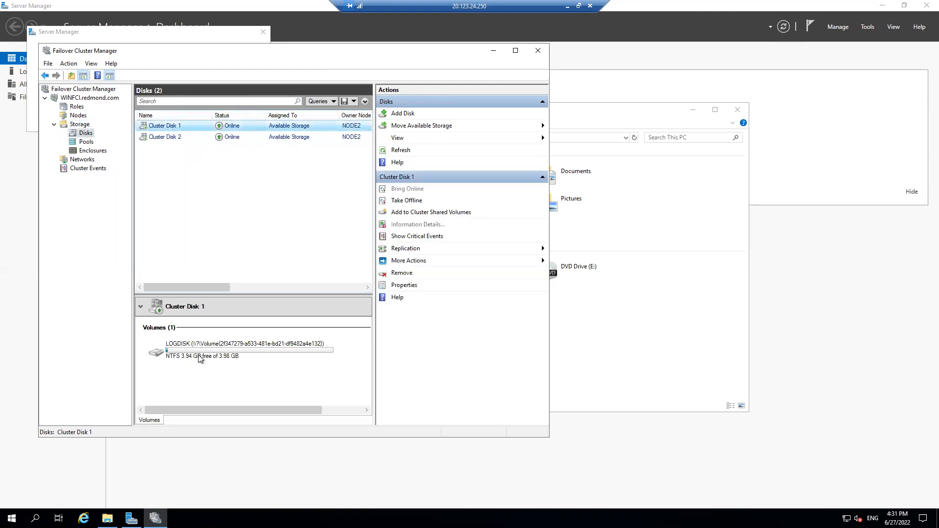
left_click(175, 137)
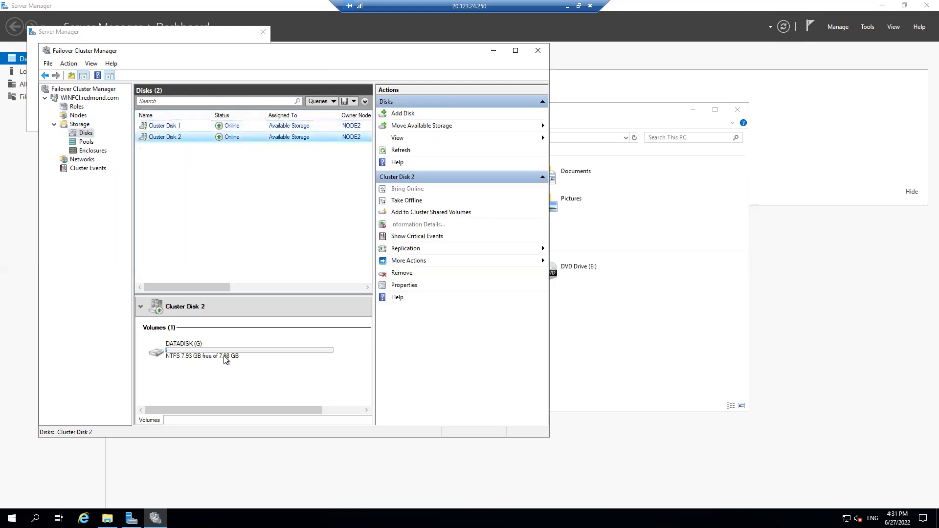
Step: Select Cluster Disk 1 in the cluster's disk list, then open Disk Management with diskmgmt.msc and bring Disk 3 into view
left_click(175, 128)
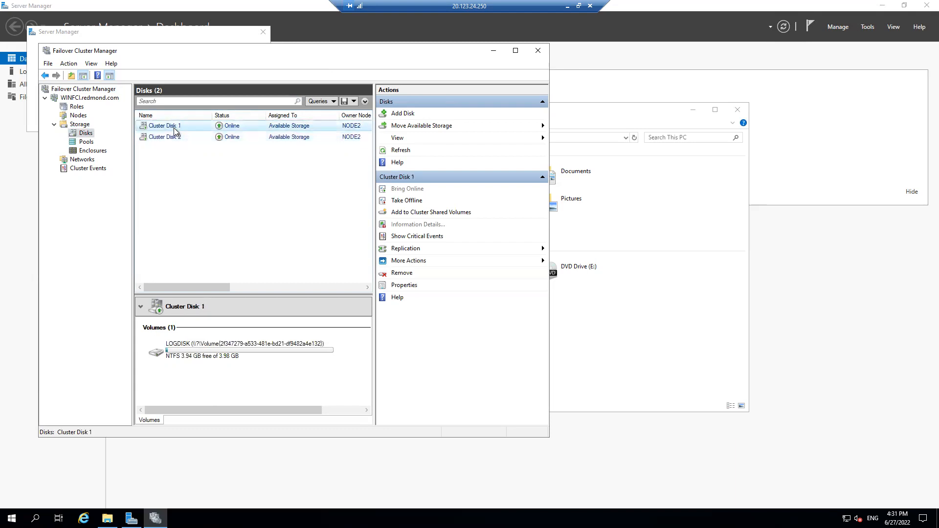
right_click(175, 129)
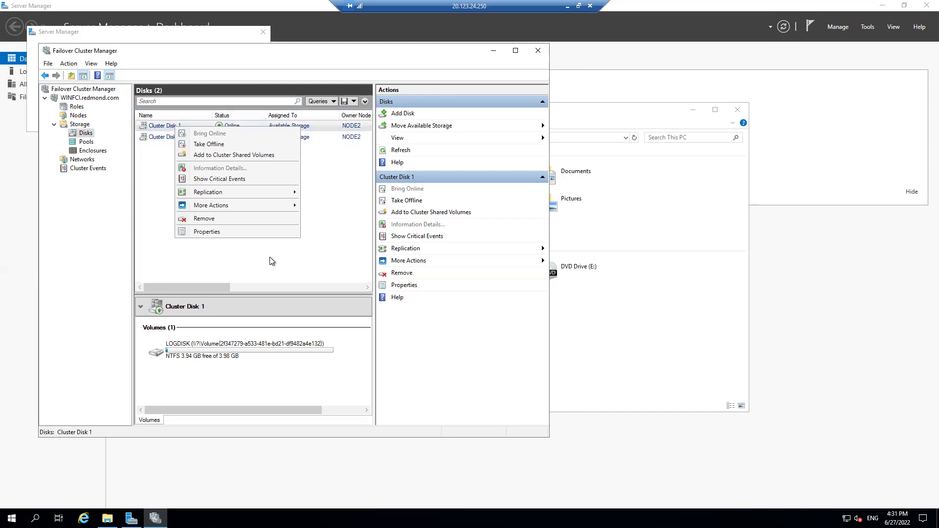
key("Escape")
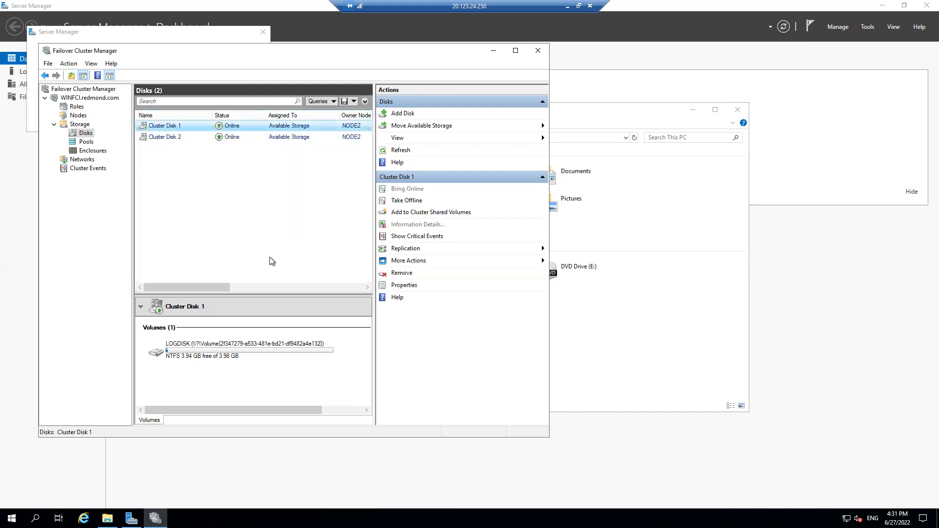
key("super+r")
type("dis")
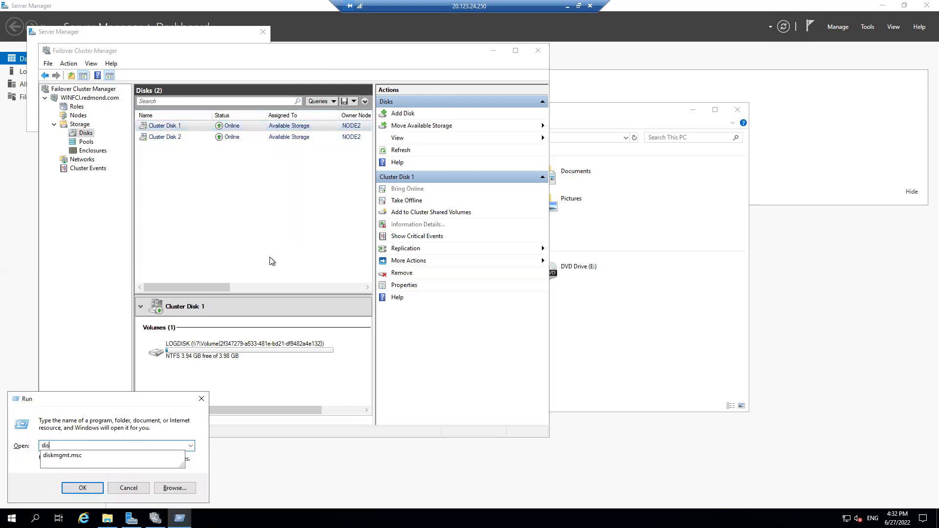
key("Down")
key("Return")
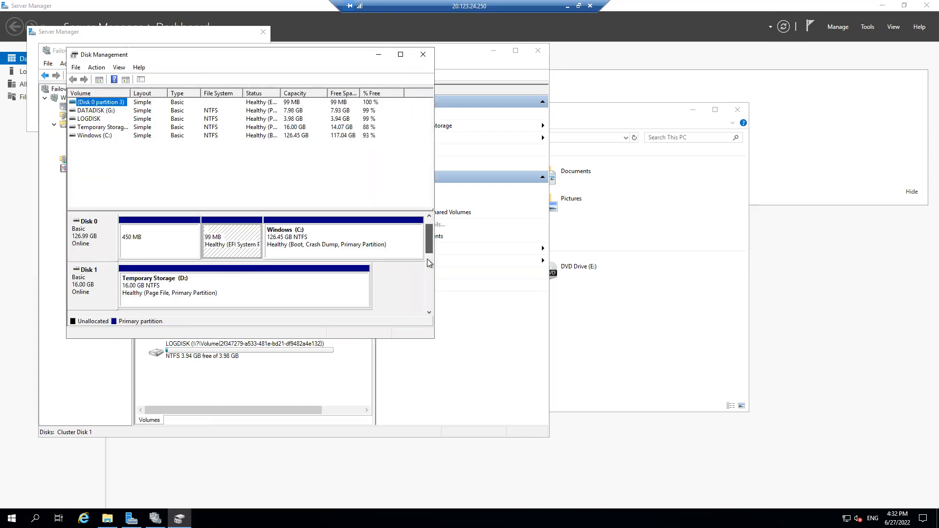
left_click(427, 259)
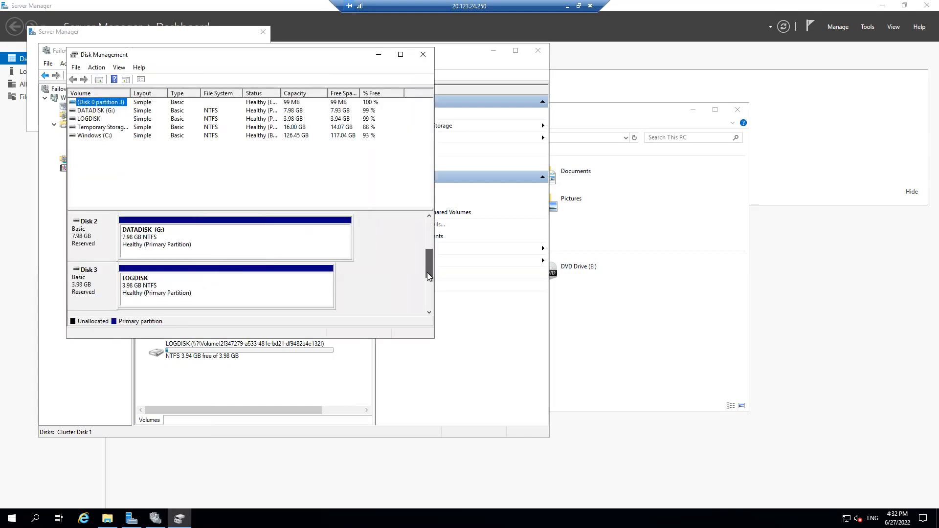
Step: Assign drive letter L to the LOGDISK volume on Disk 3 and return to Failover Cluster Manager
right_click(150, 285)
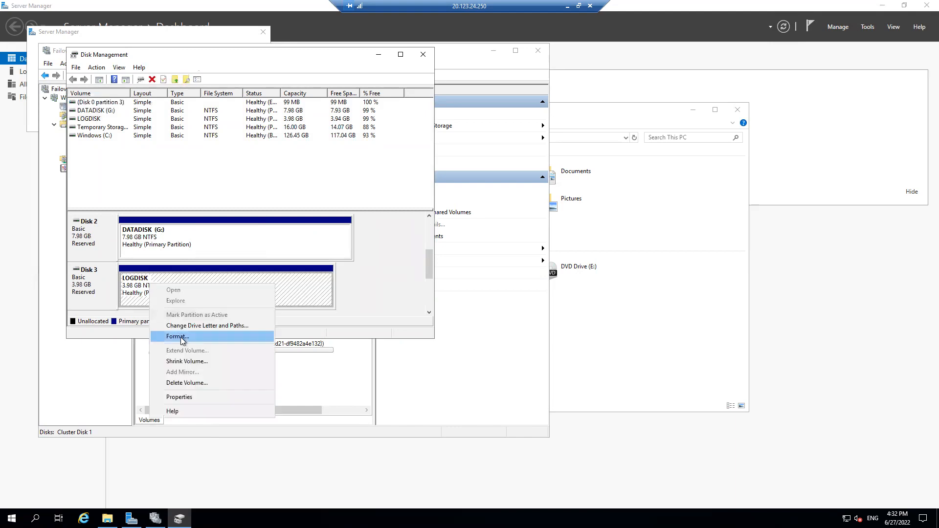
left_click(200, 326)
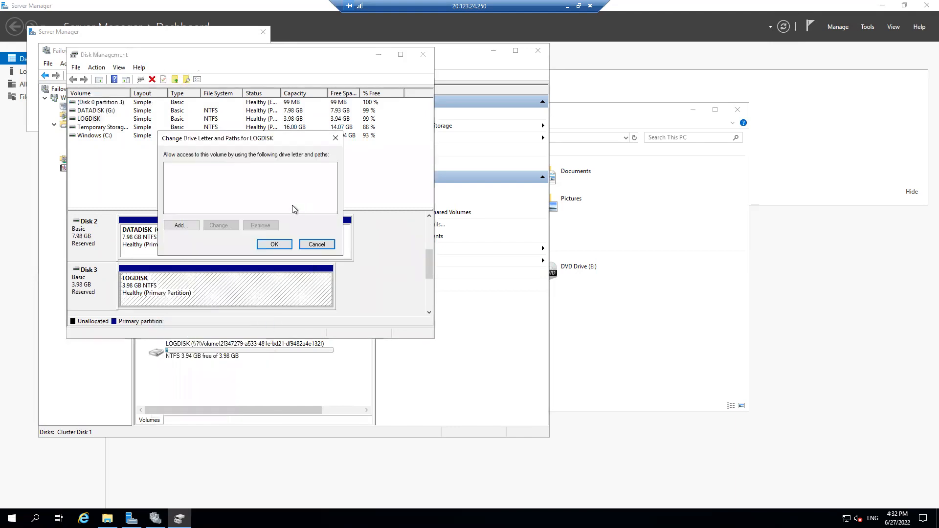
left_click(181, 225)
left_click(333, 183)
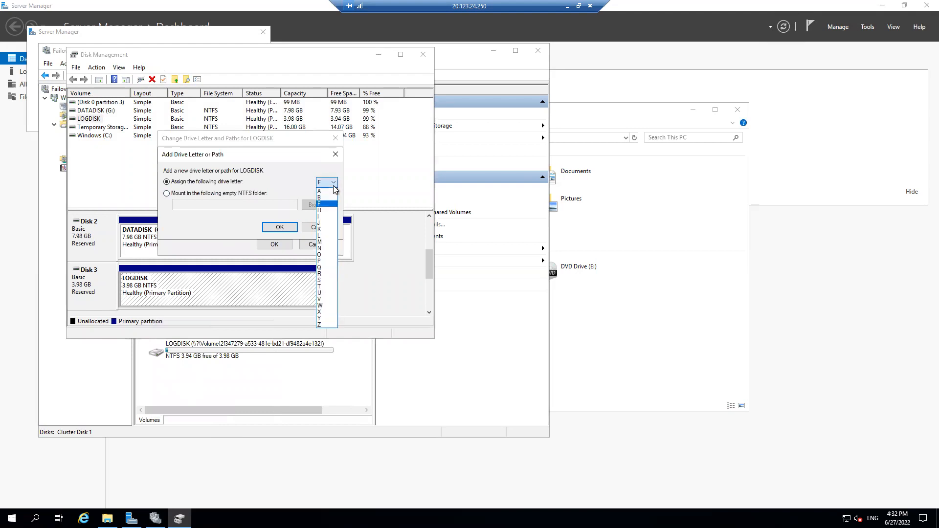
left_click(325, 236)
left_click(280, 227)
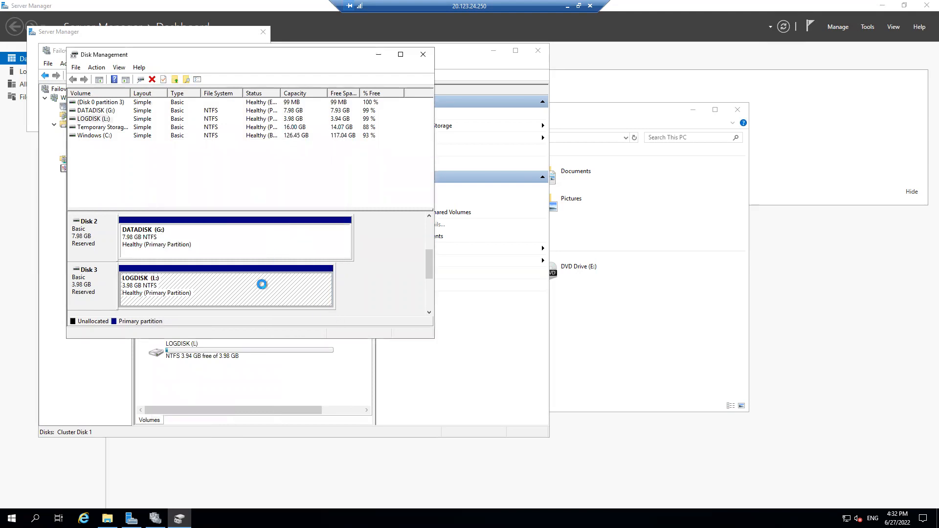
left_click(259, 385)
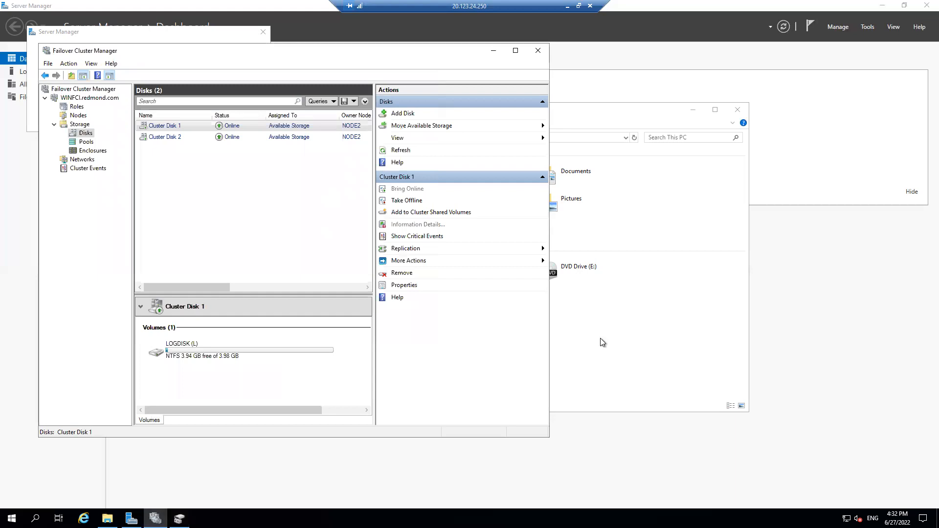
left_click(601, 340)
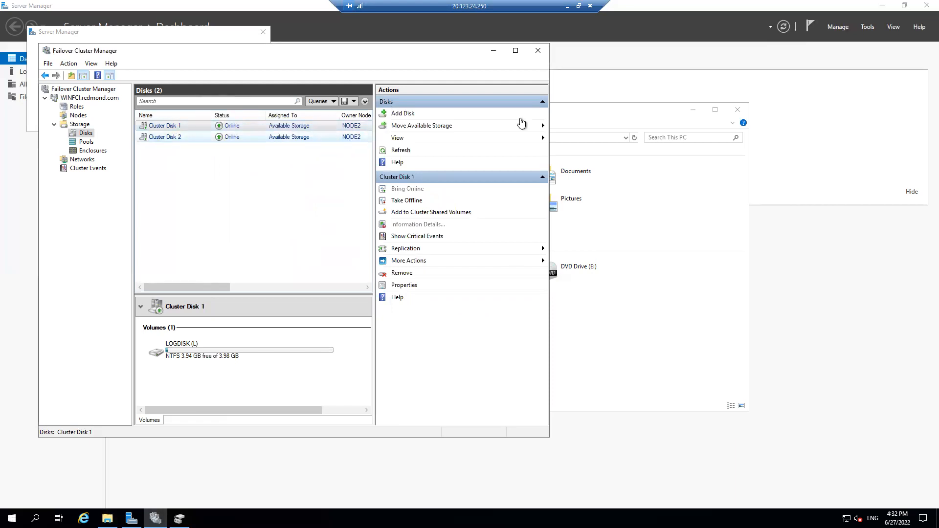
Step: Switch to the NODE1 remote session and check the This PC drive list for the cluster disks
left_click(567, 6)
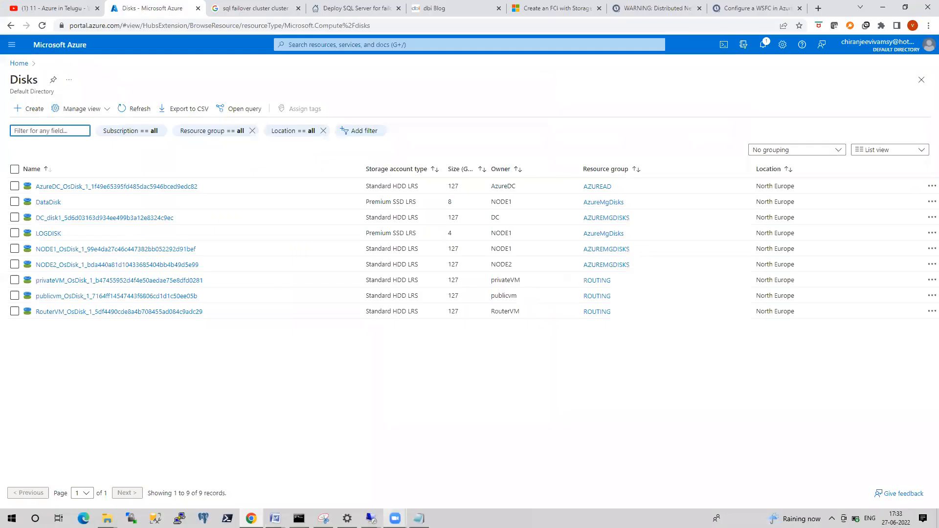
mouse_move(372, 519)
left_click(363, 484)
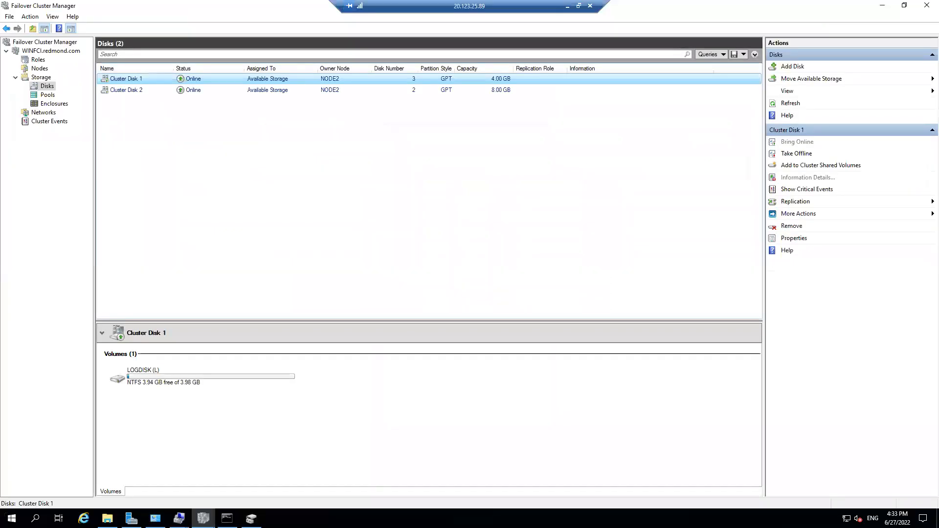
left_click(107, 518)
left_click(231, 224)
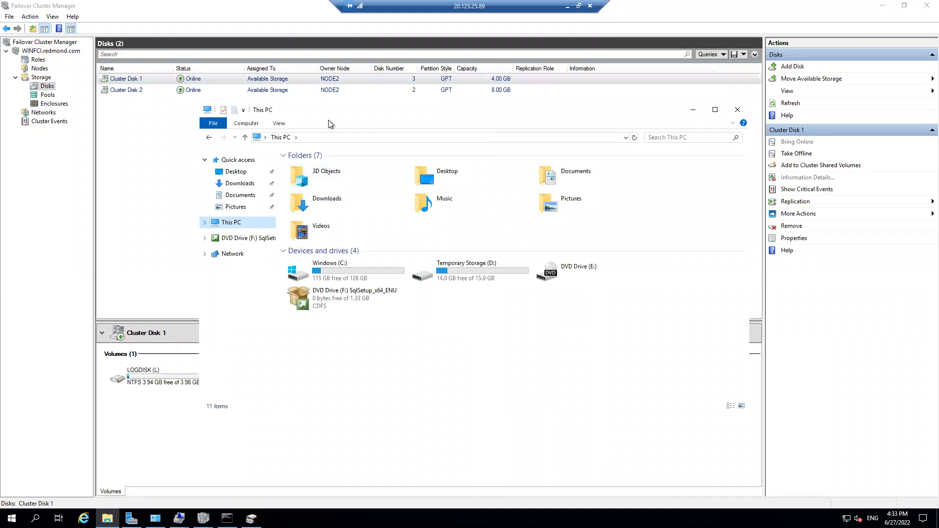
Step: Move the cluster's available storage to NODE1 and check its drives in This PC
left_click(799, 83)
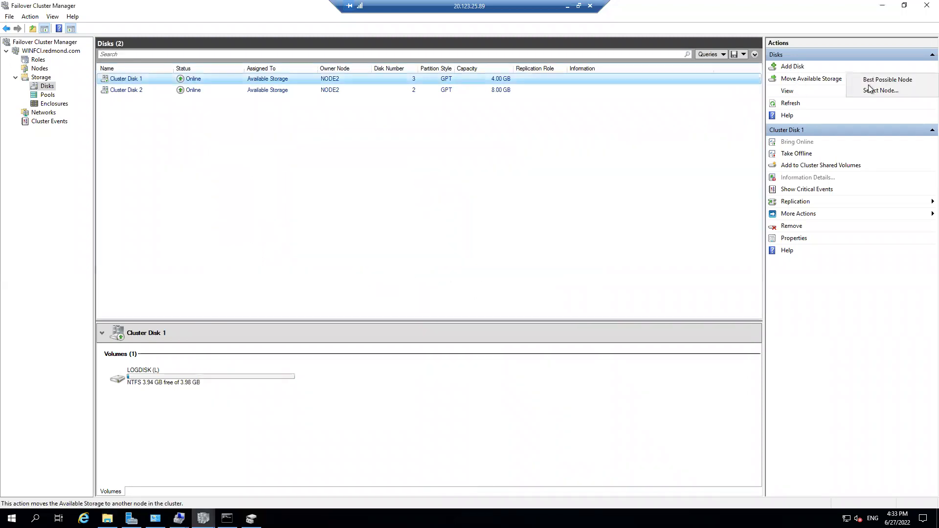
left_click(869, 89)
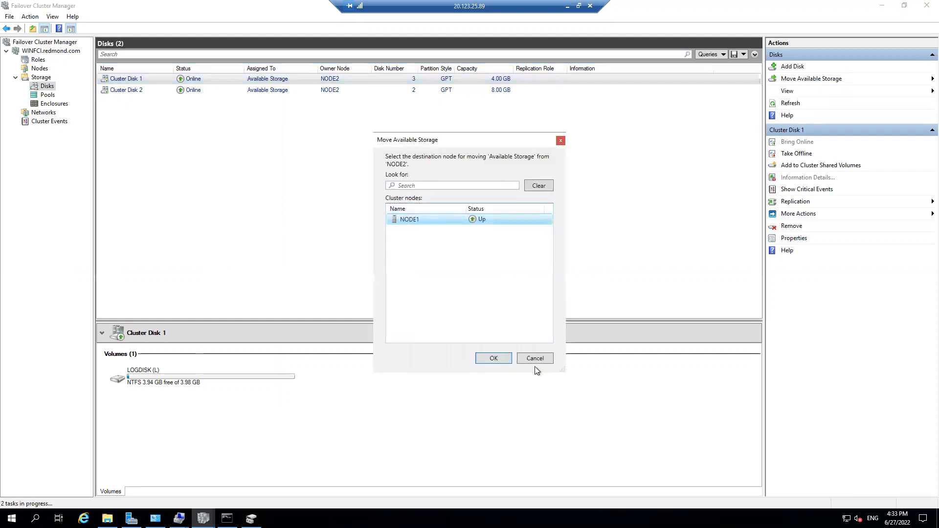
left_click(494, 358)
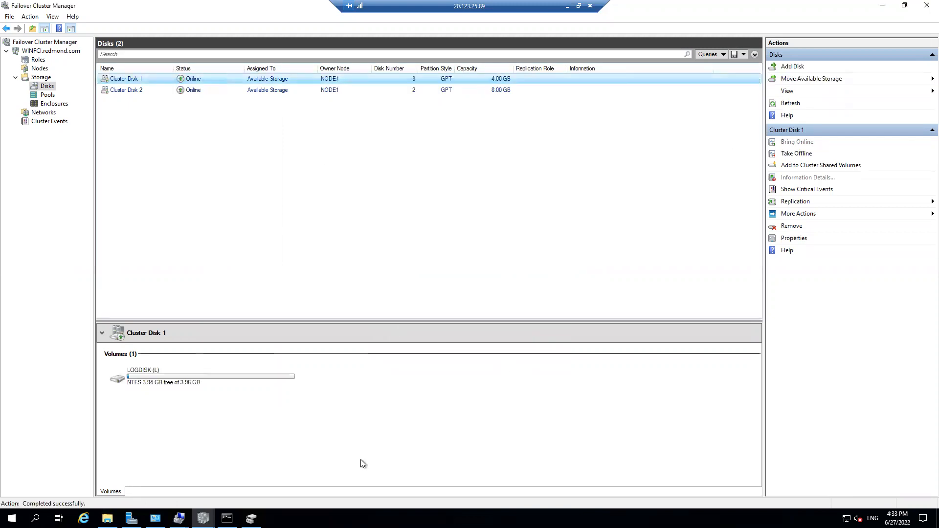
left_click(107, 519)
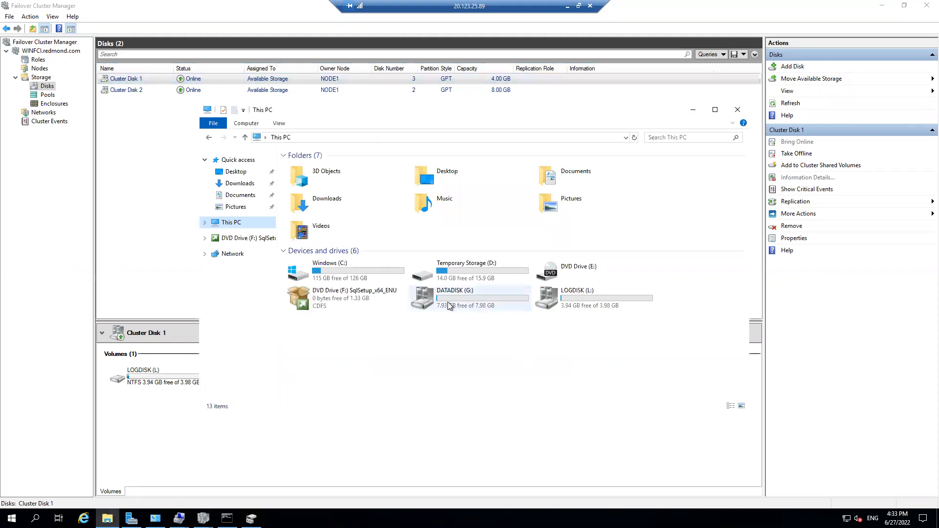
Step: Switch to the NODE2 remote session and check the drives in This PC after the storage move
left_click(567, 5)
mouse_move(377, 518)
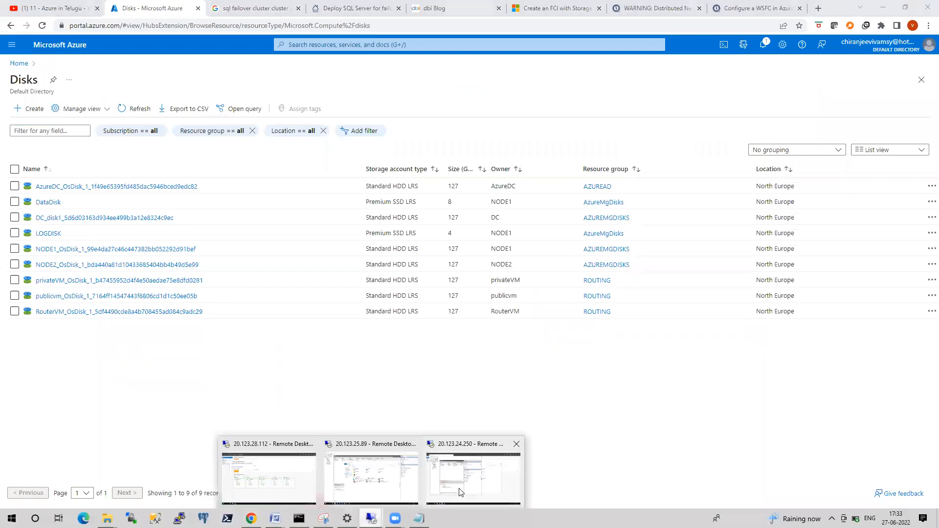
left_click(387, 465)
left_click(107, 519)
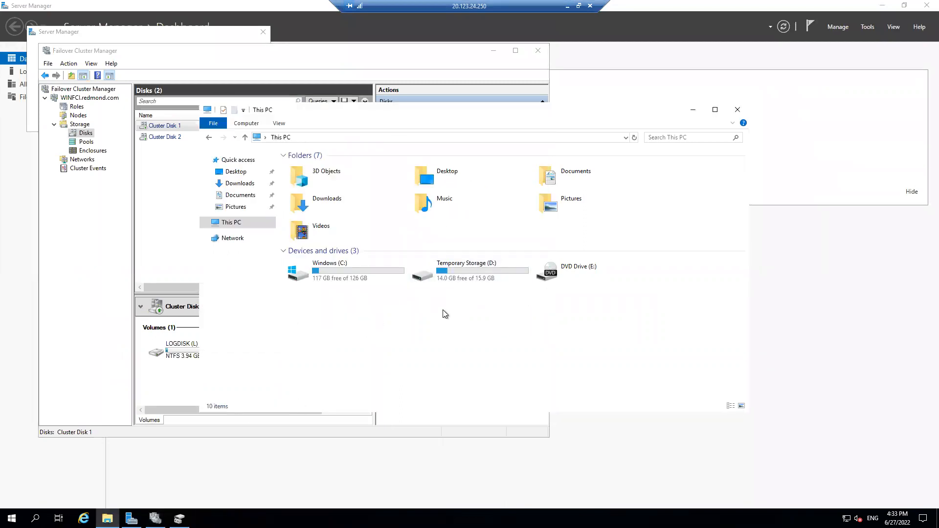
Step: Return to the NODE1 session and run setup from the SqlSetup_x64_ENU DVD drive (F:) as administrator
left_click(569, 7)
mouse_move(371, 517)
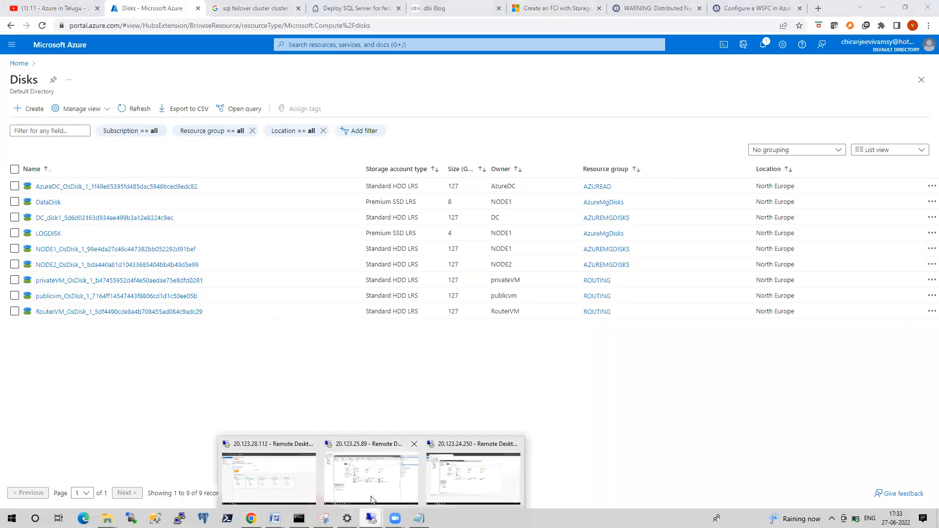
left_click(371, 489)
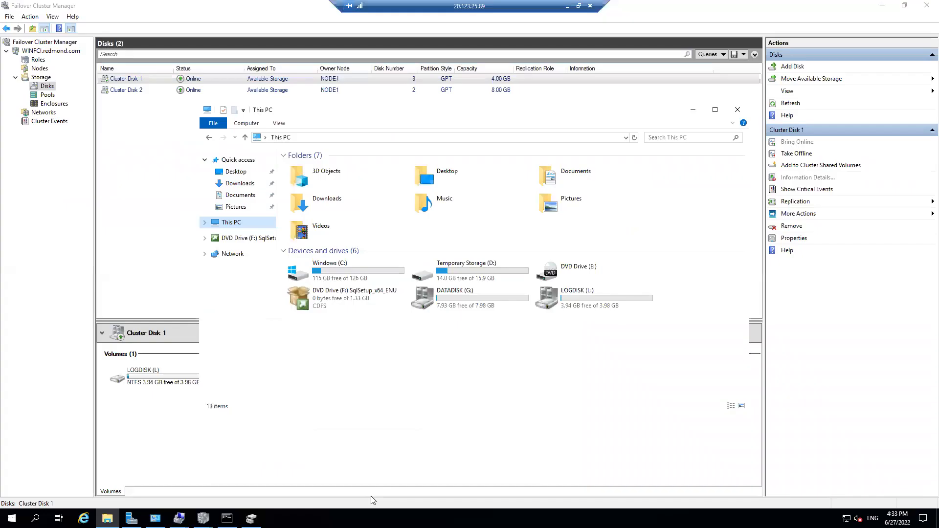
right_click(343, 299)
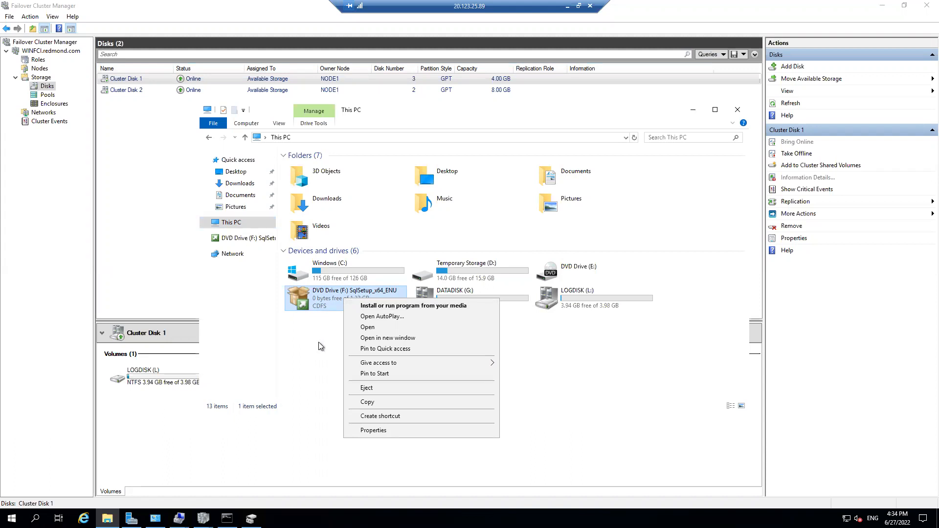
left_click(402, 343)
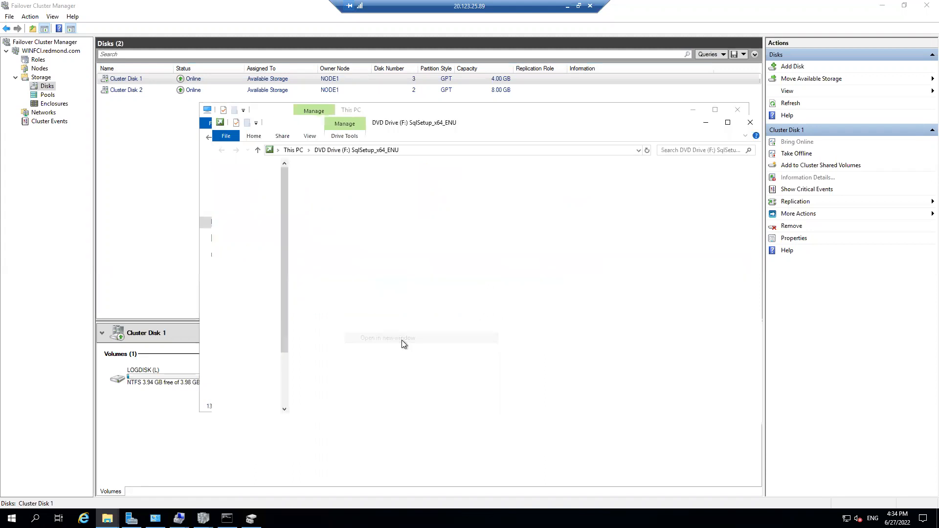
right_click(319, 251)
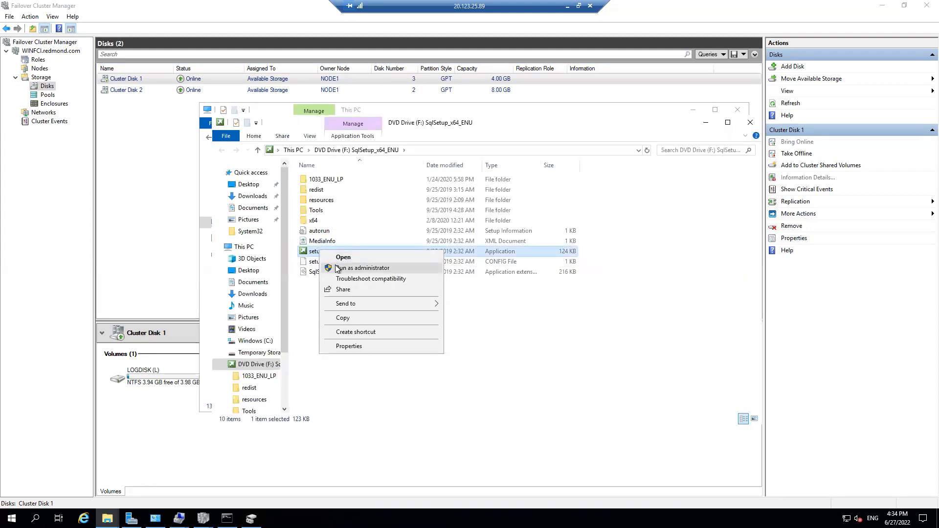
left_click(363, 267)
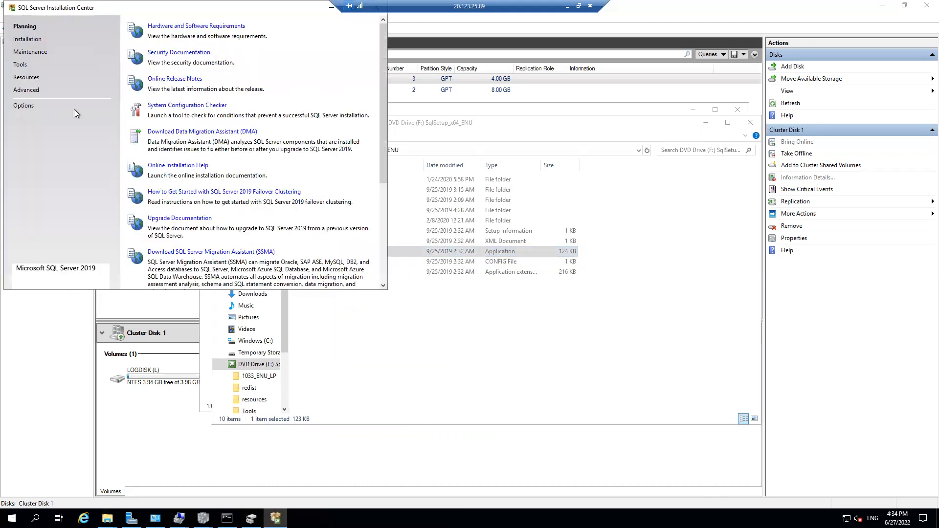
Step: Start a new SQL Server failover cluster installation and keep the free Developer edition
left_click(29, 40)
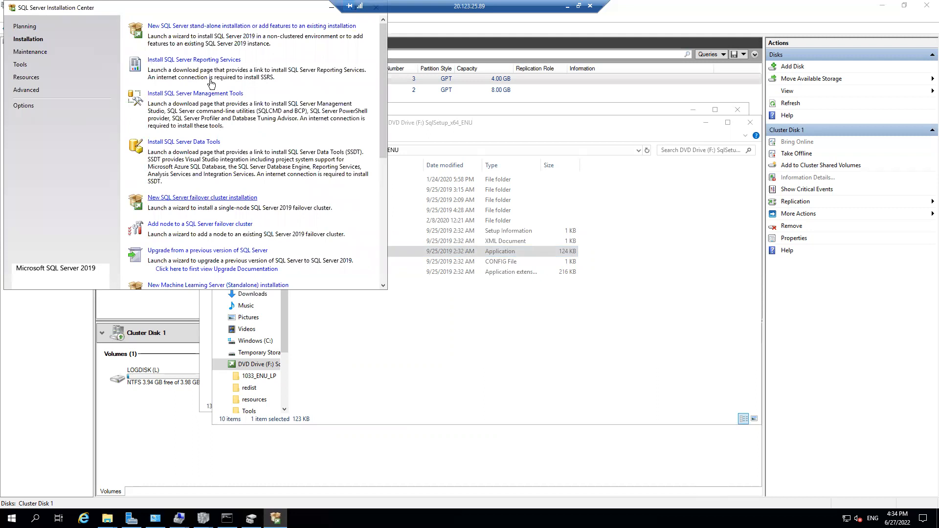
left_click(204, 198)
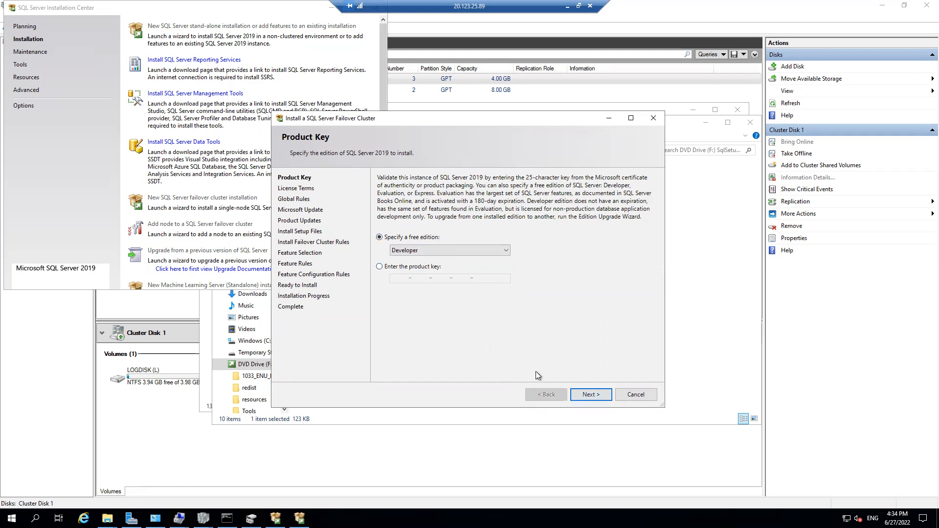
left_click(591, 395)
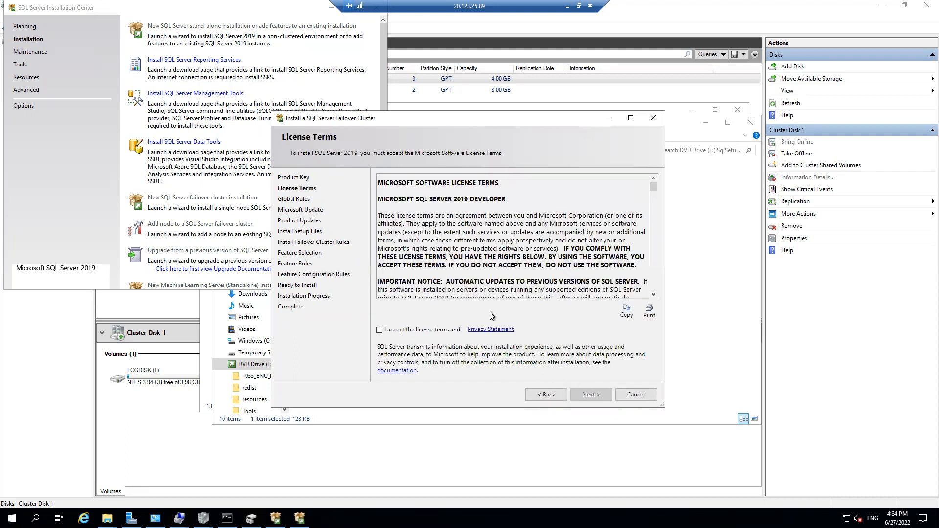
Step: Accept the license terms, show the global rule details, and continue past Microsoft Update without enabling update checks
left_click(379, 330)
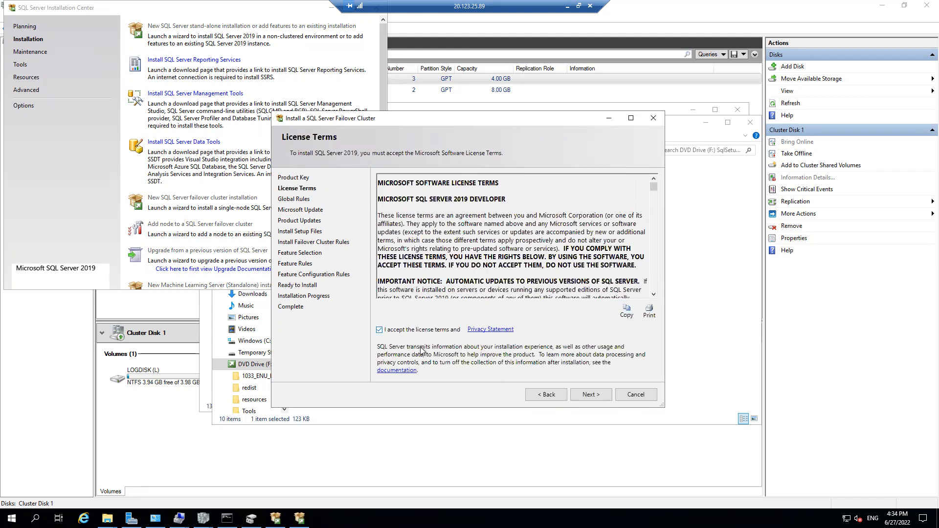
left_click(591, 394)
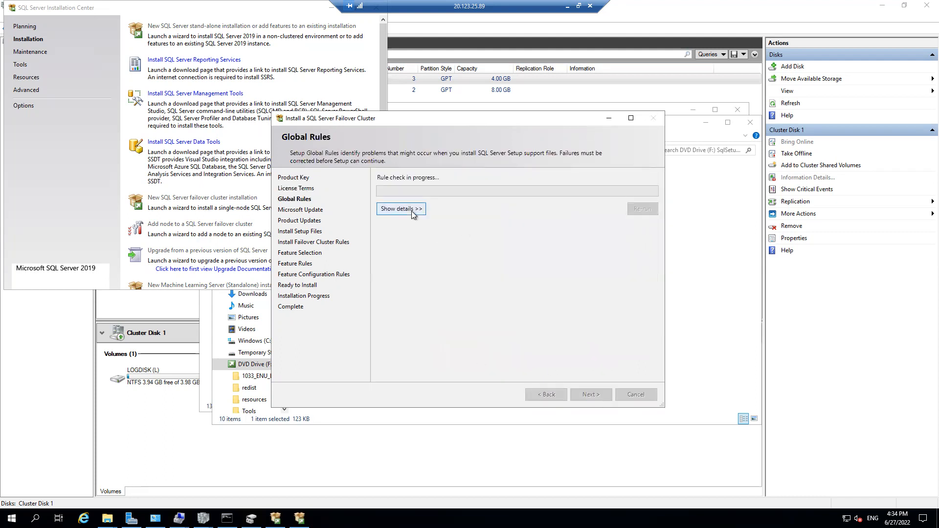
left_click(410, 210)
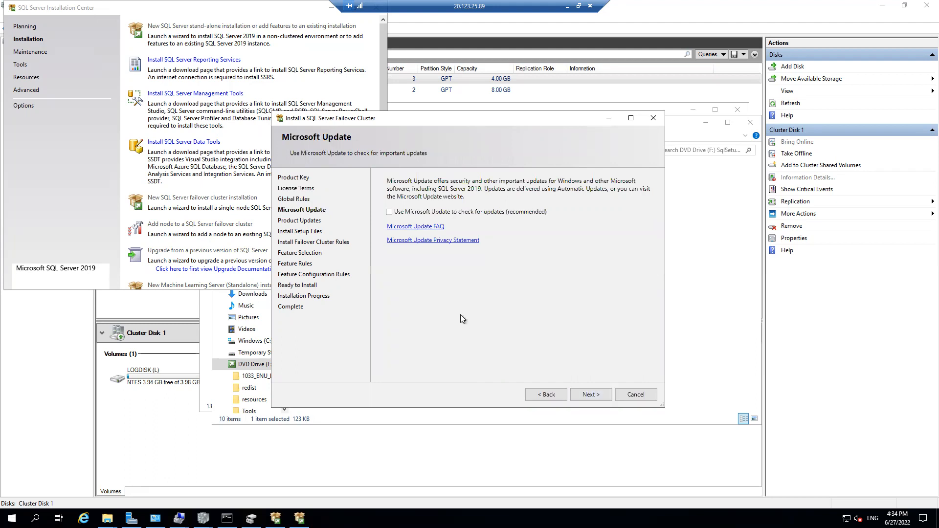
left_click(587, 394)
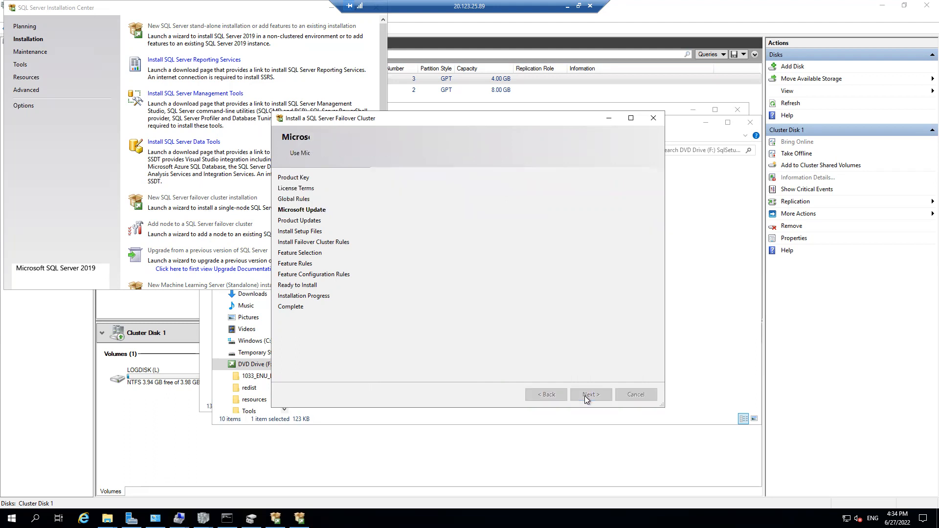
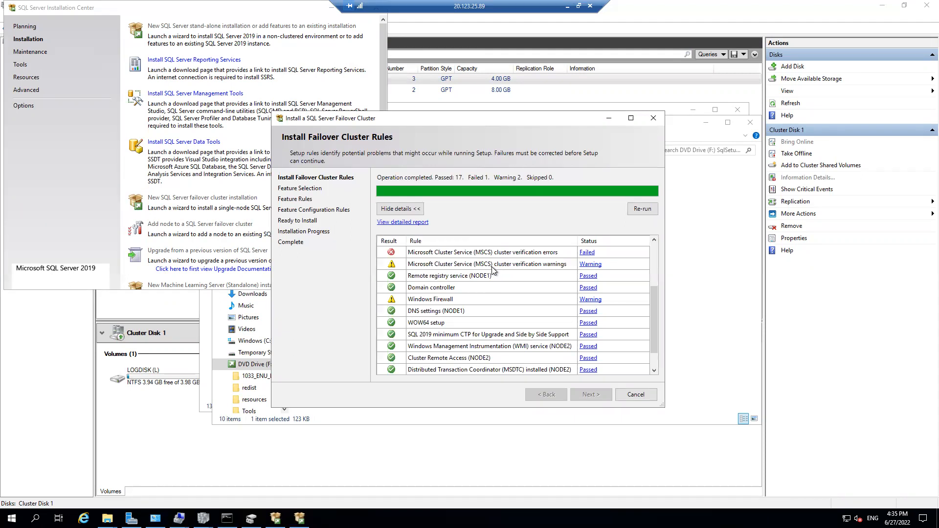
Step: Read the result of the failed MSCS cluster verification errors rule and view the WINFCI.redmond.com cluster summary in Failover Cluster Manager
left_click(587, 252)
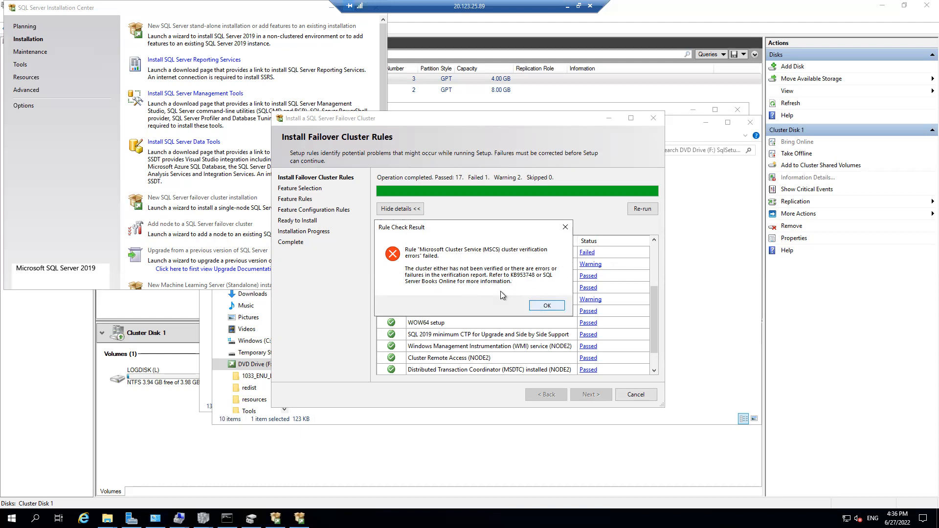
left_click(55, 428)
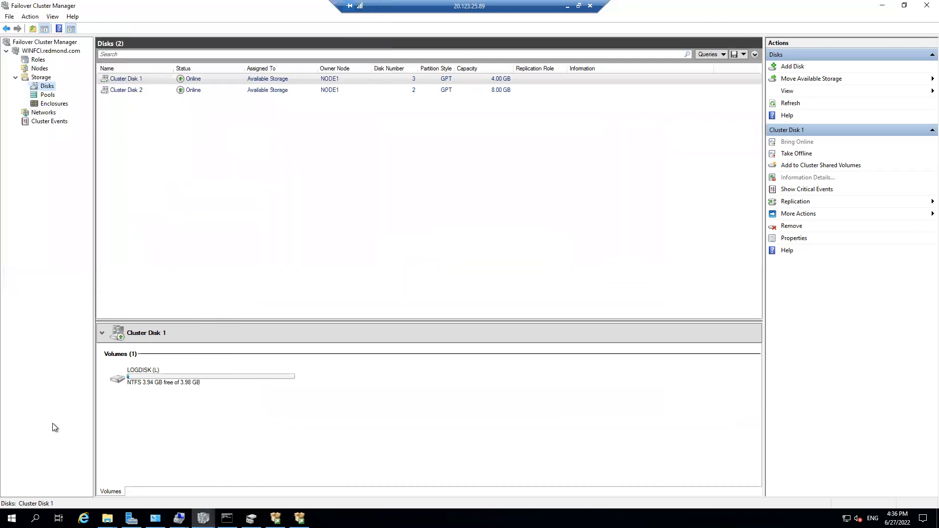
left_click(54, 51)
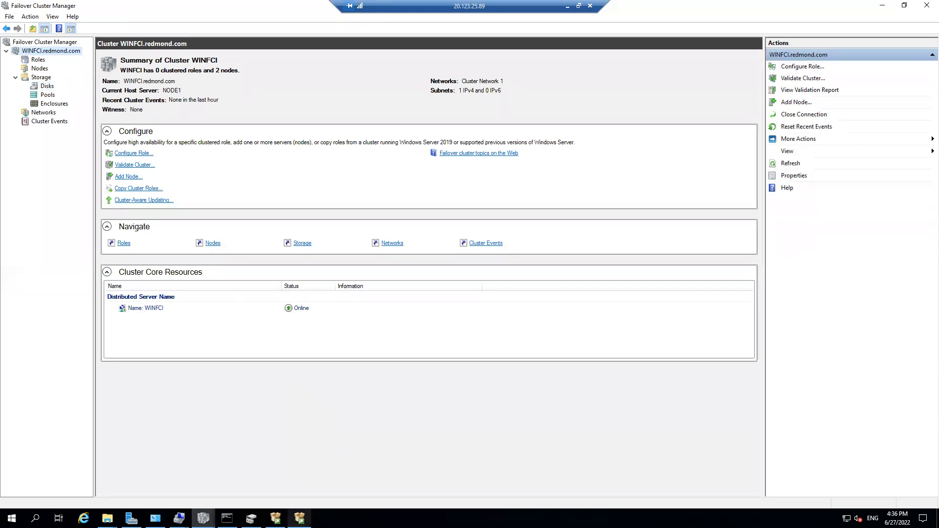
left_click(299, 519)
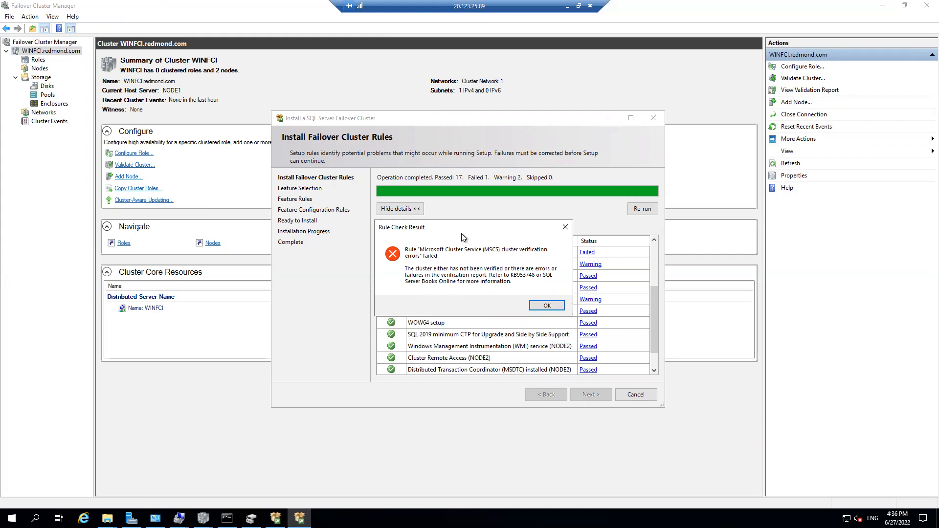
left_click_drag(463, 234, 462, 160)
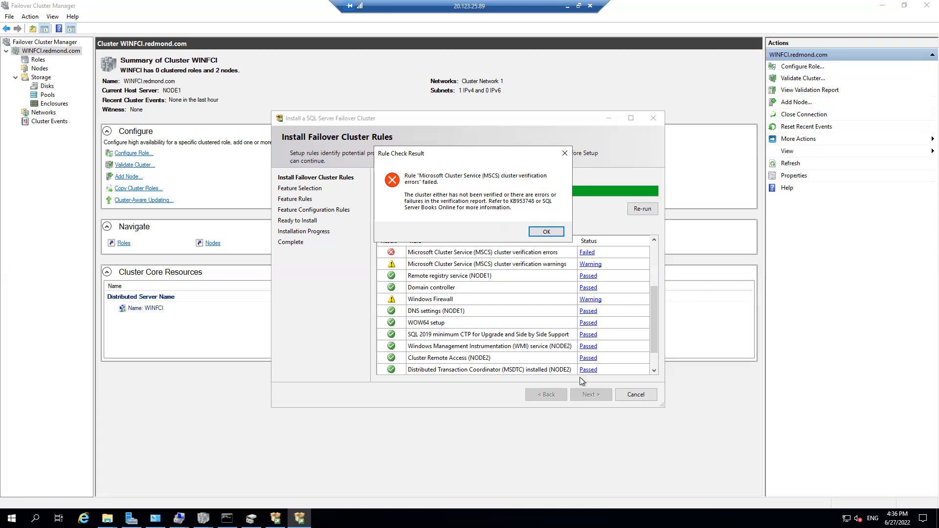
left_click(547, 232)
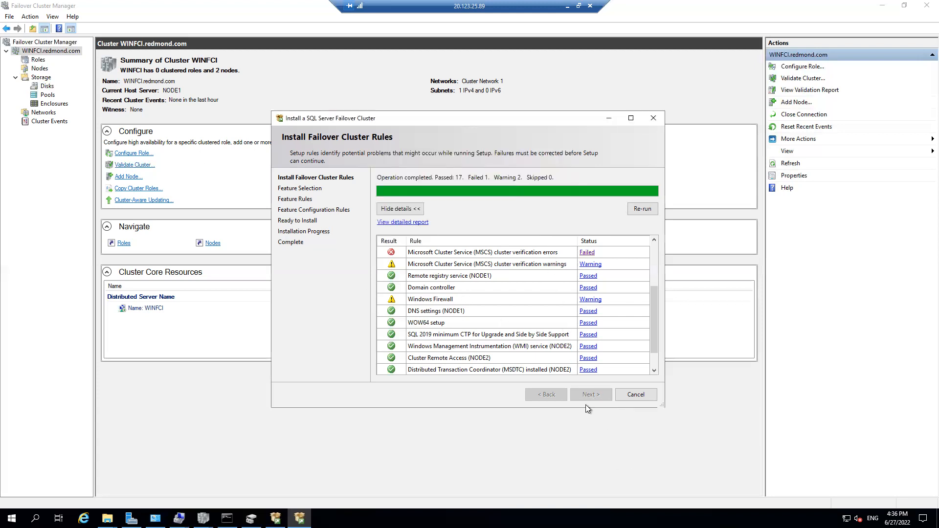
Step: Start validating the WINFCI cluster with all recommended tests
left_click(130, 165)
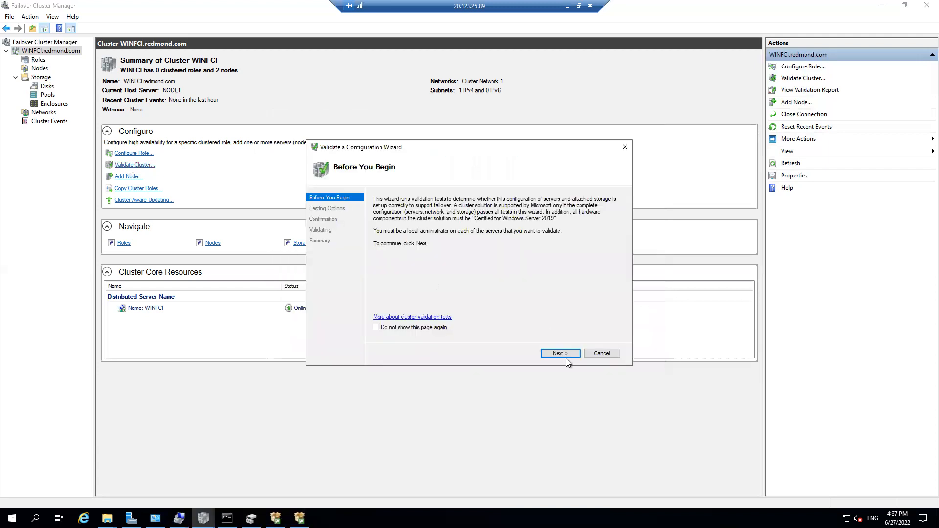
left_click(560, 354)
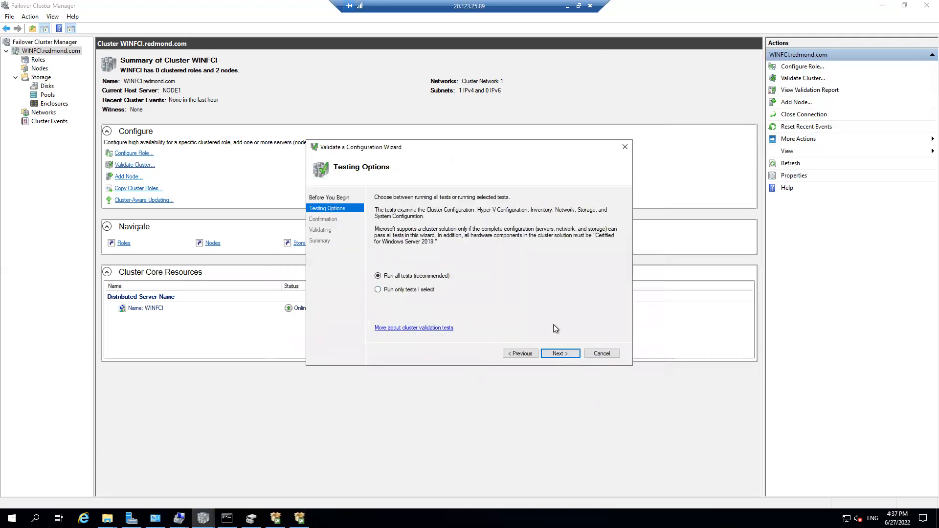
left_click(565, 357)
left_click(562, 355)
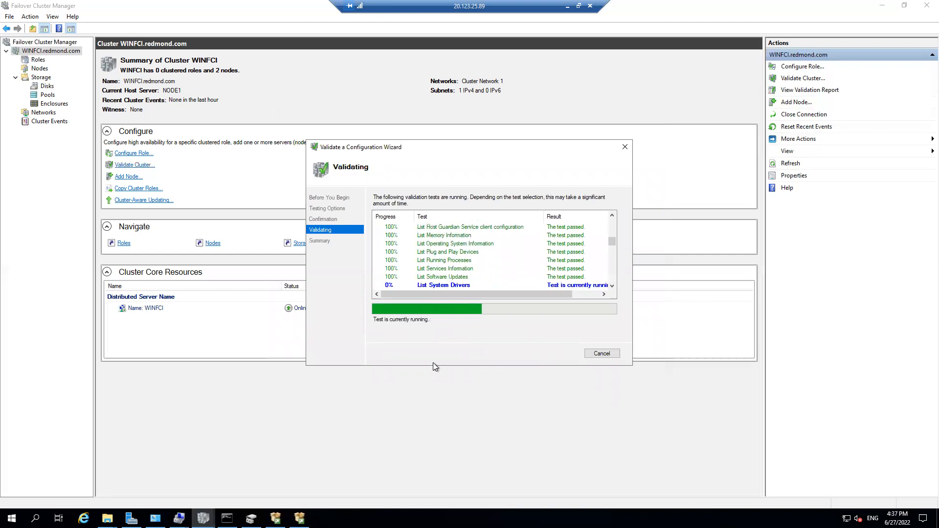
Step: Switch to the domain controller's remote session and open Active Directory Users and Computers with dsa.msc
left_click(568, 7)
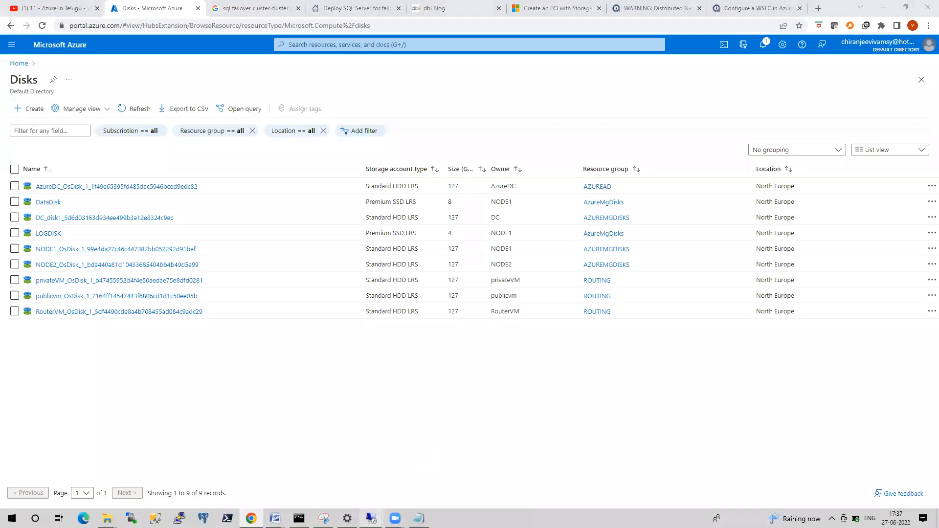
mouse_move(371, 519)
left_click(302, 493)
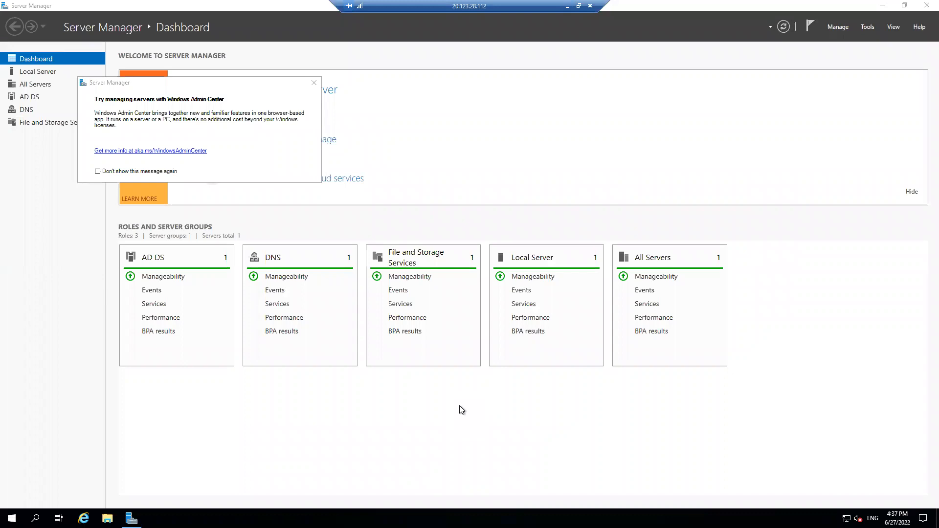
key("super+r")
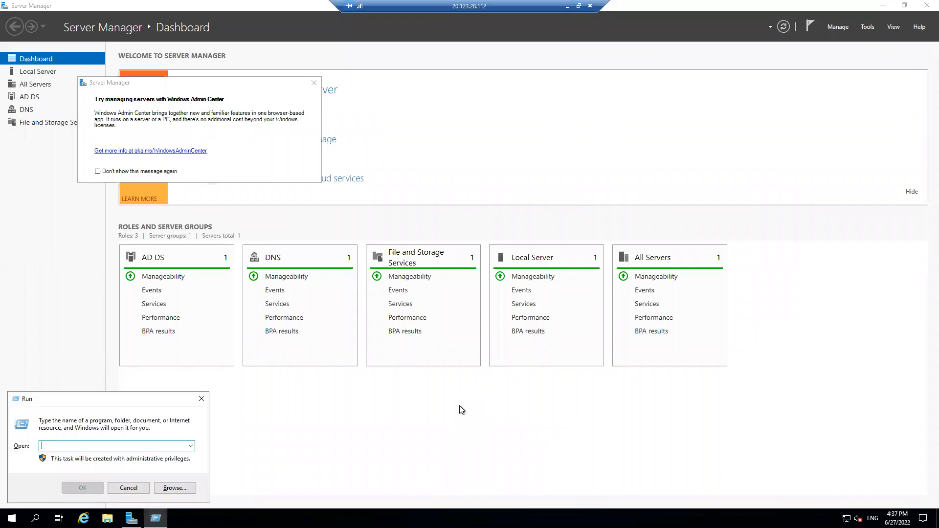
type("dsa.msc")
key("Return")
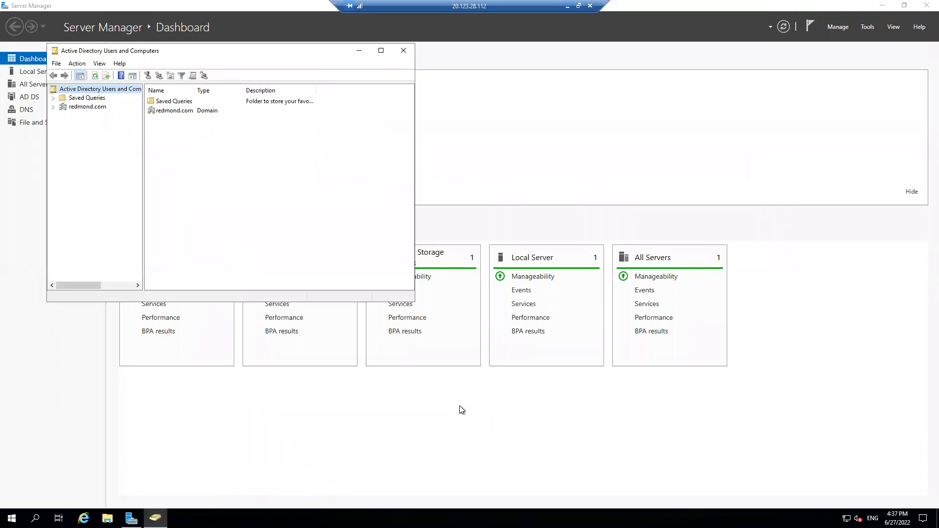
Step: Start a new user in the Users container of redmond.com with first name and logon name SQLSVC, and continue to the password settings
double_click(87, 107)
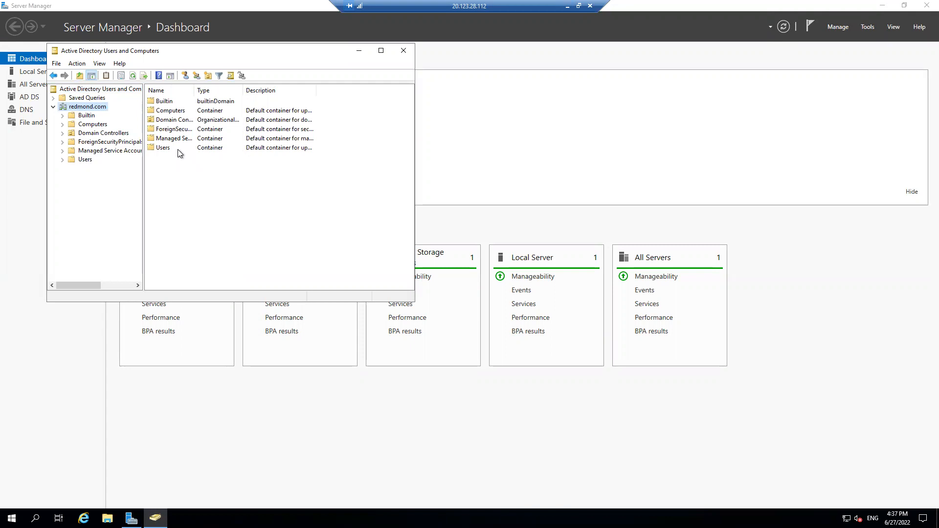
left_click(85, 160)
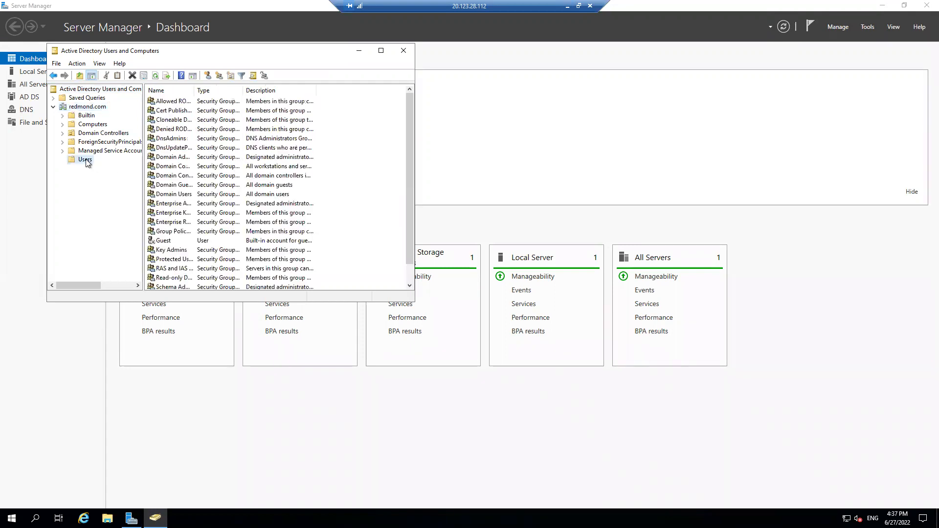
right_click(86, 160)
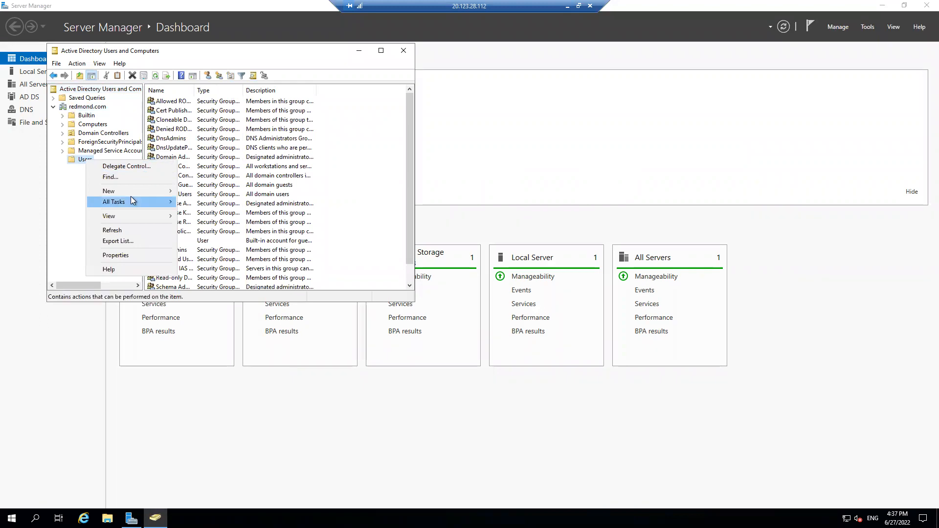
mouse_move(155, 194)
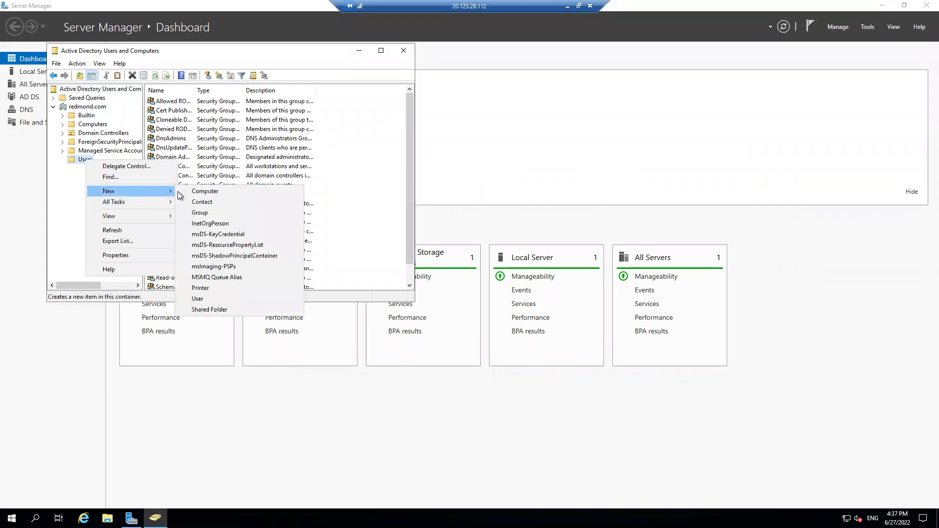
left_click(210, 298)
type("SQL")
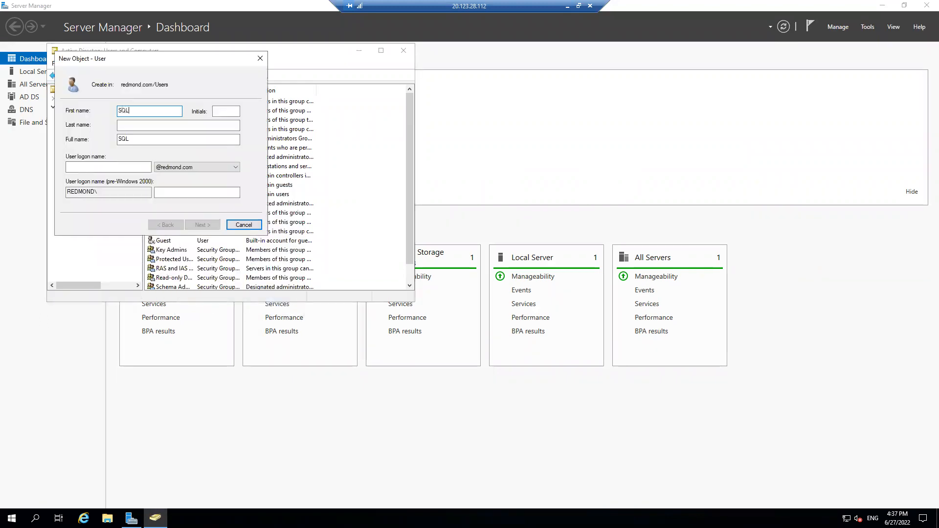
type("SVC")
key("Tab")
key("Tab")
key("Tab")
key("Tab")
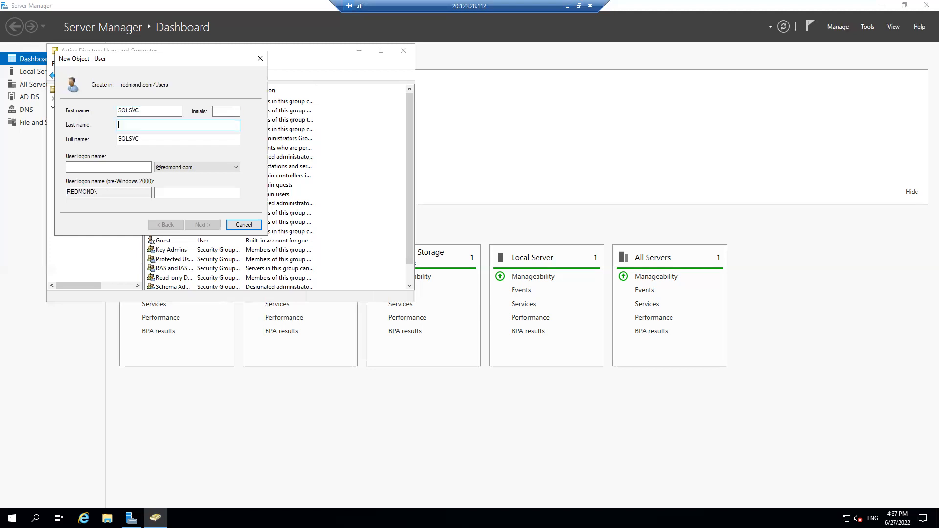
type("SQLSVC")
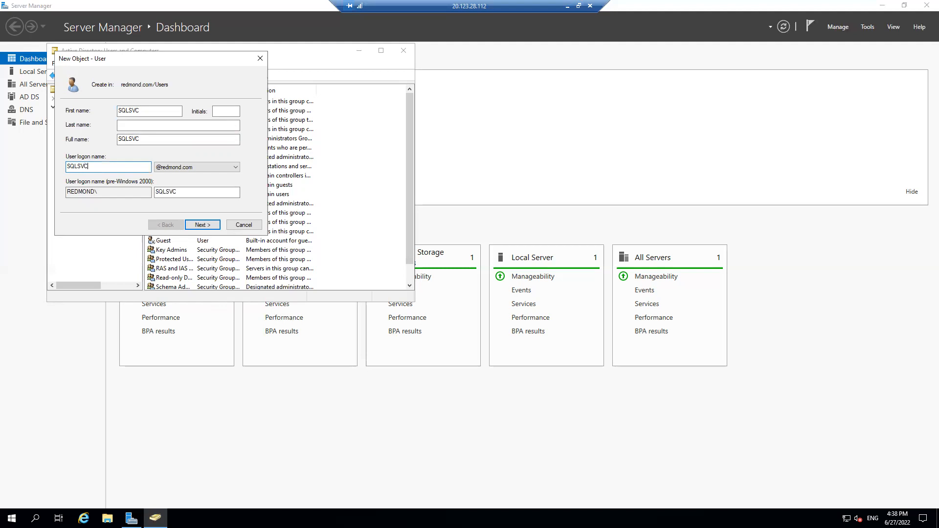
left_click(204, 225)
Step: Enter and confirm the SQLSVC account password without requiring a change at next logon, and finish creating the user
left_click(69, 142)
left_click(139, 110)
type("**********")
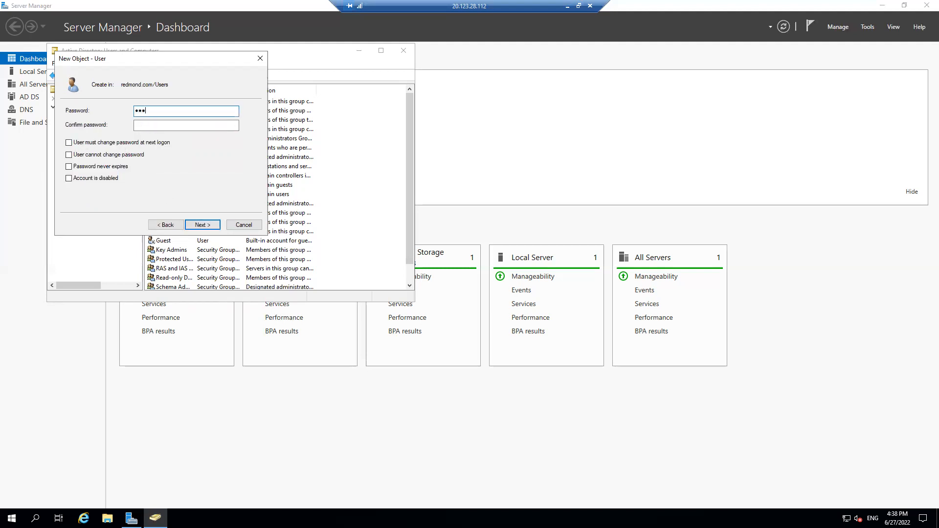
key("Tab")
type("*********")
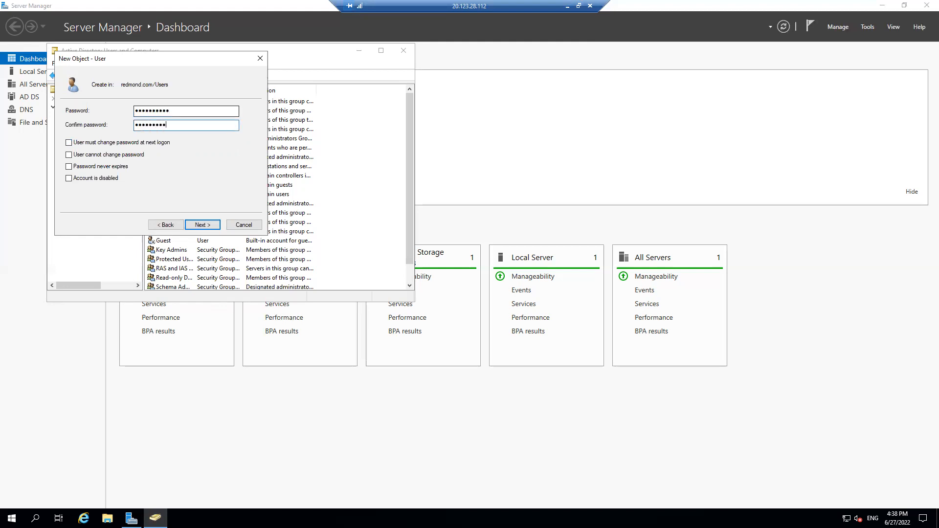
left_click(205, 225)
left_click(207, 225)
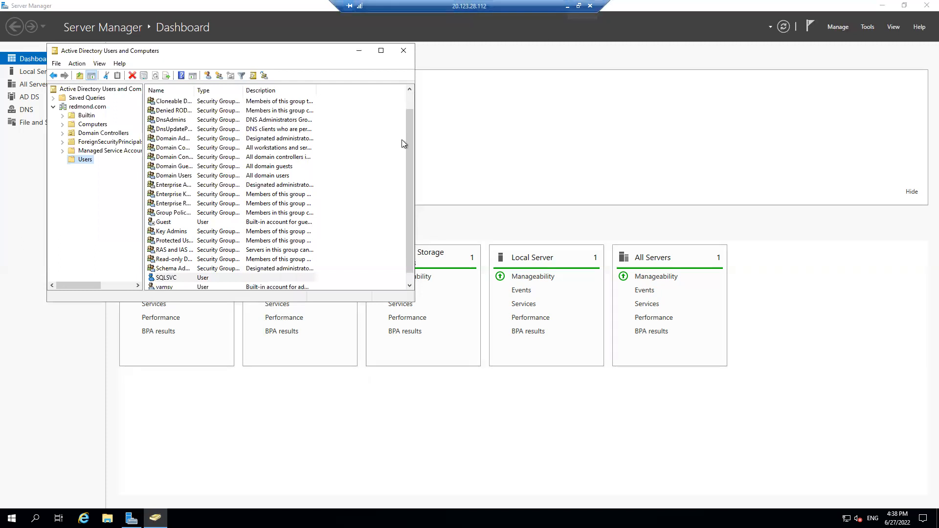
Step: Return to the NODE1 session, finish the cluster validation wizard, and re-run the SQL Server failover cluster rules
left_click(567, 4)
mouse_move(370, 518)
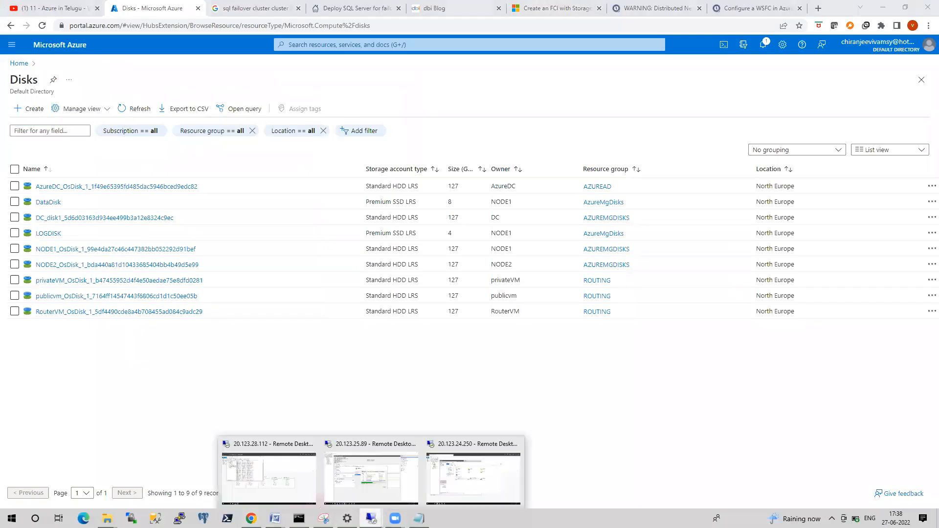
left_click(381, 494)
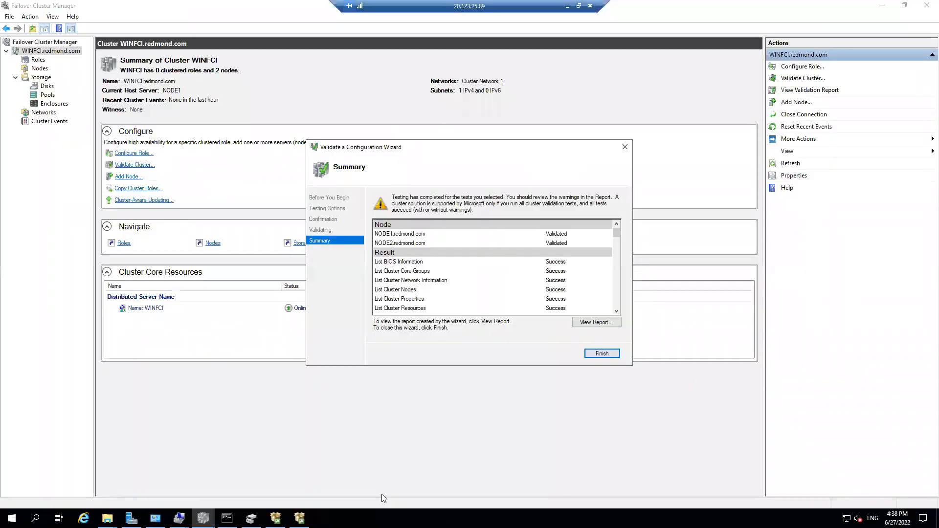
left_click(602, 353)
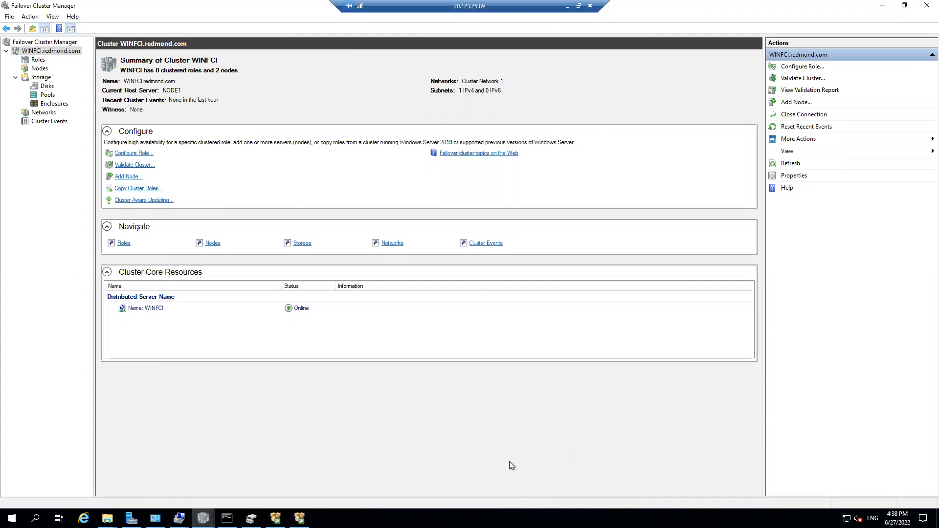
left_click(300, 519)
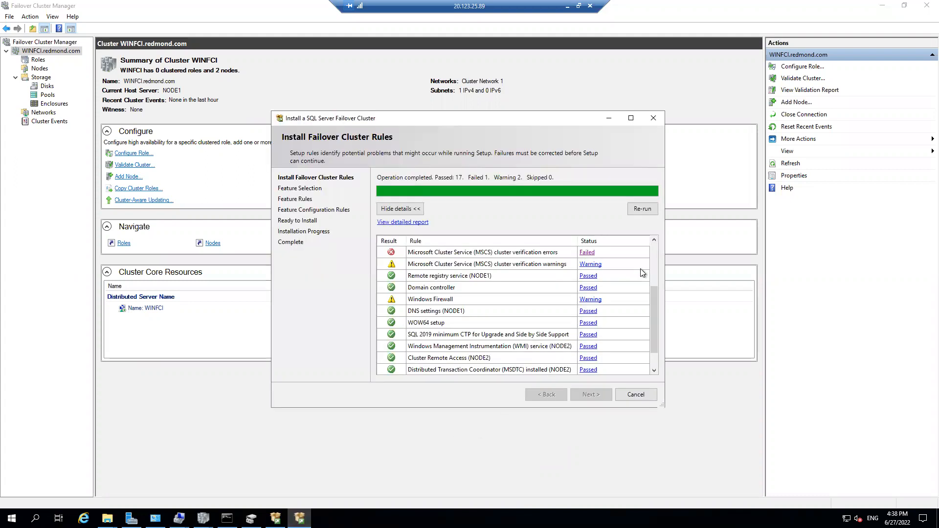
left_click(642, 209)
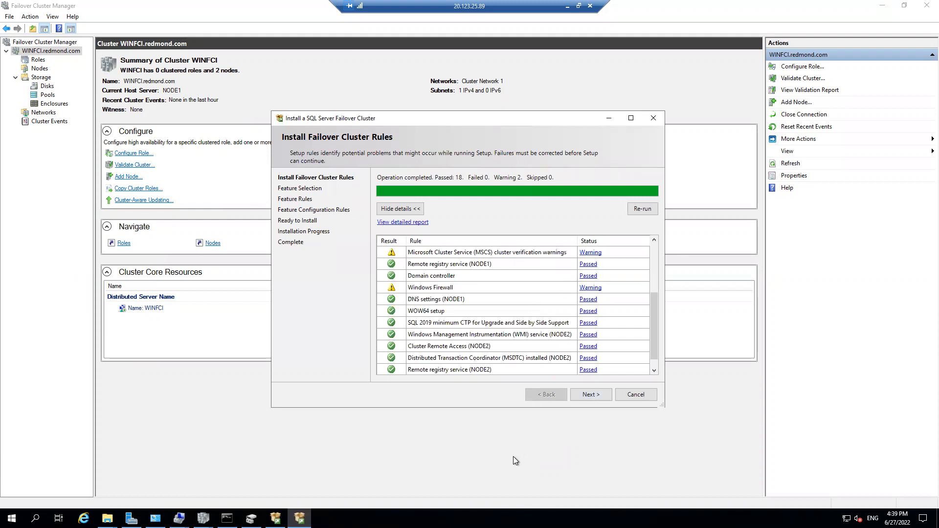
Step: Open firewall.cpl on NODE1 and bring up the advanced Windows Defender Firewall properties
key("super+r")
type("firewall.cpl")
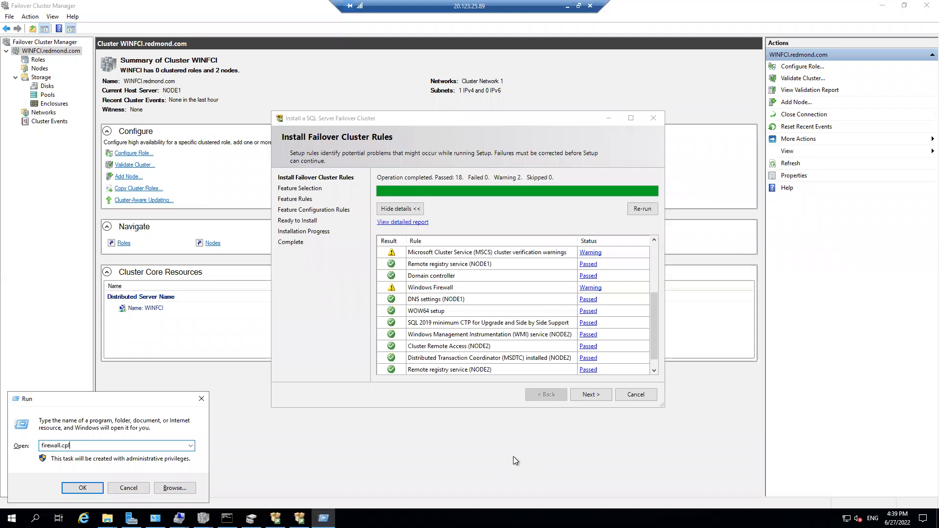
key("Return")
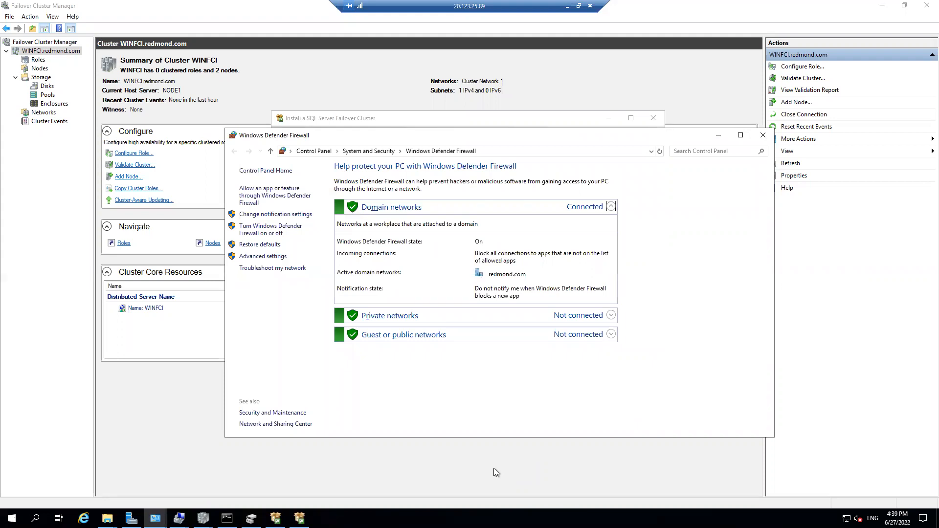
left_click(269, 259)
left_click(185, 253)
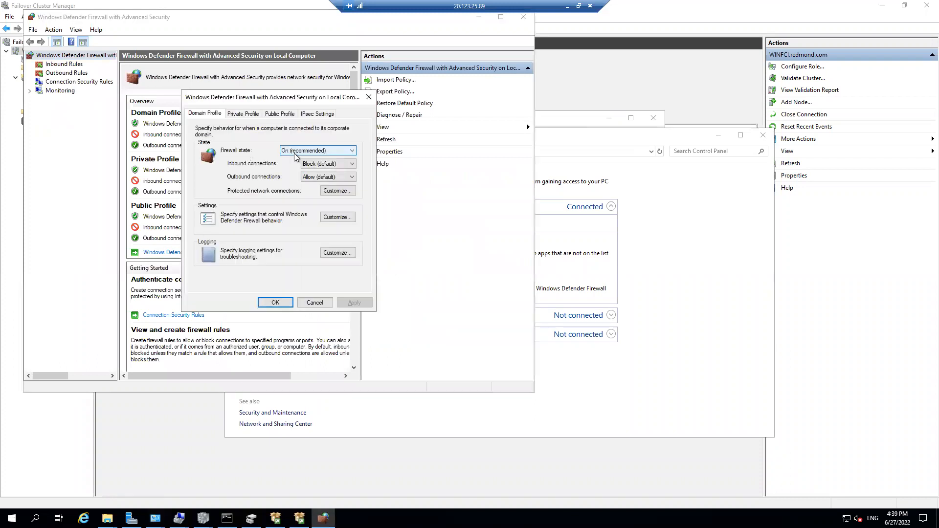
Step: Set the firewall state to Off for the domain, private, and public profiles on NODE1 and apply the change
left_click(295, 156)
left_click(292, 165)
left_click(246, 116)
left_click(313, 150)
left_click(292, 166)
left_click(279, 113)
left_click(297, 150)
left_click(286, 166)
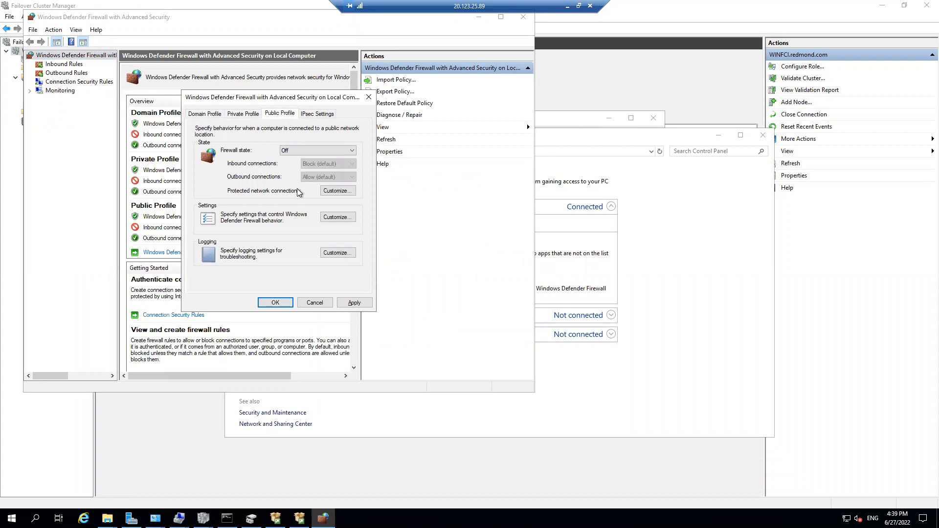
left_click(354, 302)
left_click(275, 303)
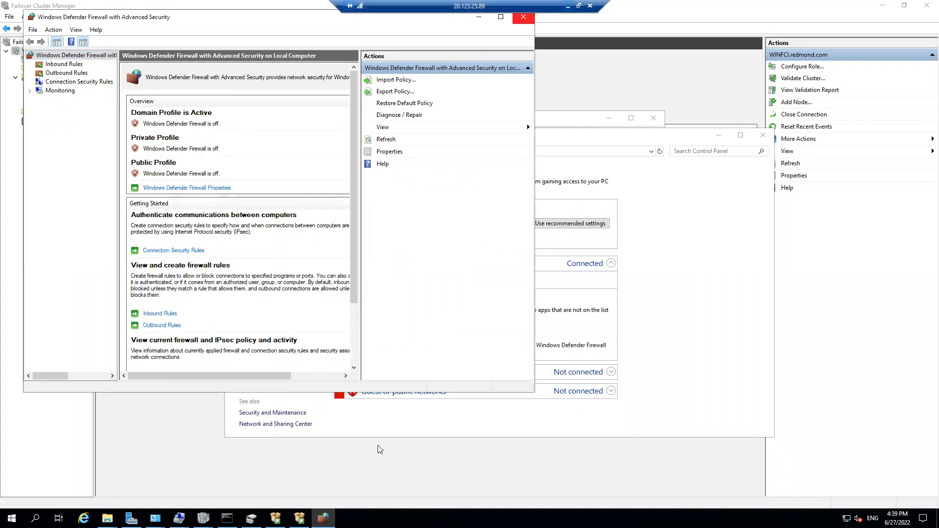
Step: Switch to the 20.123.24.250 node session, open firewall.cpl, and bring up the advanced Windows Defender Firewall properties
left_click(566, 6)
mouse_move(371, 518)
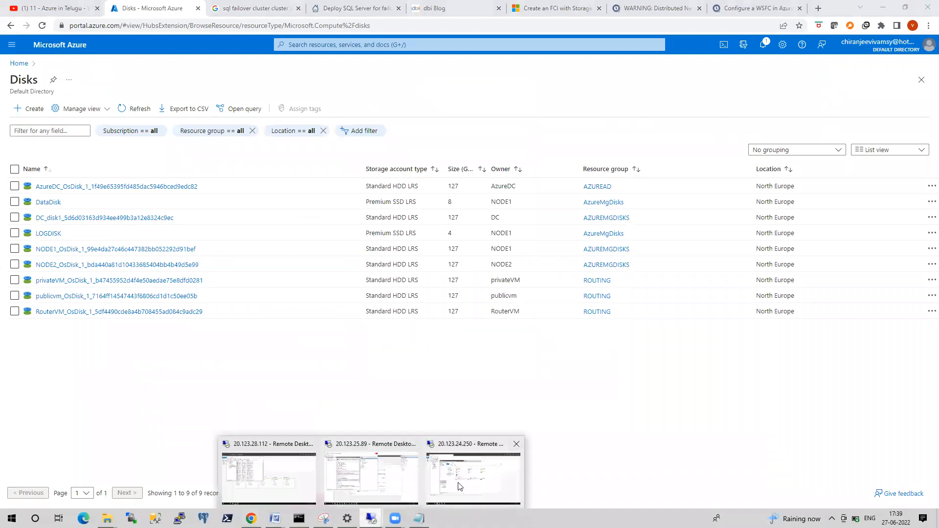
left_click(460, 487)
key("super+r")
type("fire")
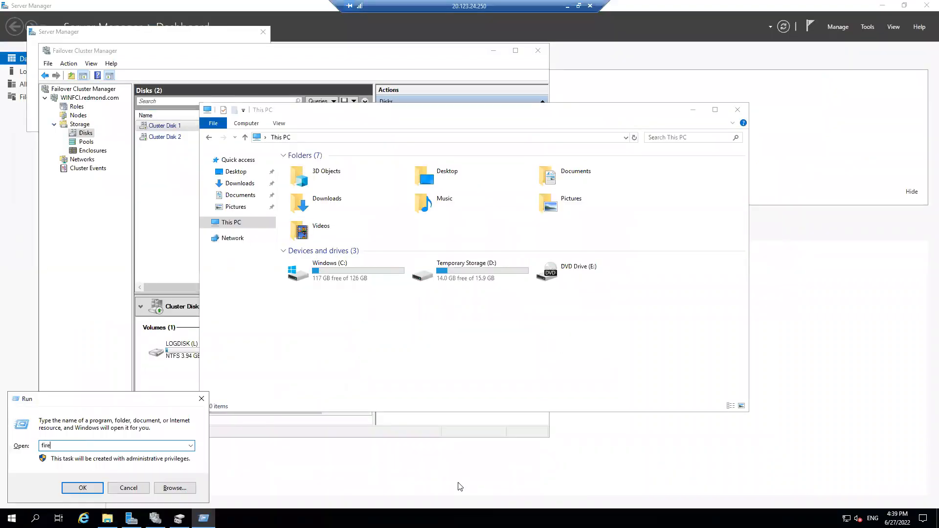
type("wall.cp")
key("Return")
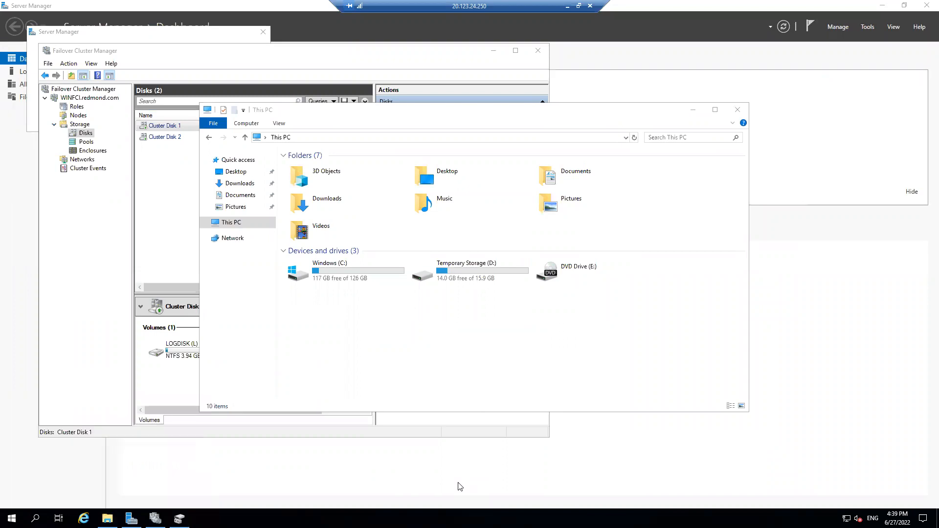
left_click(249, 243)
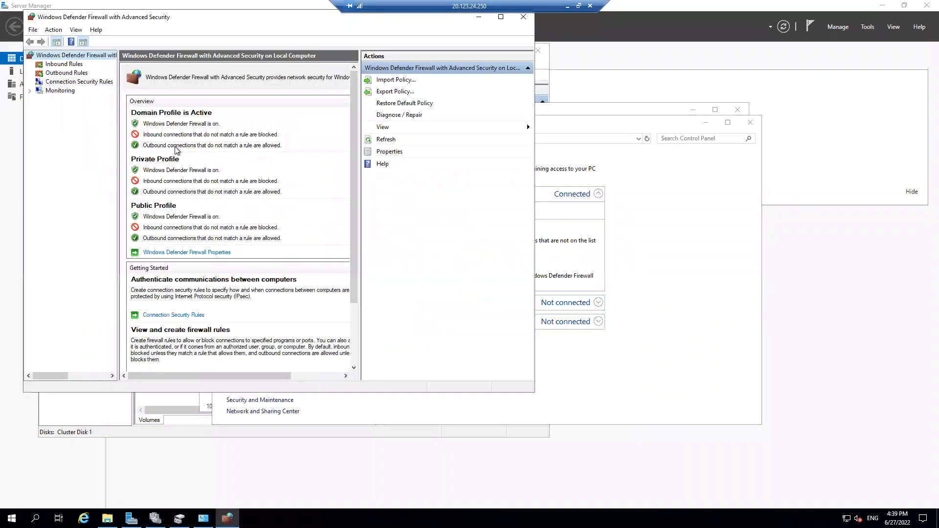
left_click(182, 253)
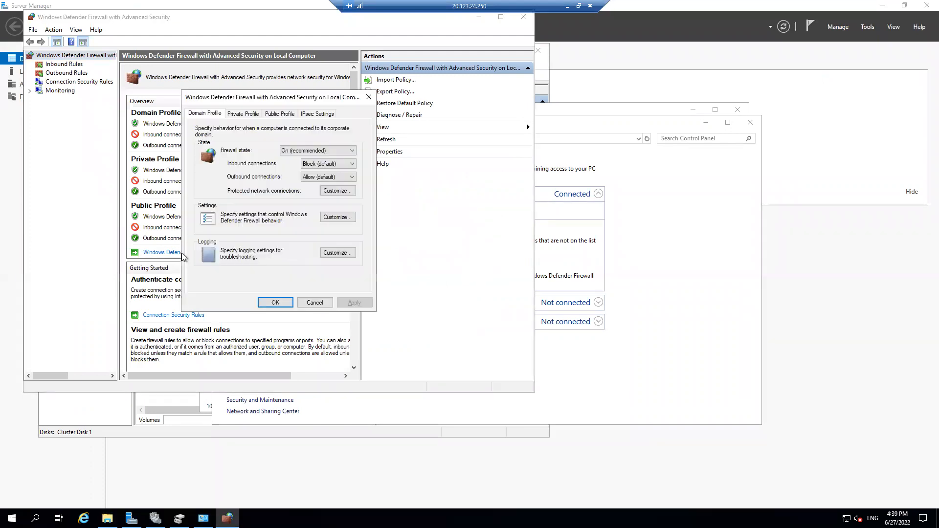
Step: Set the firewall state to Off for the domain, private, and public profiles on this node and apply the change
left_click(298, 155)
left_click(304, 158)
left_click(244, 113)
left_click(296, 150)
left_click(301, 158)
left_click(280, 114)
left_click(297, 154)
left_click(294, 166)
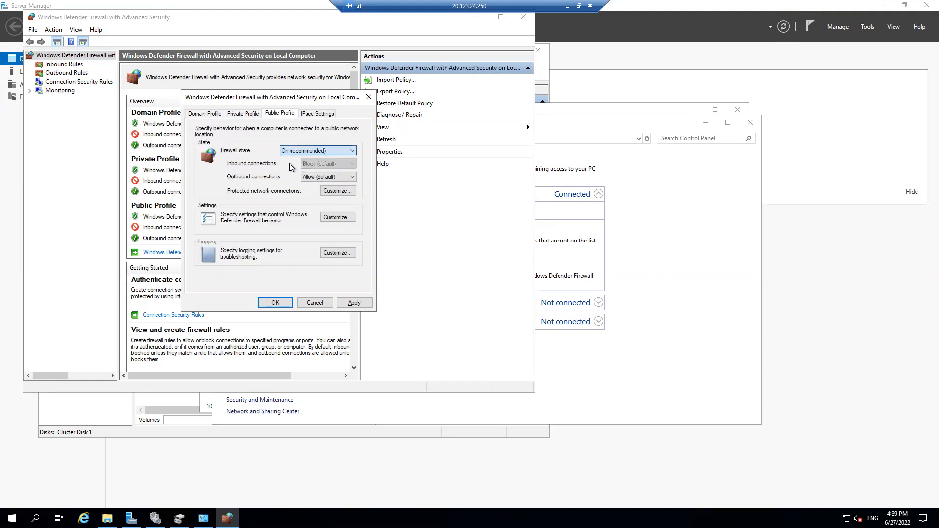
left_click(354, 303)
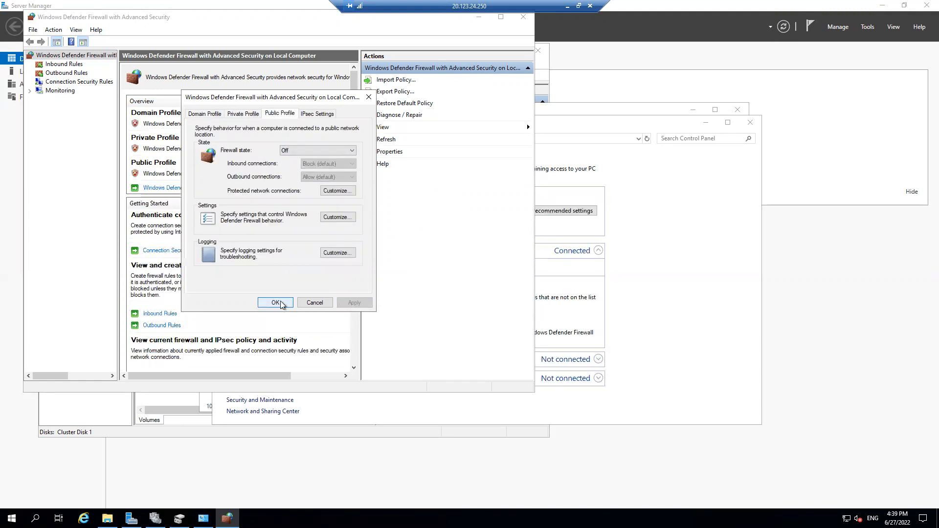
left_click(281, 303)
Step: Return to the 20.123.25.89 session and advance the SQL Server failover cluster setup from the rules check to Feature Selection
left_click(566, 6)
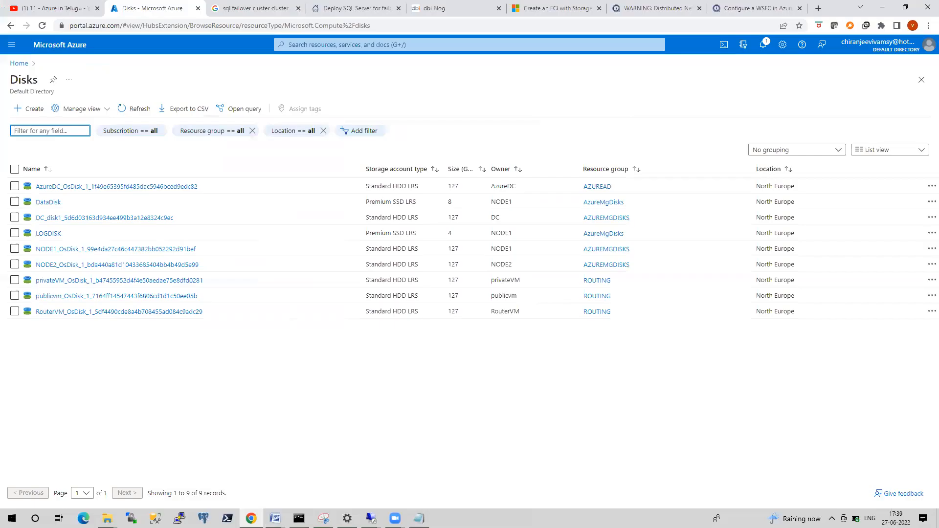
mouse_move(371, 518)
left_click(371, 477)
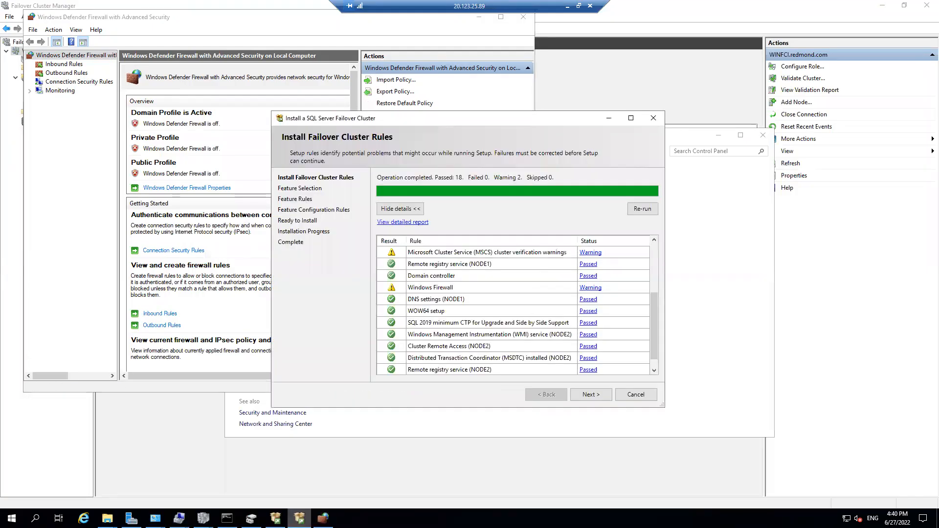
left_click(582, 395)
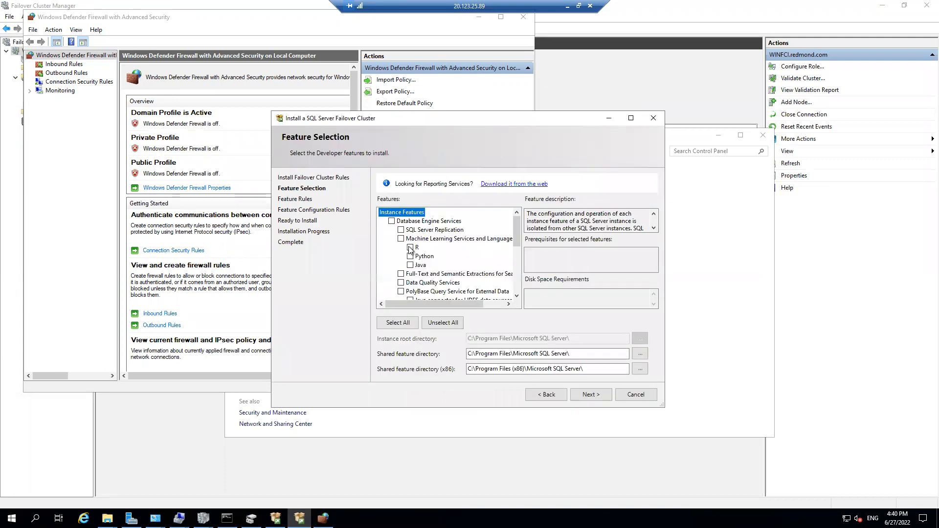
Step: Maximize the setup window and select Database Engine Services with SQL Server Replication, Full-Text and Semantic Extractions, and Data Quality Services
left_click(392, 221)
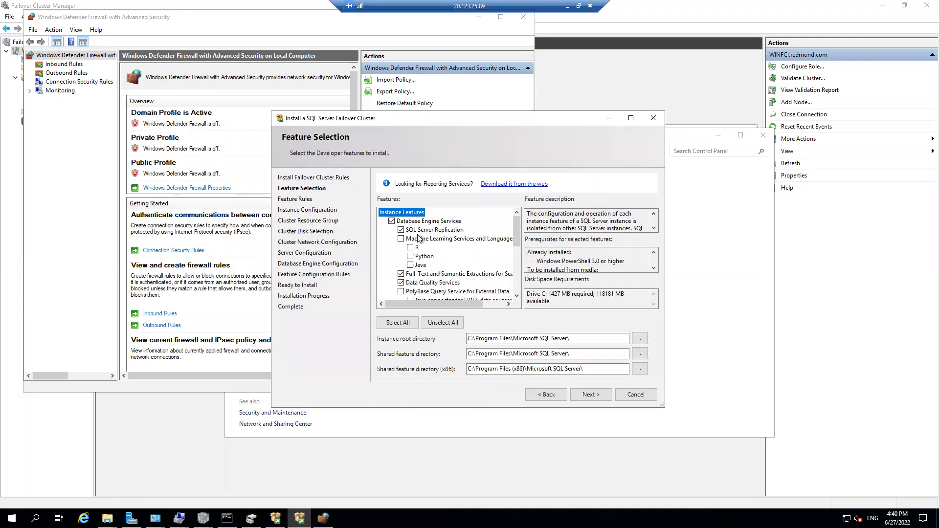
left_click(400, 274)
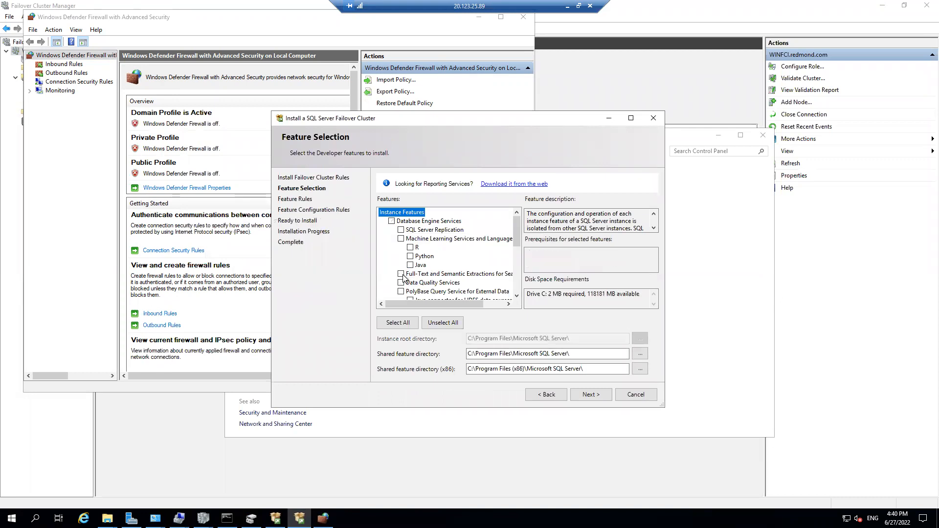
left_click(632, 118)
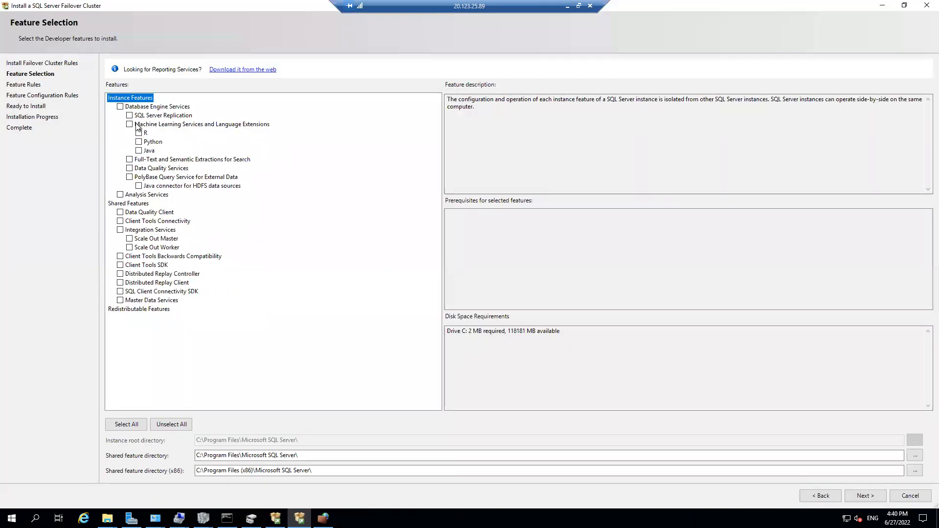
left_click(120, 107)
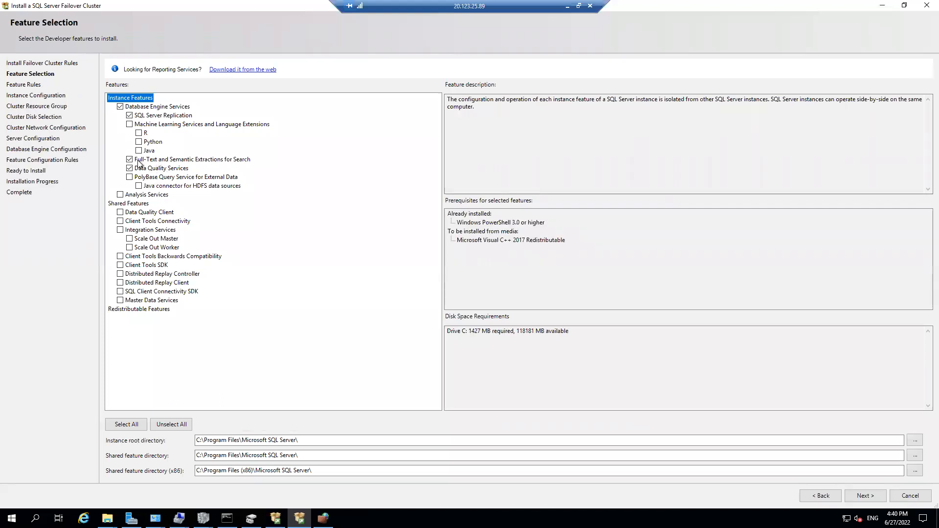
left_click(121, 108)
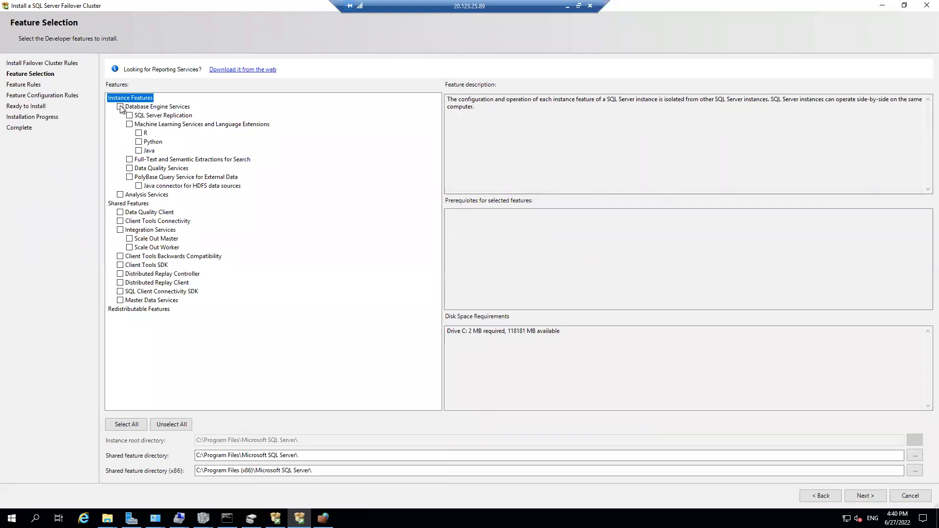
left_click(120, 107)
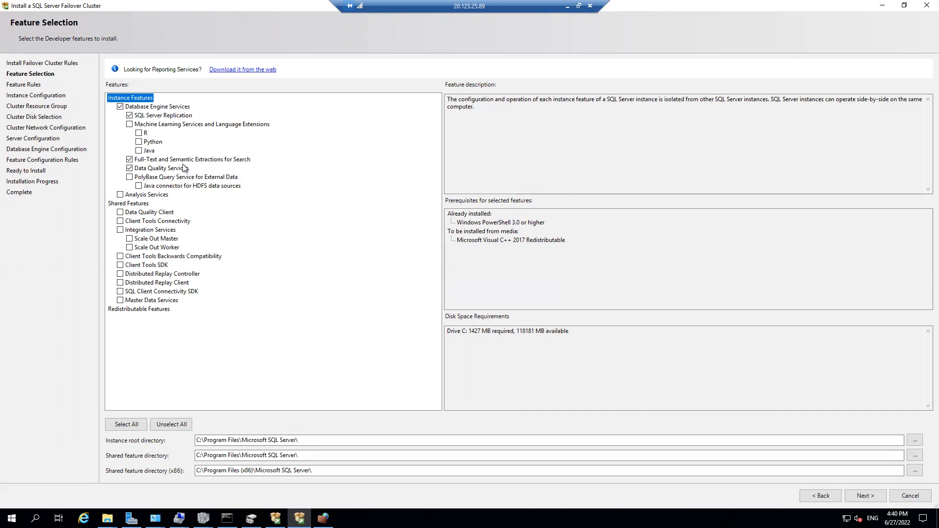
Step: Add Client Tools Connectivity, Backwards Compatibility, Client Tools SDK, and SQL Client Connectivity SDK, check the available drives, and accept the feature selection
left_click(120, 266)
left_click(121, 257)
left_click(121, 291)
left_click(120, 221)
mouse_move(179, 519)
left_click(108, 518)
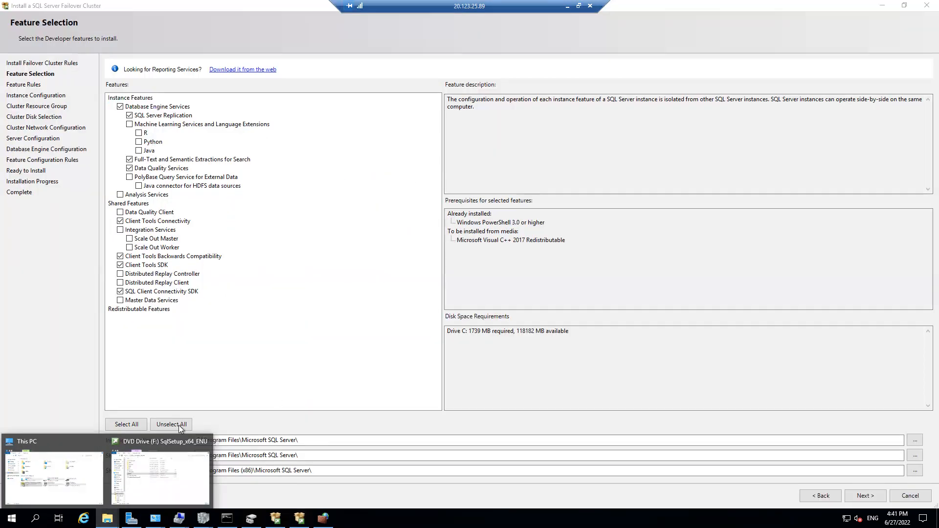
left_click(101, 462)
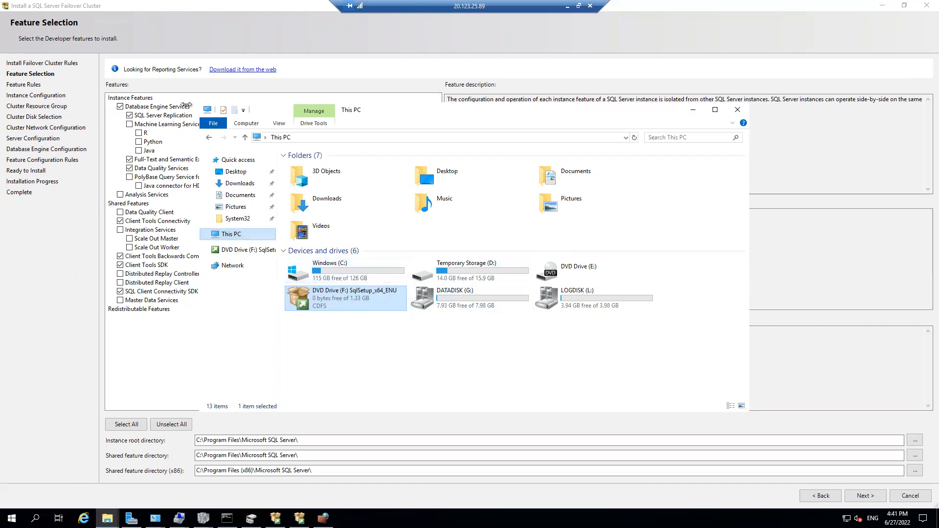
left_click(694, 110)
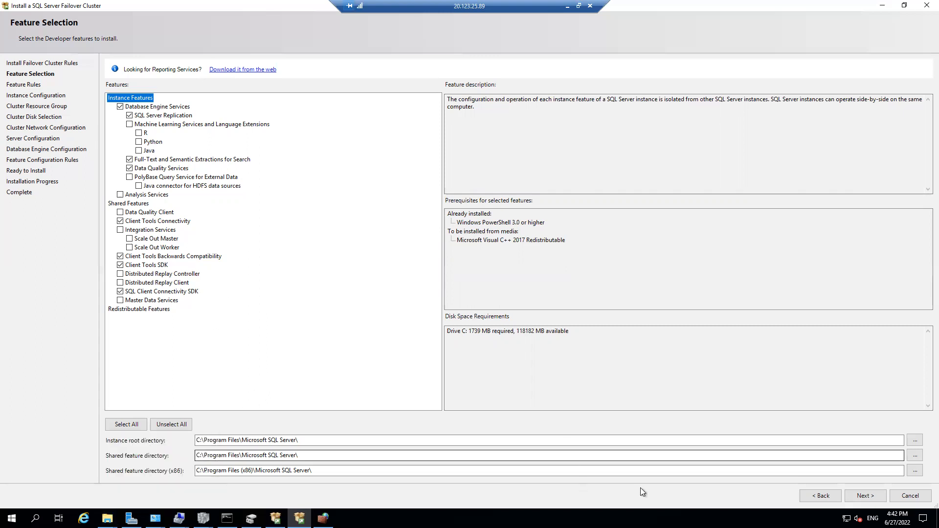
left_click(863, 497)
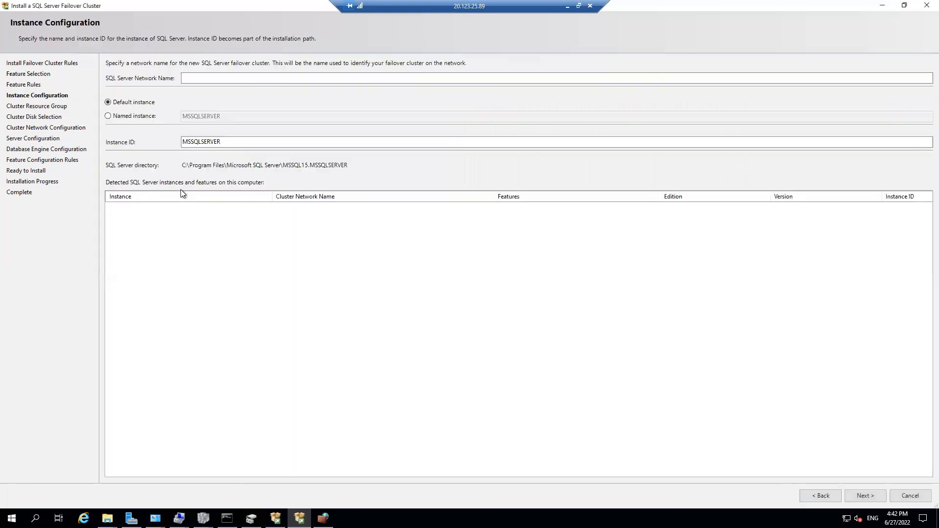
Step: Set the SQL Server network name to SQLFCI for the default instance and continue to the cluster resource group settings
left_click(211, 78)
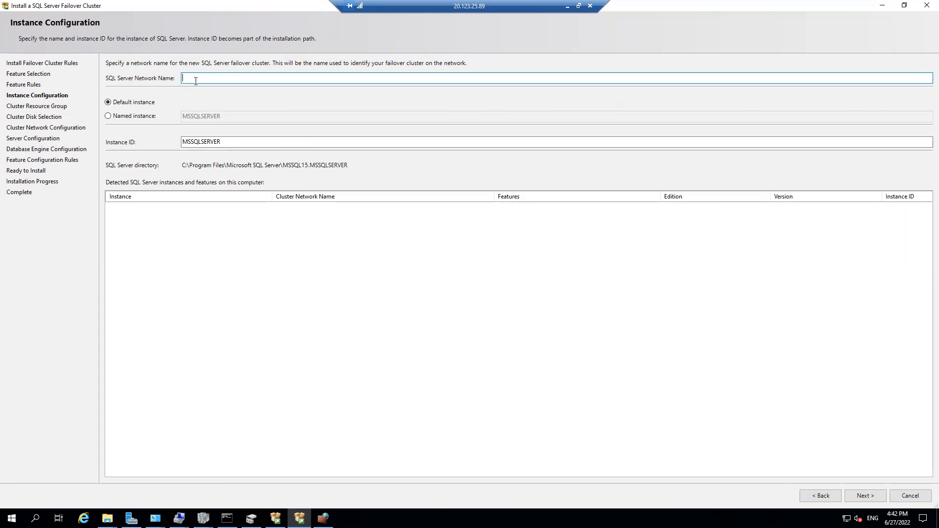
type("SQLFCI")
left_click(866, 496)
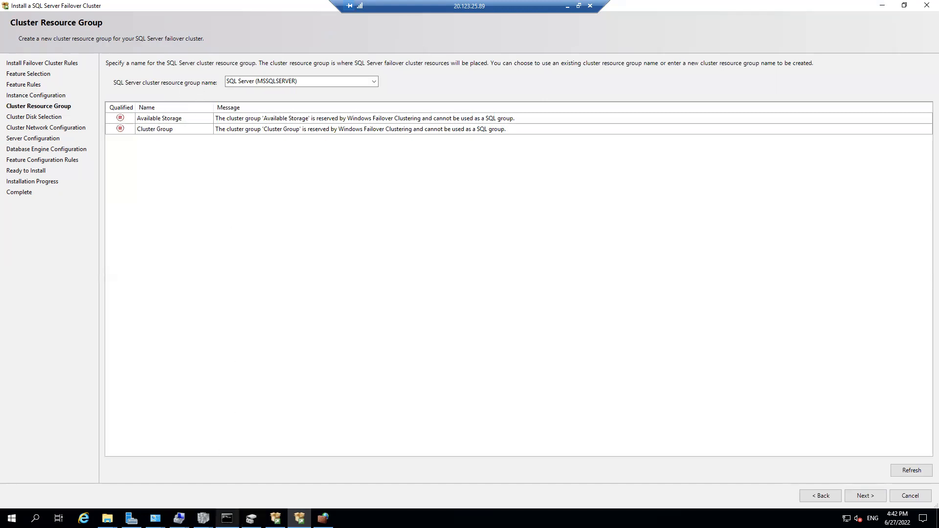
Step: Name the SQL Server cluster resource group "SQL Server (redmond)" and continue to the cluster disk selection
left_click(297, 81)
left_click(297, 81)
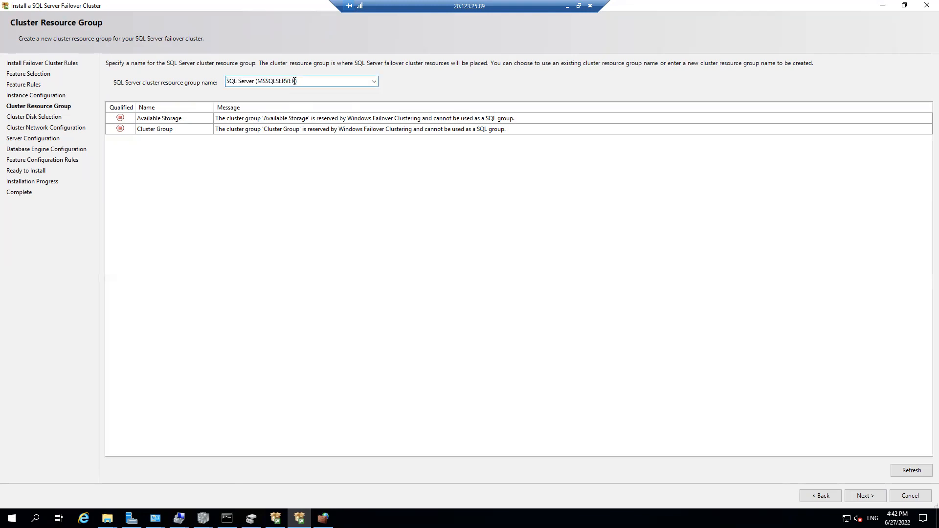
left_click_drag(296, 81, 260, 80)
type("redmond")
left_click(864, 496)
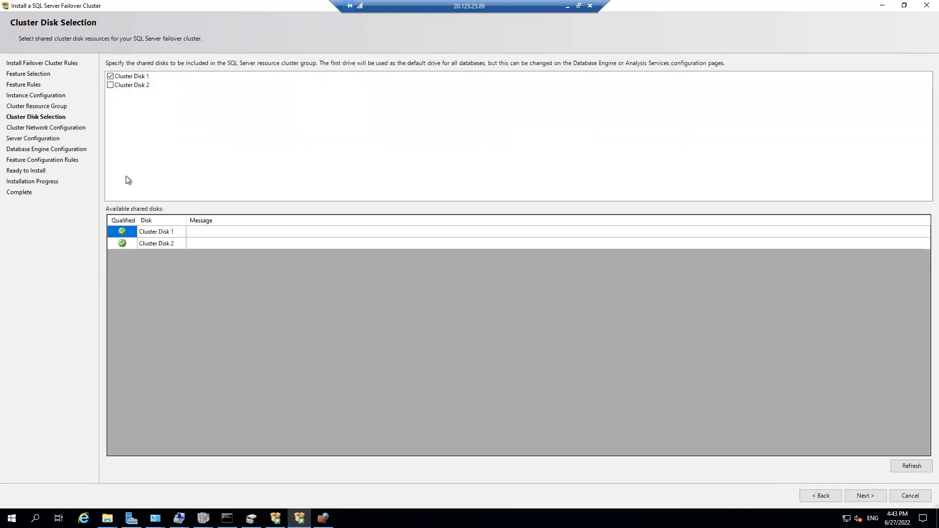
Step: Include Cluster Disk 2 in the SQL Server resource group and disable DHCP for the IPv4 cluster network
left_click(110, 85)
left_click(865, 496)
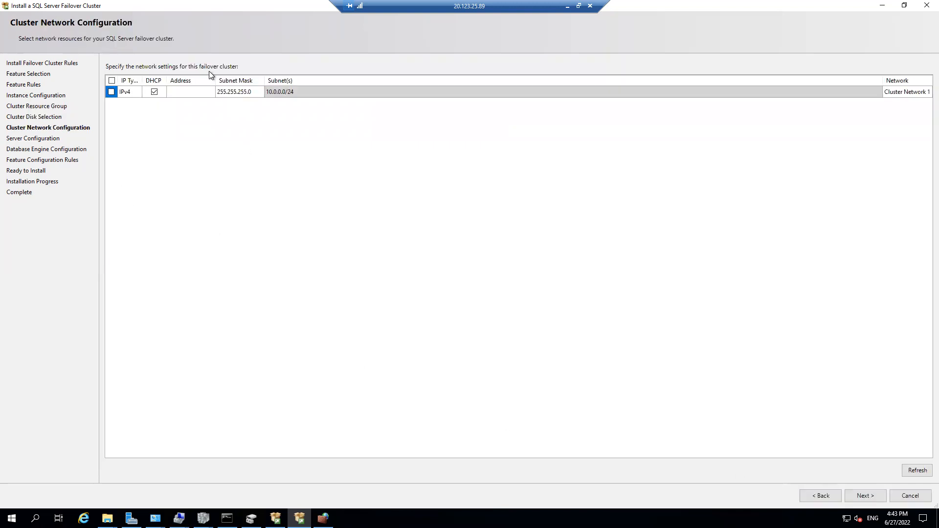
left_click(153, 92)
Step: Review the cluster disk selection and resource group name, and return to the cluster network configuration
left_click(806, 495)
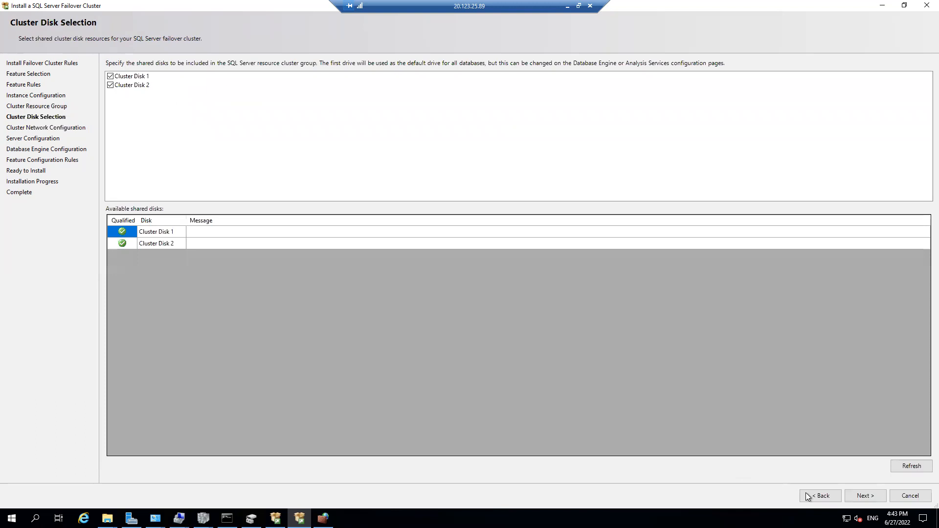
left_click(821, 496)
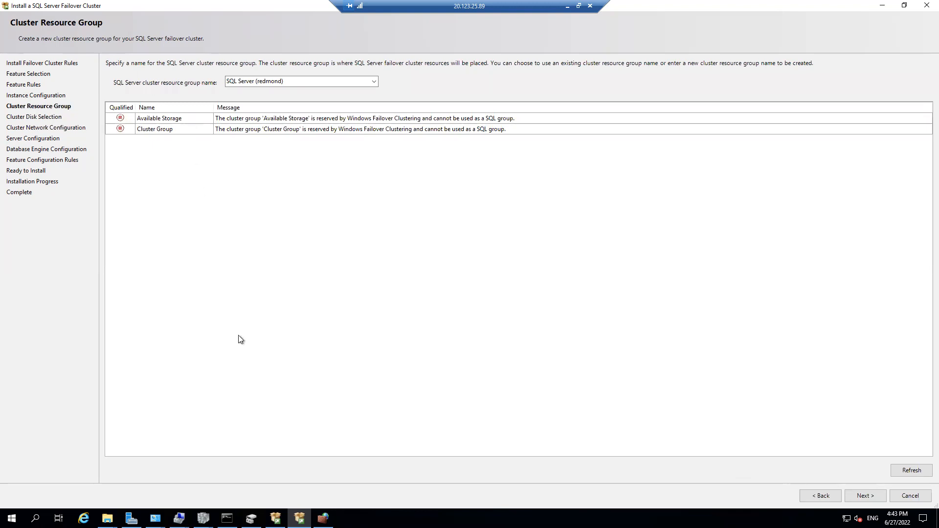
left_click(875, 497)
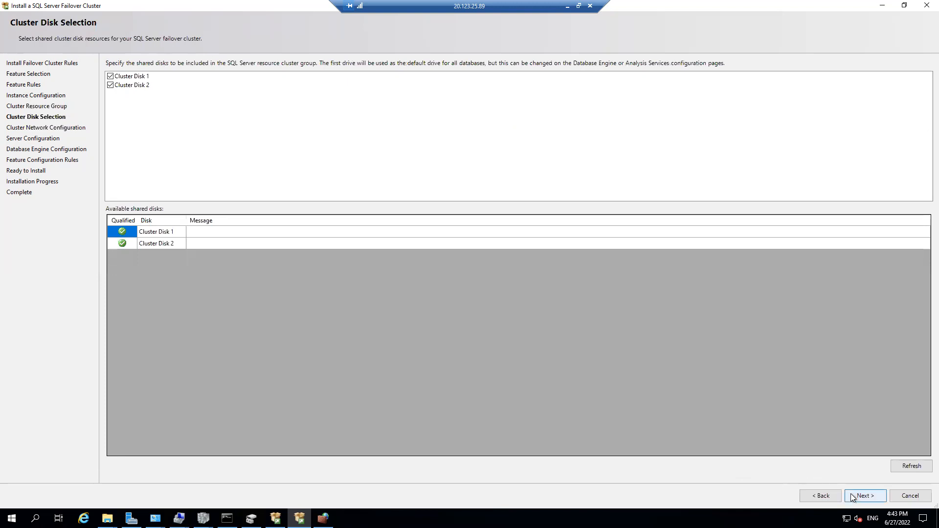
left_click(852, 497)
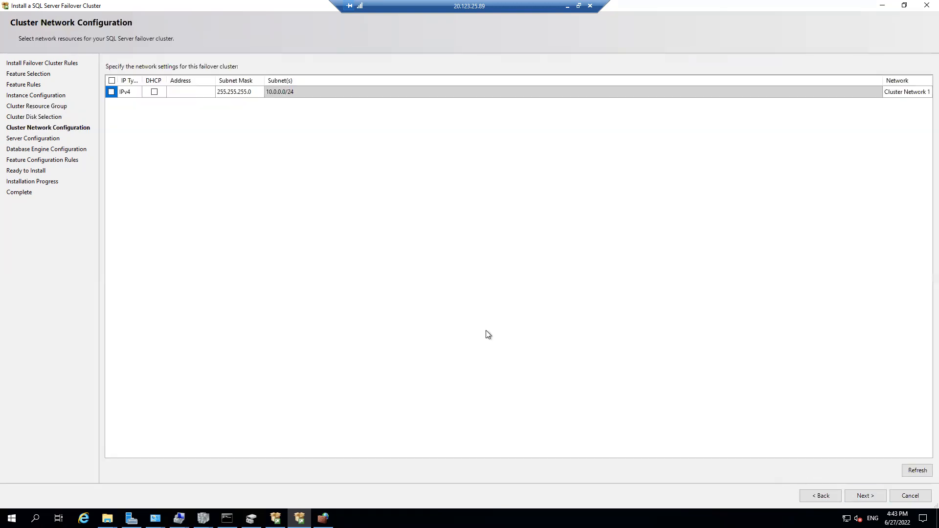
Step: Enable the IPv4 entry of Cluster Network 1 and open its address for editing
left_click(182, 95)
left_click(112, 92)
left_click(180, 94)
Step: Check the node's IP configuration with ipconfig, assign 10.0.0.25 as the failover cluster's IPv4 address, and continue to the server configuration
key("super+r")
type("cmd")
key("Return")
type("ipconfig")
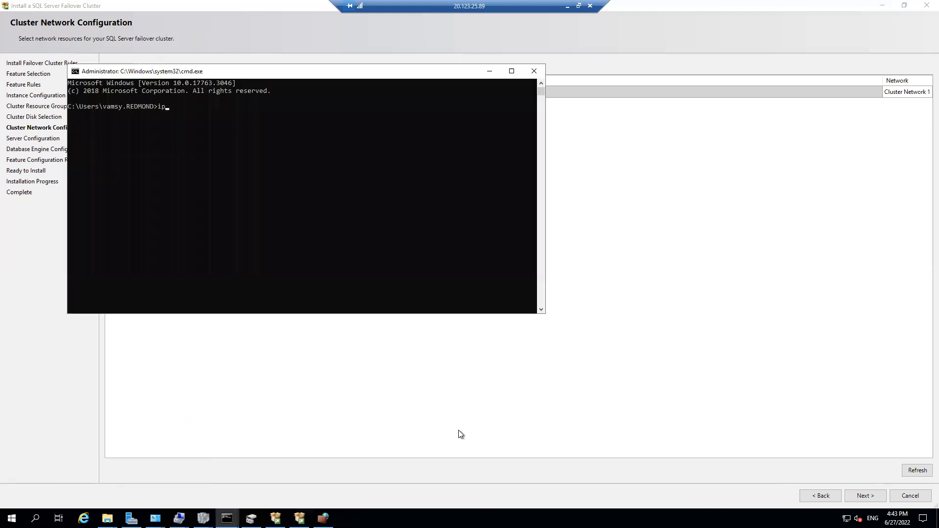
key("Return")
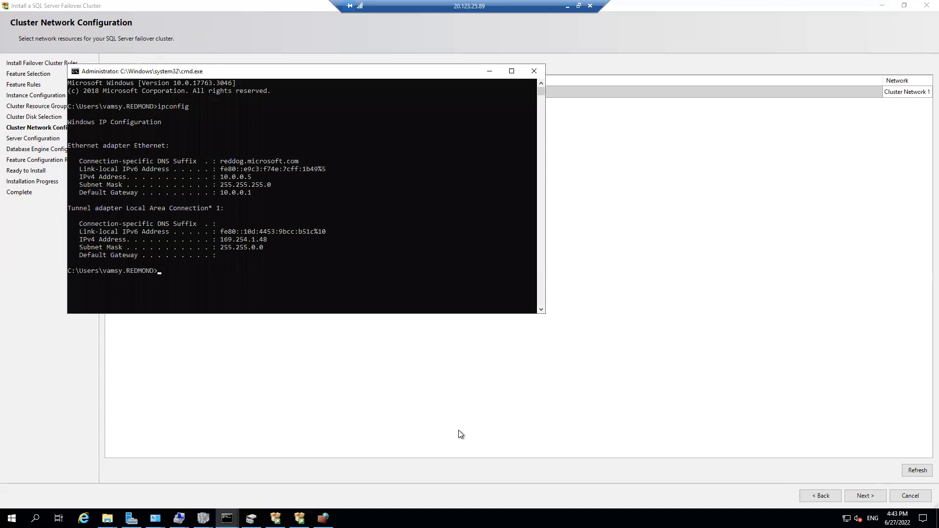
left_click(490, 71)
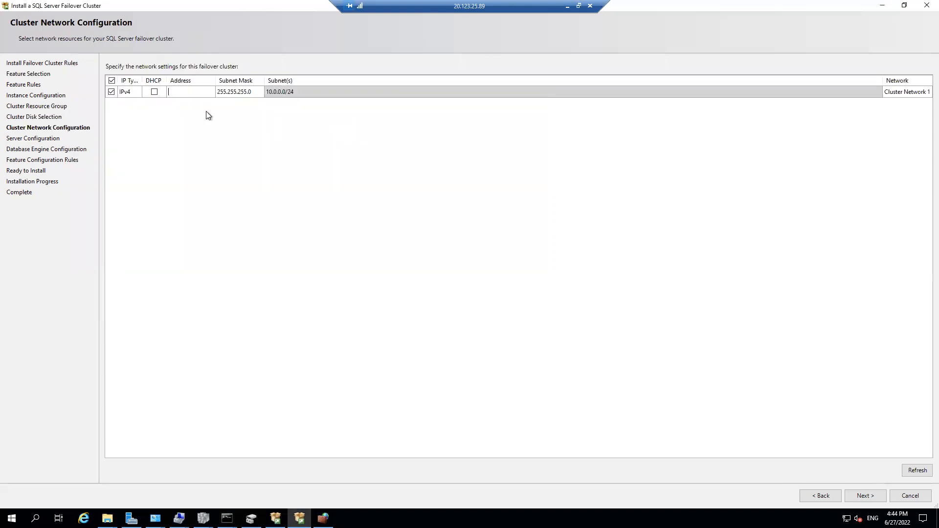
type("10.0.0.25")
left_click(865, 495)
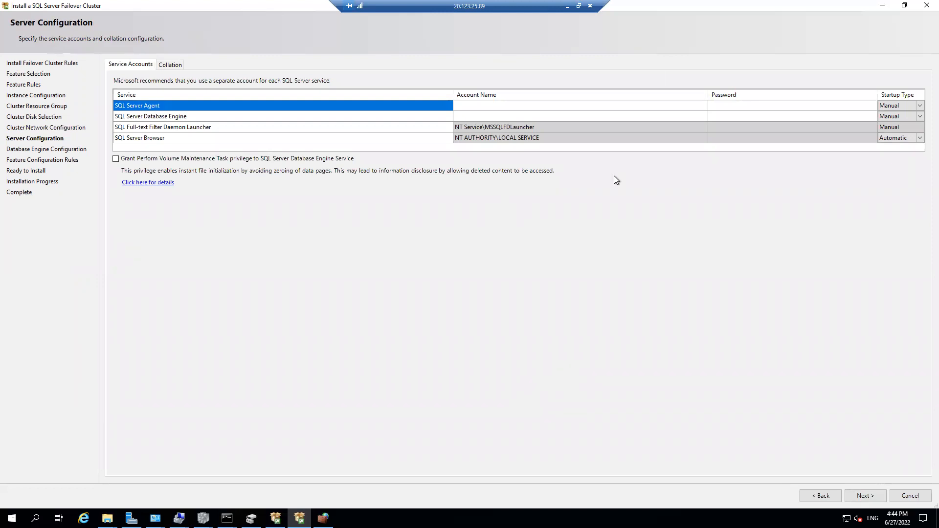
Step: Browse for a SQL Server Agent service account and set the search location to NODE1
left_click(548, 106)
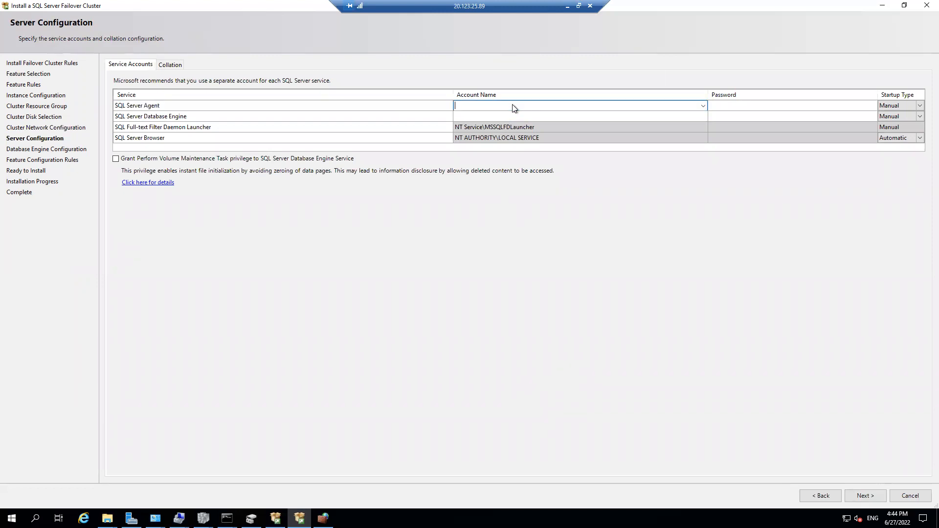
left_click(704, 105)
left_click(480, 116)
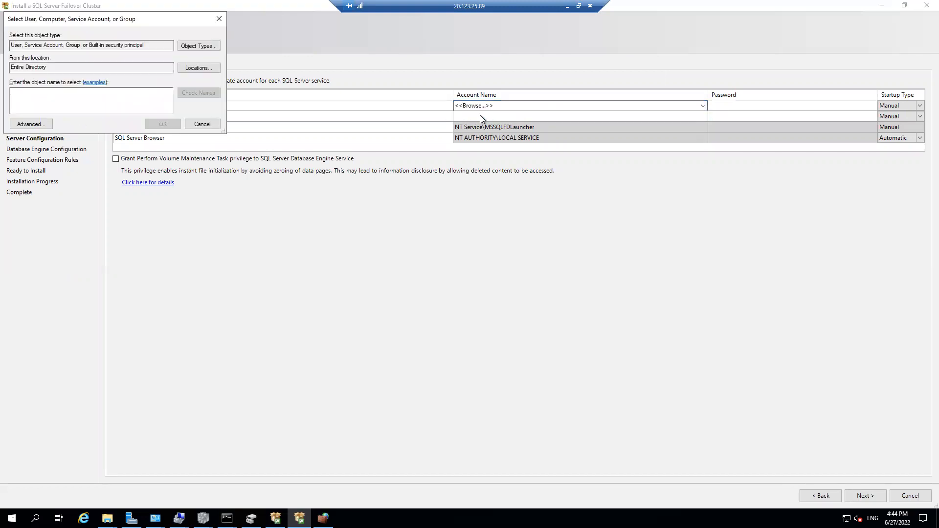
left_click(205, 69)
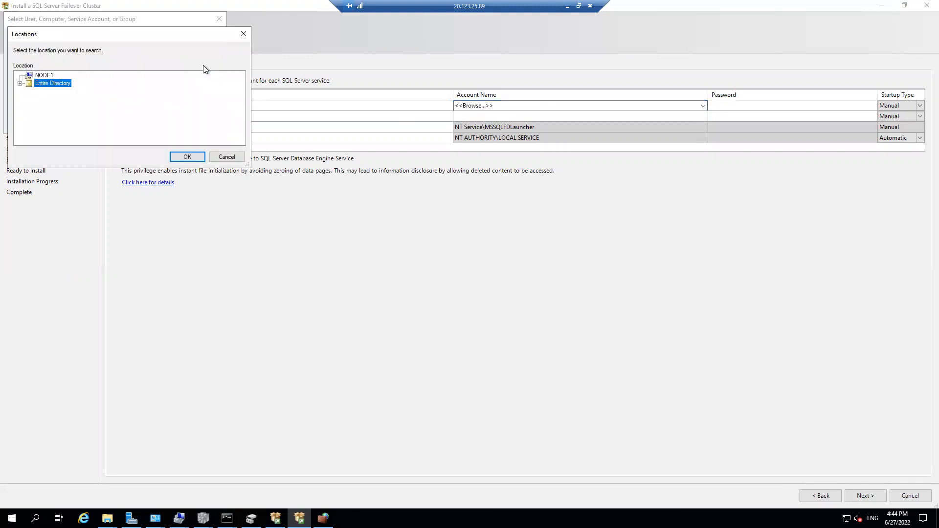
left_click(195, 156)
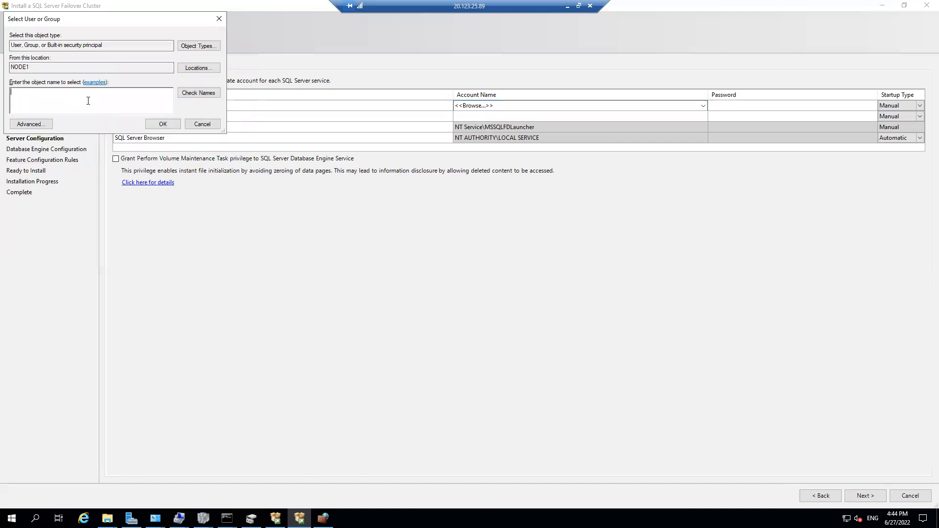
Step: Find NETWORK SERVICE among the NODE1 accounts and assign it as the SQL Server Agent account
left_click(29, 124)
left_click(232, 130)
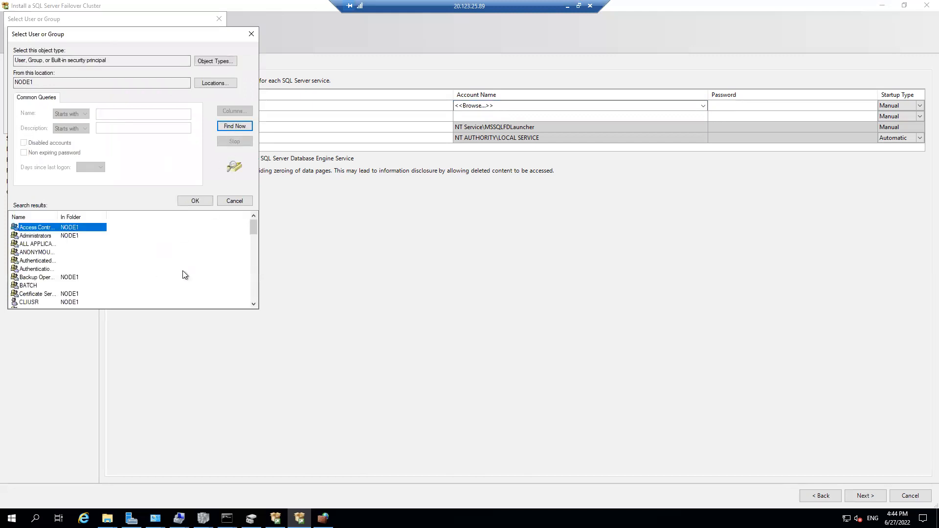
left_click_drag(254, 230, 257, 265)
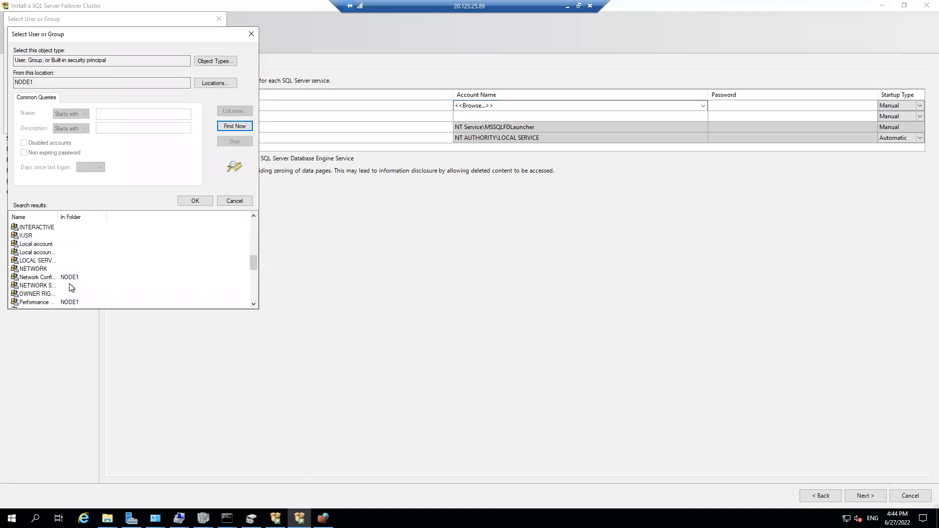
left_click(48, 286)
left_click(192, 202)
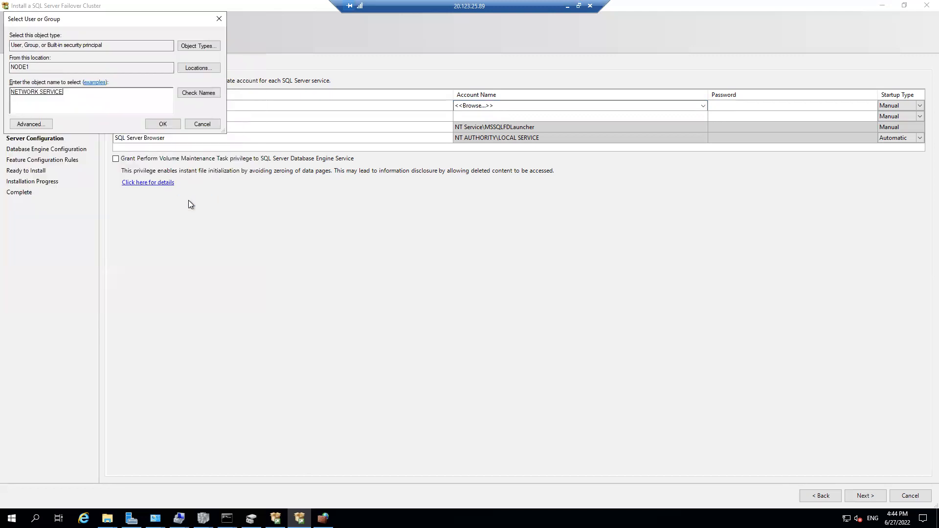
left_click(163, 124)
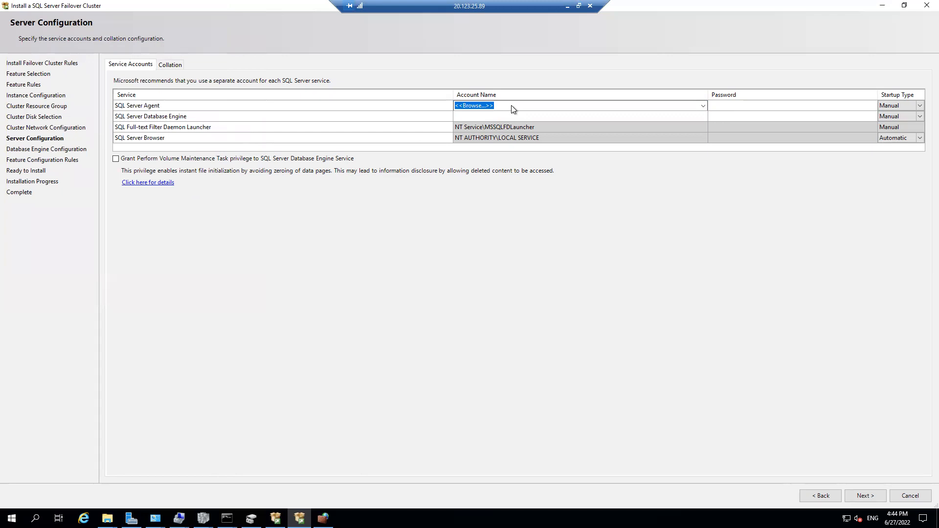
left_click(702, 106)
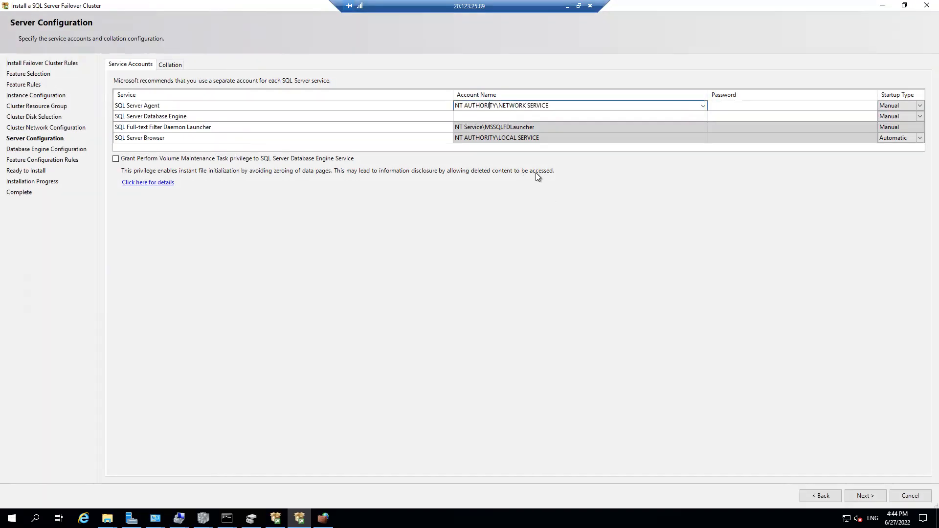
left_click(729, 107)
left_click(546, 118)
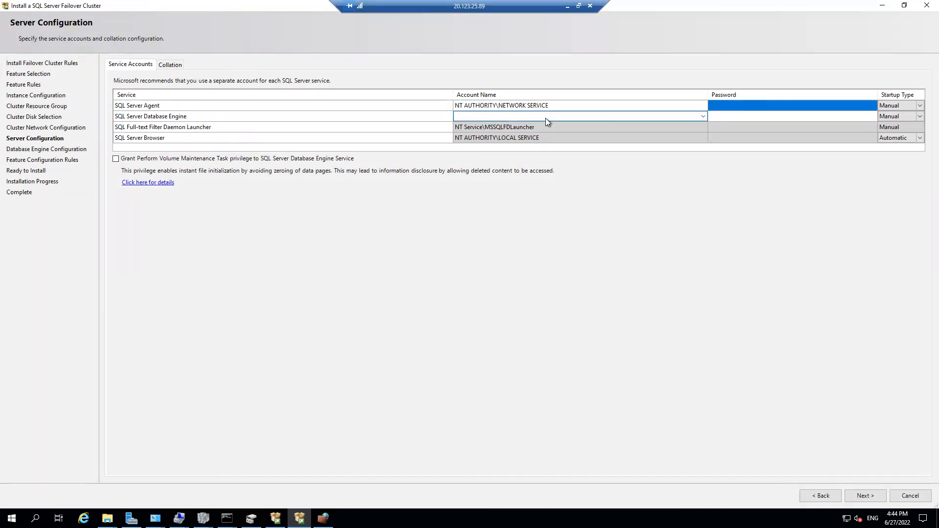
left_click(482, 107)
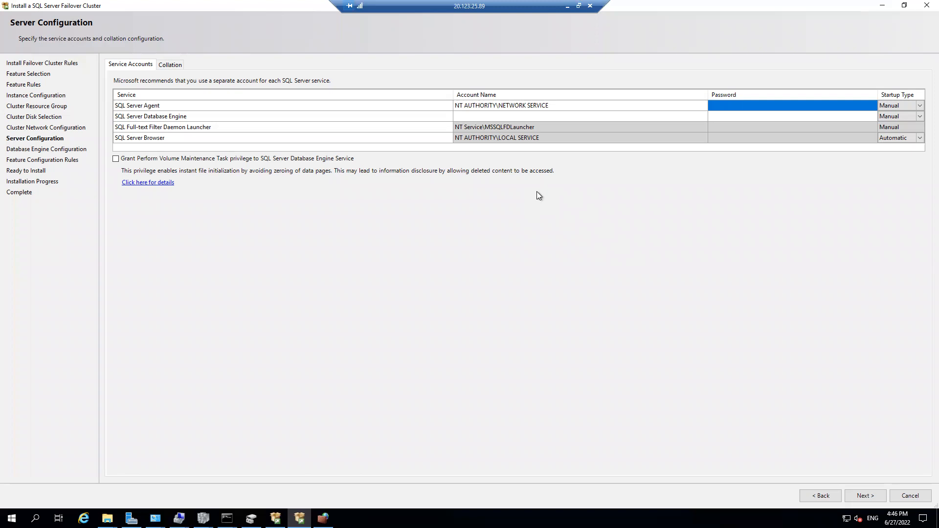
Step: Set the SQL Server Agent account to redmond\sqlsvc and enter the account password
left_click(582, 106)
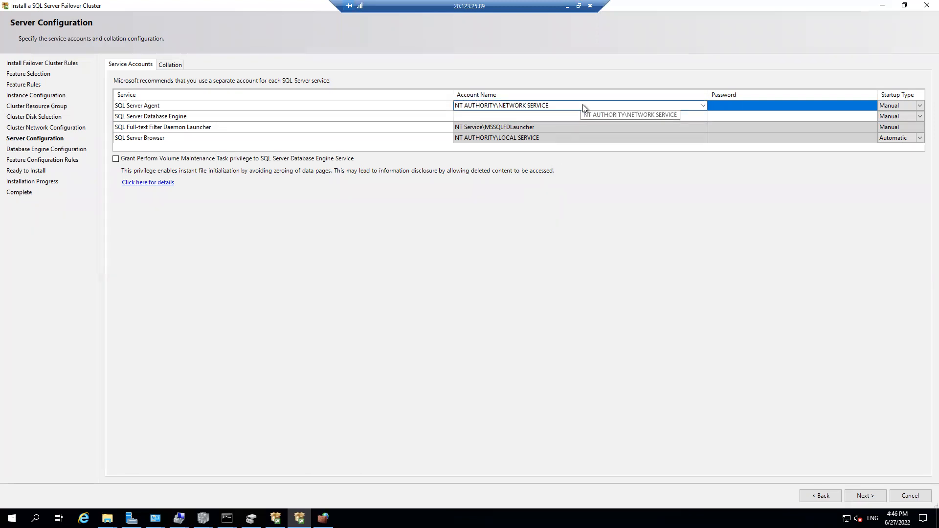
left_click(702, 104)
left_click(736, 105)
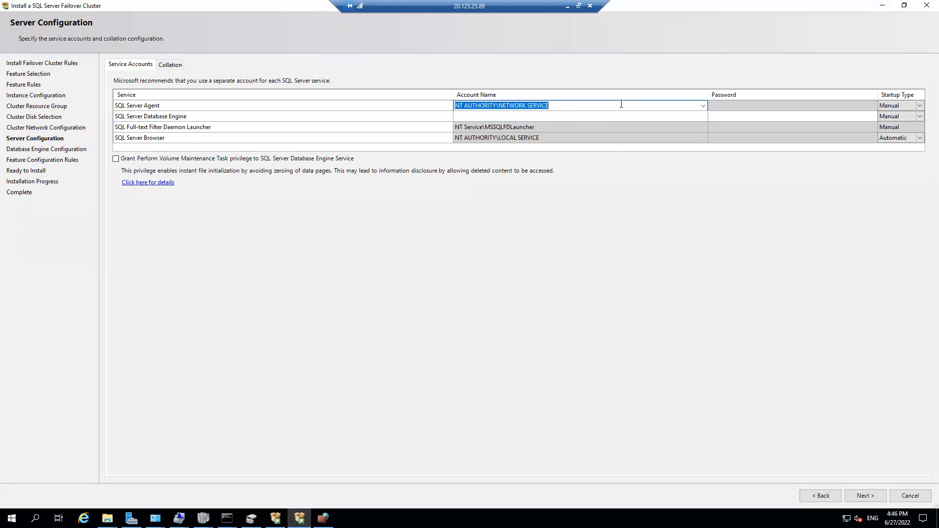
key("BackSpace")
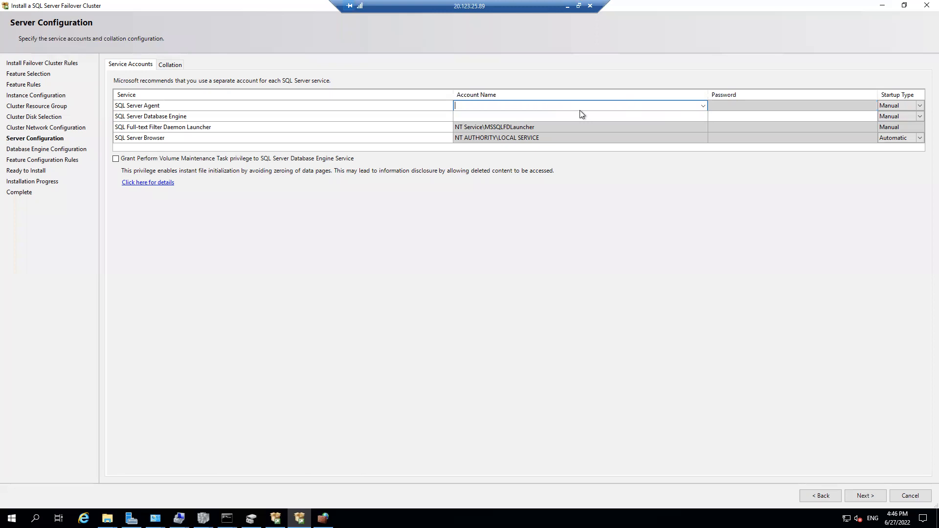
type("redmonsd\\sqlsvc")
key("Tab")
type("********")
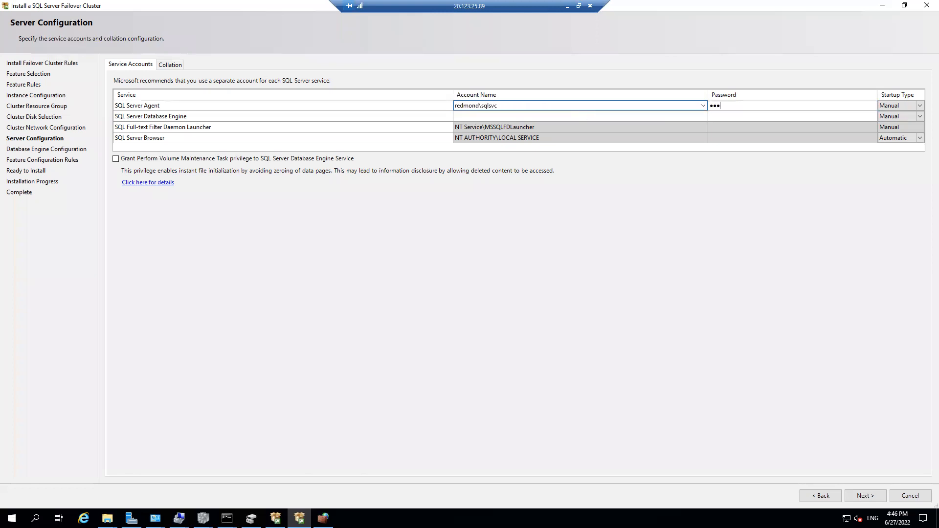
type("**")
key("Tab")
Step: Set the SQL Server Database Engine account to redmond\sqlsvc and enter the account password
left_click(580, 115)
type("re")
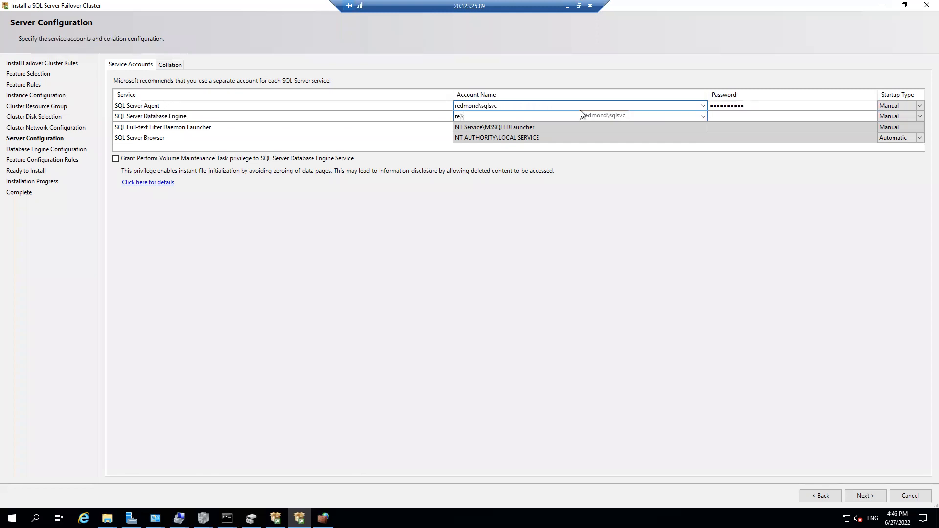
type("dmond\\sqlsvc")
key("Tab")
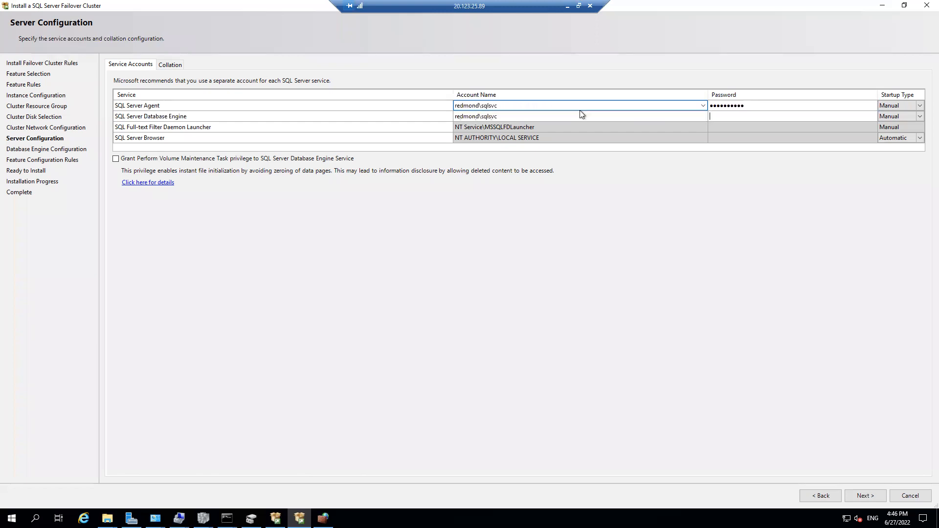
type("**********")
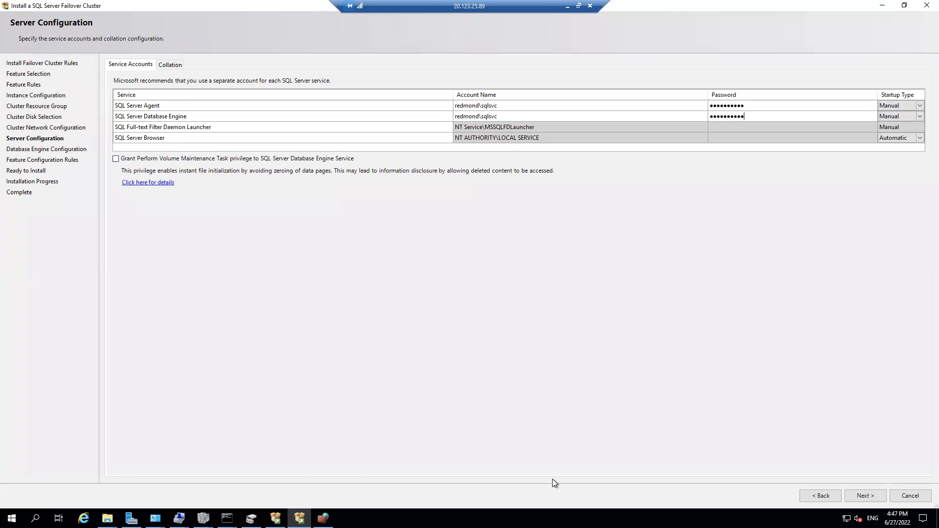
Step: Run gpedit to open the Local Group Policy Editor
key("super+r")
type("gpedit")
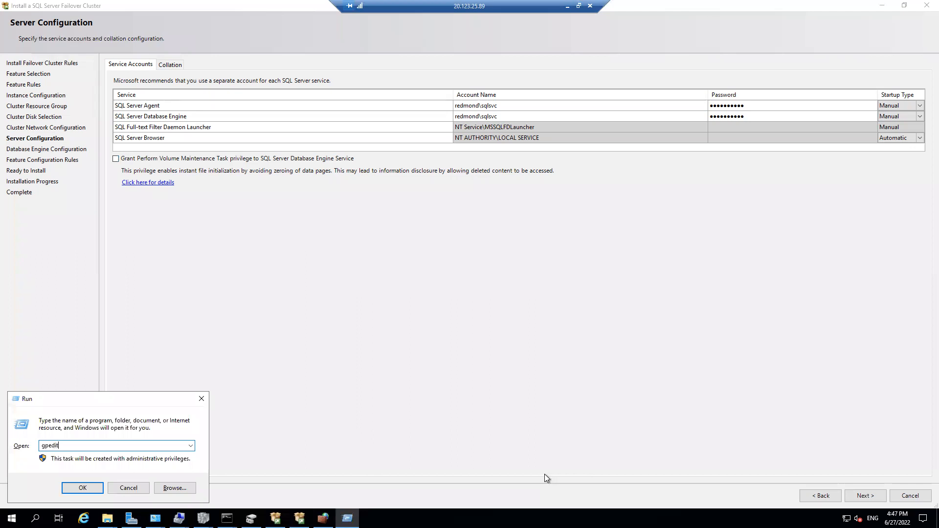
key("Return")
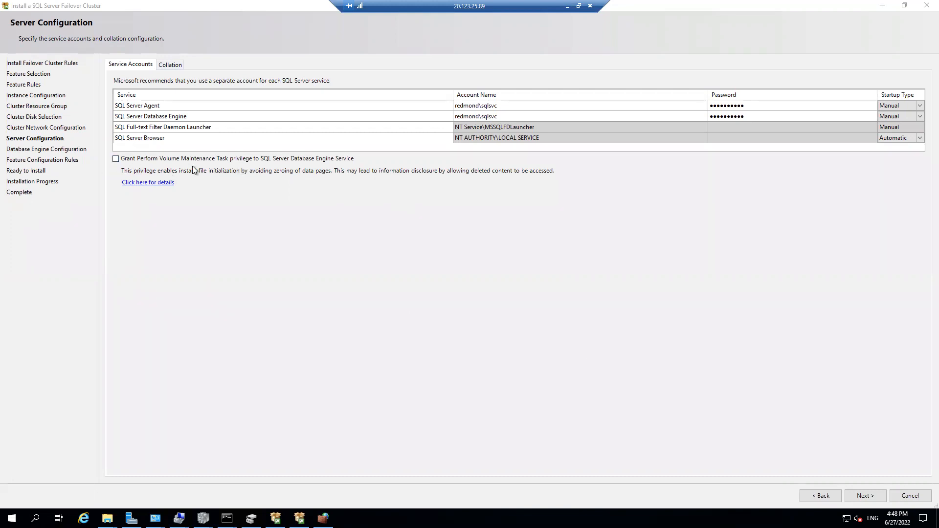
Step: Grant the Perform Volume Maintenance Task privilege to the Database Engine service and add the current user as SQL Server administrator
left_click(115, 159)
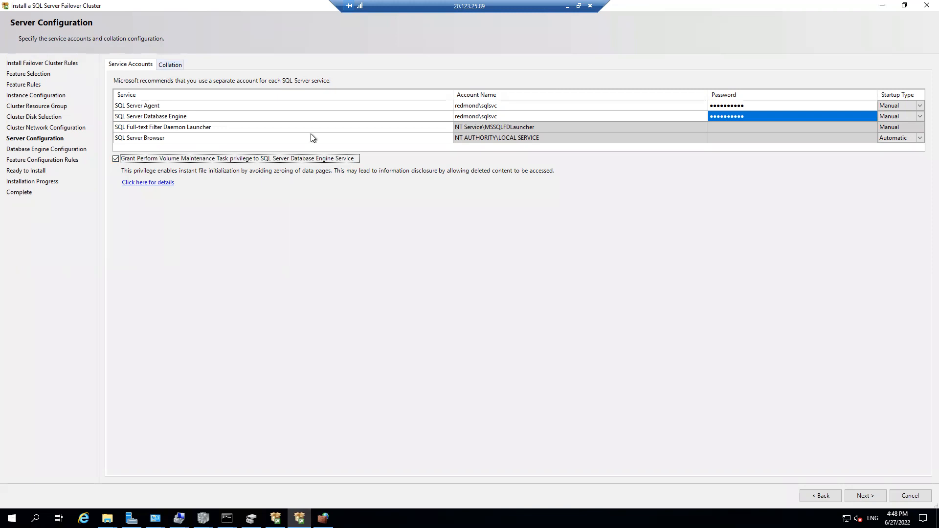
left_click(866, 496)
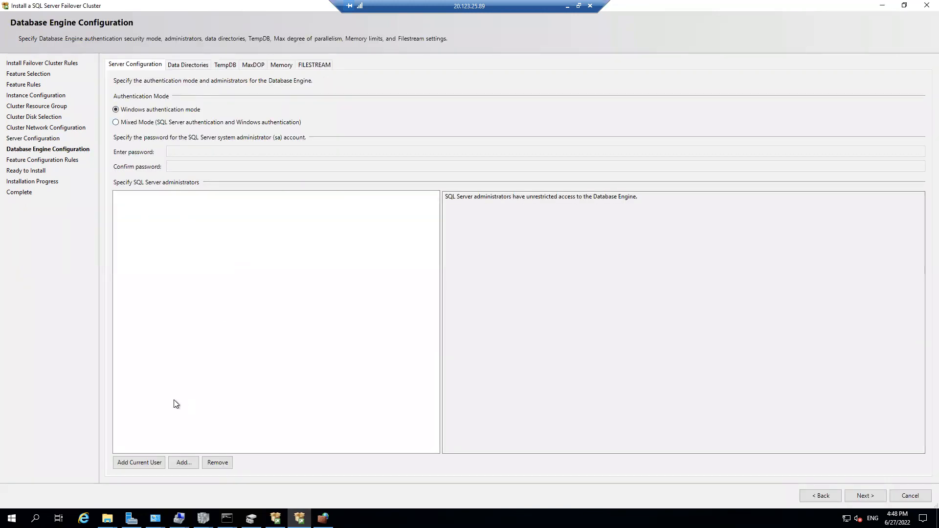
left_click(158, 462)
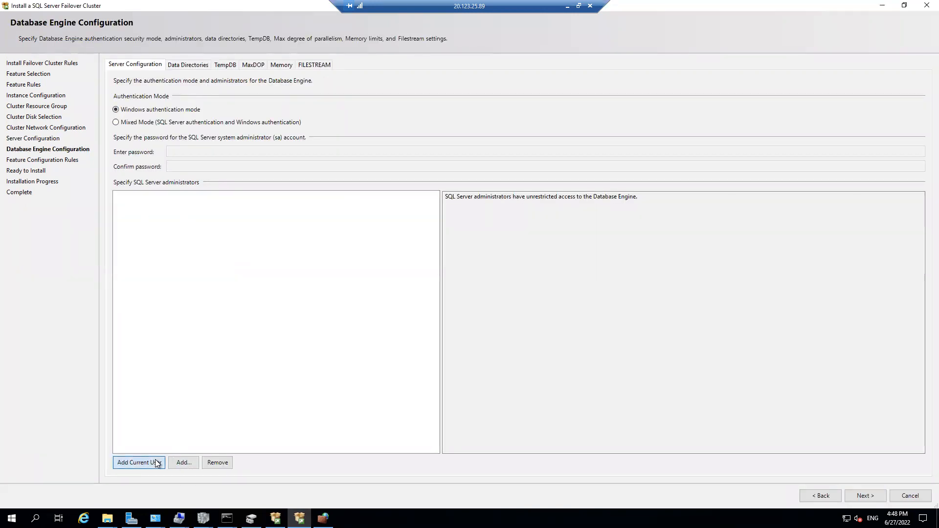
Step: Set the Database Engine's data root directory to G:\
left_click(192, 64)
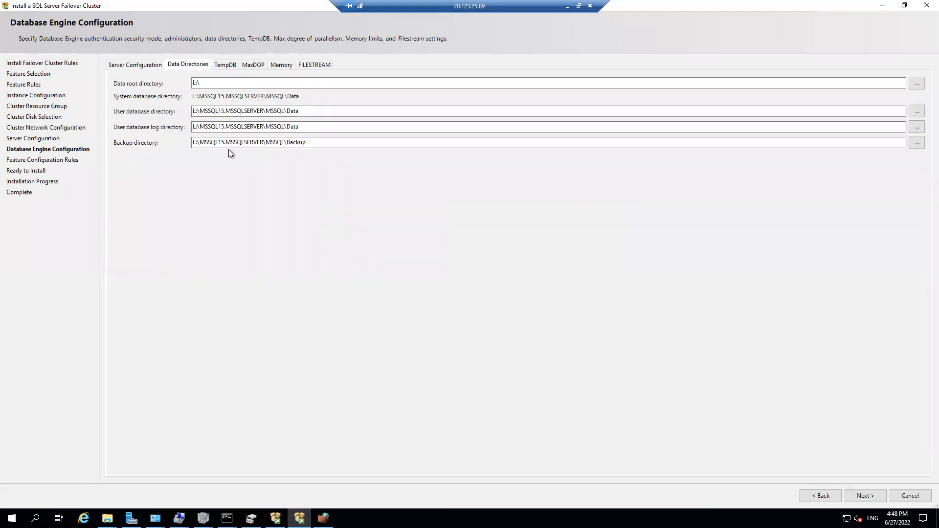
left_click(195, 84)
key("BackSpace")
type("G")
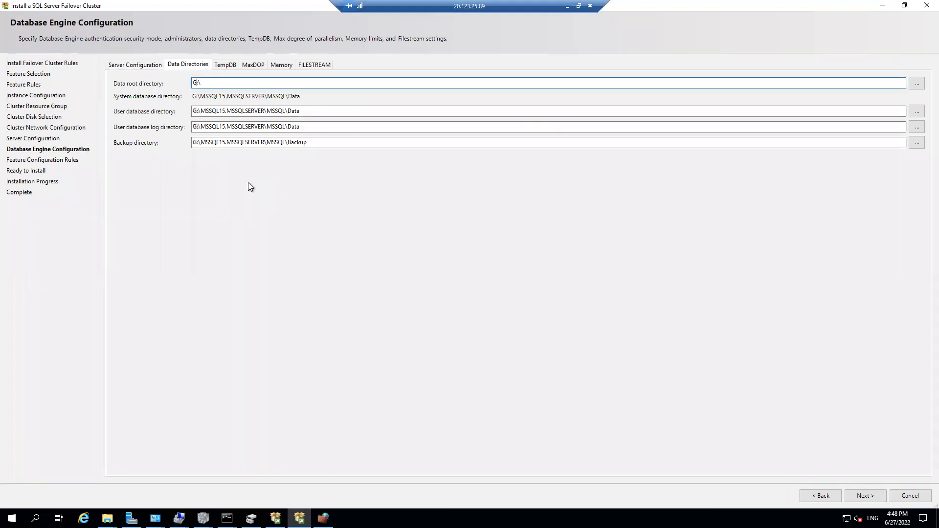
Step: Set the user database log directory to L:\MSSQL15.MSSQLSERVER\MSSQL\LOG
left_click(197, 127)
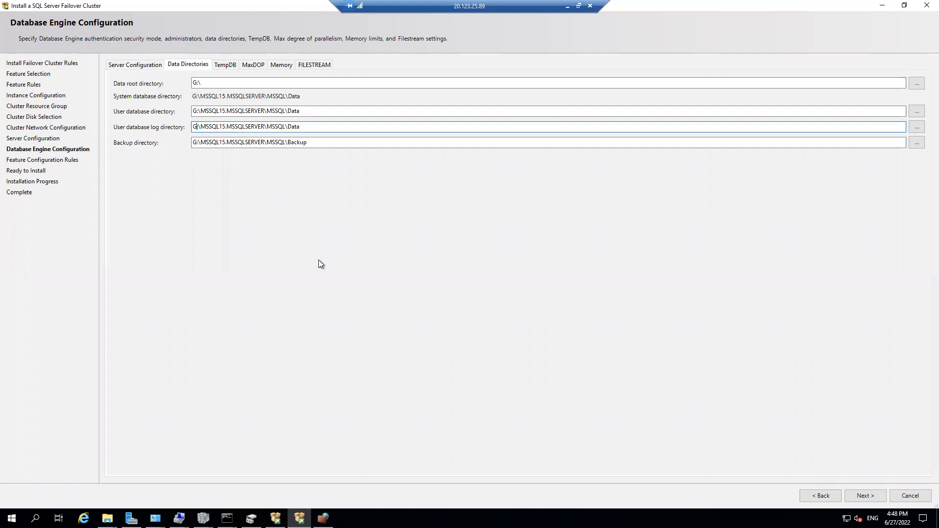
key("BackSpace")
type("L")
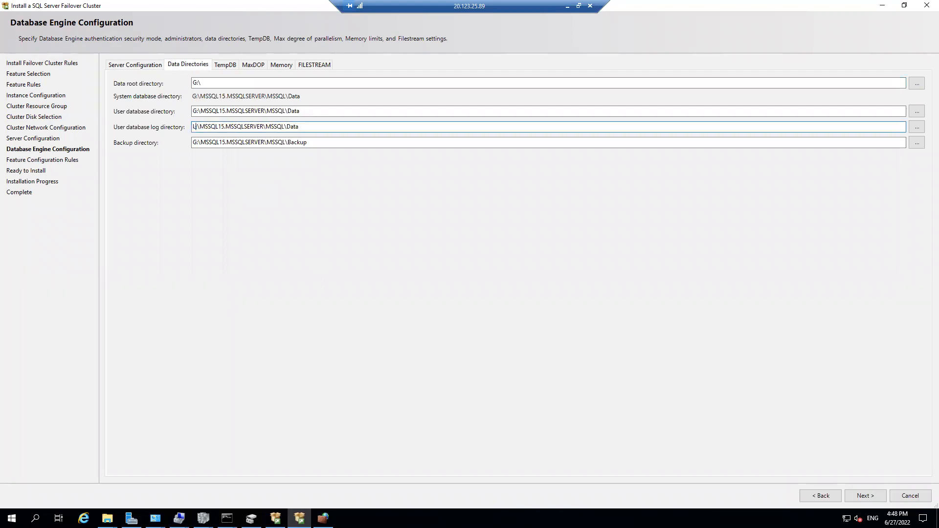
left_click_drag(299, 127, 288, 128)
type("LOG")
Step: Review the TempDB, MaxDOP and memory settings, keep their defaults, and start the failover cluster installation
left_click(225, 64)
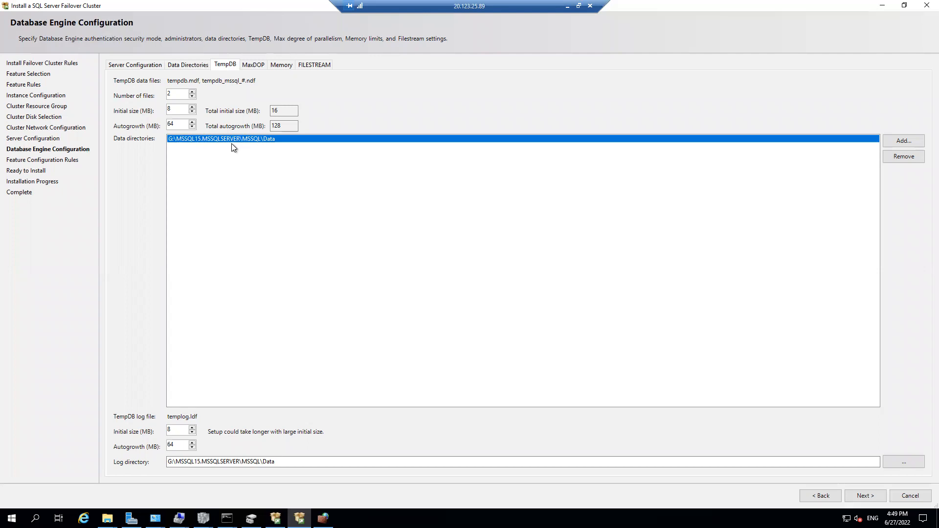
left_click(260, 66)
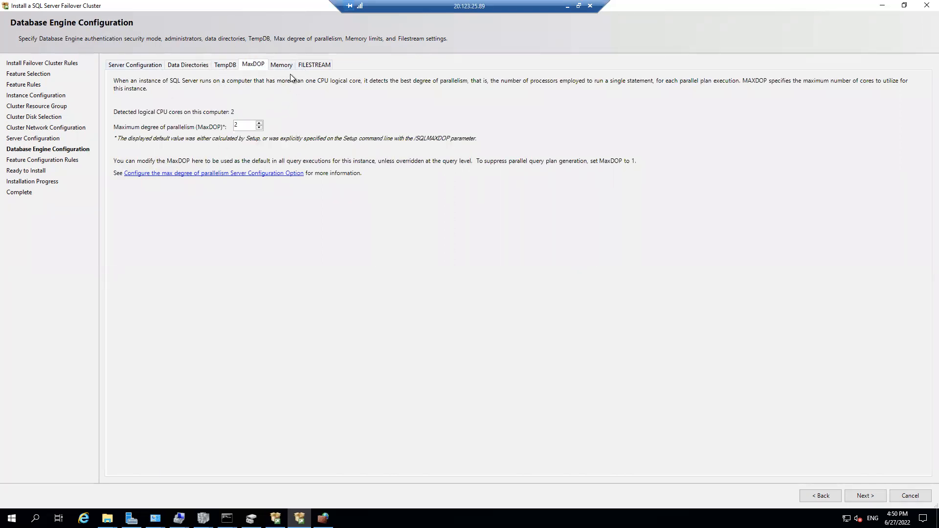
left_click(277, 66)
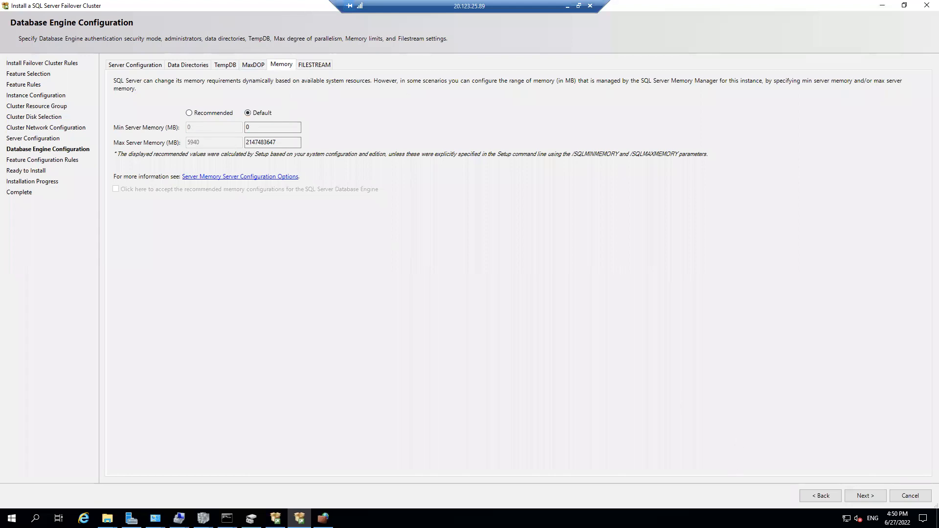
left_click(864, 496)
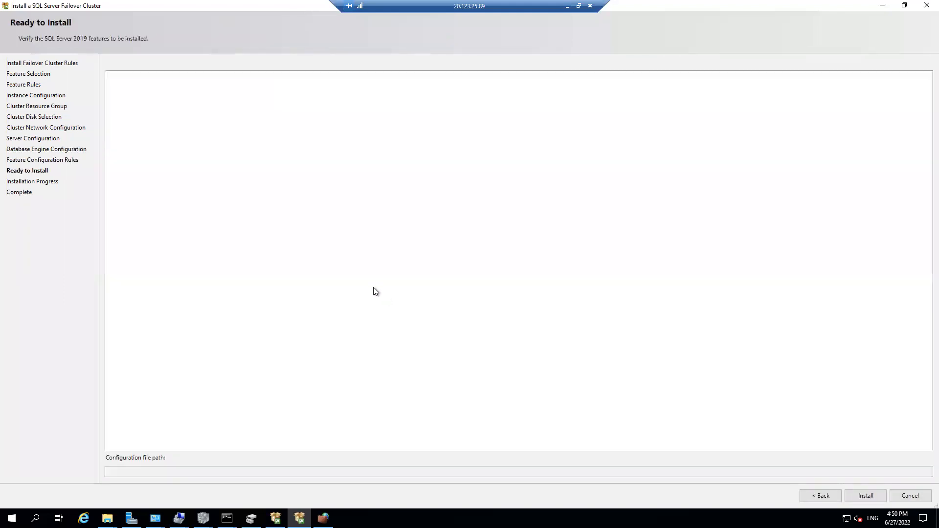
left_click(866, 495)
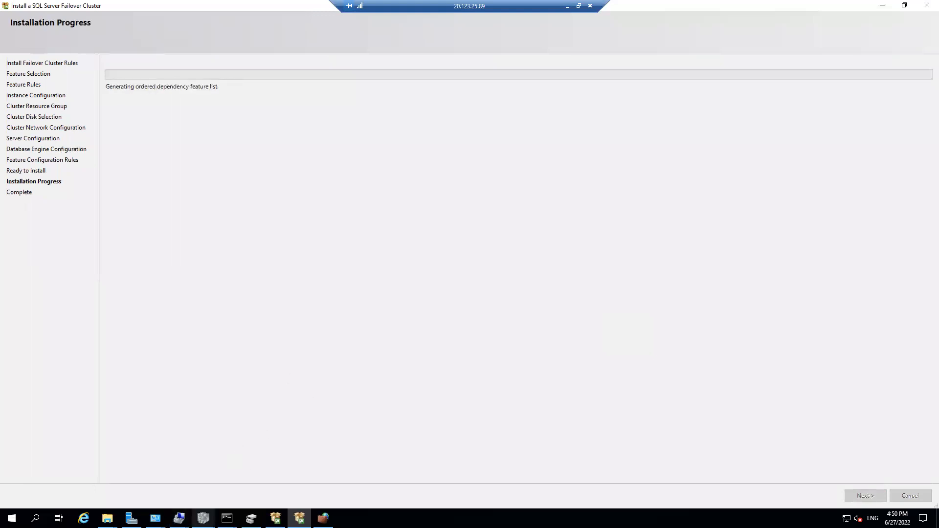
Step: Bring up the SQL setup folder window, and minimize the remote session to return to the Azure portal's disk list
left_click(203, 518)
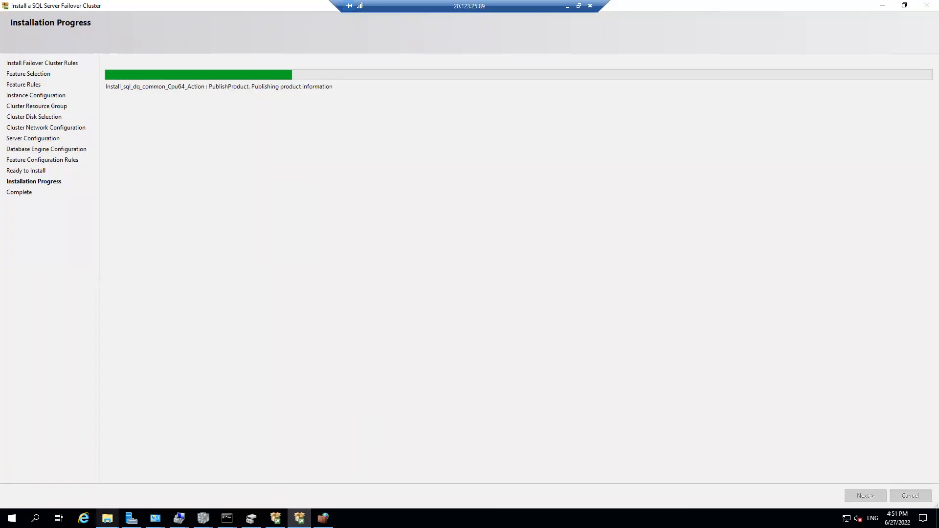
mouse_move(107, 519)
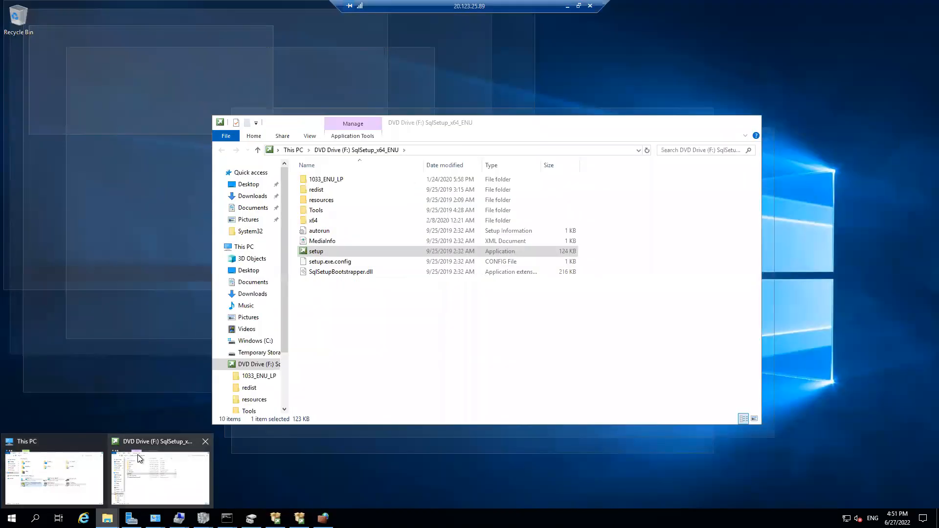
left_click(137, 454)
left_click(568, 6)
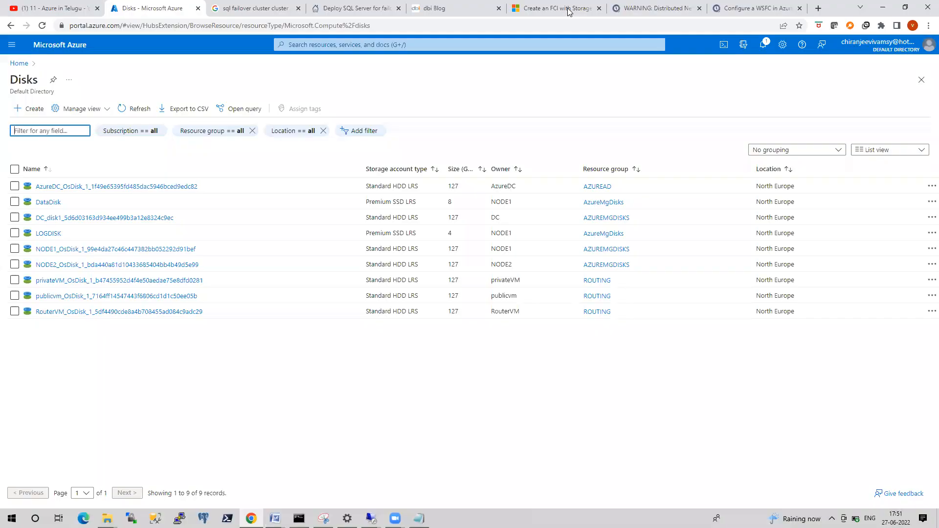
Step: Switch to File Explorer and search the local Downloads folder for ssms.exe
left_click(107, 519)
left_click(75, 488)
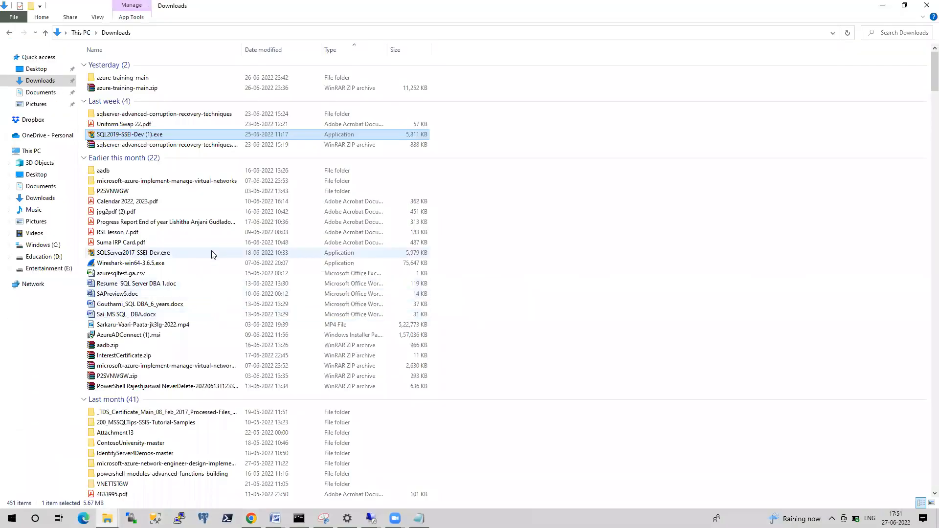
mouse_move(212, 254)
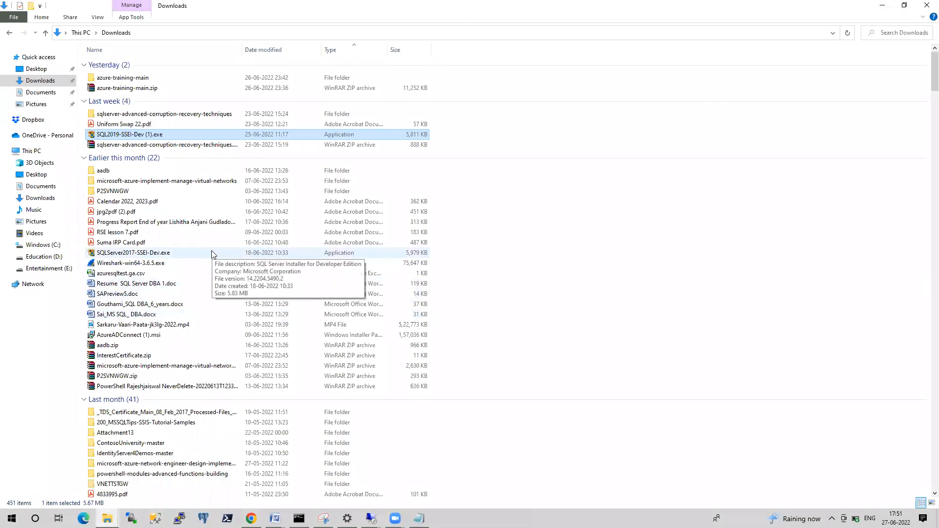
scroll(212, 254, "down", 3)
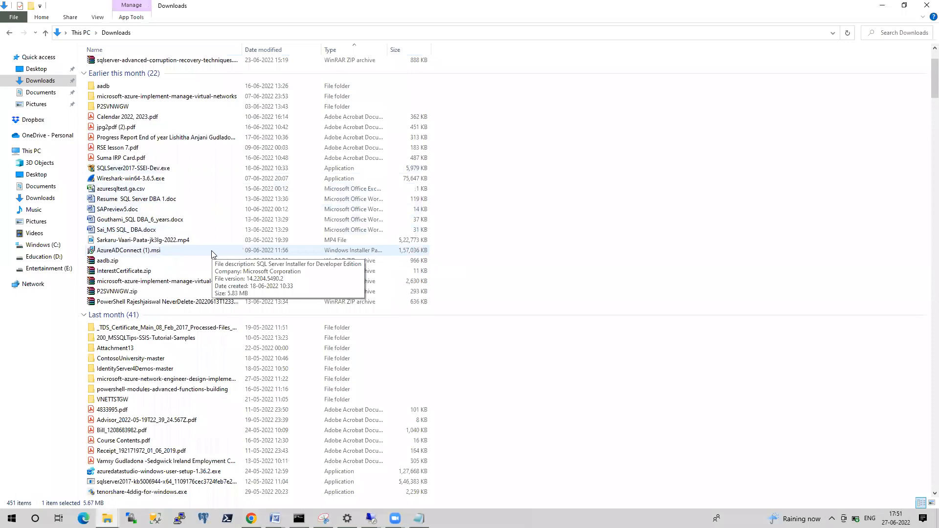
scroll(212, 254, "down", 3)
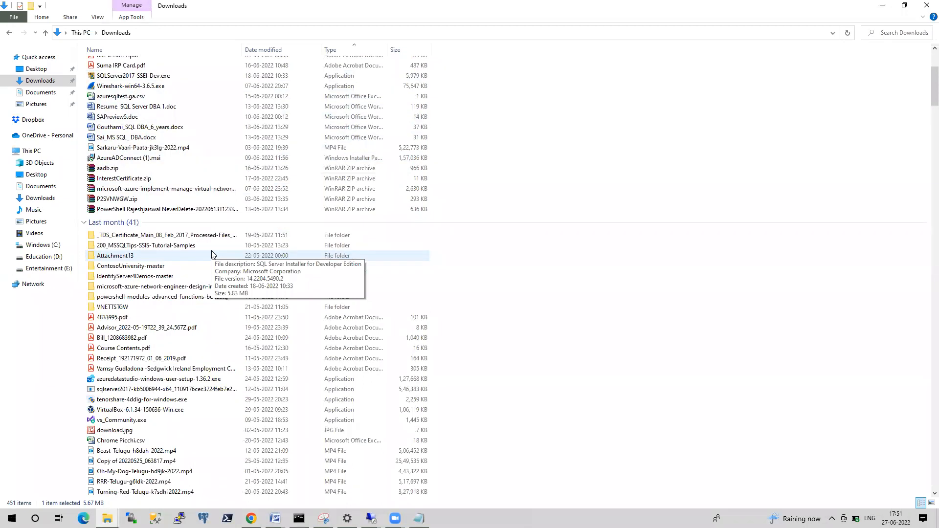
scroll(218, 313, "down", 3)
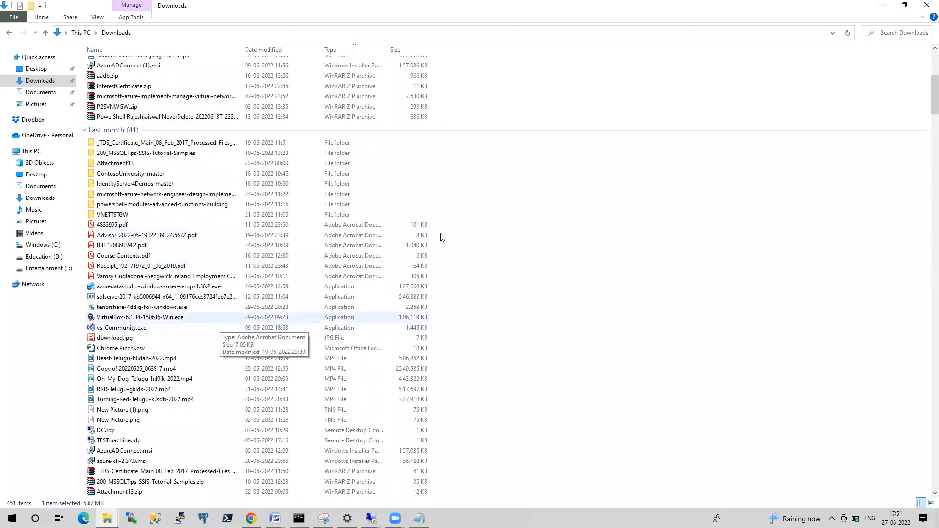
left_click(890, 34)
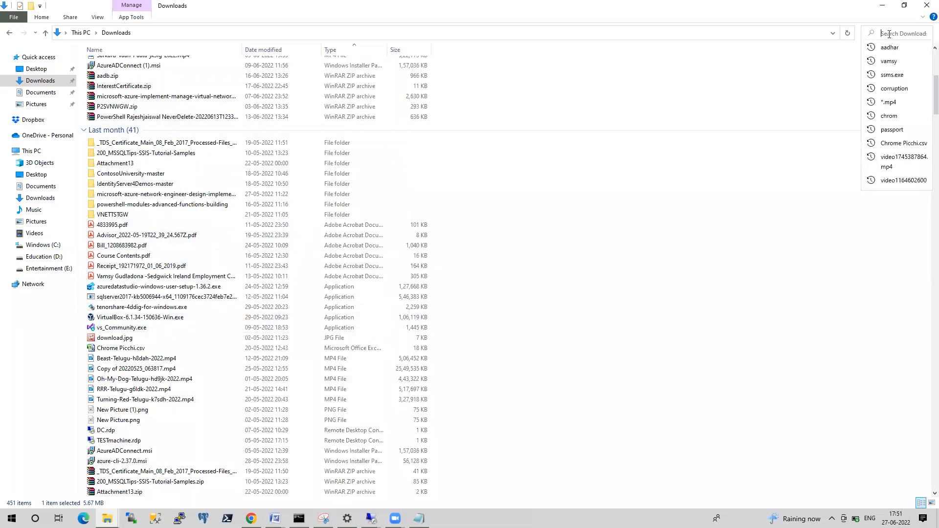
left_click(895, 75)
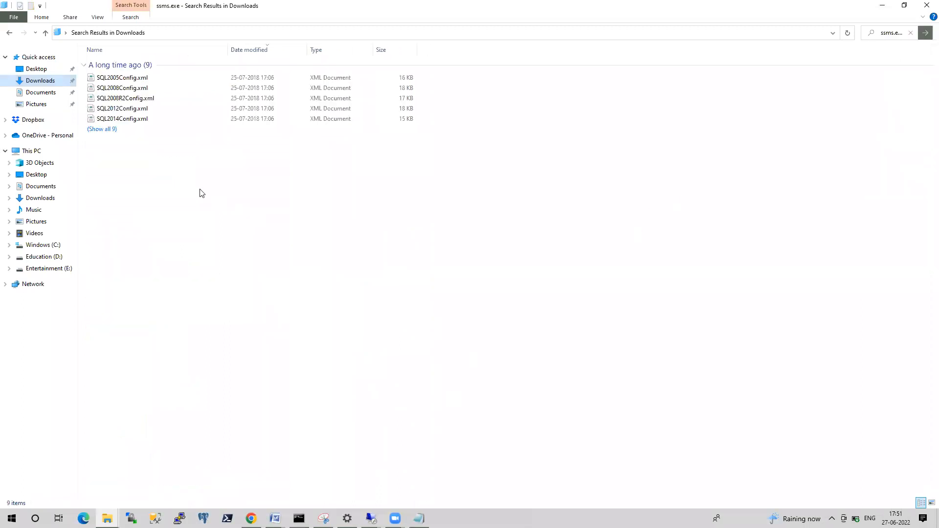
left_click(102, 129)
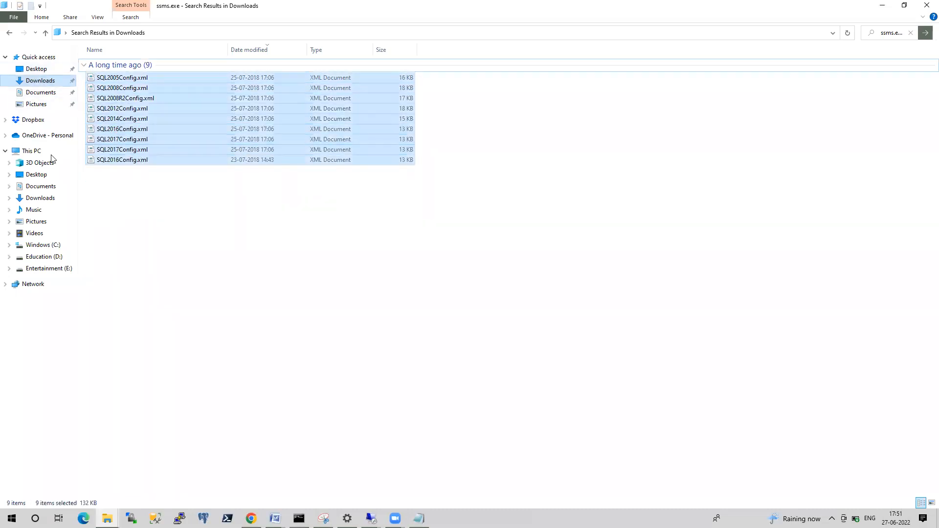
Step: Copy SSMS-Setup-ENU.exe from the SQL Softwares folder on the Education (D:) drive
left_click(50, 260)
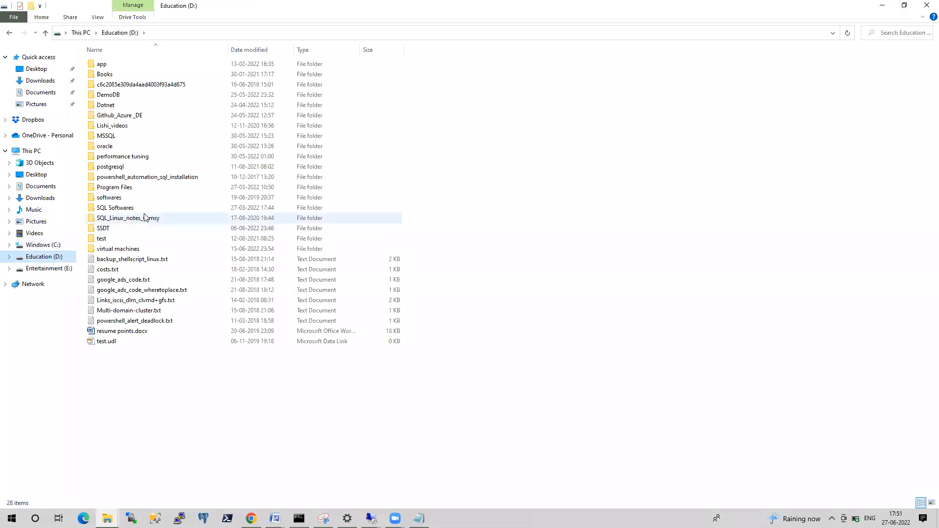
double_click(121, 207)
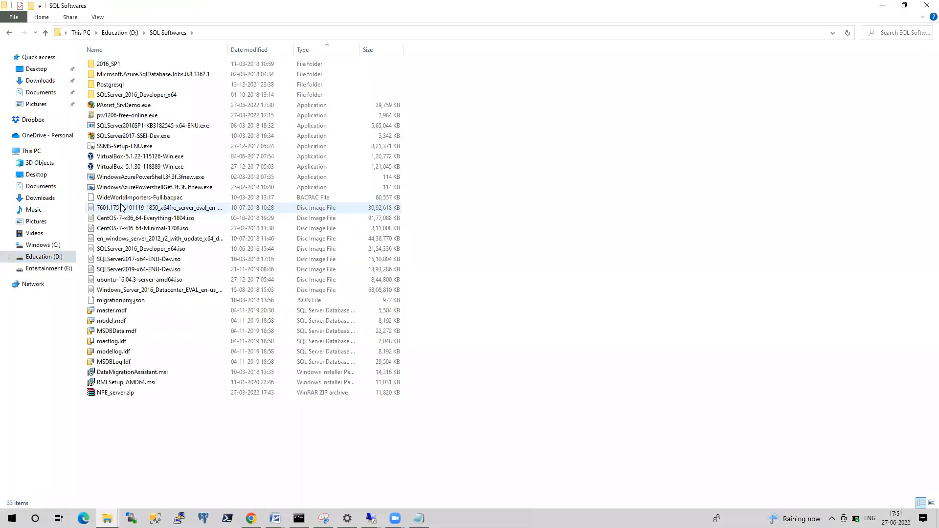
double_click(120, 146)
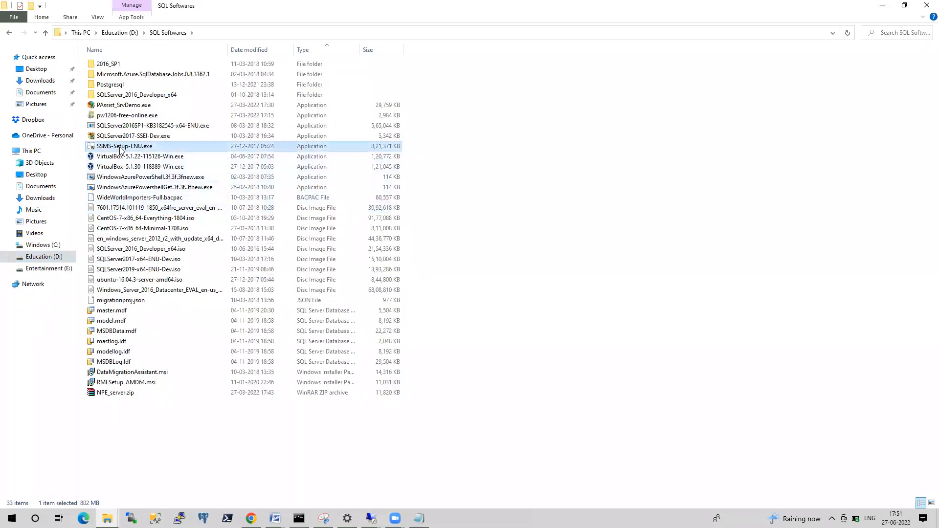
key("shift+F10")
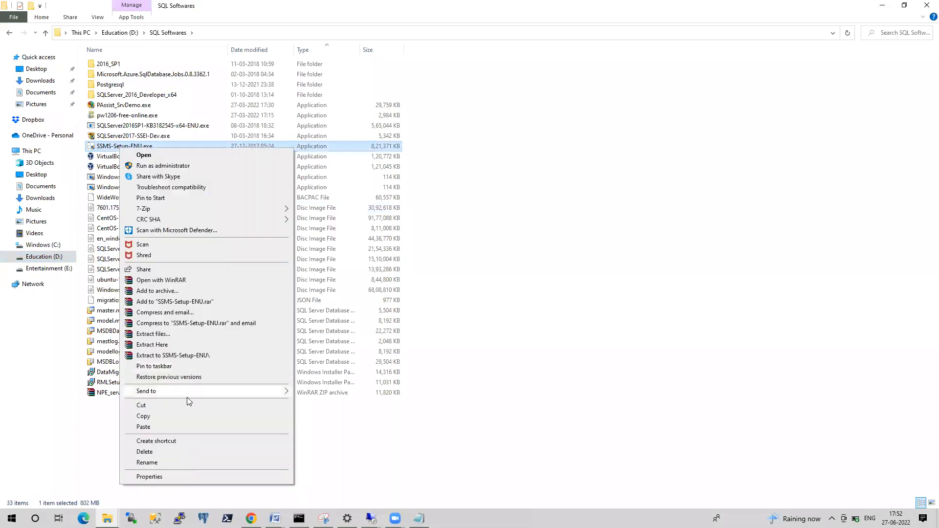
left_click(167, 416)
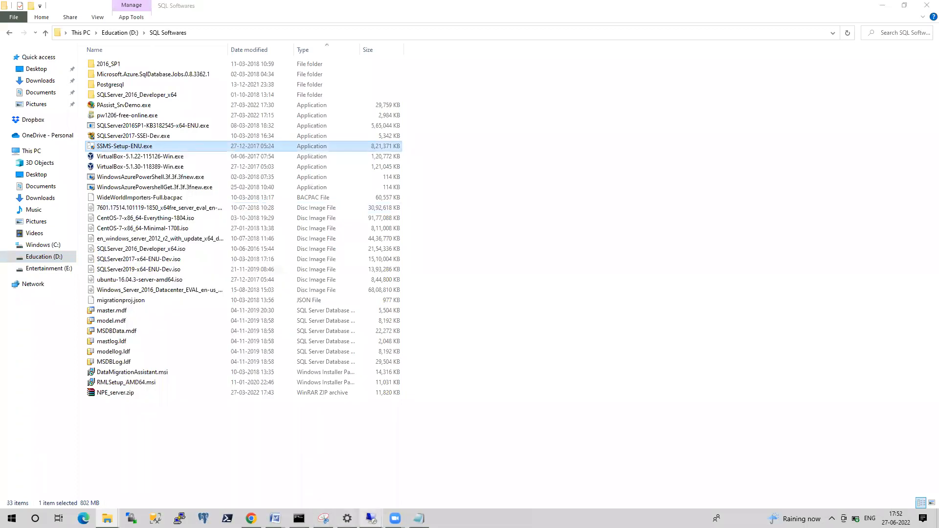
Step: Switch to the 20.123.25.89 remote session and paste the copied SSMS installer into the C:\SD folder
left_click(372, 519)
left_click(380, 495)
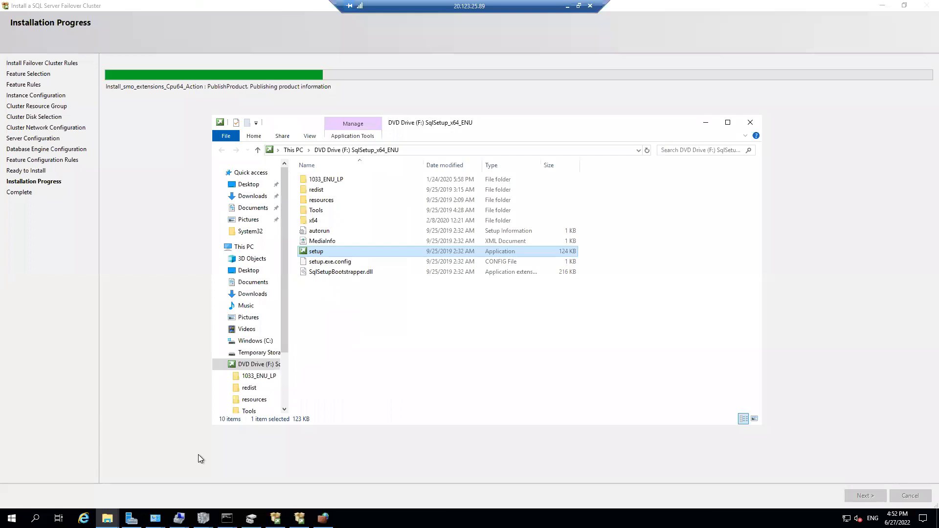
left_click(107, 518)
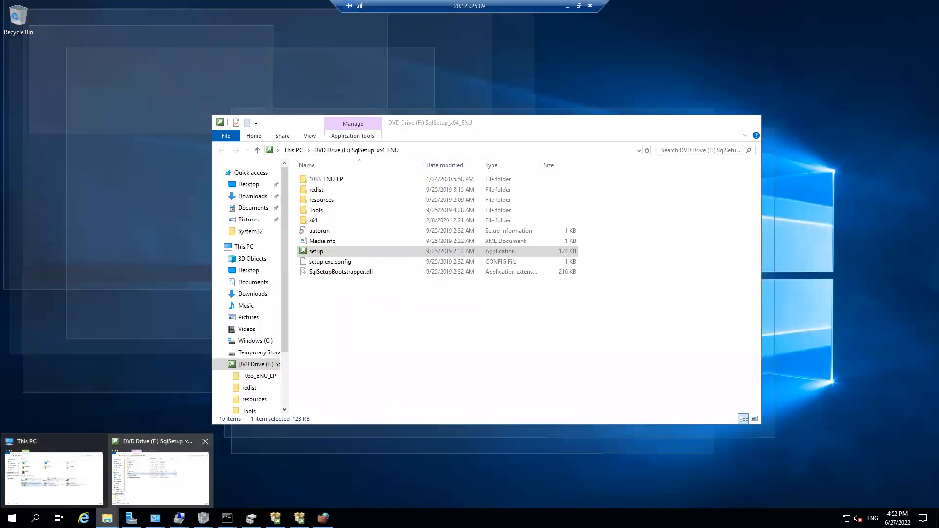
left_click(73, 475)
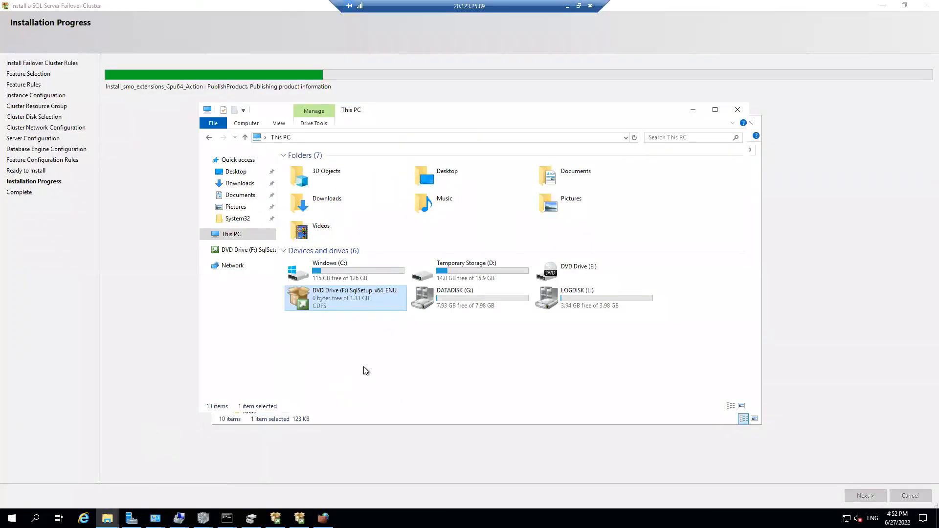
double_click(350, 269)
left_click(301, 222)
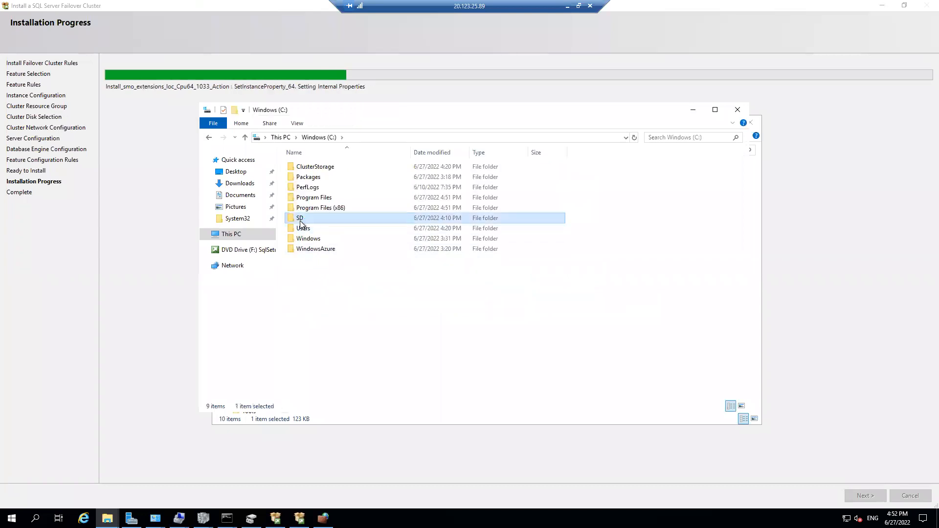
double_click(300, 223)
right_click(329, 243)
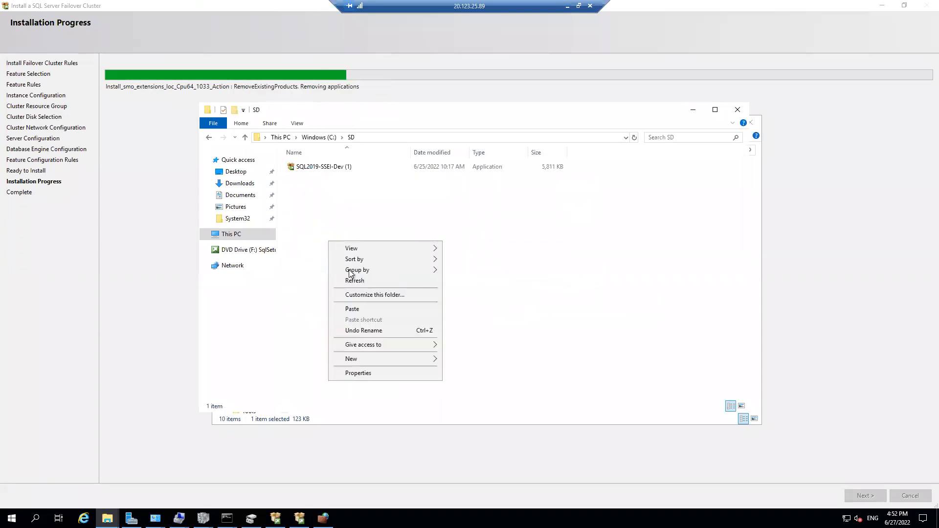
left_click(353, 309)
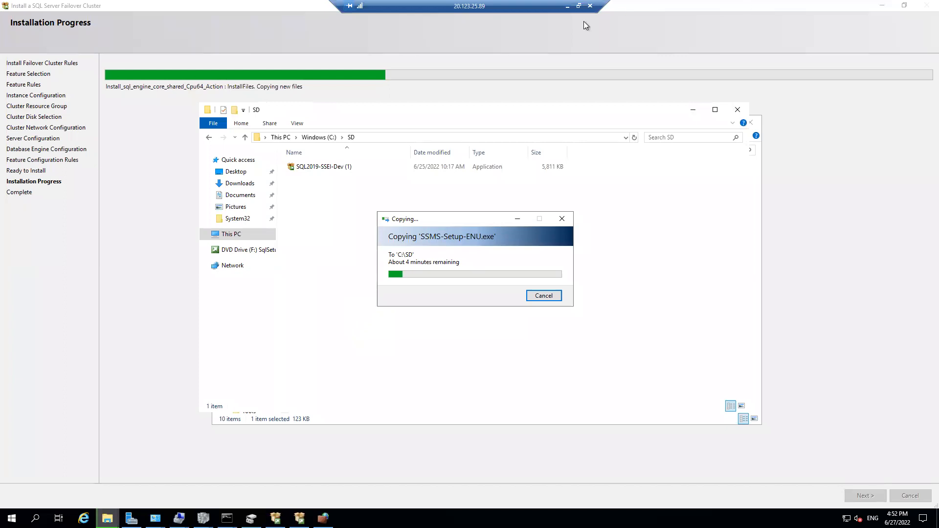
Step: Return to Chrome, close the Distributed Network warning and SQL failover cluster search tabs, and open a new tab
left_click(566, 5)
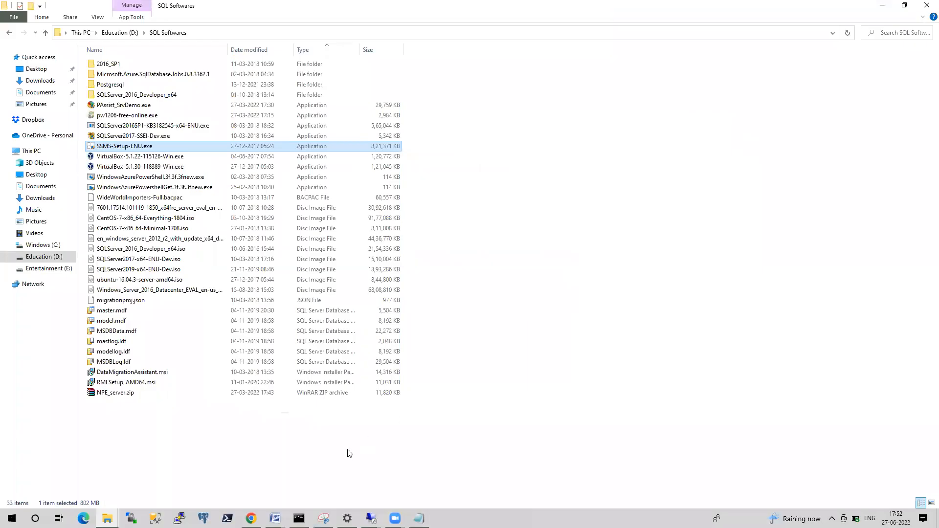
left_click(251, 519)
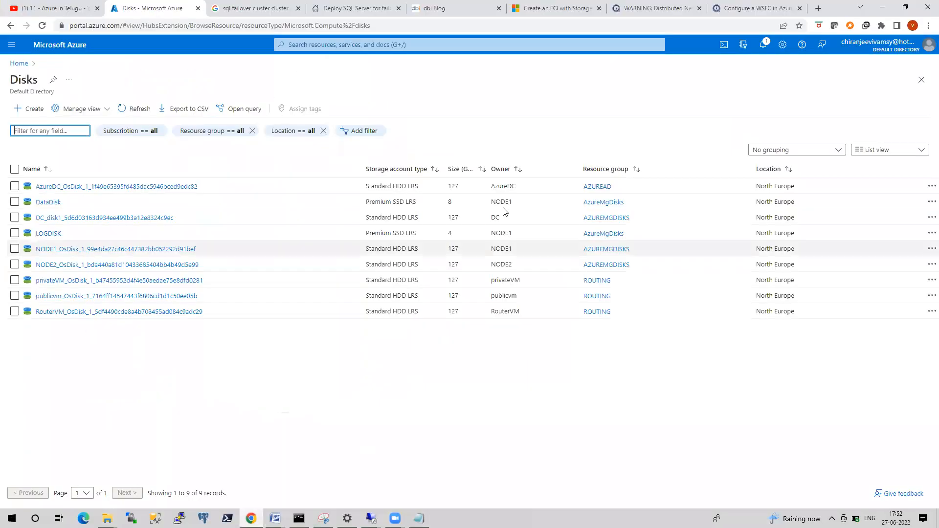
left_click(556, 8)
left_click(702, 9)
key("ctrl+t")
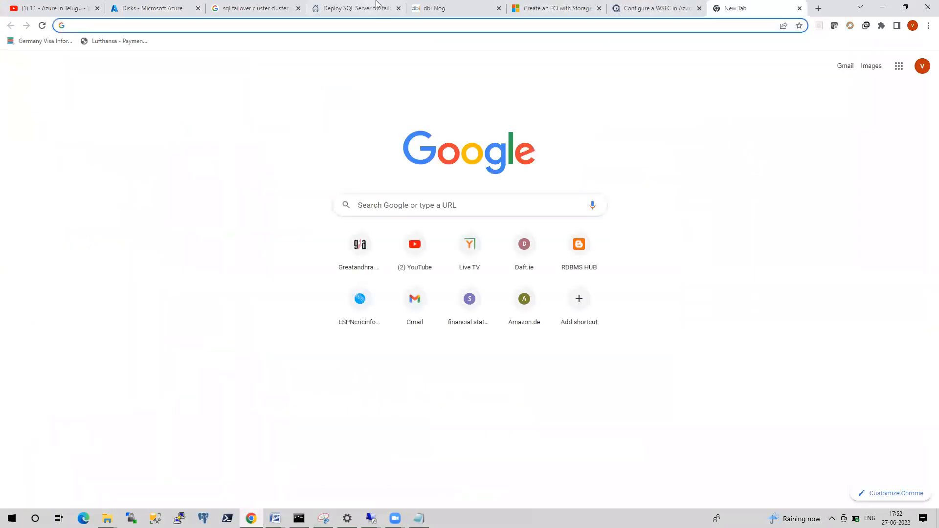
left_click(298, 9)
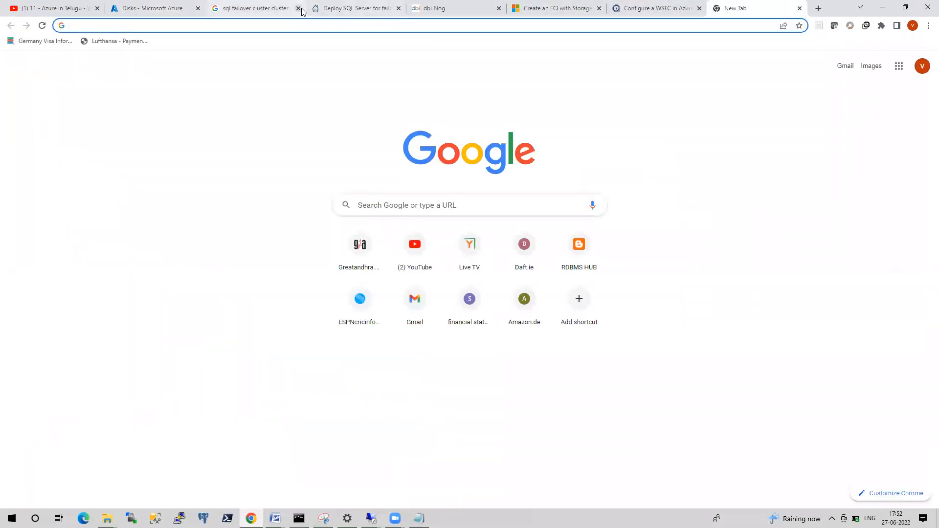
Step: Search Google for "service master key failover cluster"
left_click(365, 203)
type("se")
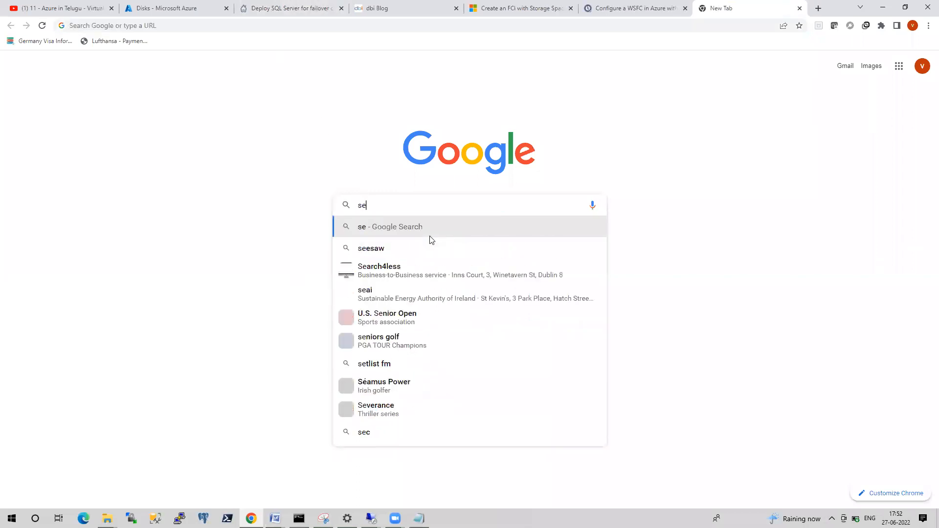
type("rvice mast")
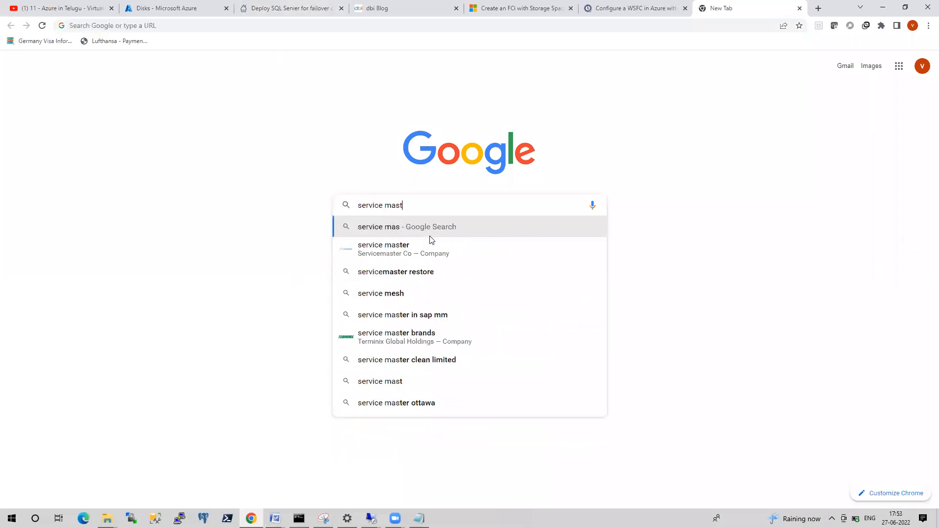
type("er key failover cluster")
key("Return")
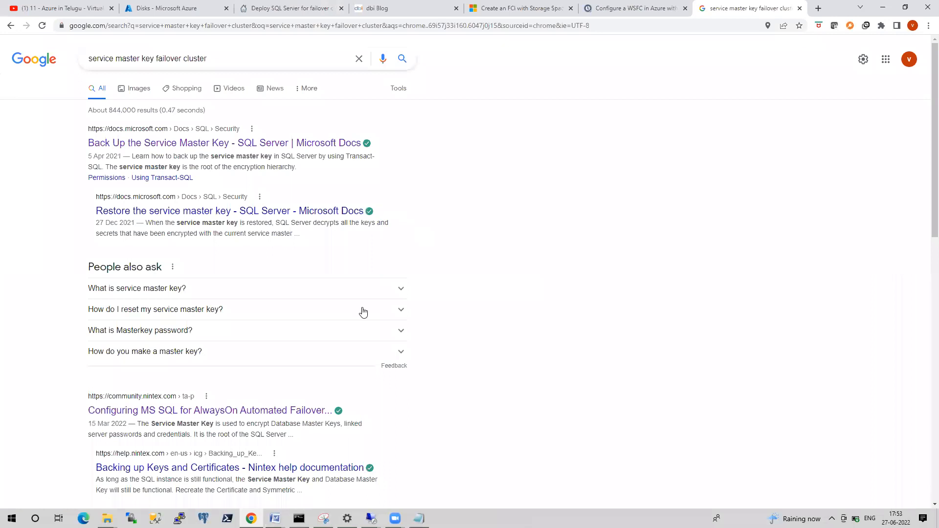
Step: Open the Nintex result on configuring MS SQL for AlwaysOn automated failover in a new tab and switch to it
scroll(388, 370, "down", 3)
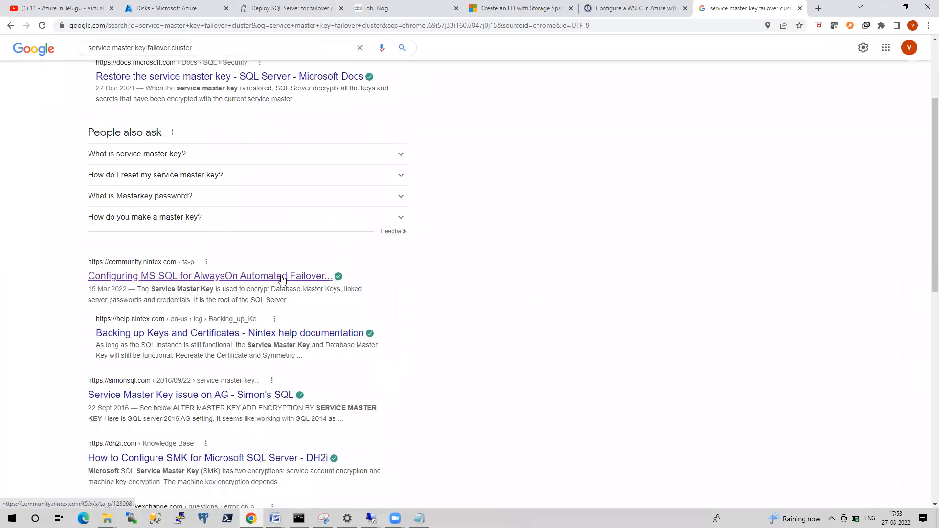
right_click(282, 278)
left_click(300, 285)
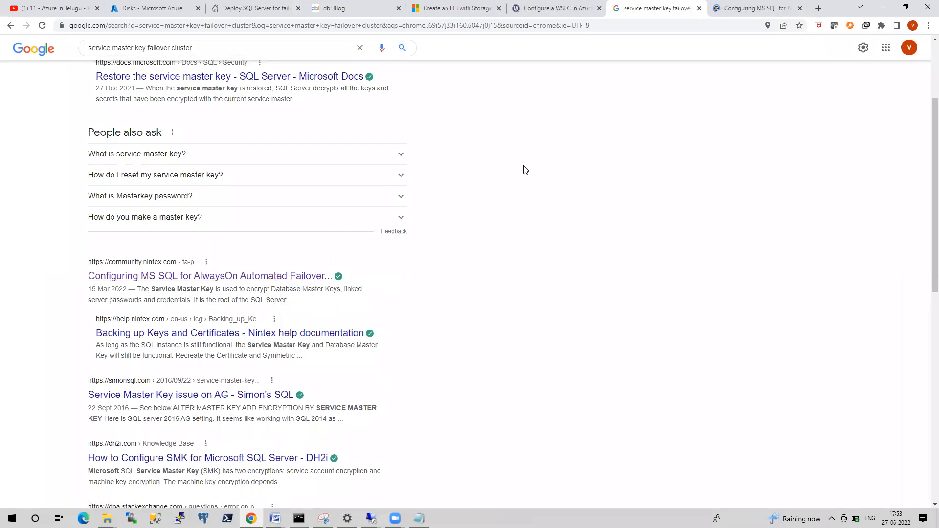
left_click(729, 9)
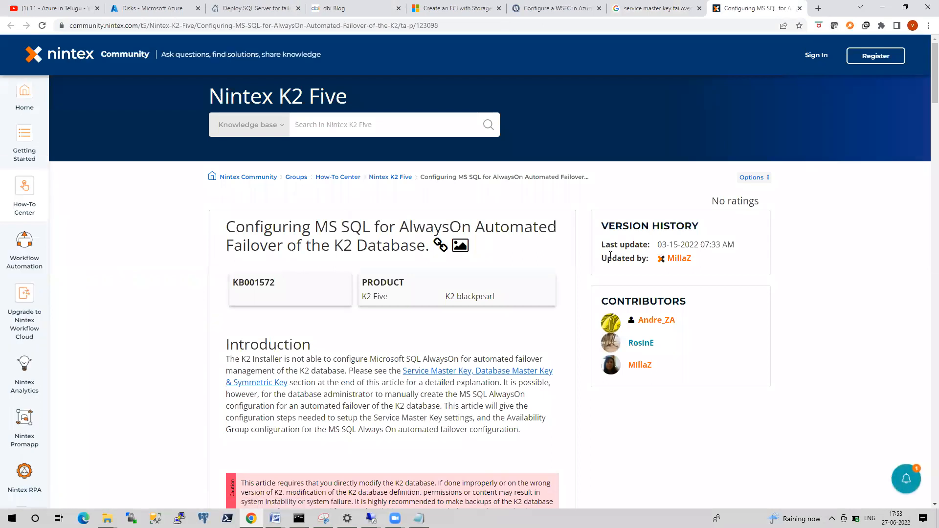
Step: Read the article's configuration steps, its Service Master Key, Database Master Key and Symmetric Key section, and the Explanation with its verification query
scroll(587, 259, "down", 10)
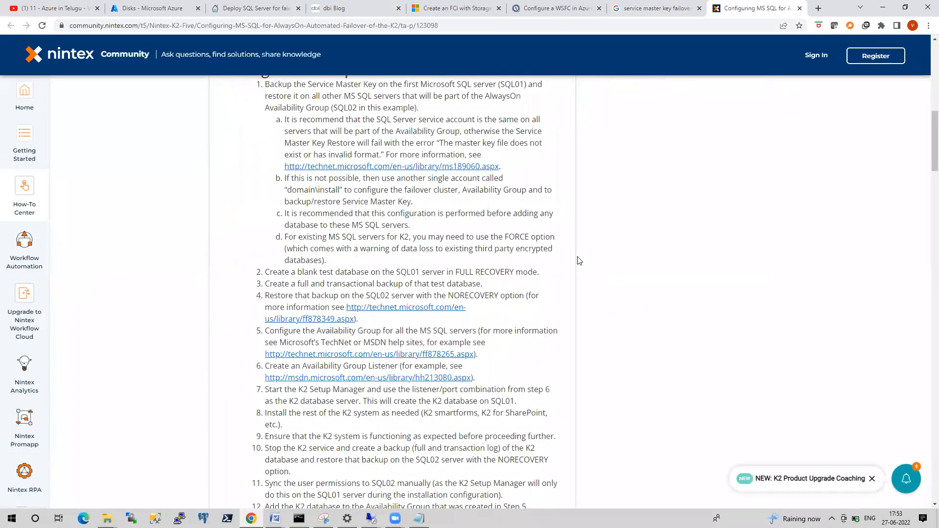
scroll(579, 261, "down", 5)
scroll(579, 260, "down", 5)
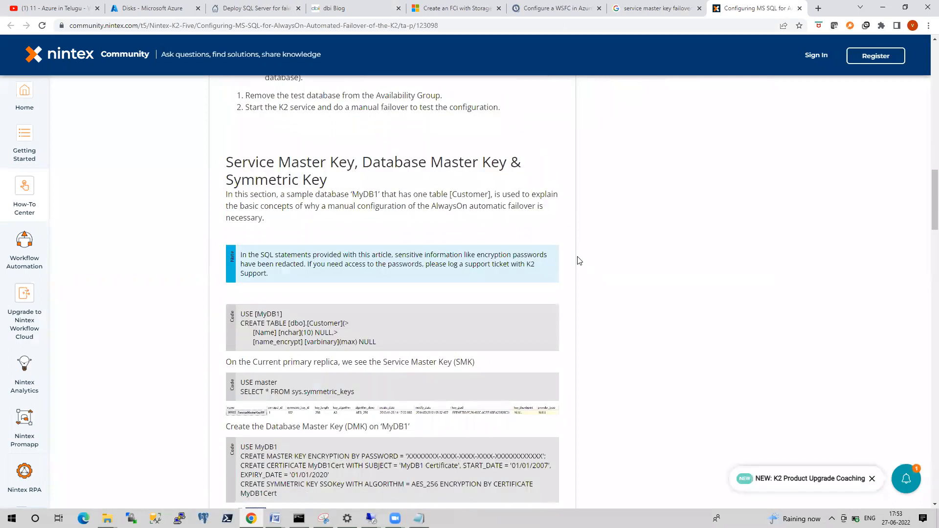
scroll(579, 261, "down", 14)
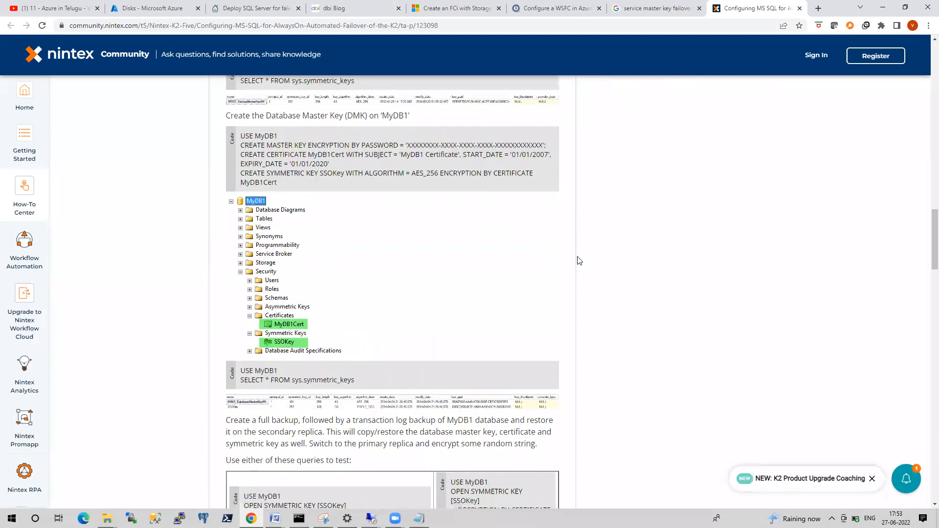
scroll(579, 260, "down", 5)
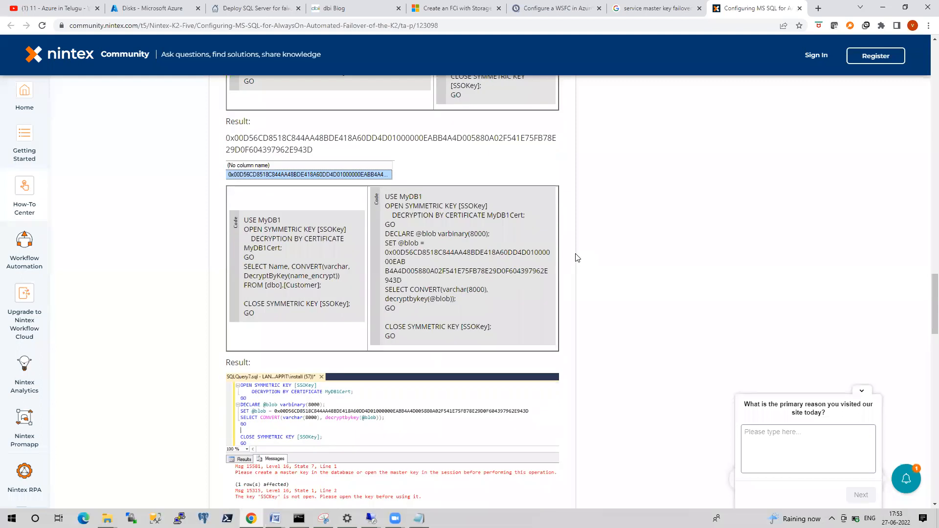
scroll(515, 285, "down", 4)
scroll(514, 287, "down", 2)
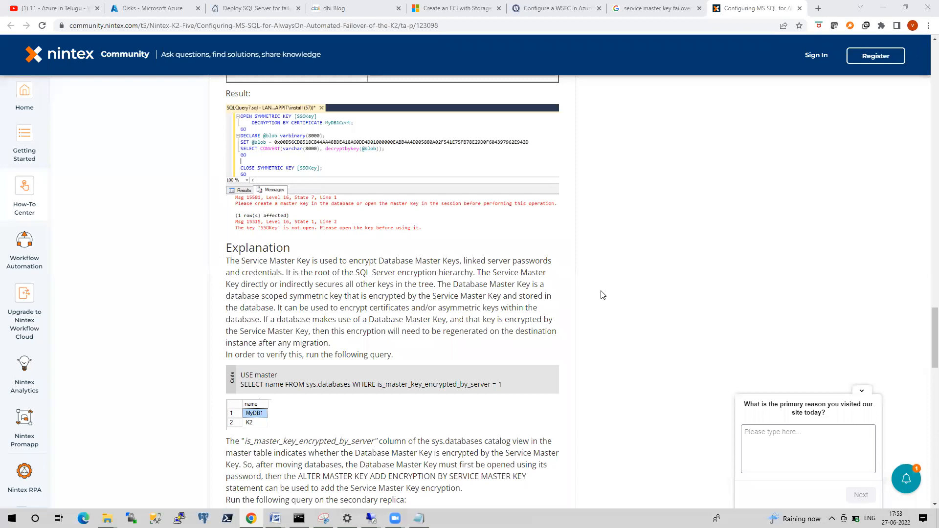
scroll(405, 306, "down", 2)
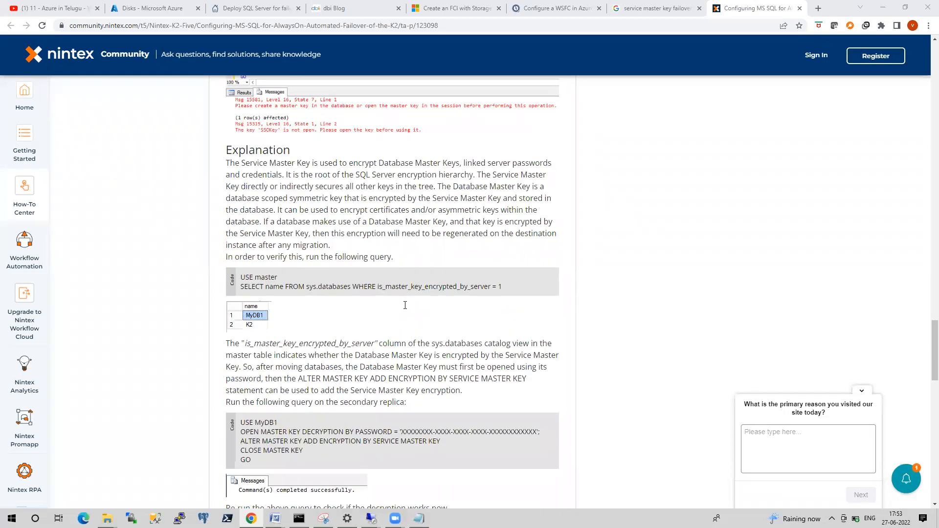
Step: Close the Nintex article and search Google for "service master key failover cluster encryption"
left_click(800, 7)
left_click(227, 52)
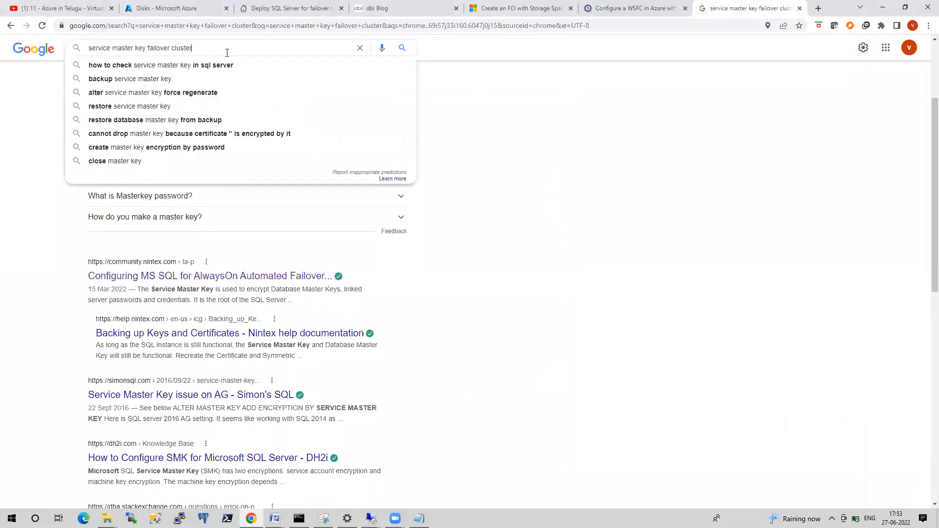
type("encr")
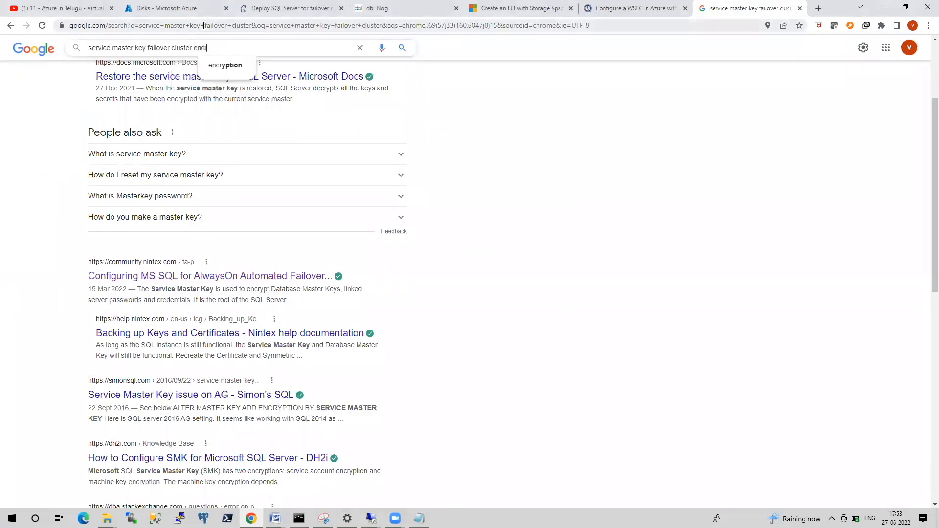
type("yption")
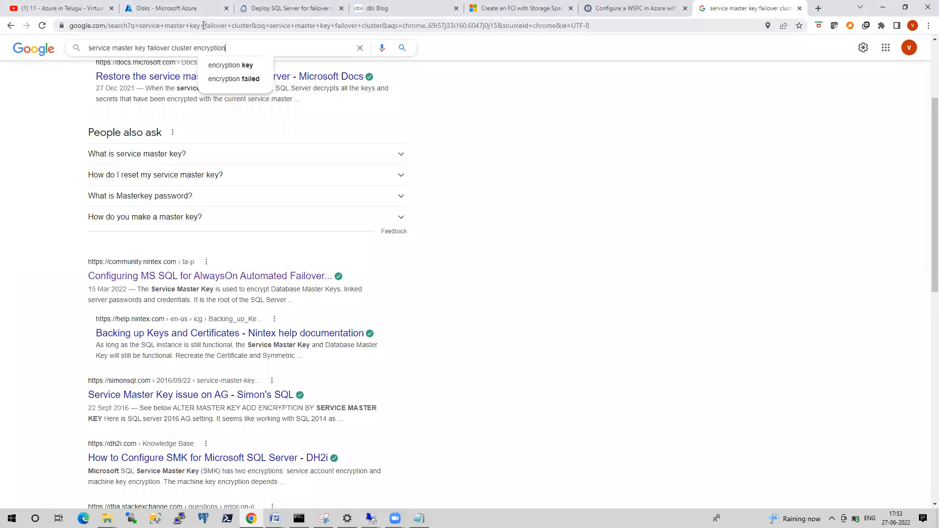
key("Return")
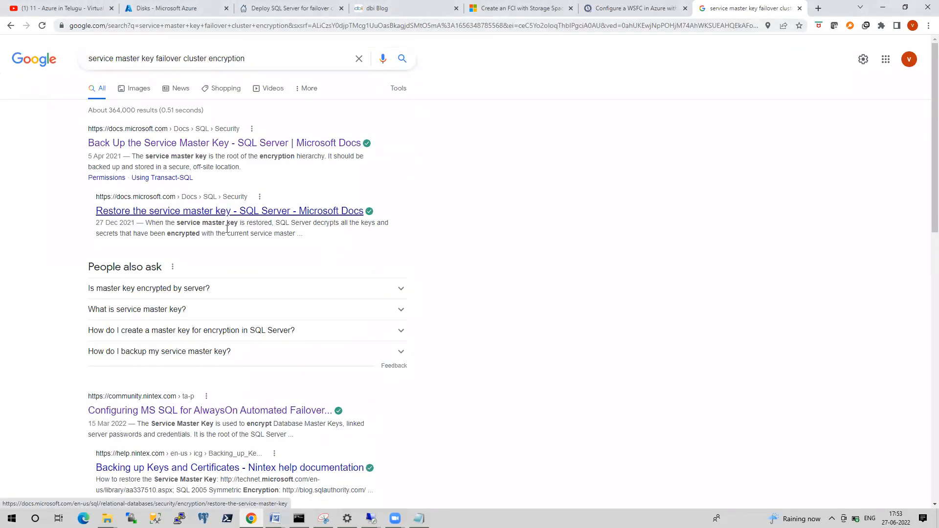
Step: Remove "encryption" from the Google query and search again for "service master key failover cluster"
left_click_drag(246, 59, 157, 61)
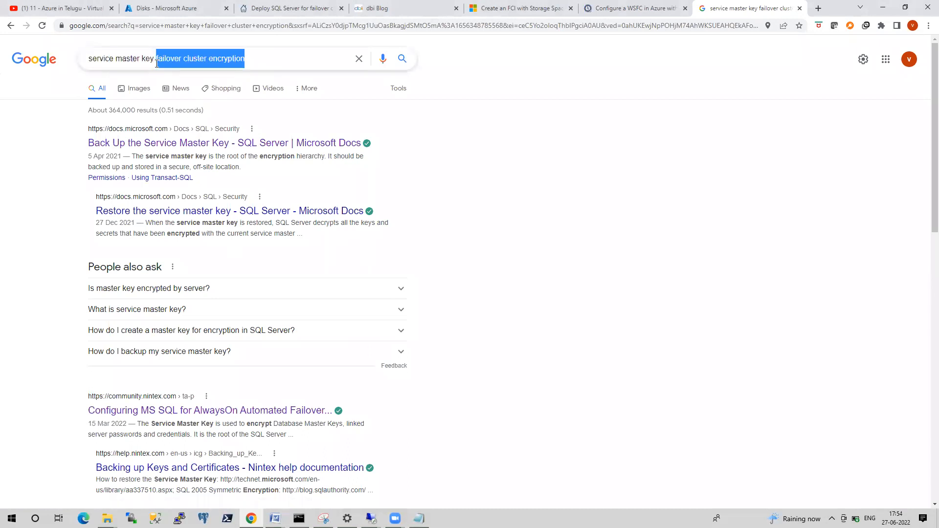
key("Right")
key("BackSpace")
key("BackSpace")
key("BackSpace")
key("BackSpace")
key("BackSpace")
key("BackSpace")
key("BackSpace")
key("BackSpace")
key("BackSpace")
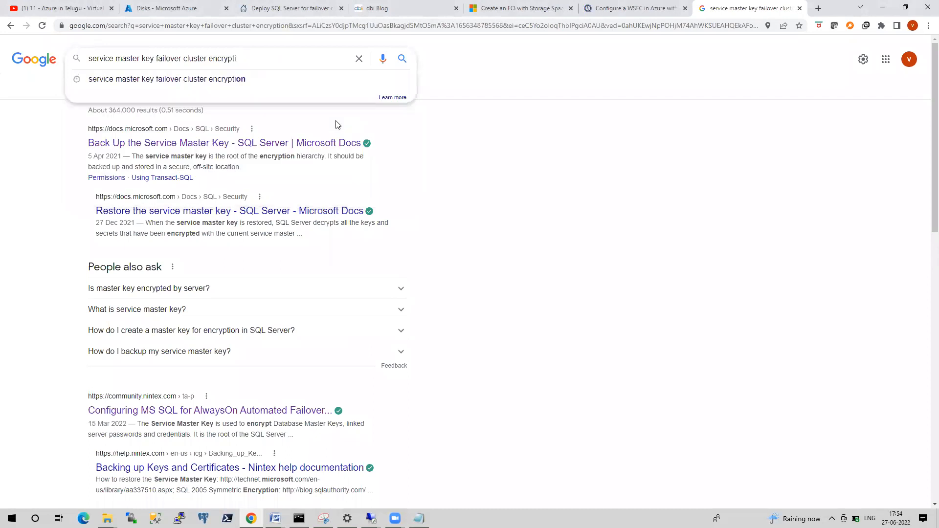
key("Return")
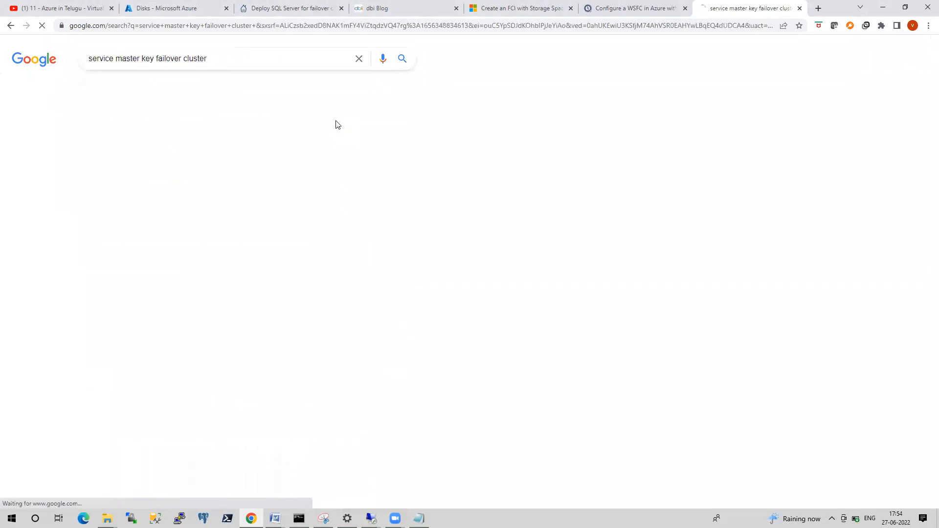
Step: View the Microsoft Docs result "Back Up the Service Master Key" in a new tab and close it
right_click(253, 151)
left_click(270, 154)
left_click(742, 8)
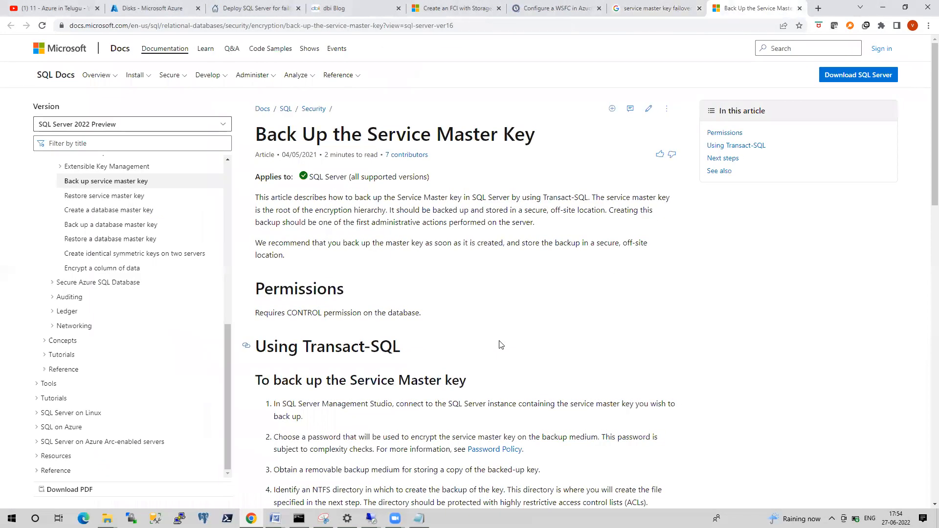
left_click(800, 8)
Step: Replace "failover cluster" in the query and search Google for the suggestion "service master key sql server"
left_click_drag(207, 58, 158, 63)
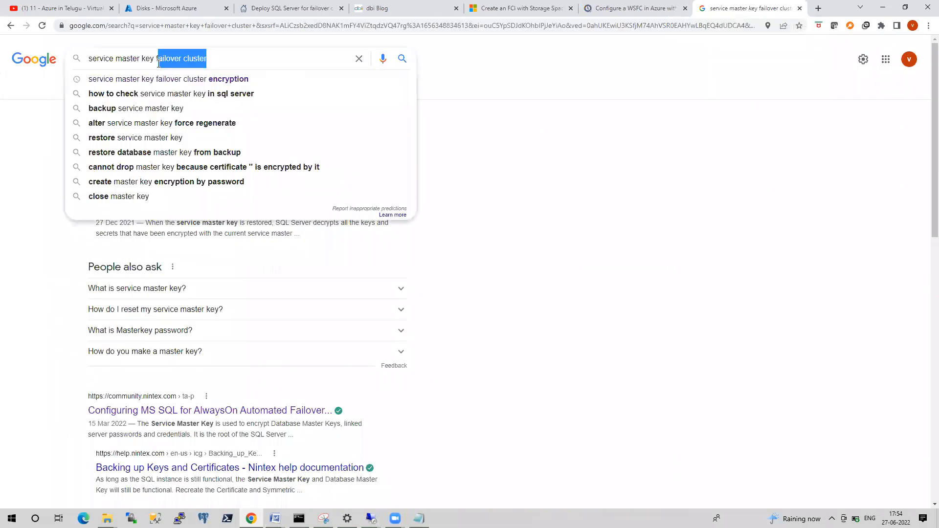
key("BackSpace")
key("BackSpace")
type("sq")
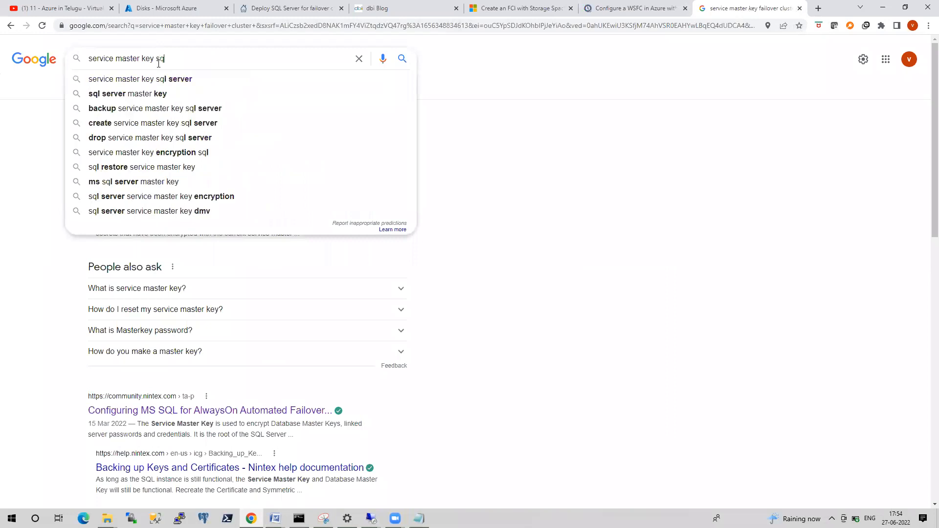
left_click(186, 79)
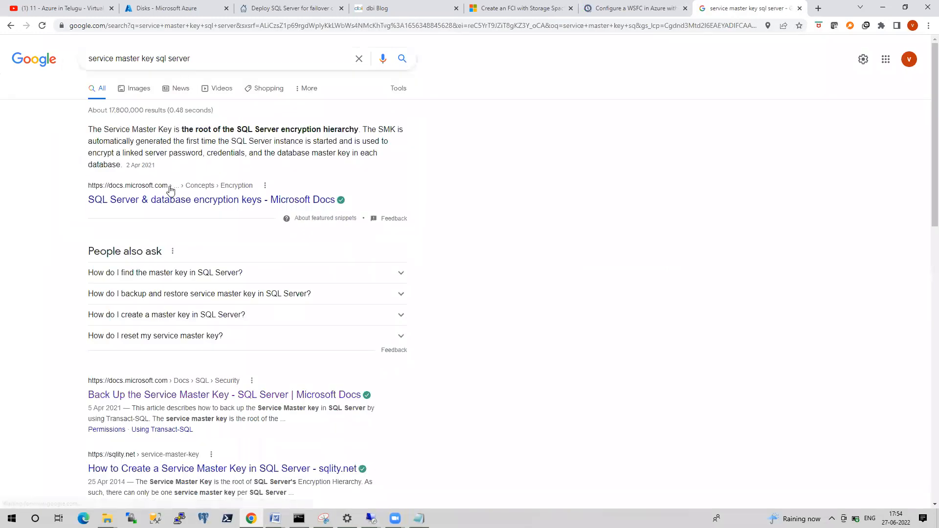
Step: Open the Microsoft Docs article "SQL Server & database encryption keys" in a new tab and highlight its local machine key wording
right_click(169, 198)
left_click(186, 209)
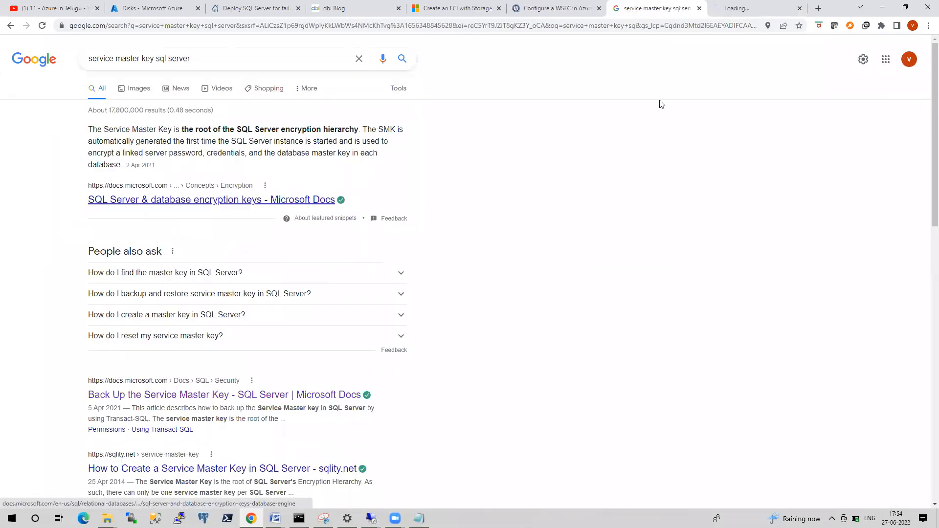
left_click(725, 13)
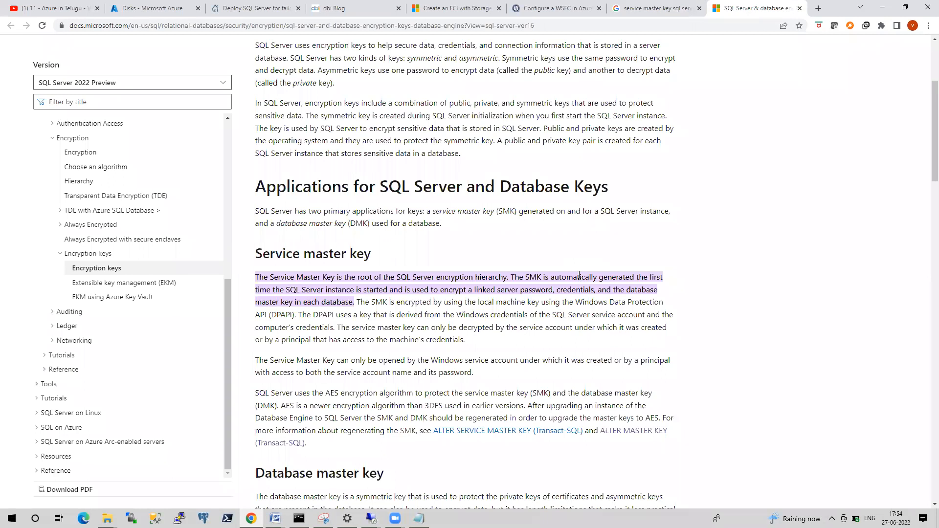
left_click_drag(479, 303, 561, 300)
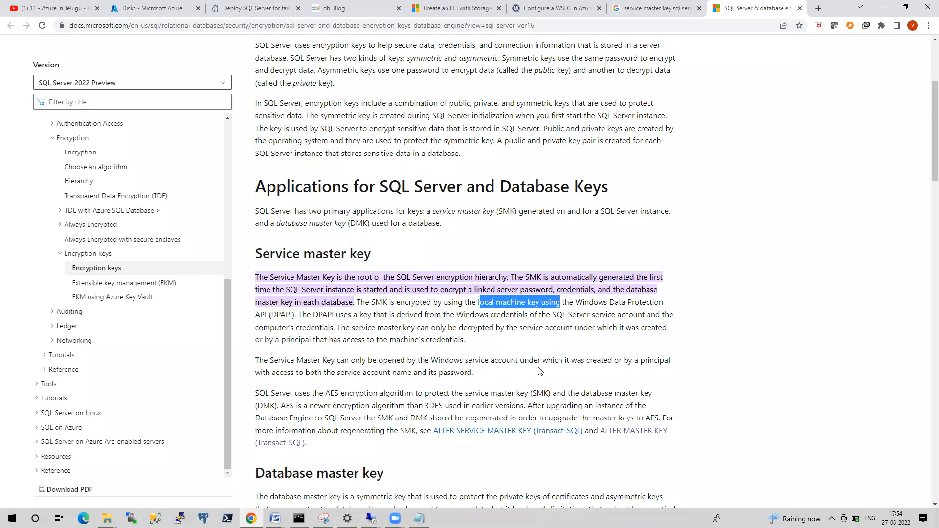
Step: Search within the encryption keys article for "cluster" and for "fail"
left_click(782, 297)
key("ctrl+f")
type("cluster")
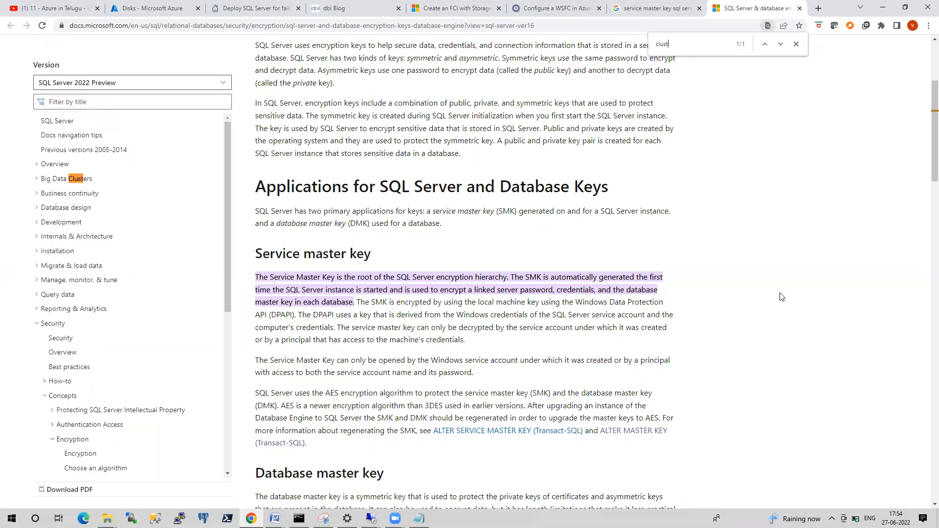
key("BackSpace")
key("BackSpace")
key("BackSpace")
key("BackSpace")
key("BackSpace")
key("BackSpace")
key("BackSpace")
type("fail")
key("BackSpace")
Step: Check installation and SSMS copy progress in the 20.123.25.89 remote session, minimize the copy dialog, and return to Chrome
key("super")
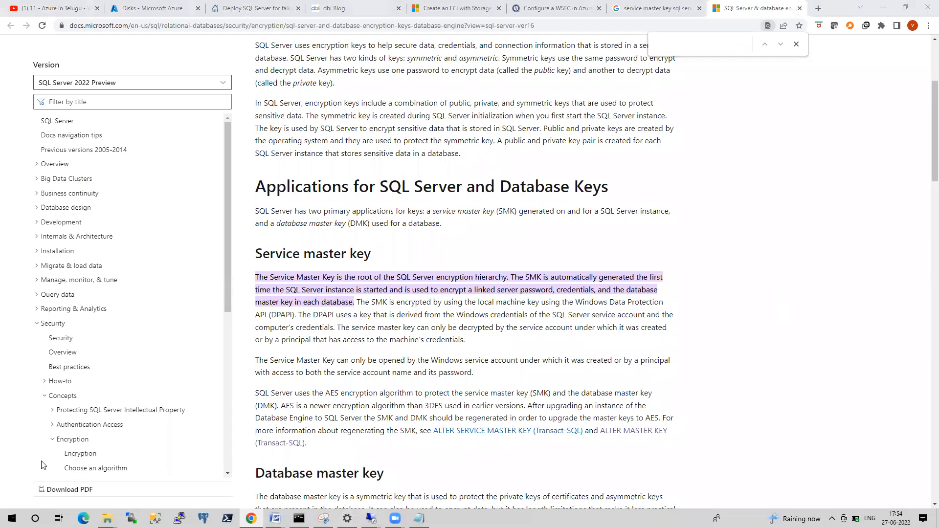
mouse_move(371, 517)
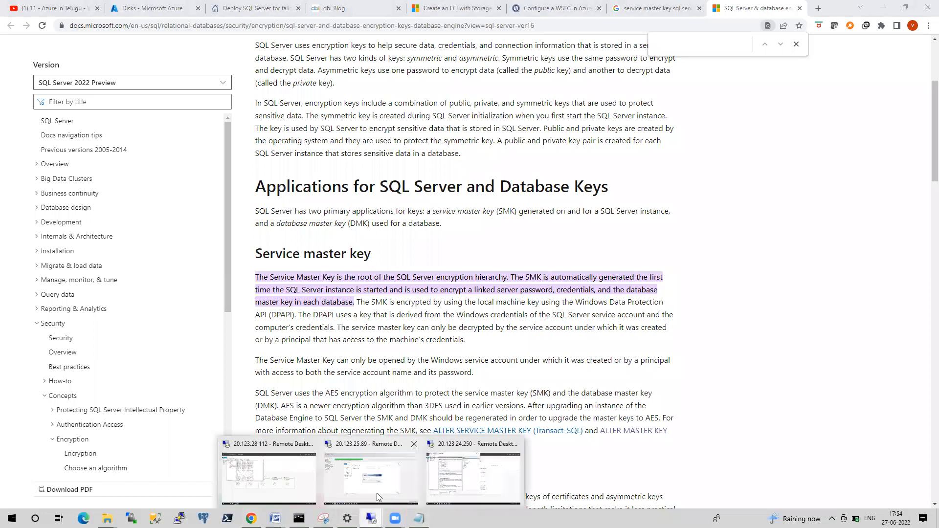
left_click(378, 496)
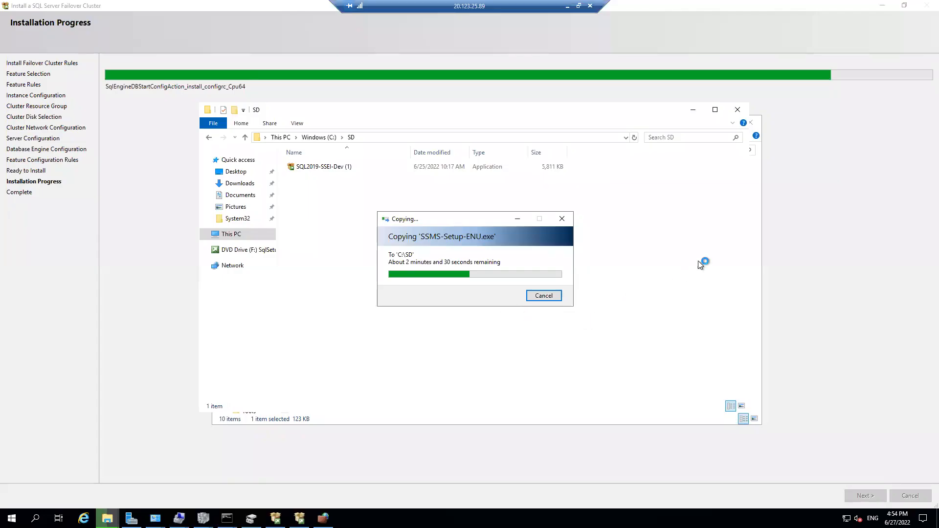
left_click(521, 218)
left_click(567, 5)
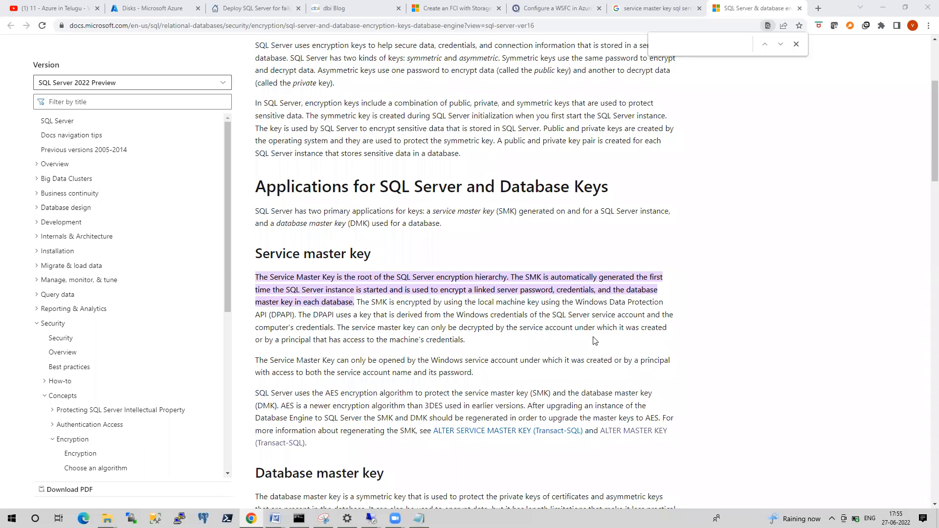
Step: Read the service and database master key sections, and check the installation status in the 20.123.25.89 remote session before returning to Chrome
scroll(595, 341, "down", 2)
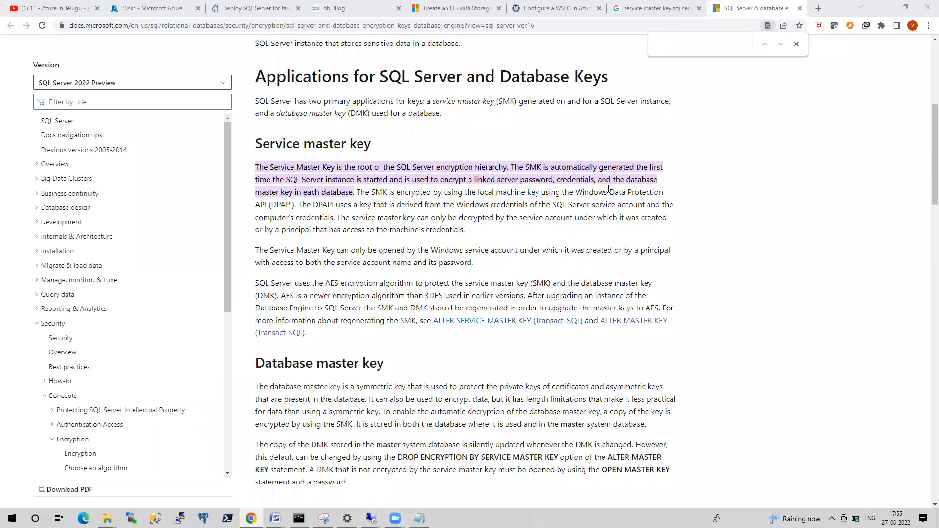
mouse_move(370, 518)
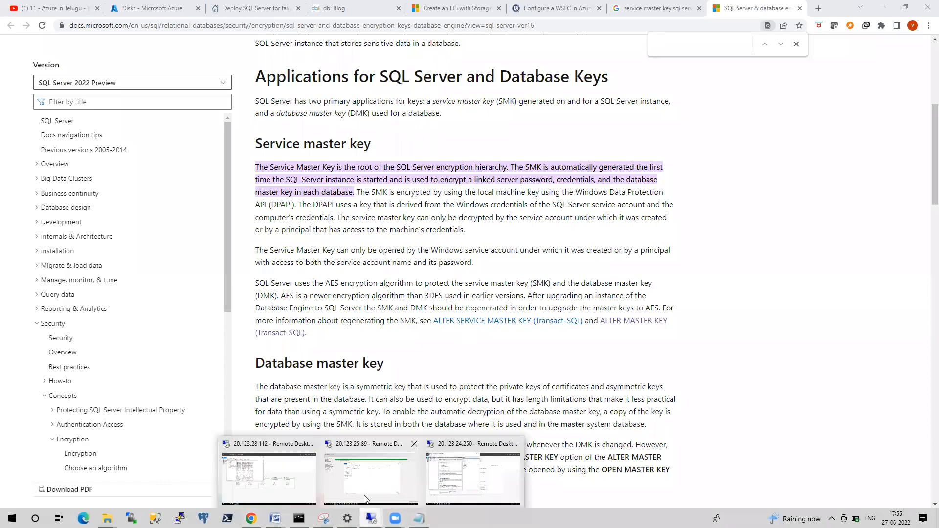
left_click(381, 479)
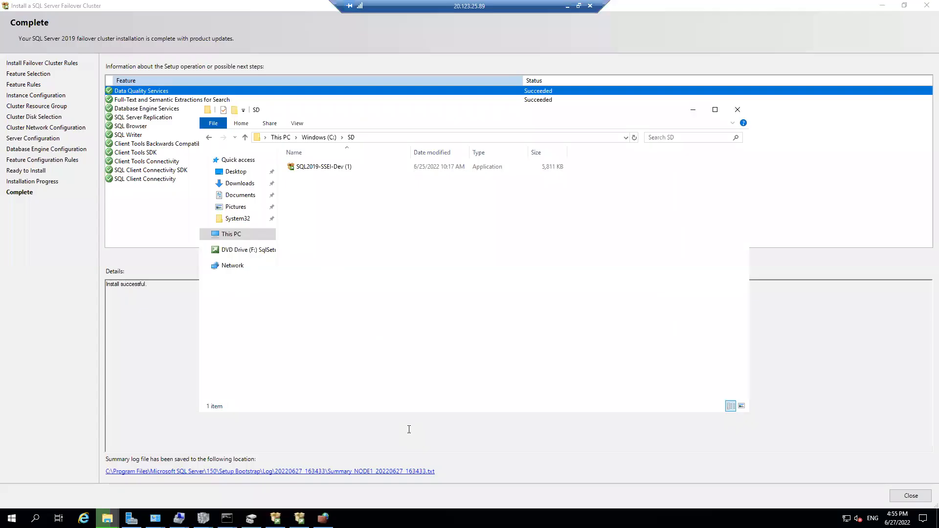
left_click(567, 6)
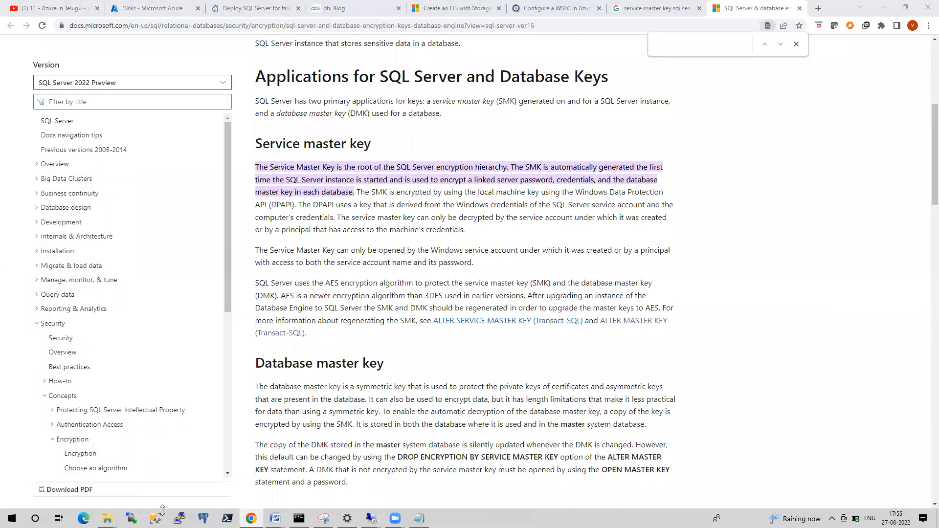
Step: Switch to the 20.123.25.89 remote session and close the completed SQL Server failover cluster setup wizard
mouse_move(371, 517)
left_click(355, 449)
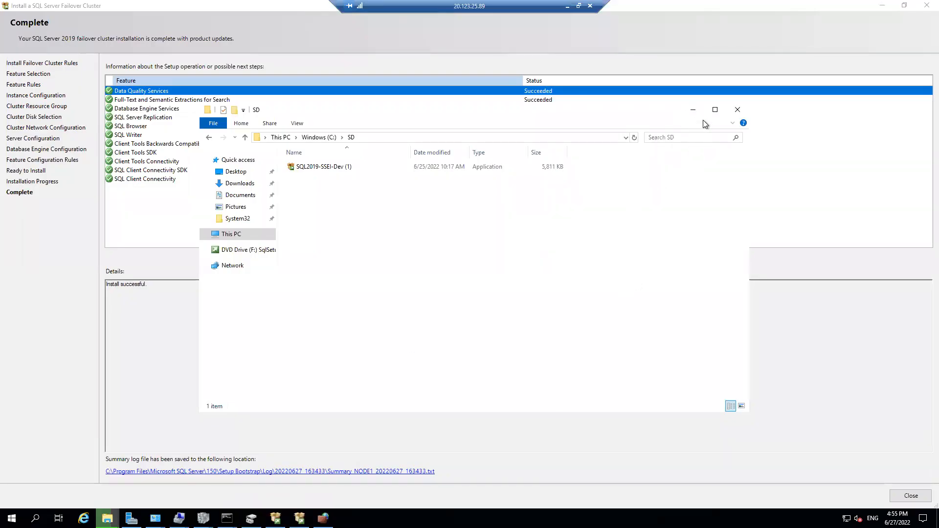
left_click(738, 110)
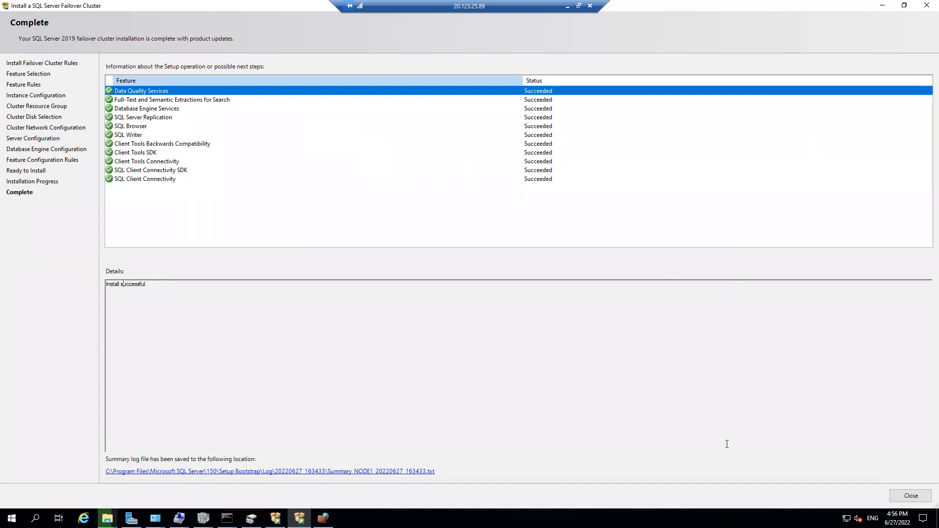
left_click(911, 496)
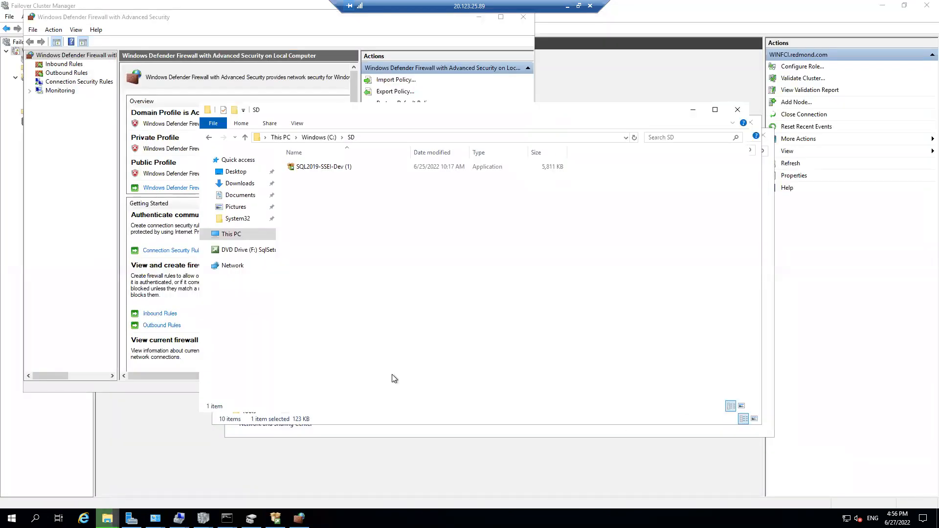
Step: In Failover Cluster Manager, show the resources of the SQL Server (redmond) role and enlarge the resource details area
left_click(11, 186)
left_click(39, 60)
left_click(141, 79)
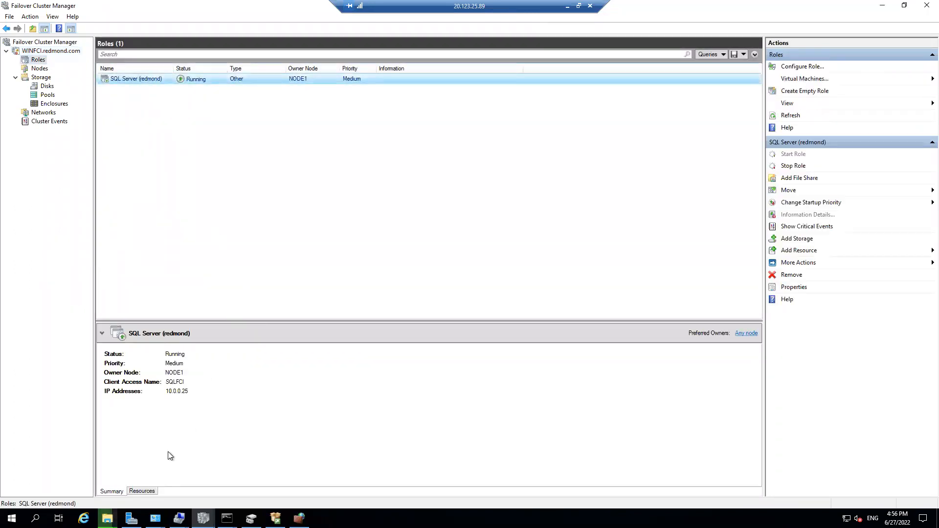
left_click(142, 491)
left_click_drag(266, 318, 262, 128)
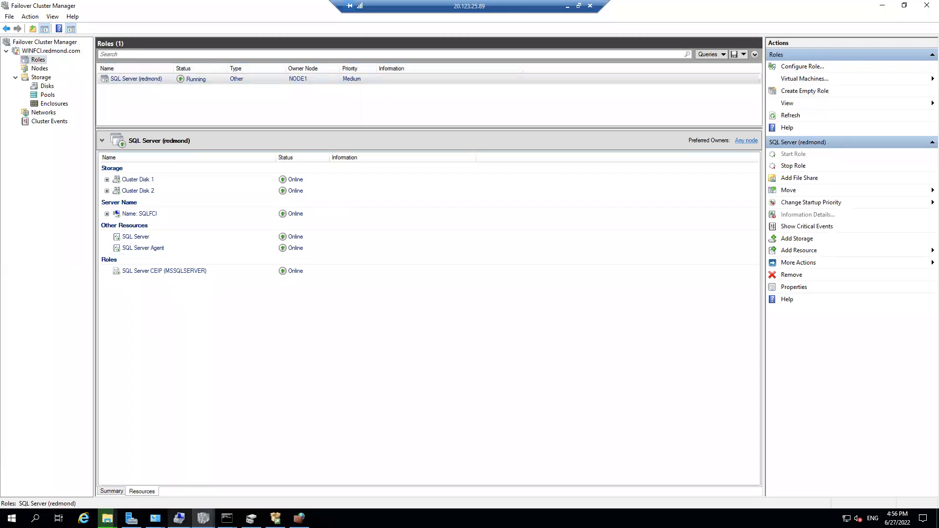
Step: Examine the WINFCI.redmond.com cluster summary and its core resources, and return to the Roles view
mouse_move(179, 518)
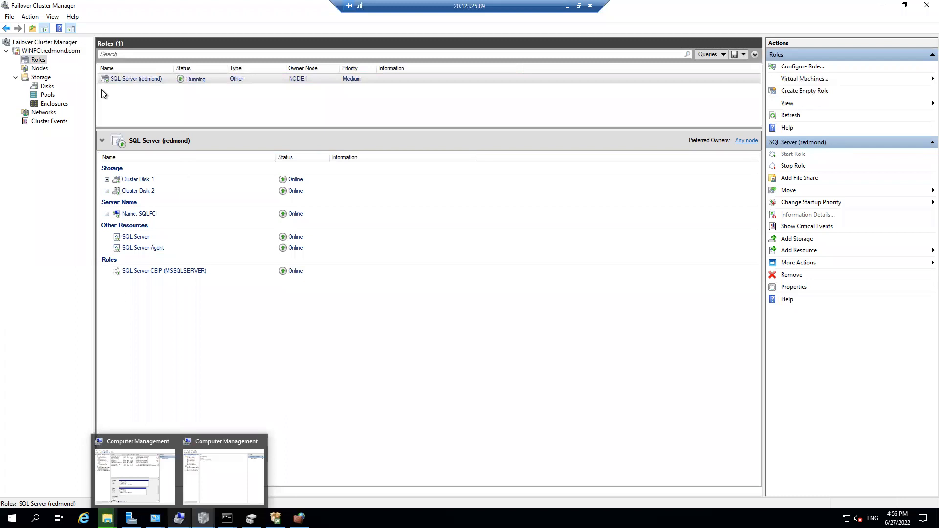
left_click(57, 52)
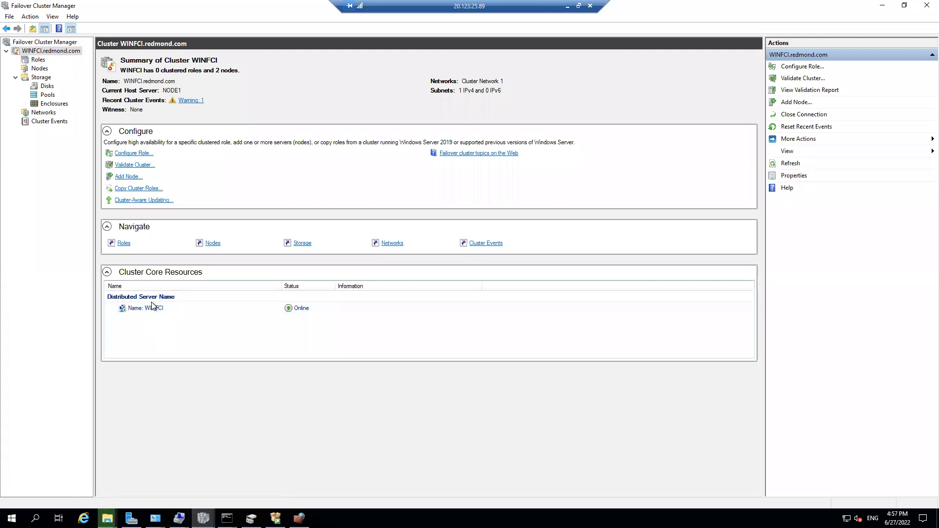
left_click(39, 60)
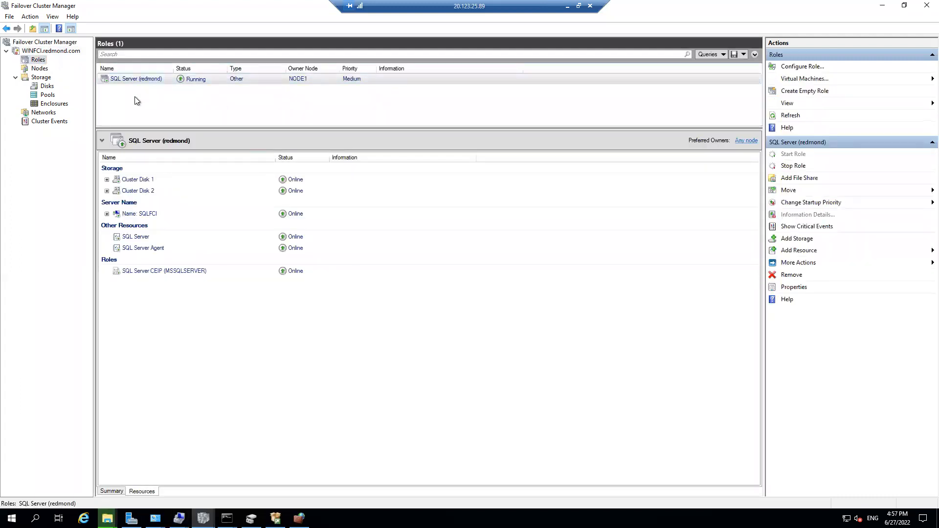
Step: Switch to Chrome's SQLHA article on configuring a WSFC in Azure and read its FCI Behavior section on the setup error
left_click(568, 6)
left_click(553, 9)
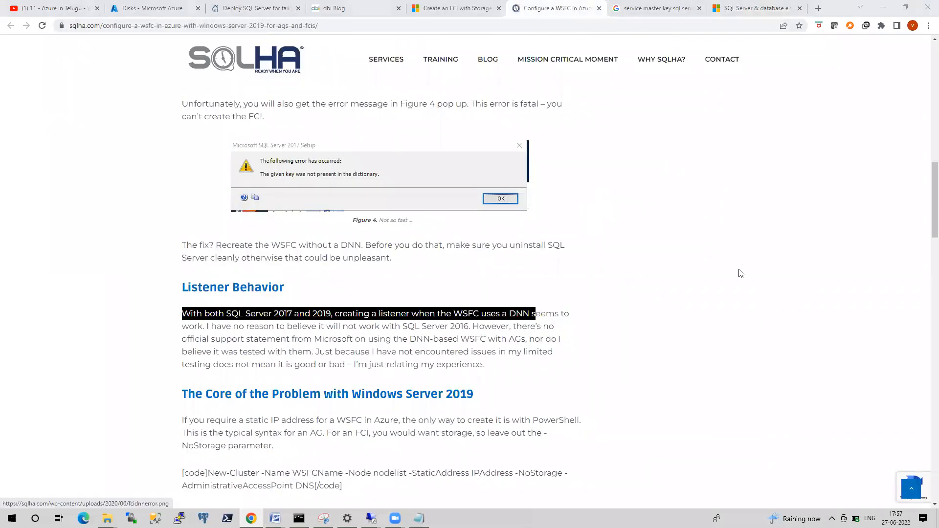
scroll(739, 273, "up", 3)
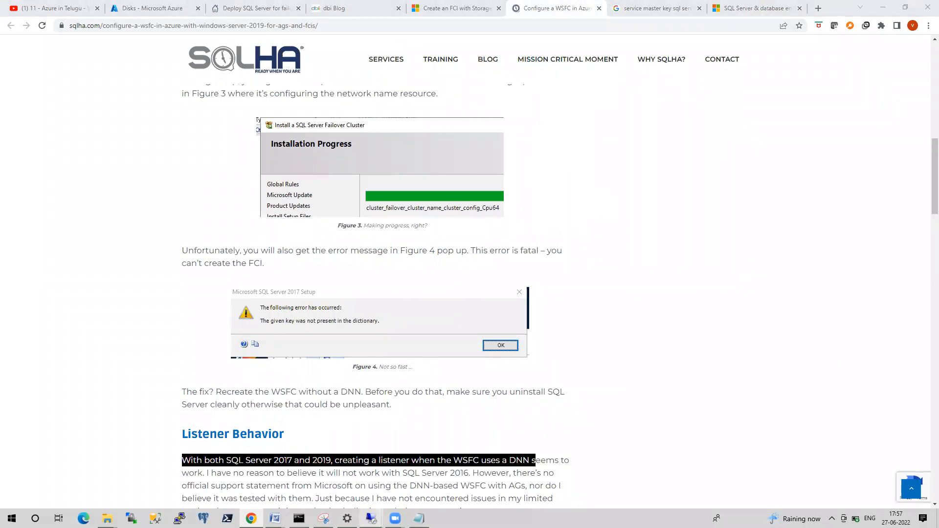
mouse_move(371, 519)
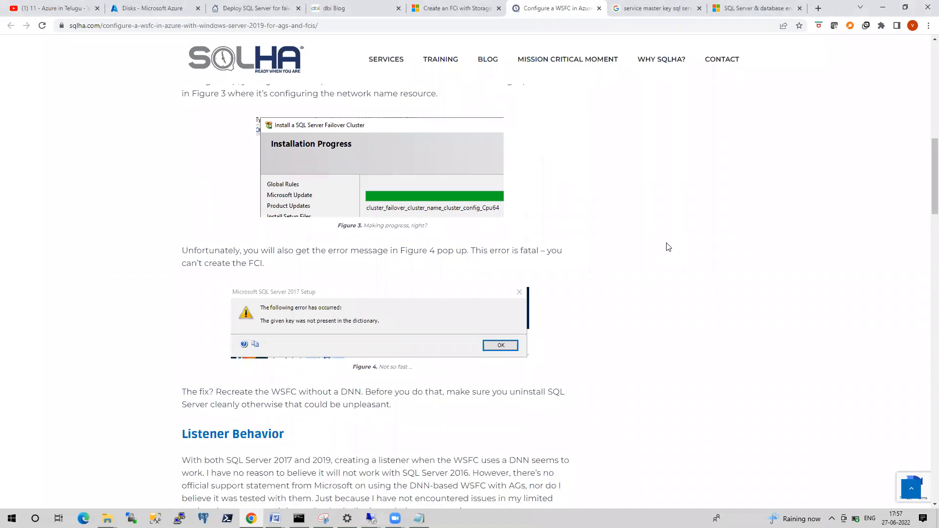
scroll(668, 246, "up", 2)
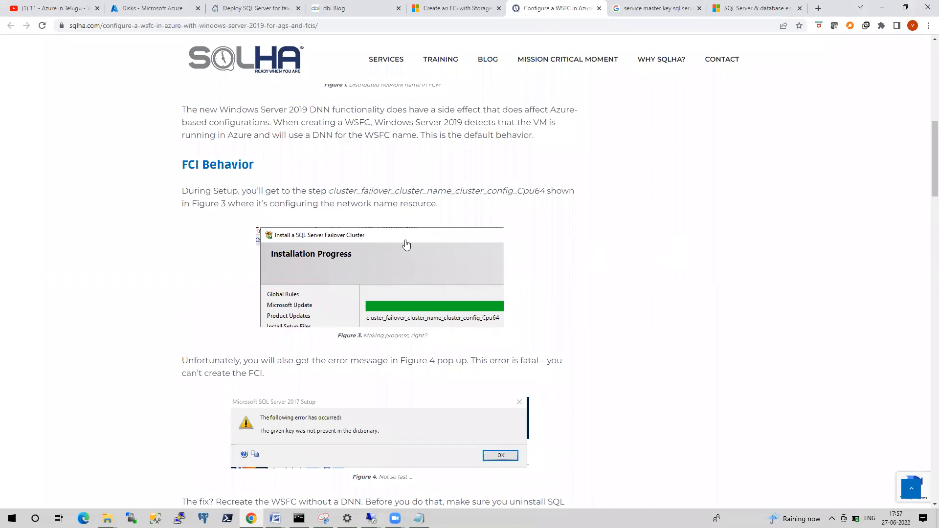
Step: Read the SQLHA article's FCI Behavior section through to its fix for the setup error
left_click_drag(183, 165, 242, 165)
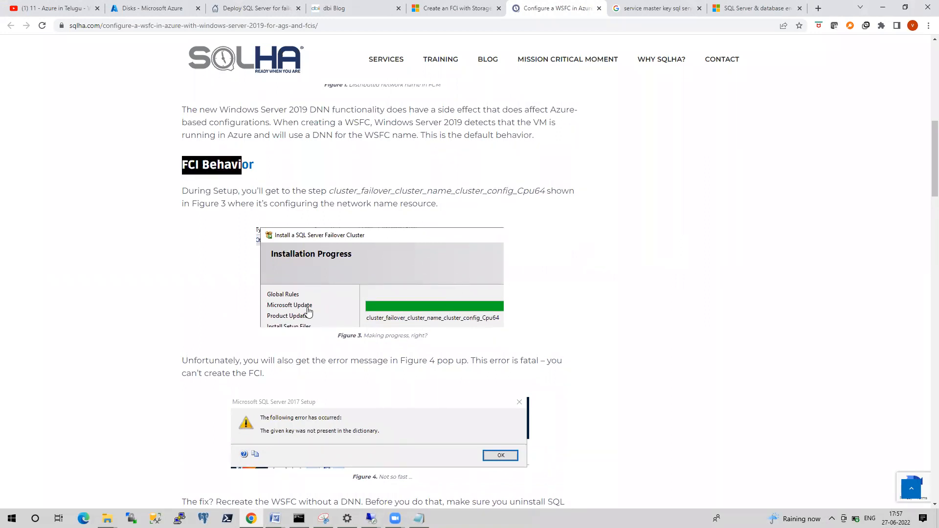
scroll(293, 313, "down", 2)
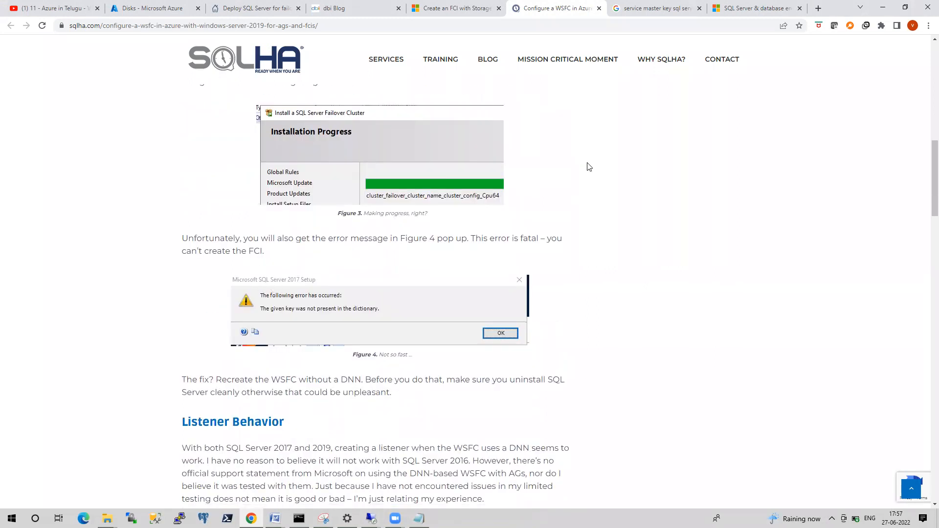
left_click(649, 8)
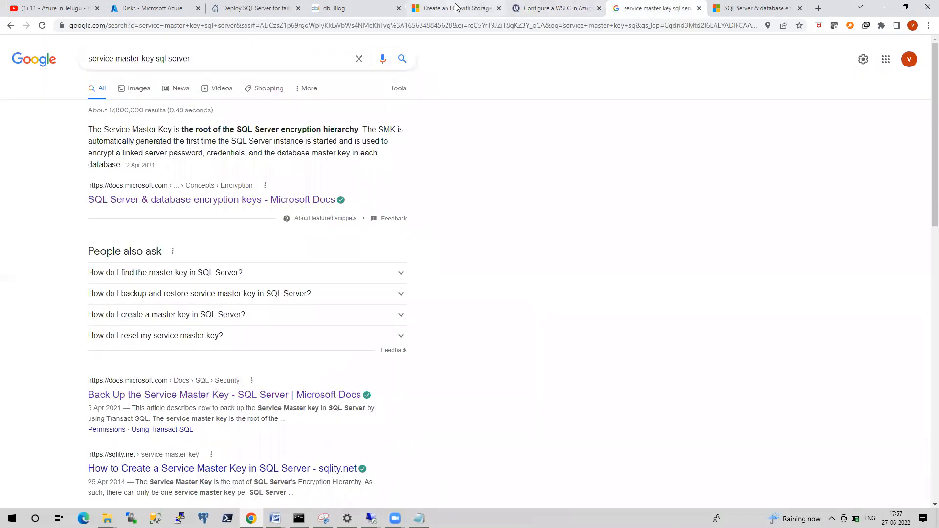
Step: Skim the Microsoft Docs article on creating an FCI with Storage Spaces Direct through to its Configure connectivity section
left_click(484, 6)
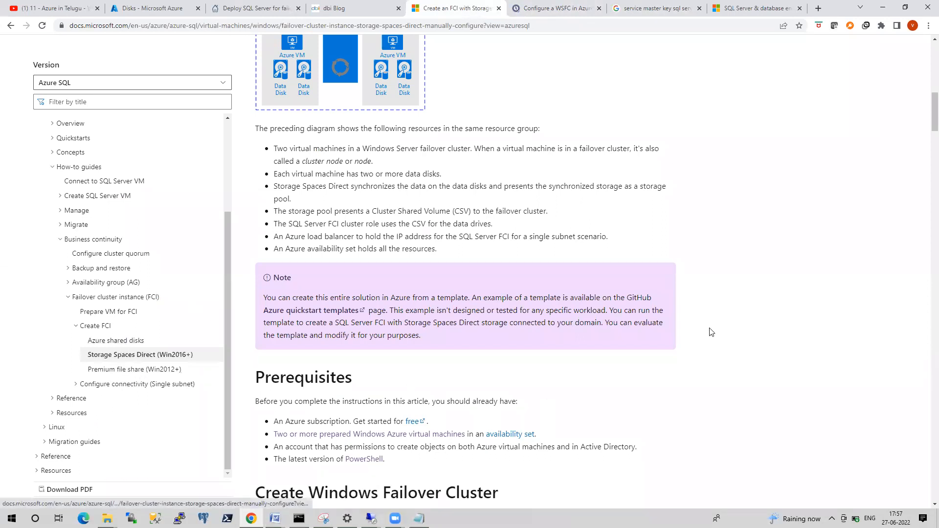
scroll(709, 330, "down", 20)
scroll(712, 333, "down", 15)
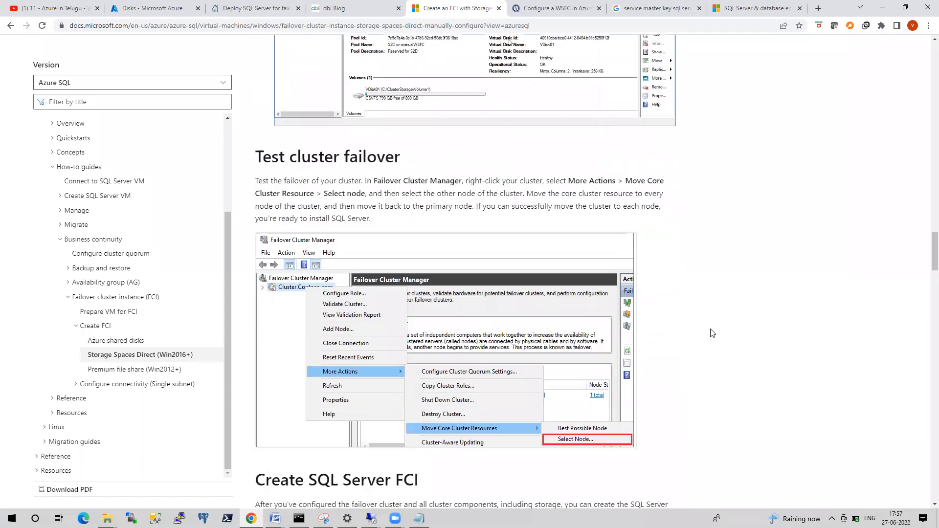
scroll(712, 333, "down", 20)
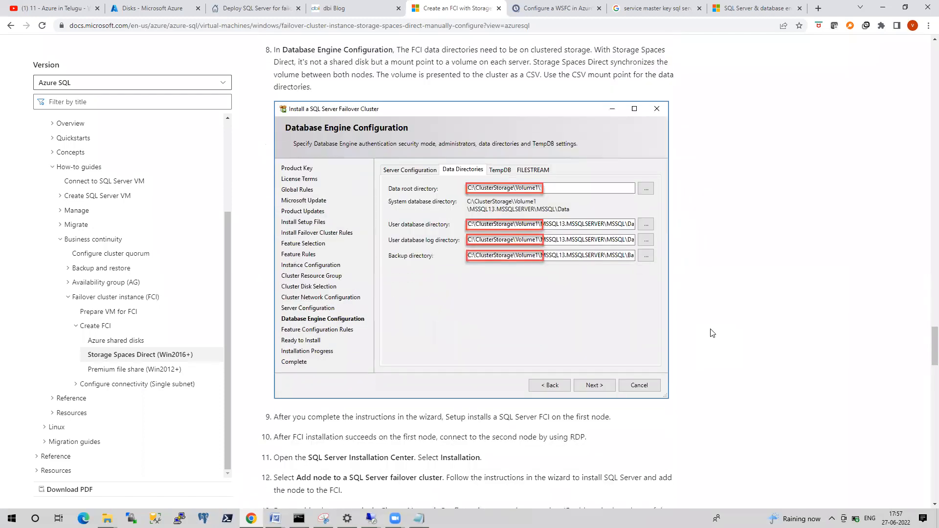
scroll(712, 333, "down", 9)
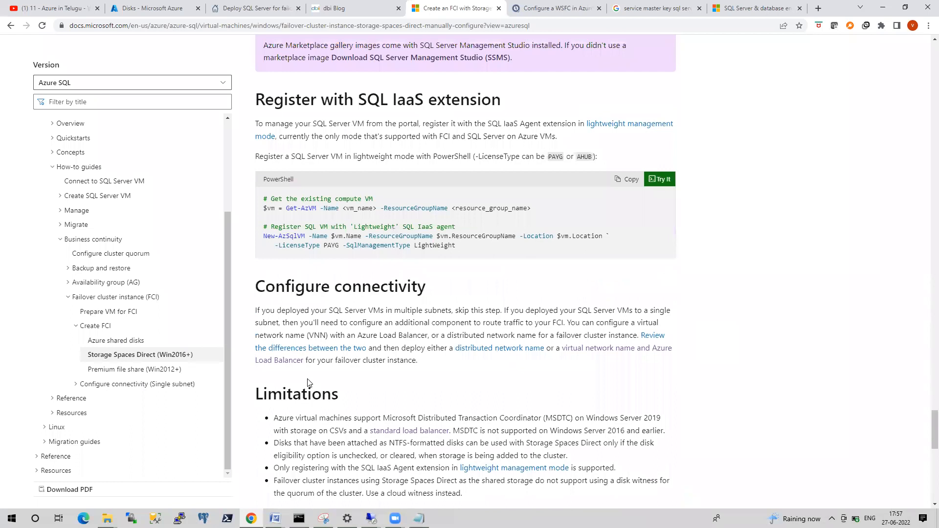
Step: Open the Azure shared disks article on creating an FCI and find its Create SQL Server FCI section
left_click(132, 346)
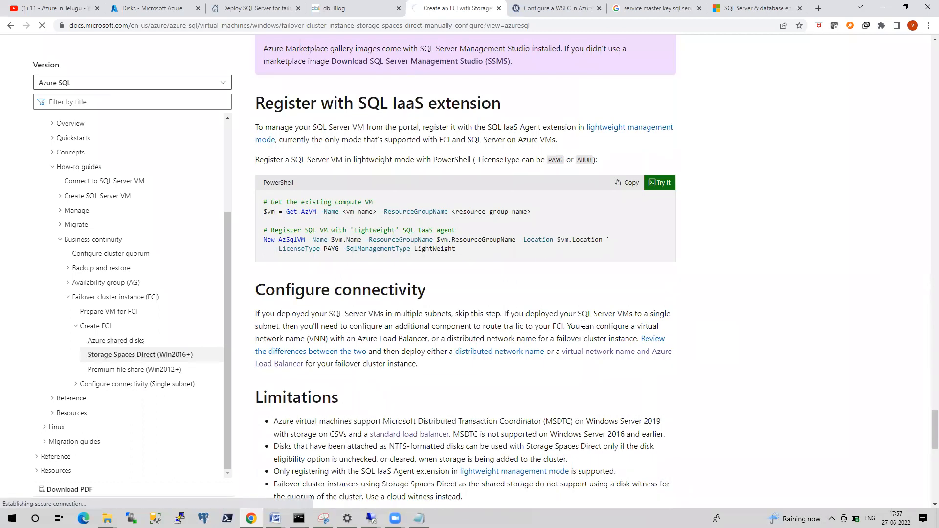
scroll(592, 264, "down", 7)
scroll(592, 265, "down", 20)
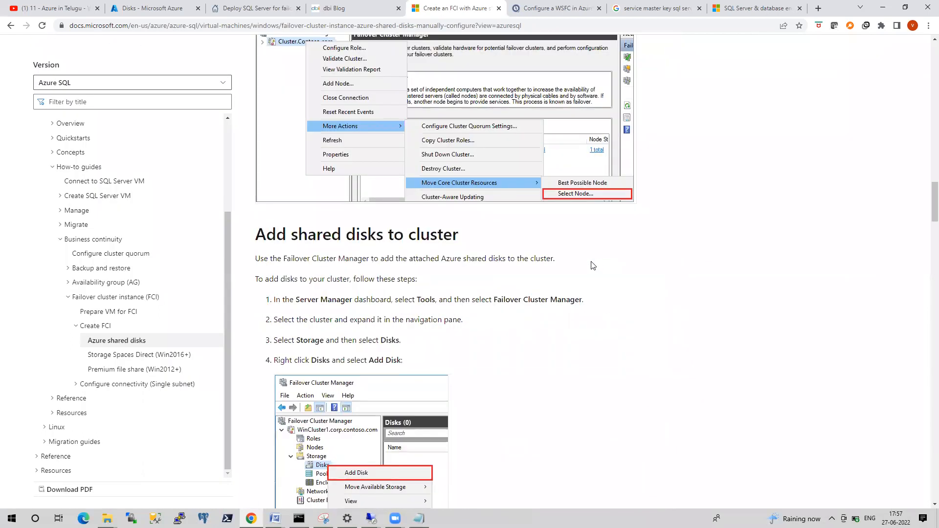
scroll(592, 266, "down", 12)
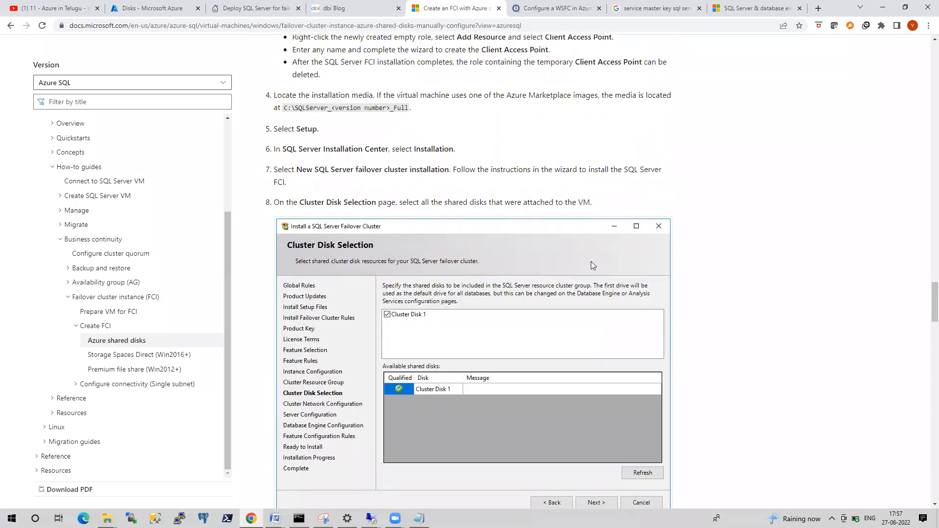
scroll(592, 266, "up", 10)
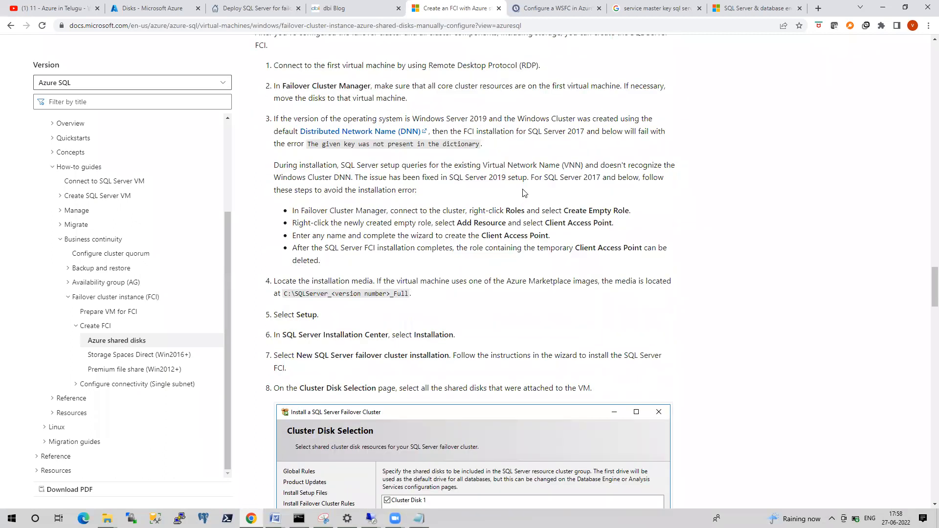
scroll(523, 196, "up", 2)
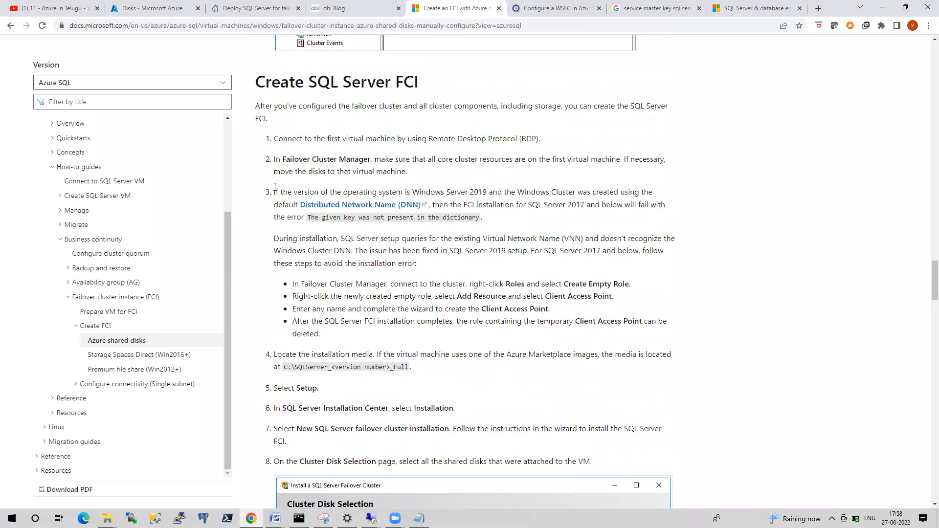
Step: Read step 3 of the section on Windows Server 2019 DNN clusters and the "given key was not present" error
left_click_drag(275, 193, 610, 192)
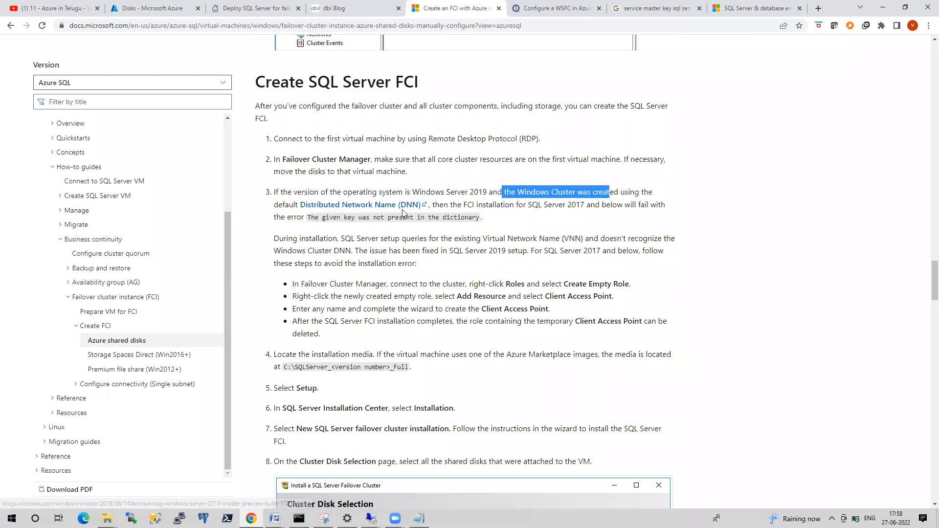
left_click_drag(433, 205, 618, 217)
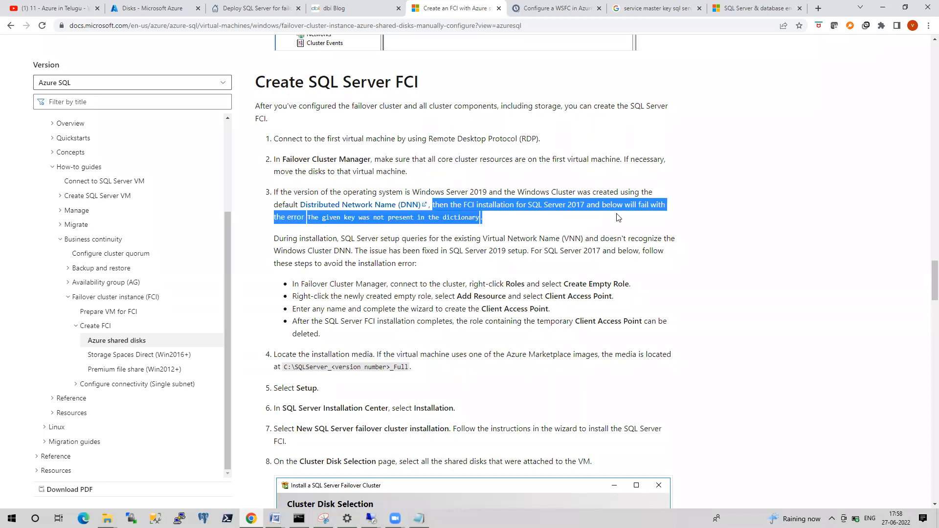
left_click_drag(492, 222, 275, 192)
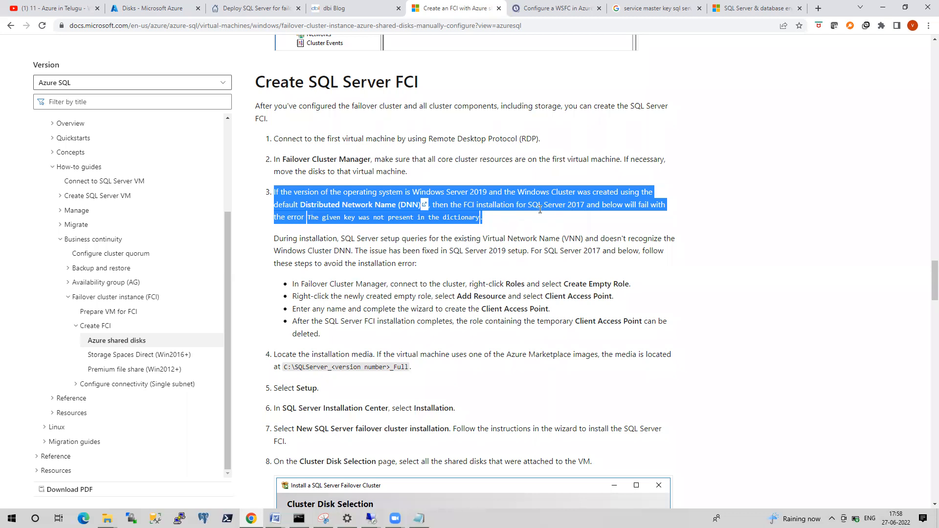
left_click_drag(484, 223, 268, 192)
left_click(504, 226)
left_click_drag(492, 220, 307, 216)
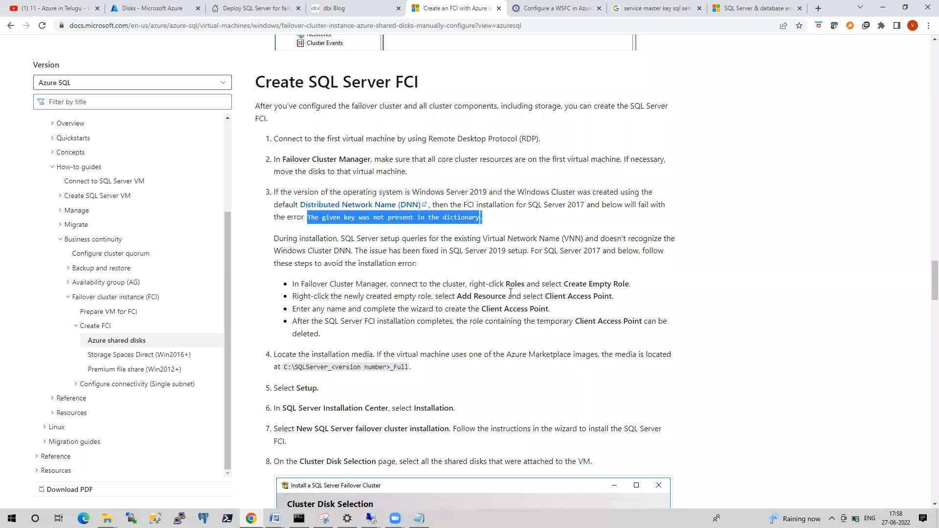
Step: Read the workaround steps on creating an empty role with a Client Access Point, and review the related error text
scroll(511, 293, "down", 1)
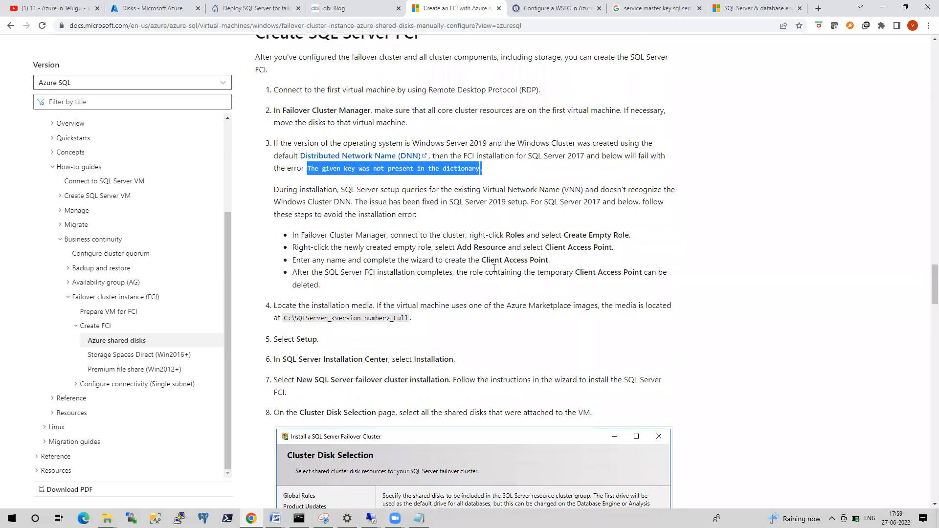
scroll(395, 268, "down", 1)
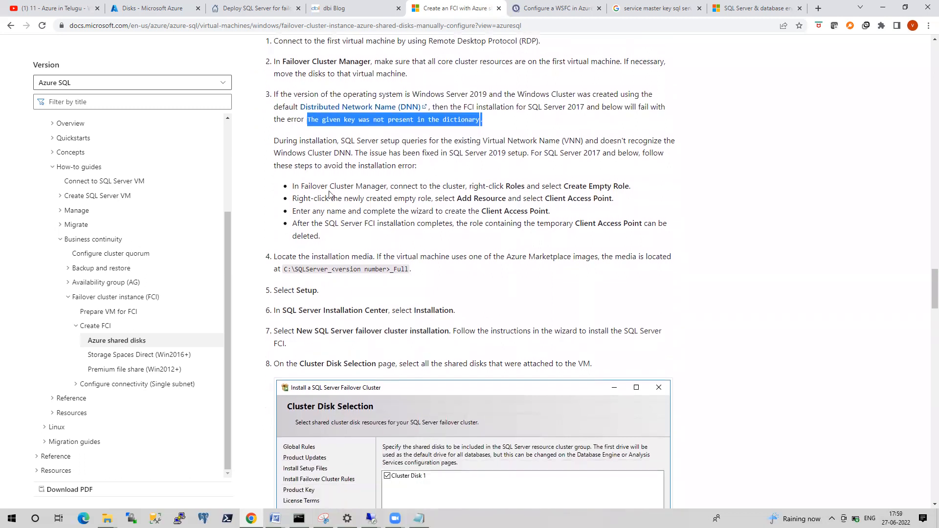
left_click_drag(328, 239, 280, 178)
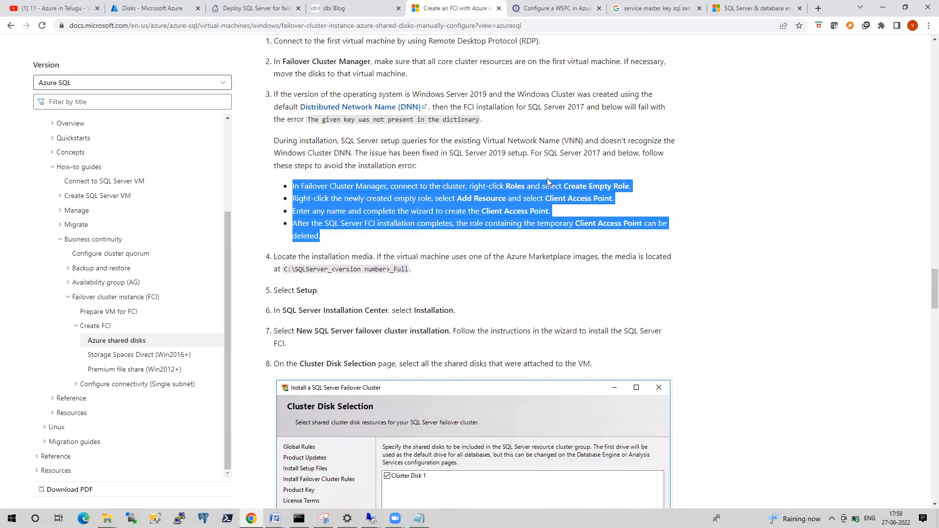
scroll(547, 179, "up", 1)
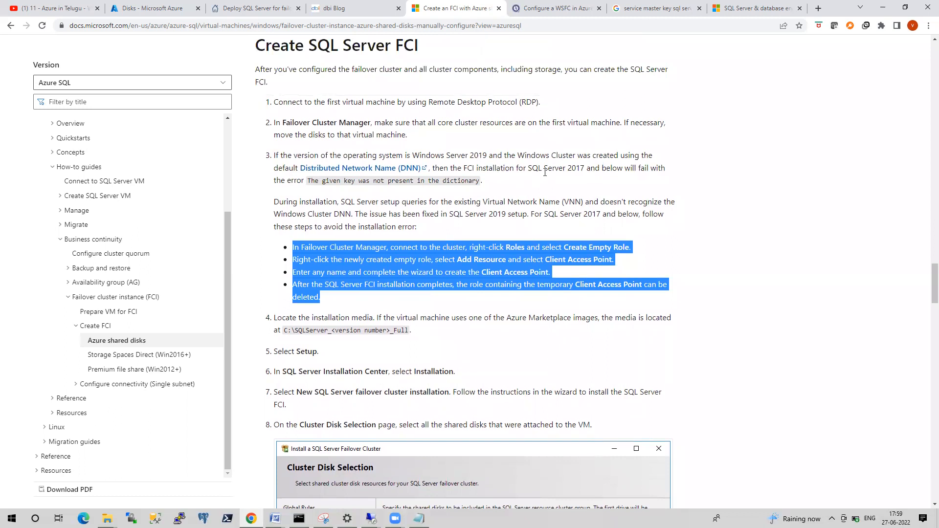
left_click_drag(487, 184, 307, 181)
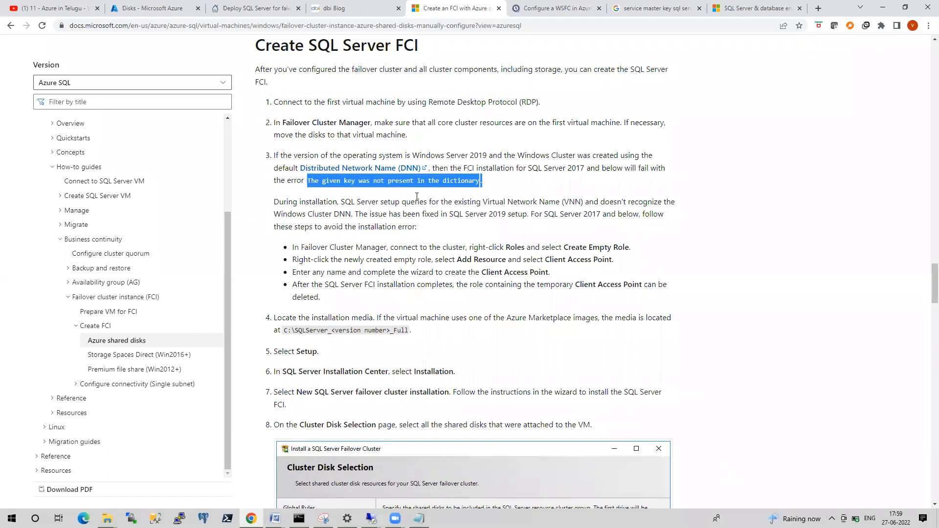
Step: Switch to the 20.123.24.250 remote session and open the \\node1\c$ administrative share
left_click(371, 519)
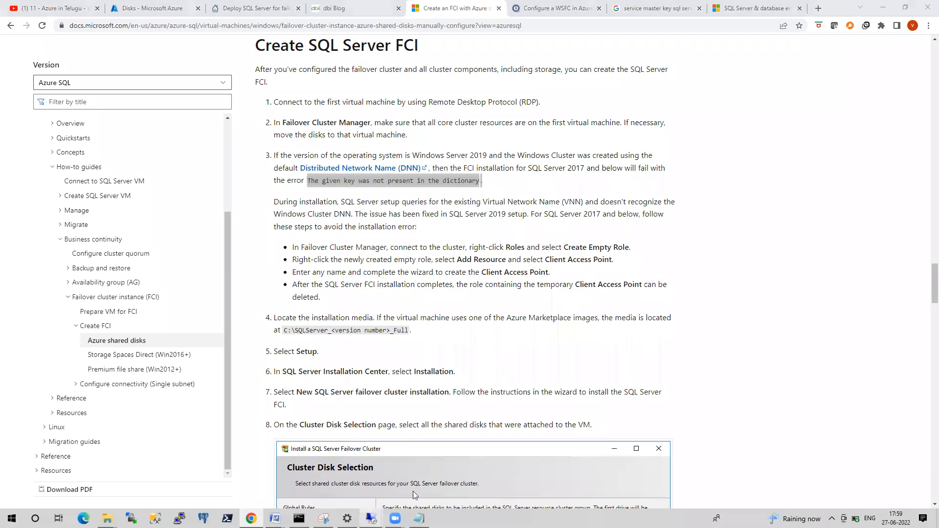
left_click(455, 486)
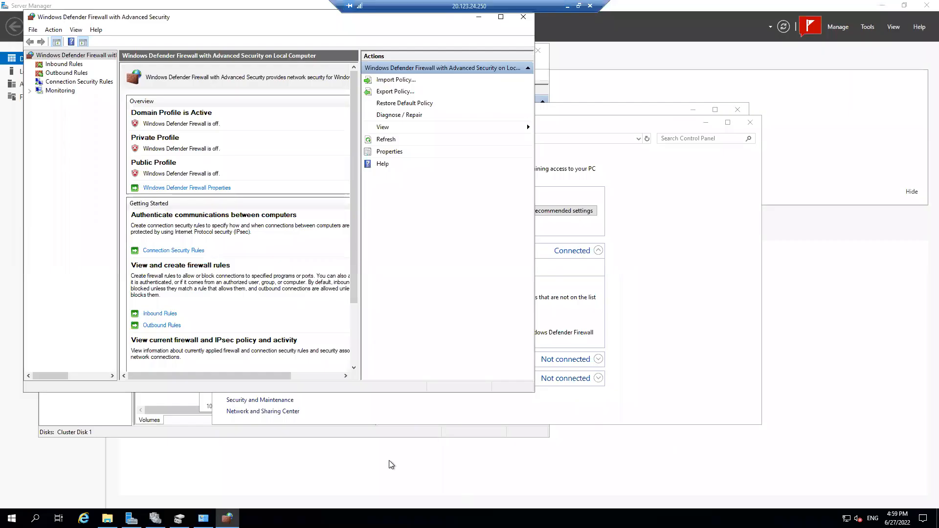
mouse_move(179, 519)
key("super+r")
type("\\\\")
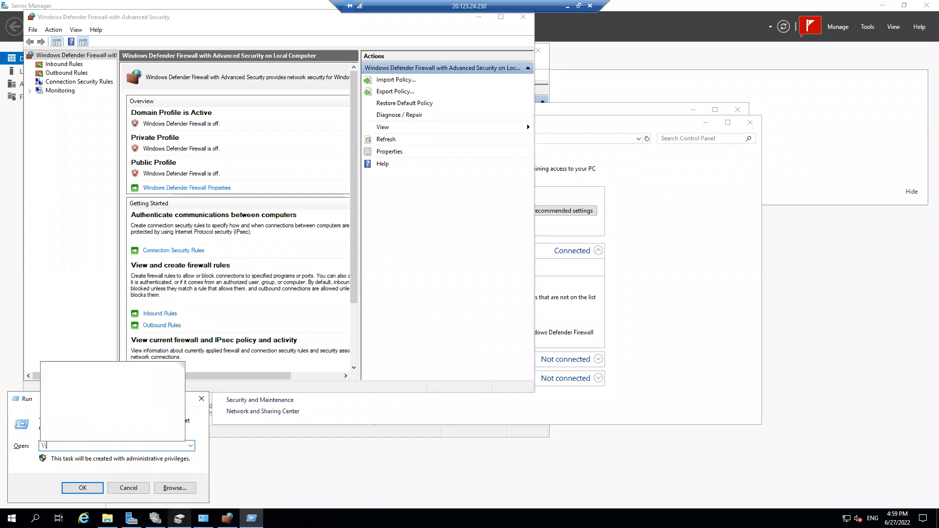
type("nod")
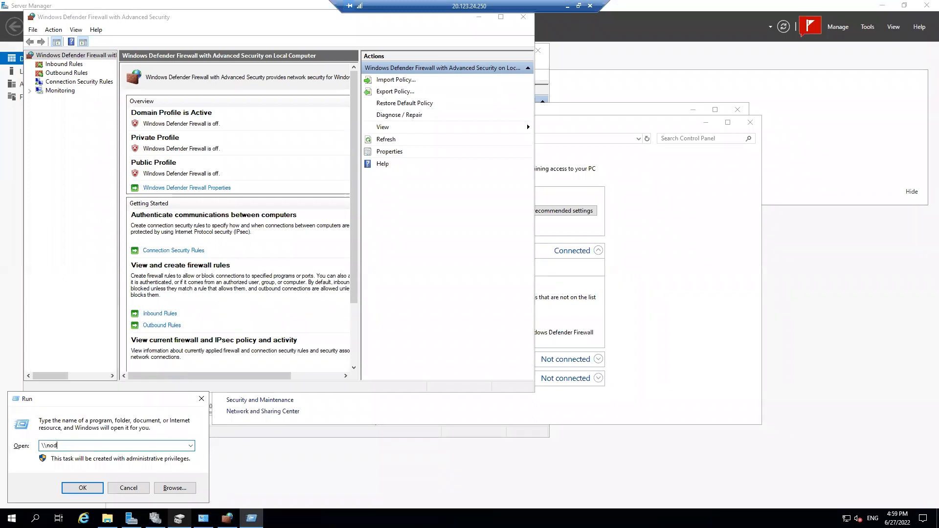
type("e1\\c$")
key("Return")
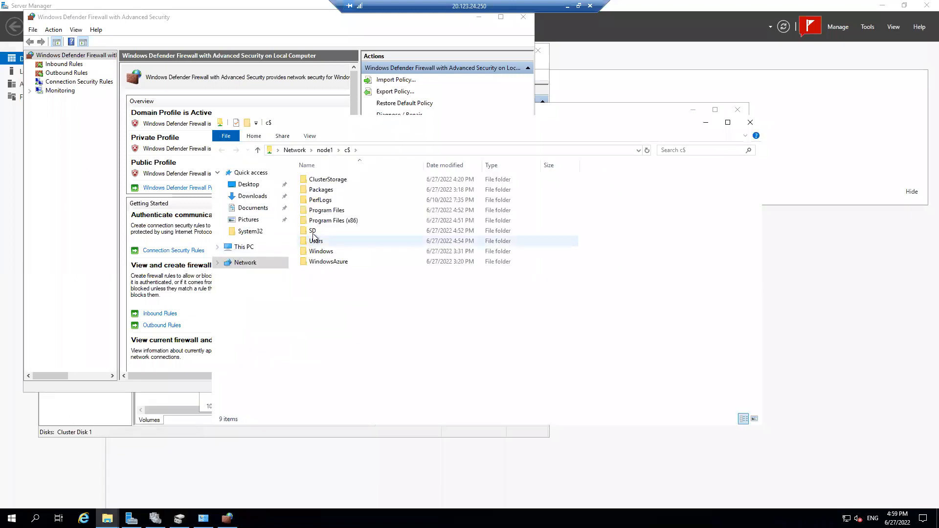
Step: Copy the SD folder from the \\node1\c$ share to the local Windows (C:) drive
left_click(313, 233)
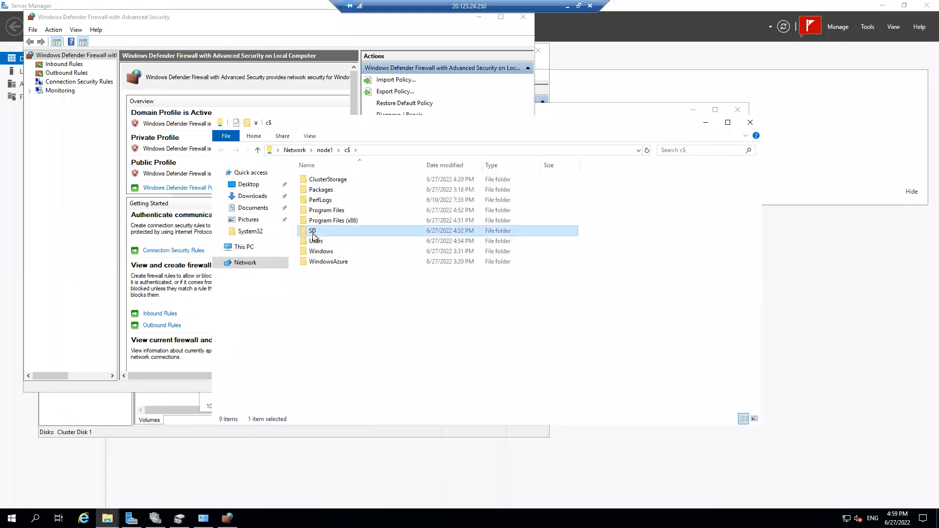
left_click(242, 247)
double_click(342, 282)
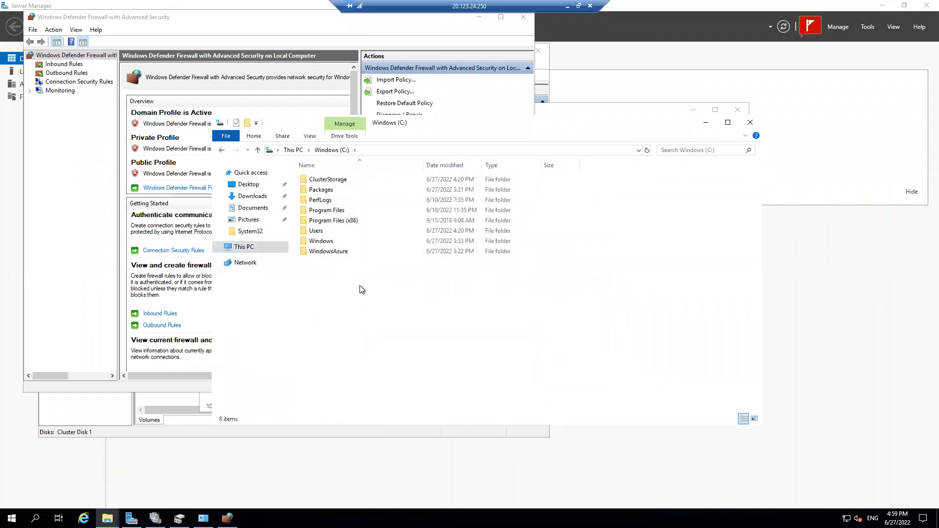
right_click(361, 290)
left_click(389, 339)
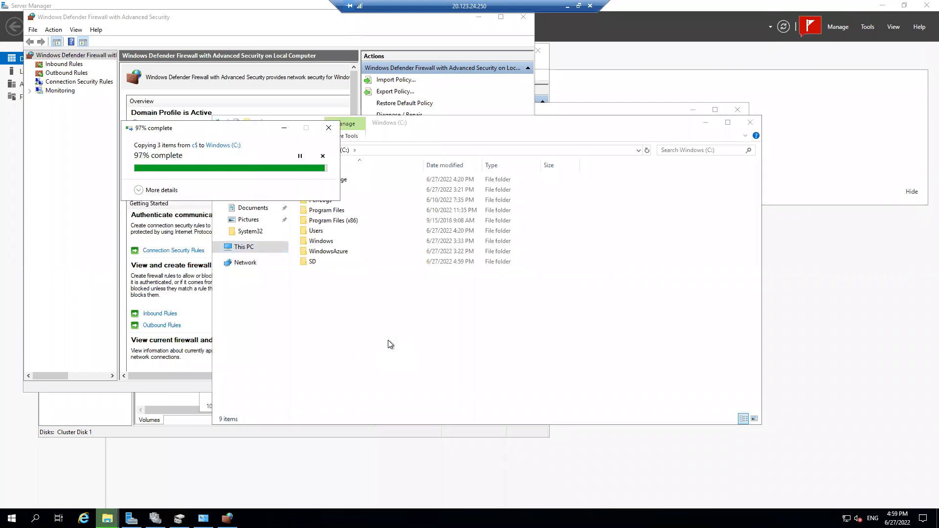
left_click(390, 344)
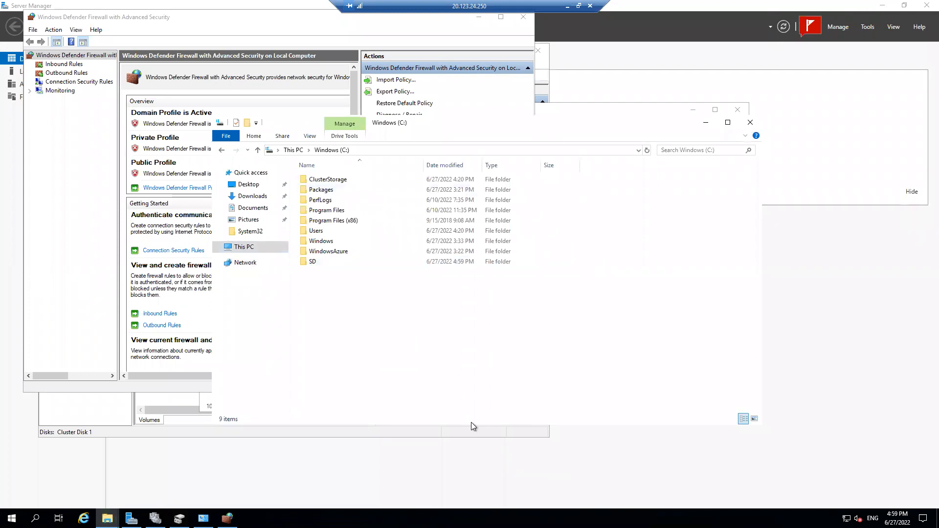
Step: Reopen the \\node1\c$ share and check the local Downloads folder
key("super+r")
key("End")
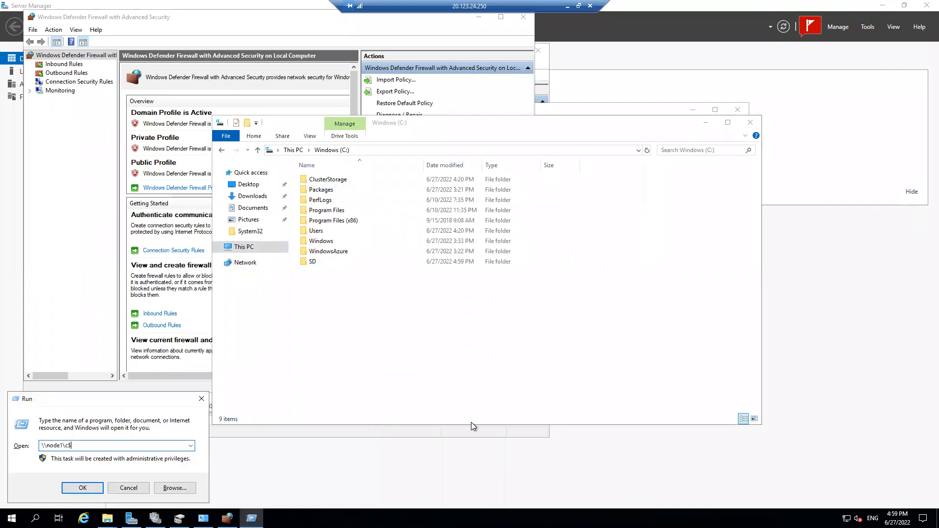
key("Return")
left_click(264, 209)
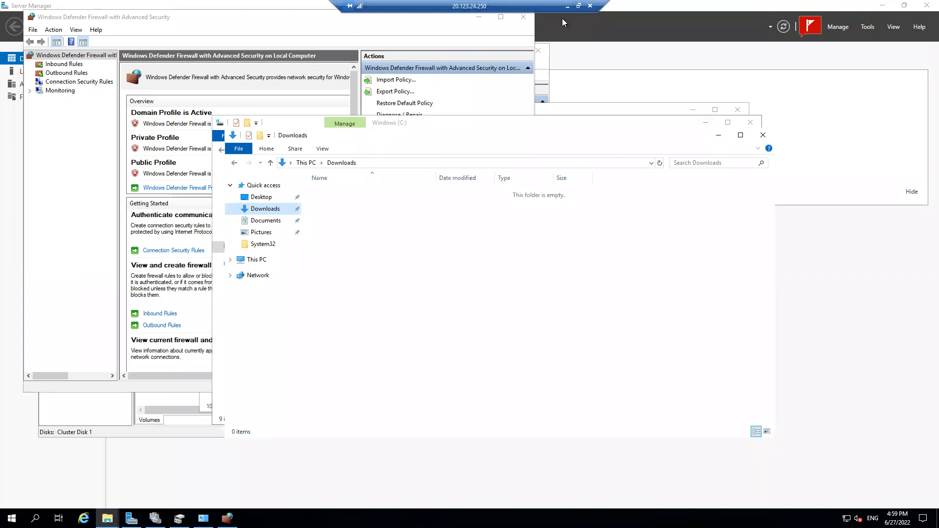
Step: Switch to the 20.123.28.112 remote session and check its Downloads folder and This PC drives
left_click(565, 4)
left_click(372, 519)
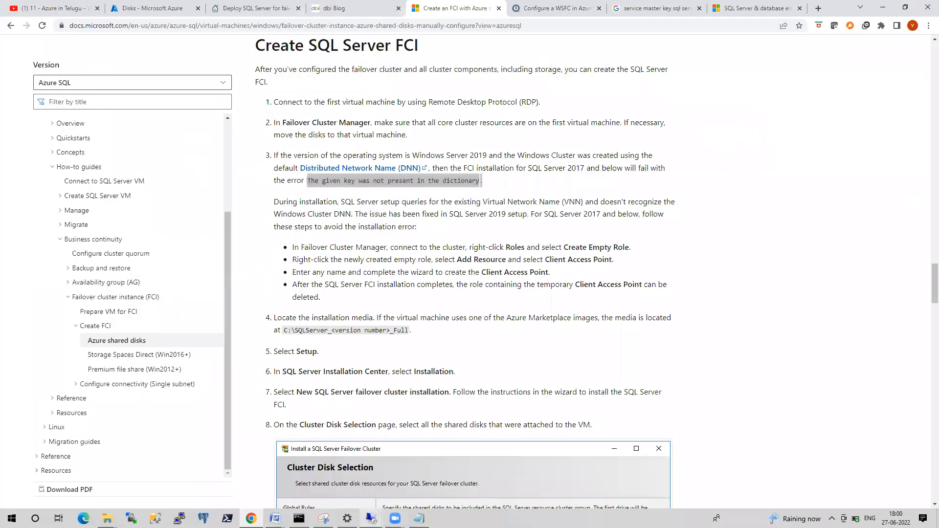
left_click(286, 475)
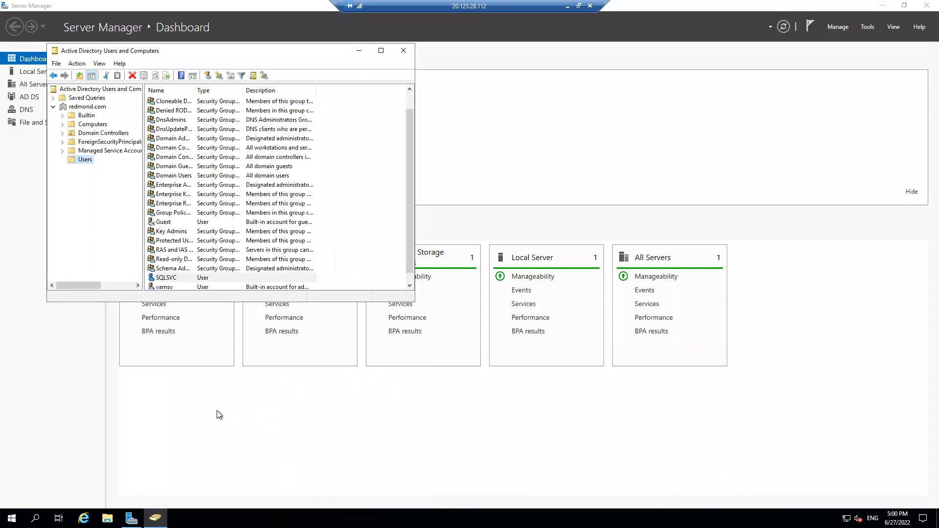
left_click(107, 519)
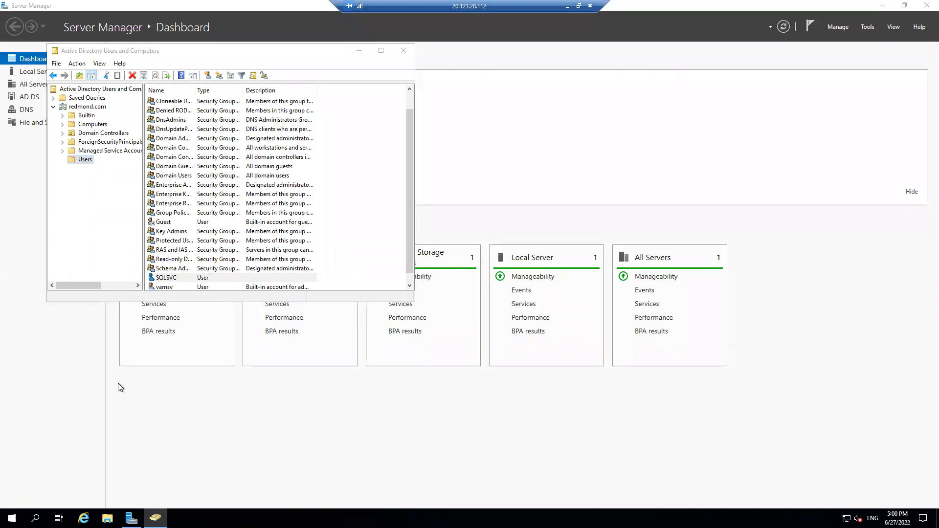
left_click(241, 185)
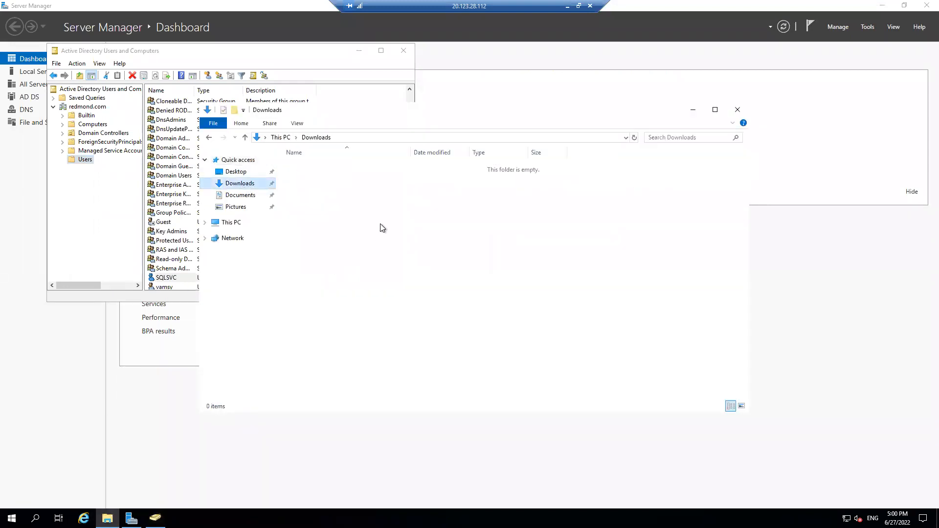
left_click(233, 223)
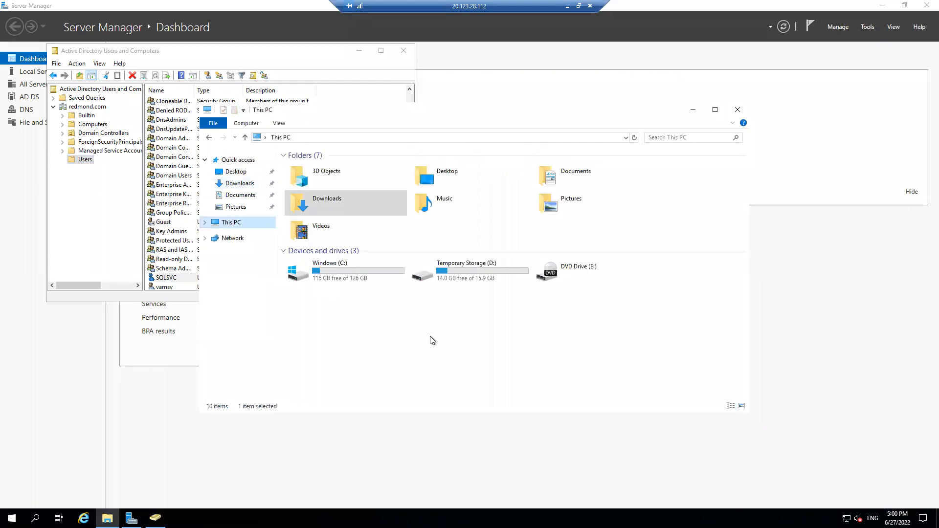
left_click(567, 7)
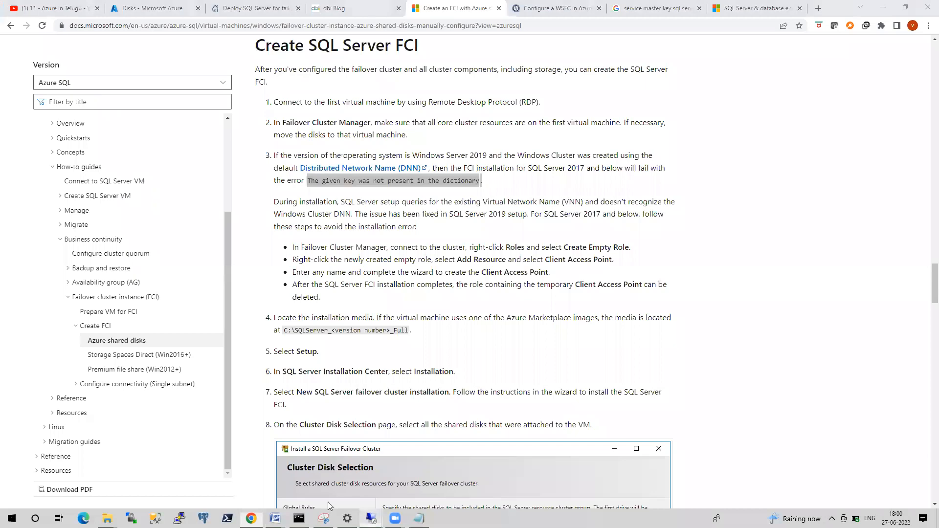
Step: Switch to the 20.123.25.89 remote session and copy the SQLServer2019-x64-ENU-Dev disc image from its Downloads folder
mouse_move(371, 518)
left_click(371, 489)
mouse_move(108, 518)
left_click(54, 469)
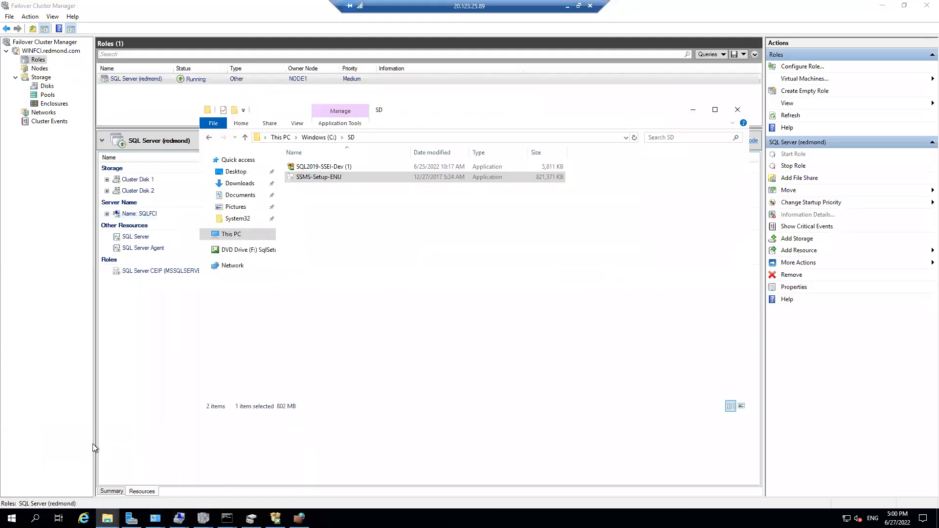
left_click(245, 188)
right_click(327, 169)
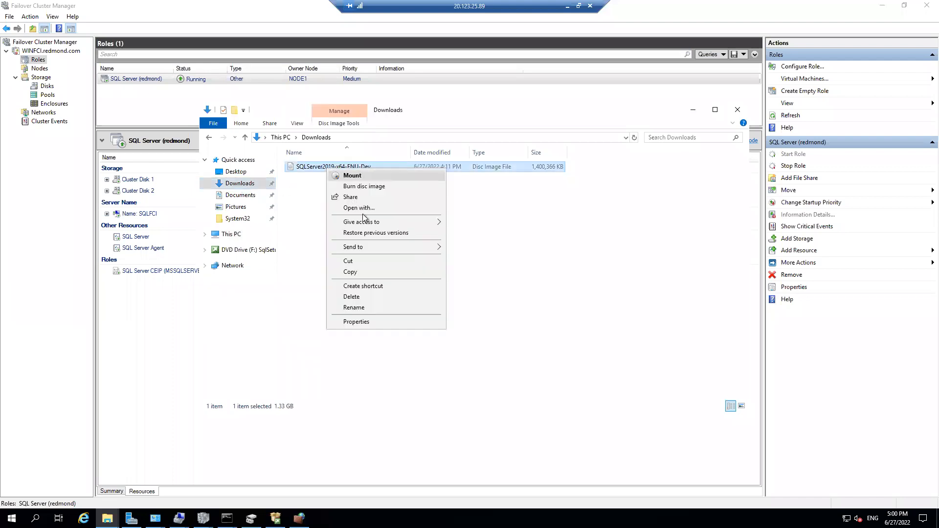
left_click(359, 271)
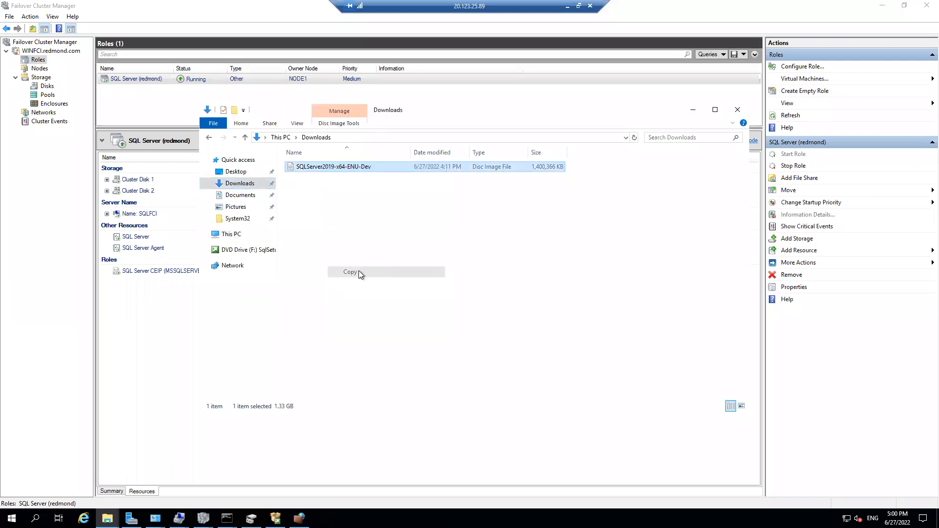
Step: Try to paste the copied disc image into C:\SD in the 20.123.24.250 remote session
left_click(569, 6)
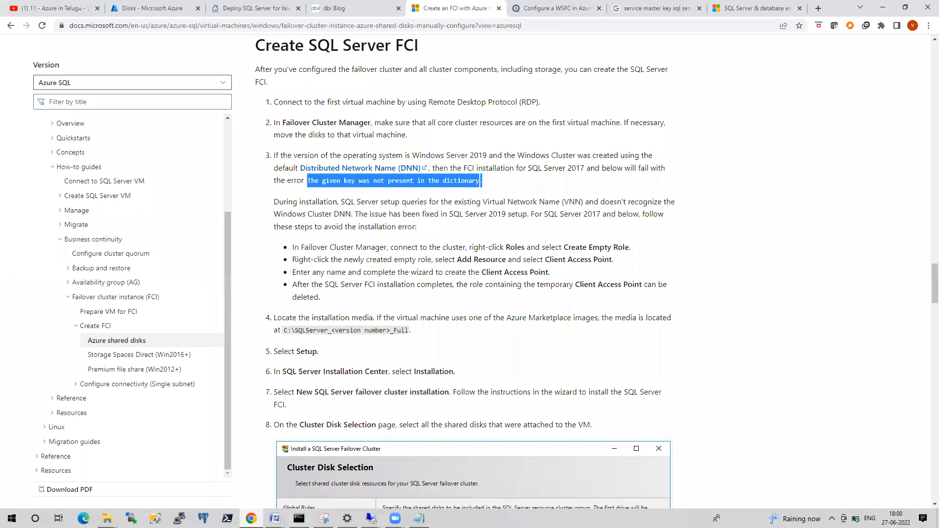
mouse_move(451, 491)
left_click(474, 478)
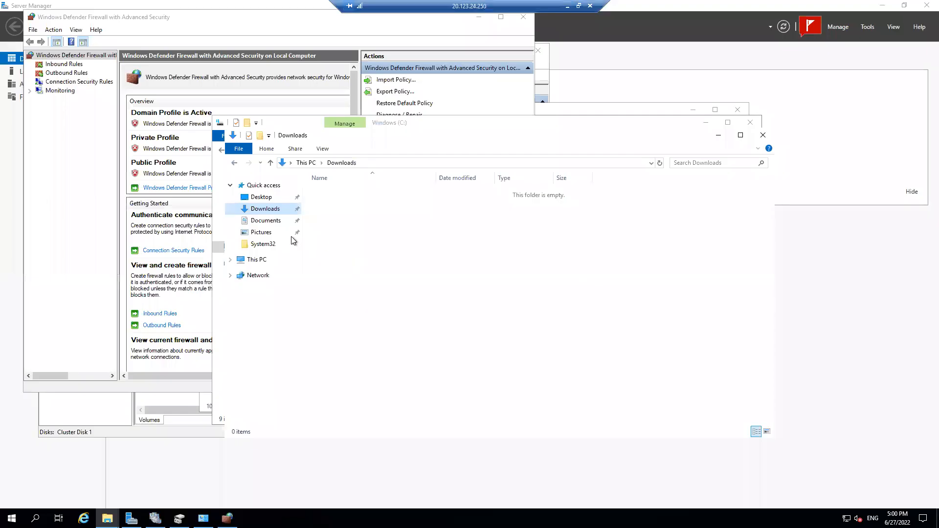
left_click(259, 260)
double_click(343, 292)
double_click(336, 244)
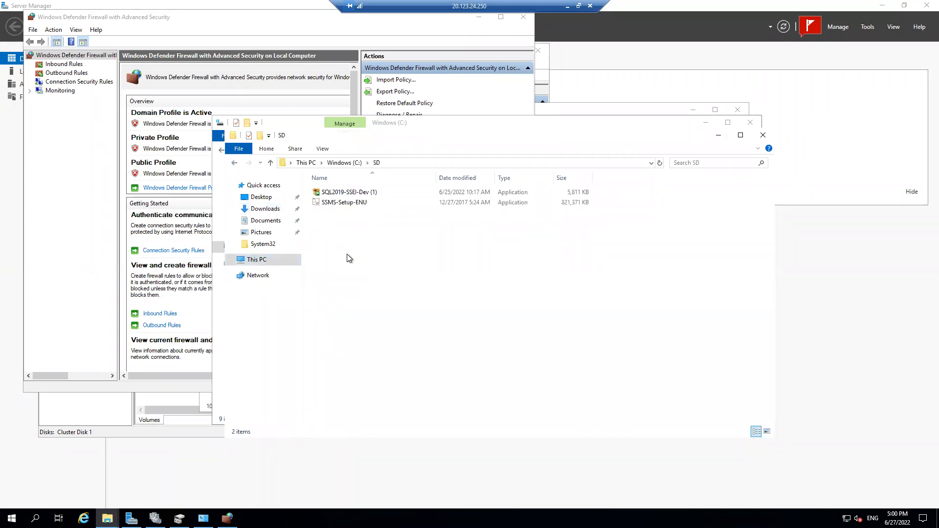
right_click(348, 255)
left_click(383, 323)
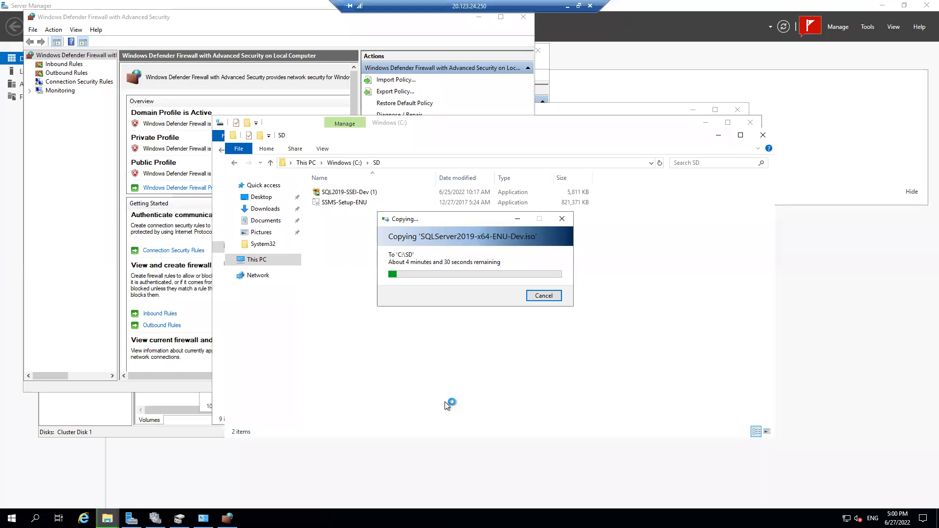
Step: In the 20.123.25.89 remote session, run SSMS-Setup-ENU from C:\SD as administrator and start the Management Studio installation
left_click(568, 5)
left_click(373, 518)
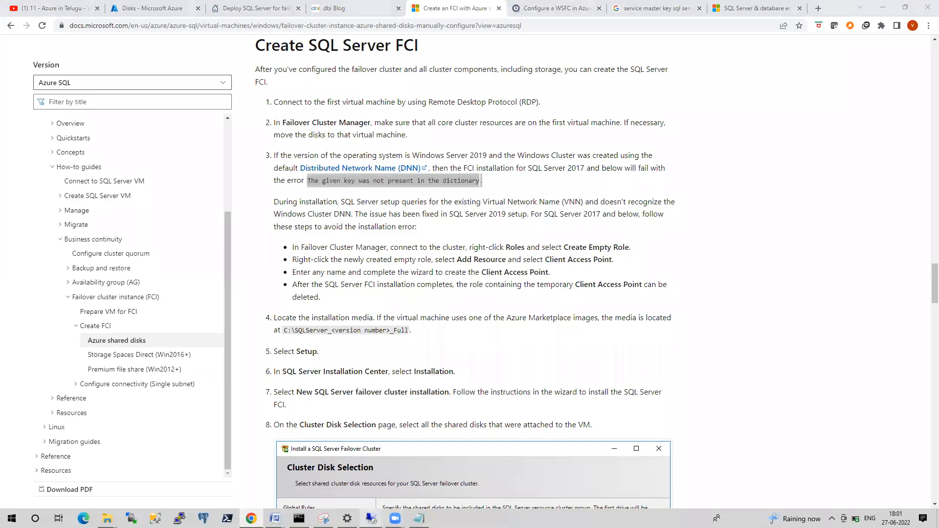
left_click(344, 487)
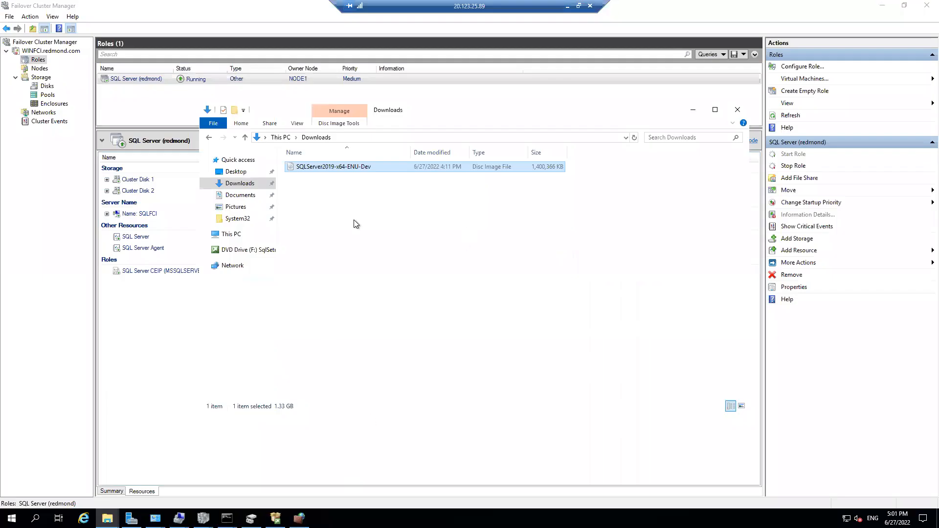
left_click(231, 235)
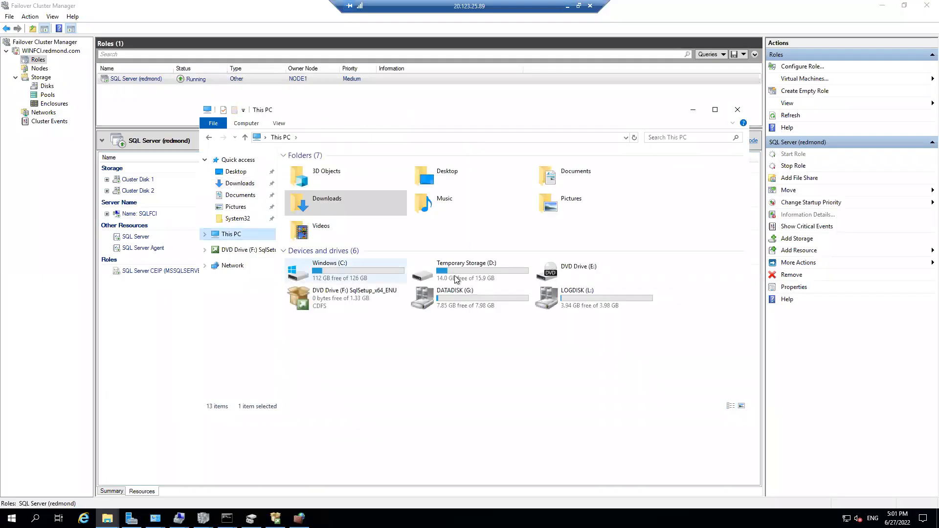
double_click(363, 274)
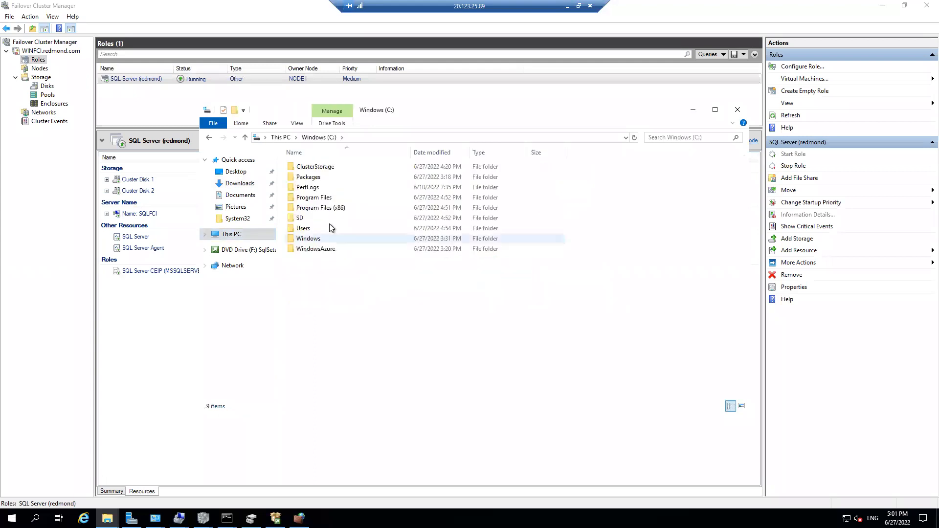
double_click(309, 220)
right_click(317, 177)
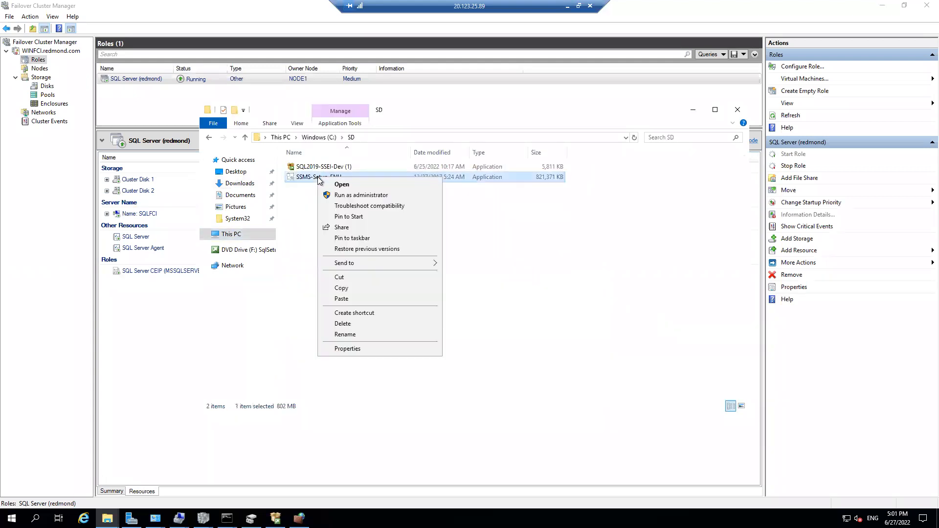
left_click(344, 196)
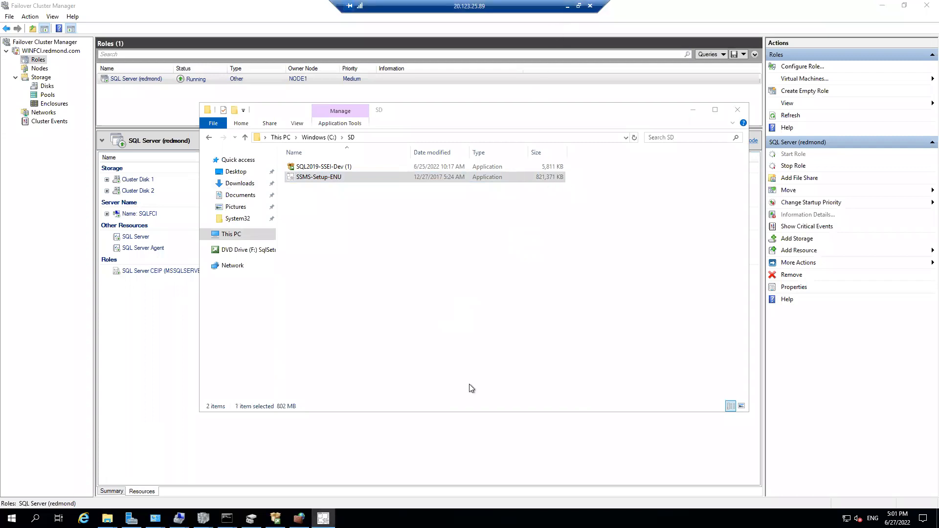
left_click(452, 378)
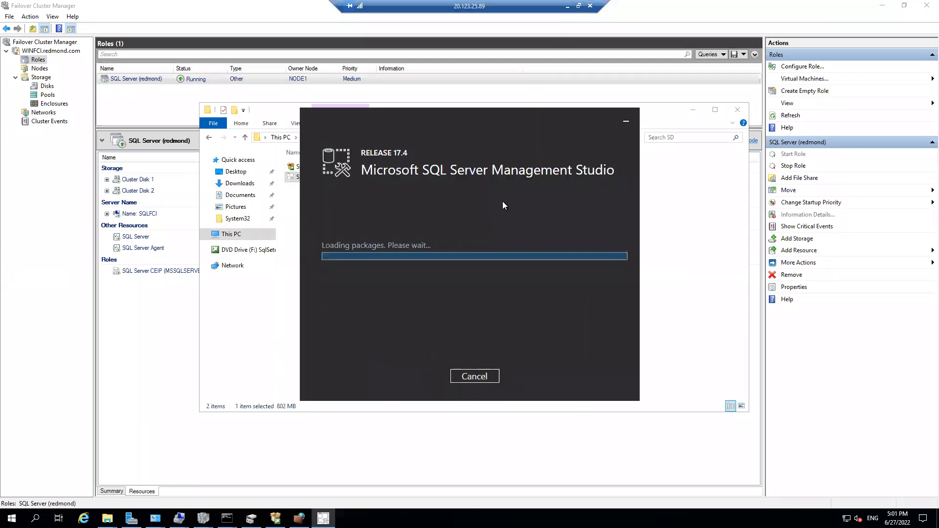
Step: Switch to the 20.123.24.250 remote session and cancel the running disc image copy
left_click(568, 6)
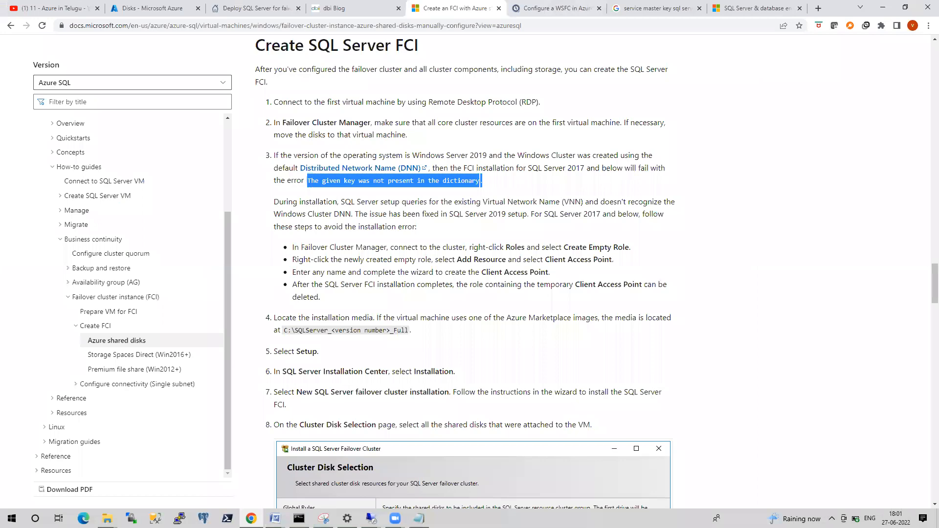
mouse_move(371, 518)
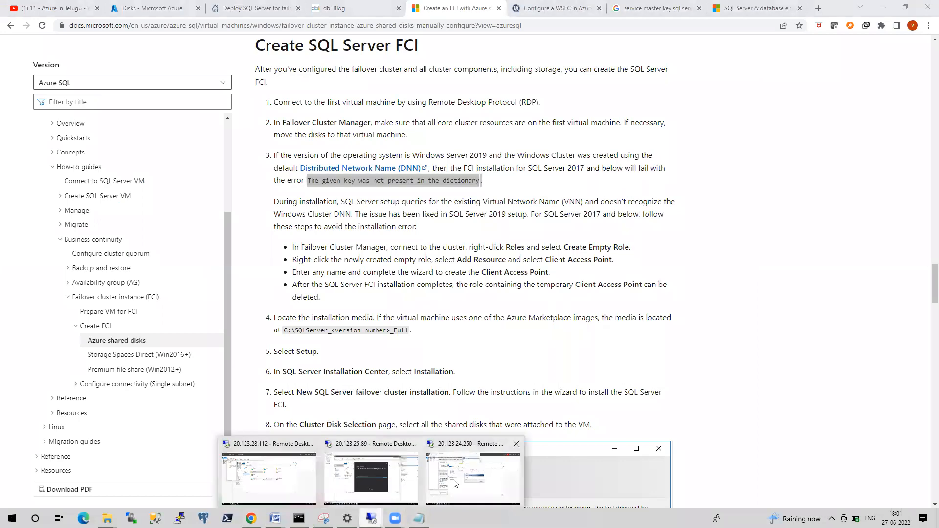
left_click(454, 484)
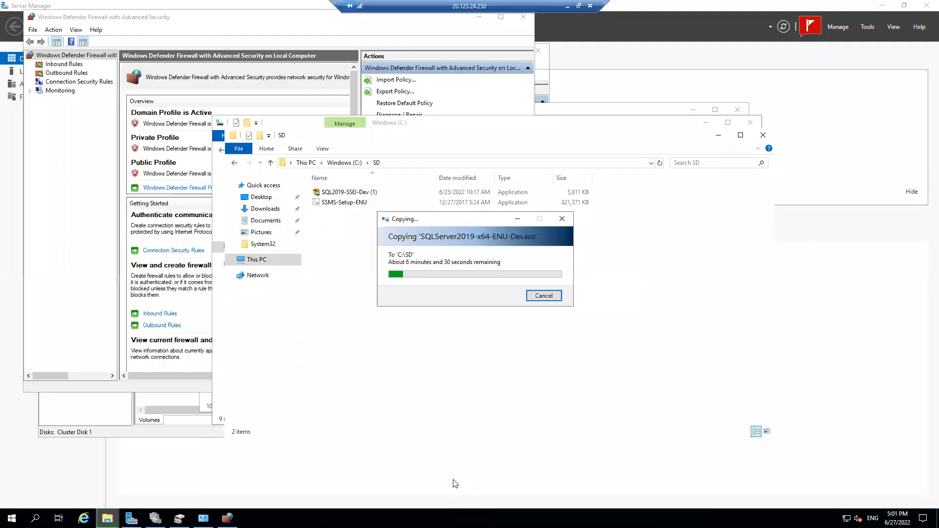
left_click(558, 300)
Step: Launch SQL2019-SSEI-Dev (1) from C:\SD and download the English ISO media to the Downloads folder
left_click(364, 194)
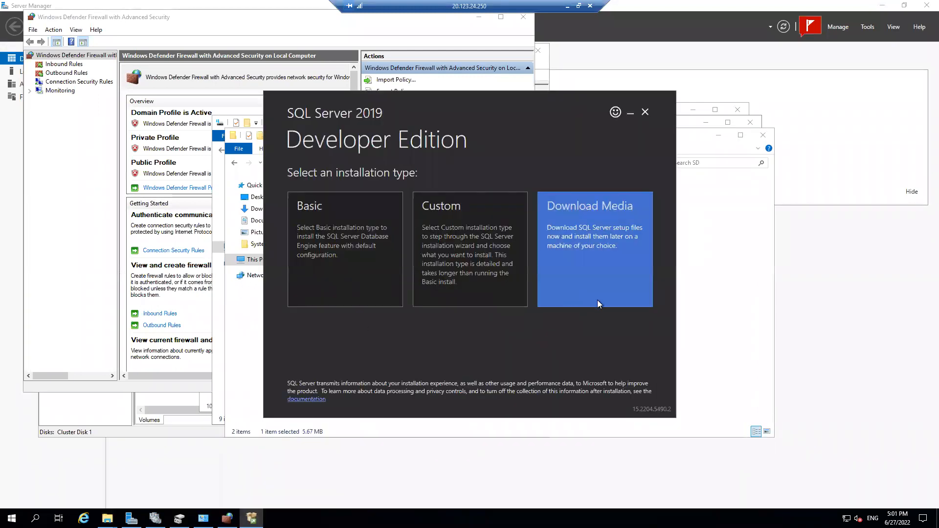
left_click(609, 278)
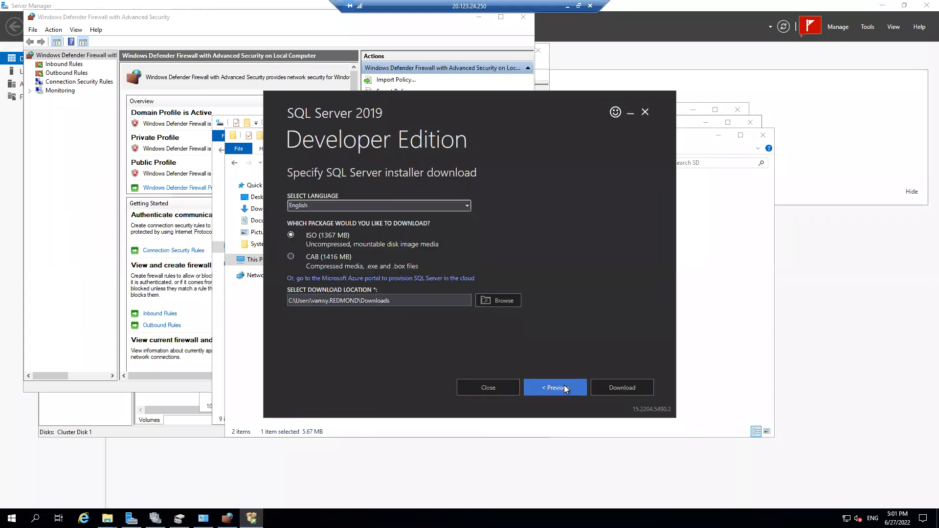
left_click(608, 383)
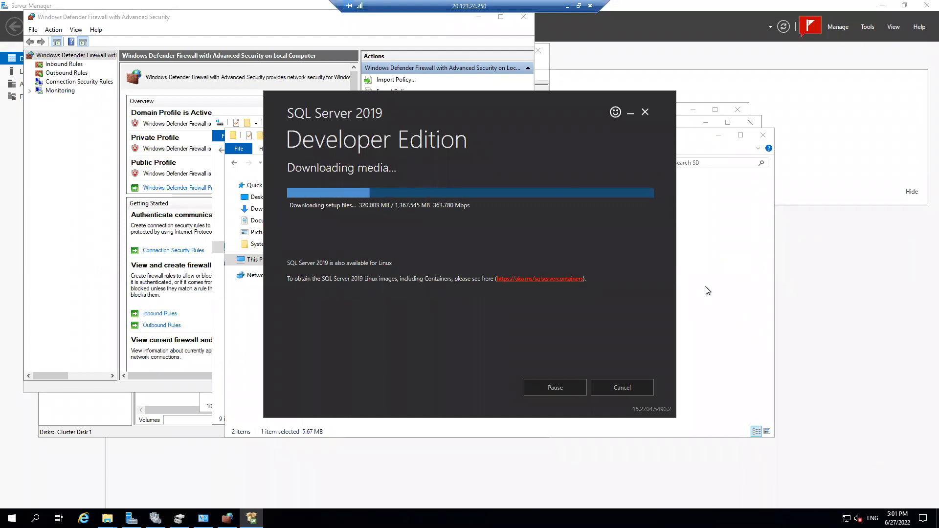
Step: Switch to Failover Cluster Manager in the 20.123.25.89 session and expand the SQLFCI server name to view its IP address
left_click(567, 6)
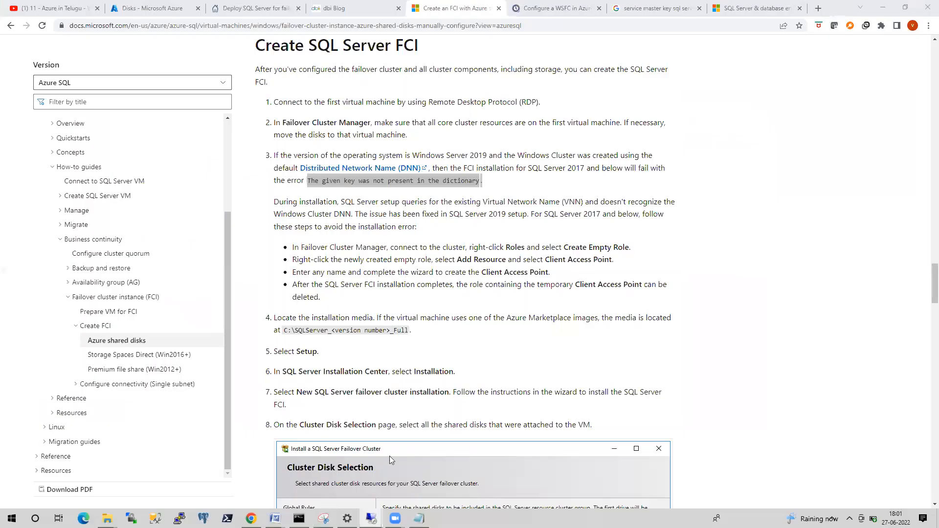
mouse_move(371, 519)
left_click(390, 440)
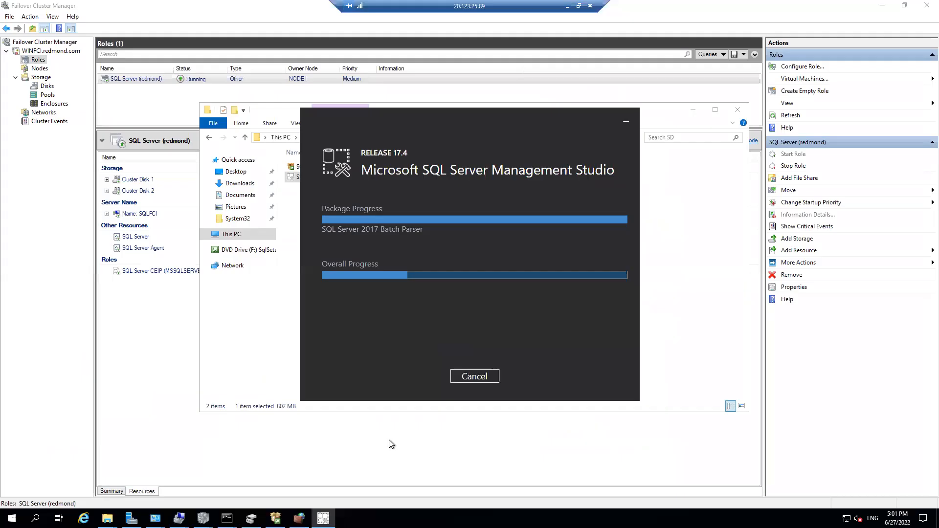
mouse_move(203, 519)
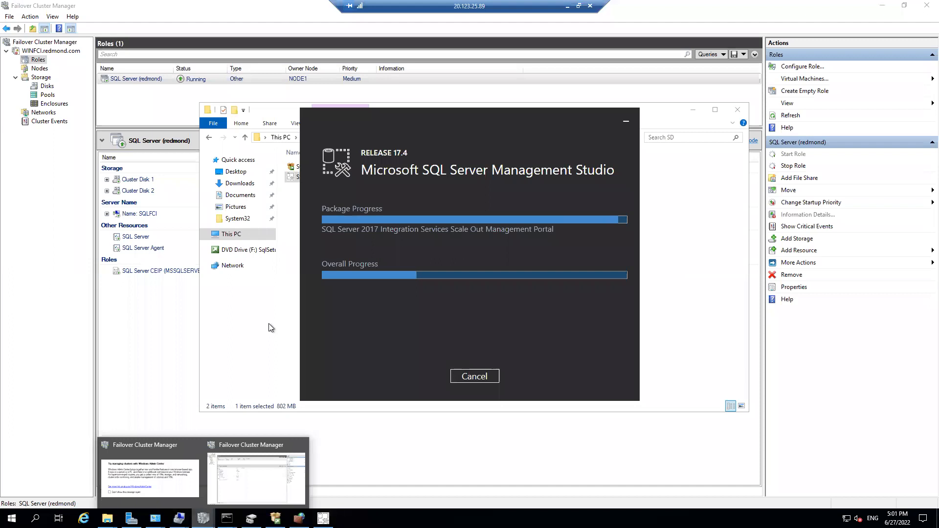
left_click(206, 463)
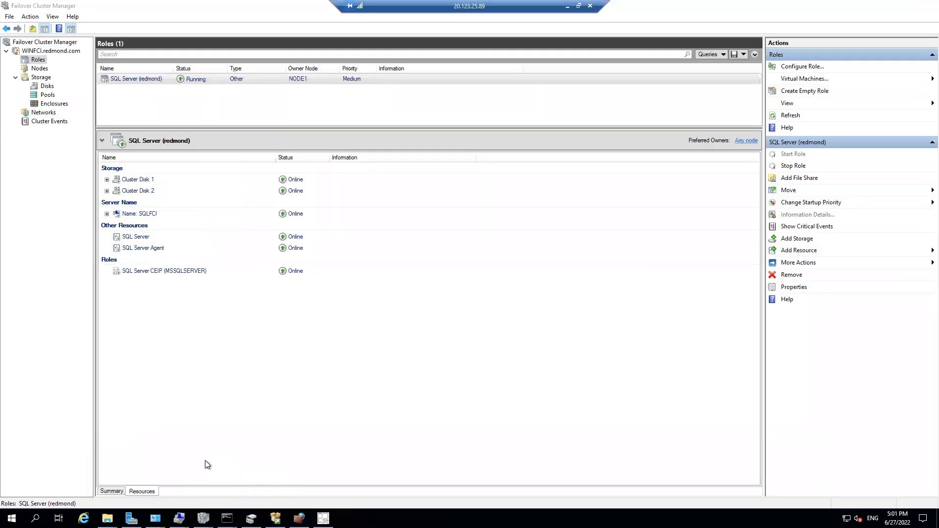
double_click(151, 216)
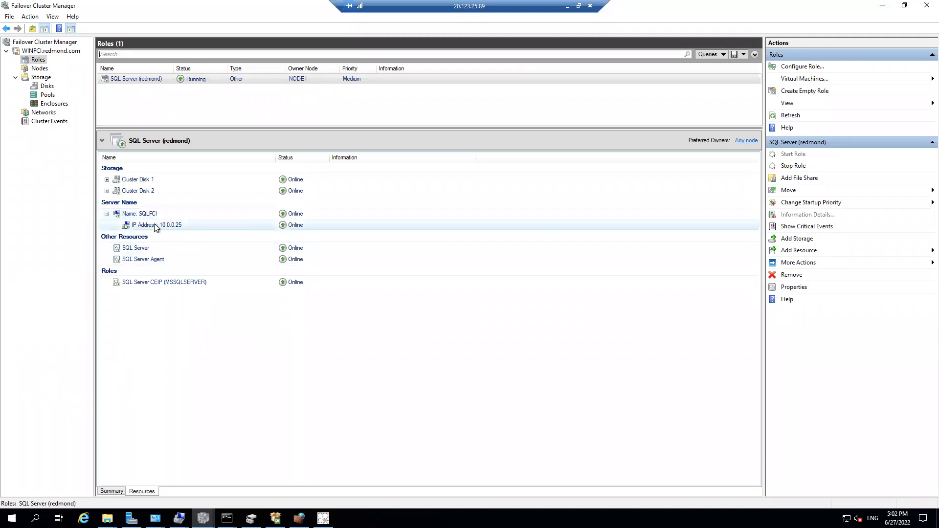
Step: Review the dependencies in the SQL Server resource's properties, leaving them unedited
right_click(144, 251)
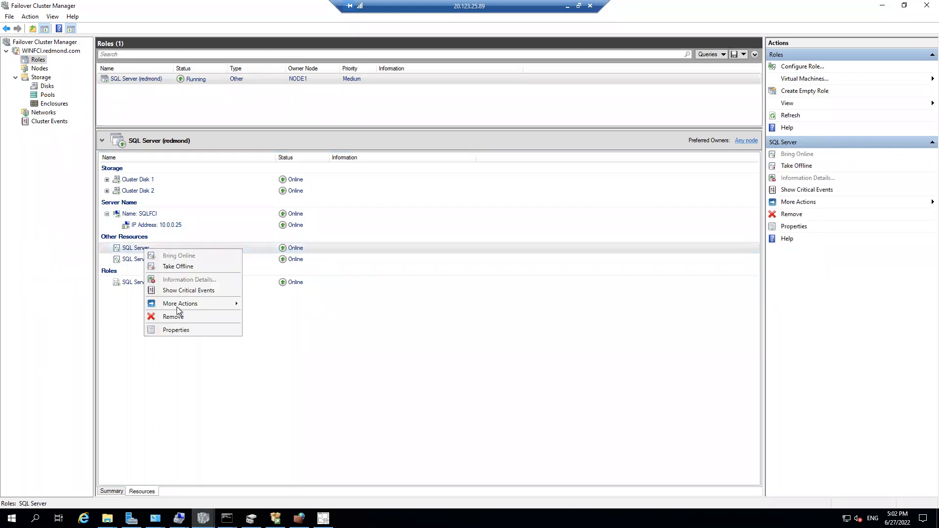
left_click(177, 331)
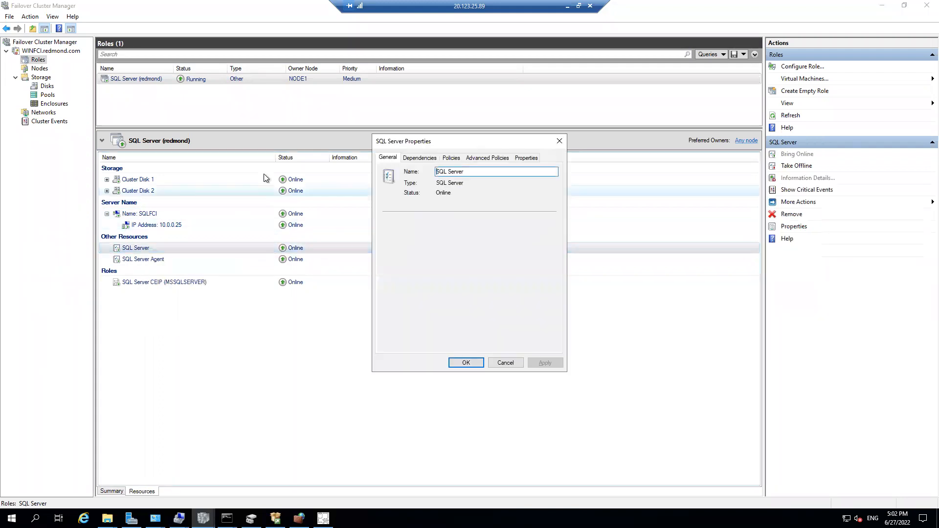
left_click(417, 161)
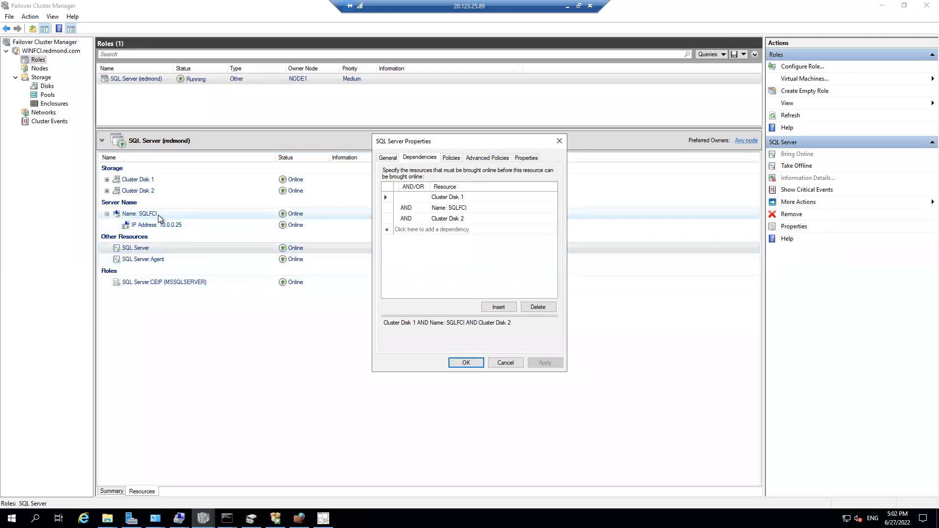
left_click(506, 364)
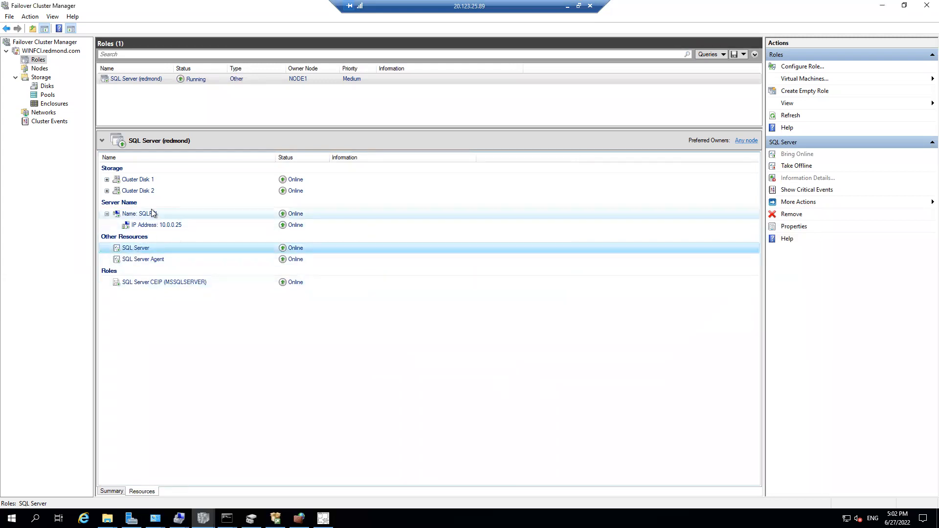
right_click(148, 249)
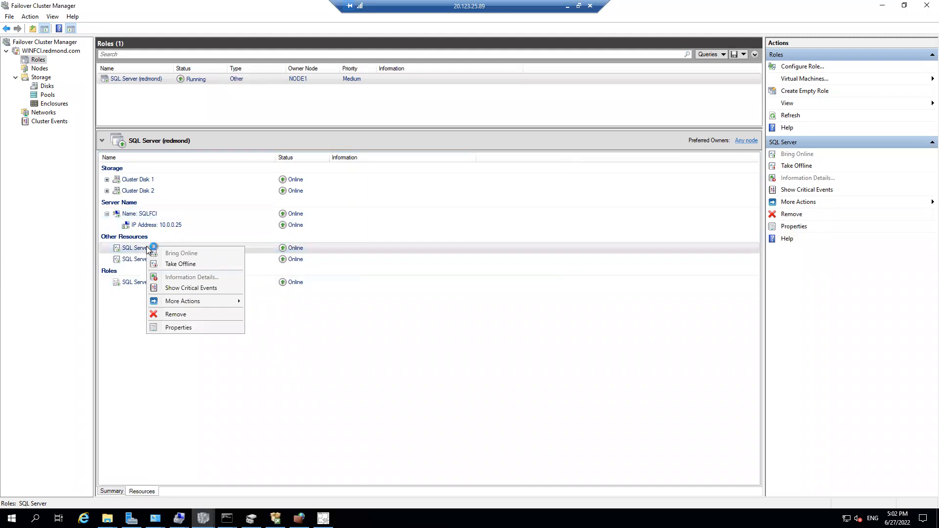
left_click(185, 328)
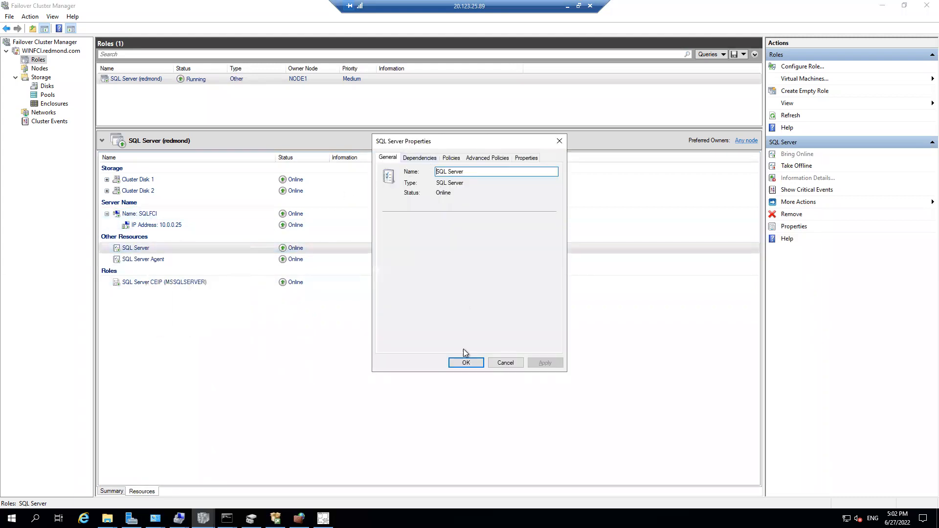
left_click(500, 364)
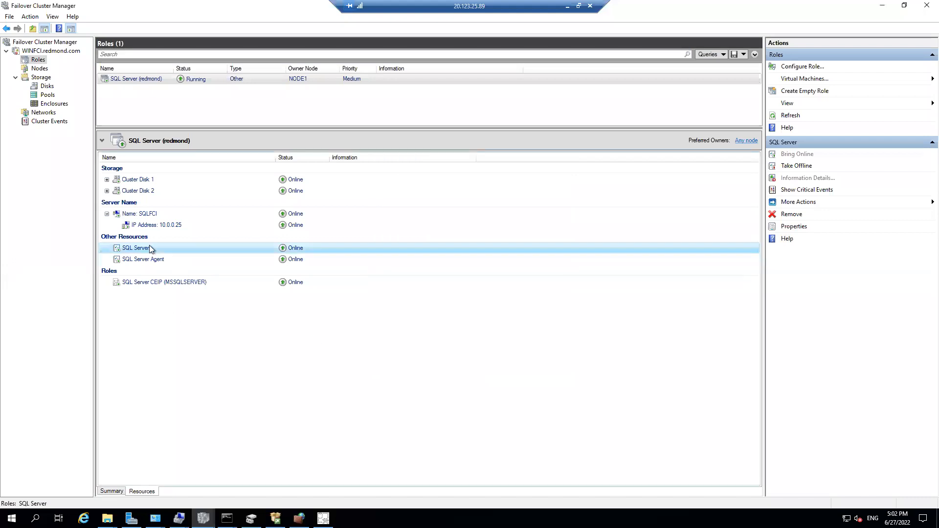
right_click(138, 249)
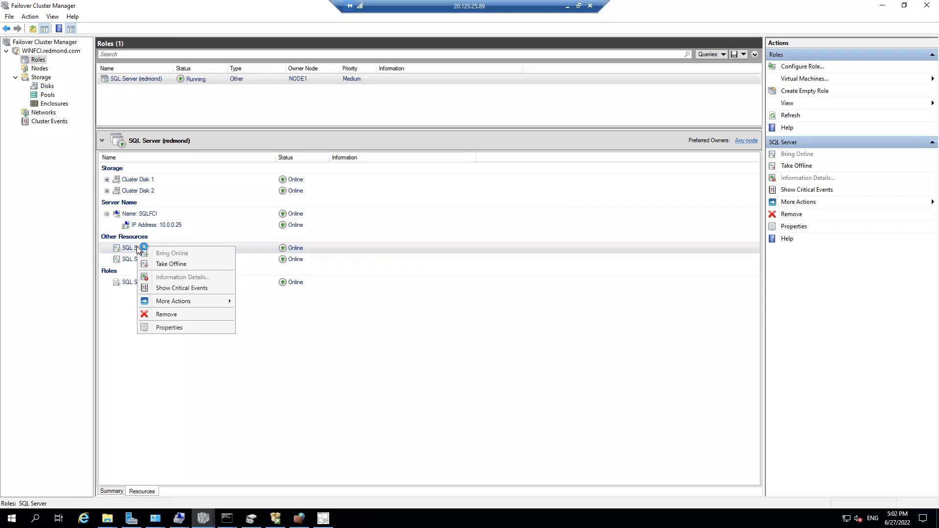
left_click(49, 260)
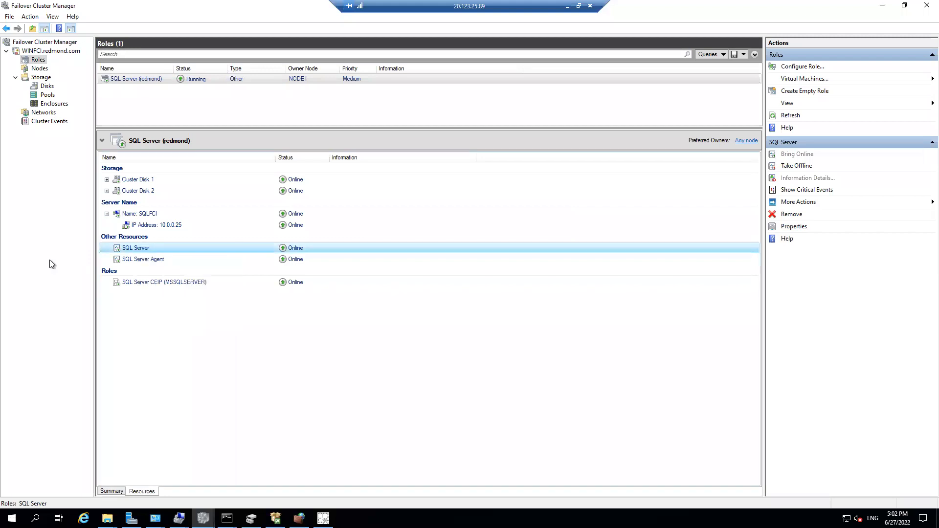
left_click(51, 52)
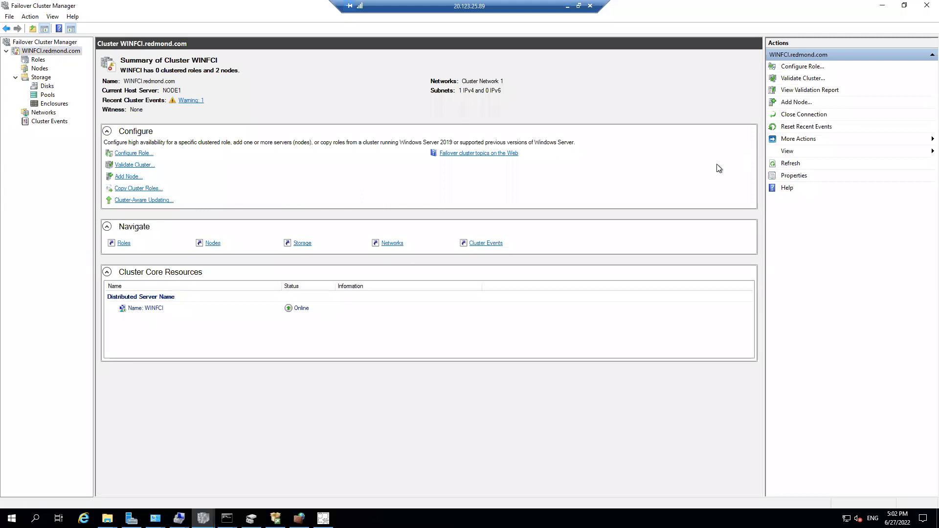
left_click(799, 137)
left_click(838, 249)
left_click(38, 60)
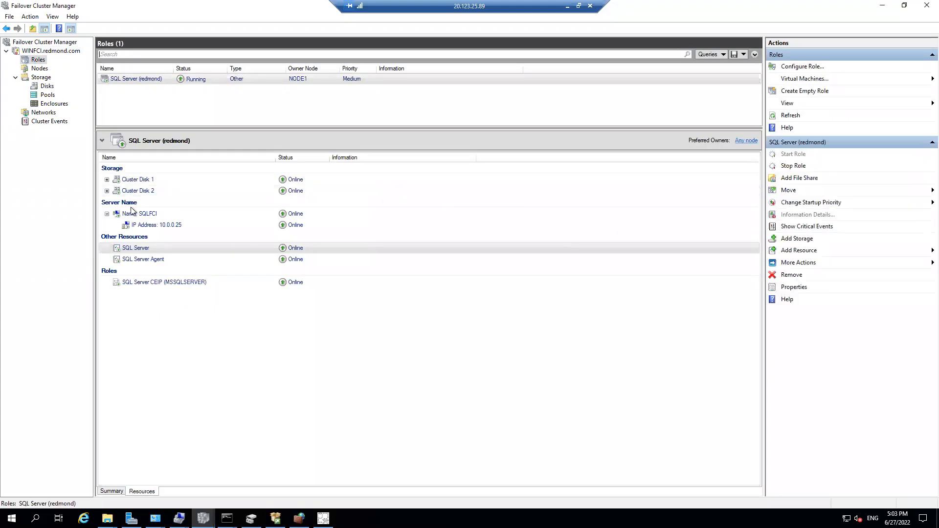
left_click(145, 249)
right_click(145, 248)
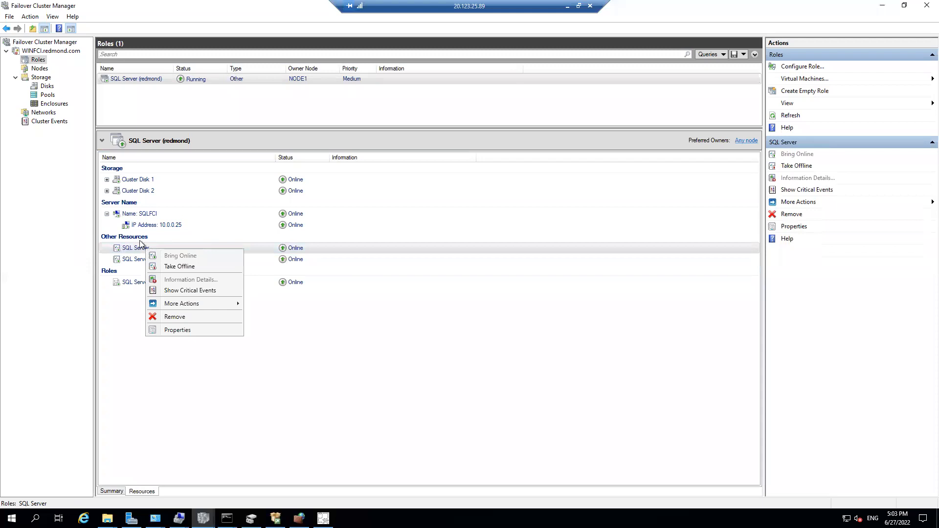
Step: Open the SQL Server role's dependency report, postpone the Internet Explorer setup, and examine the resource dependency diagram before minimizing the report
right_click(123, 80)
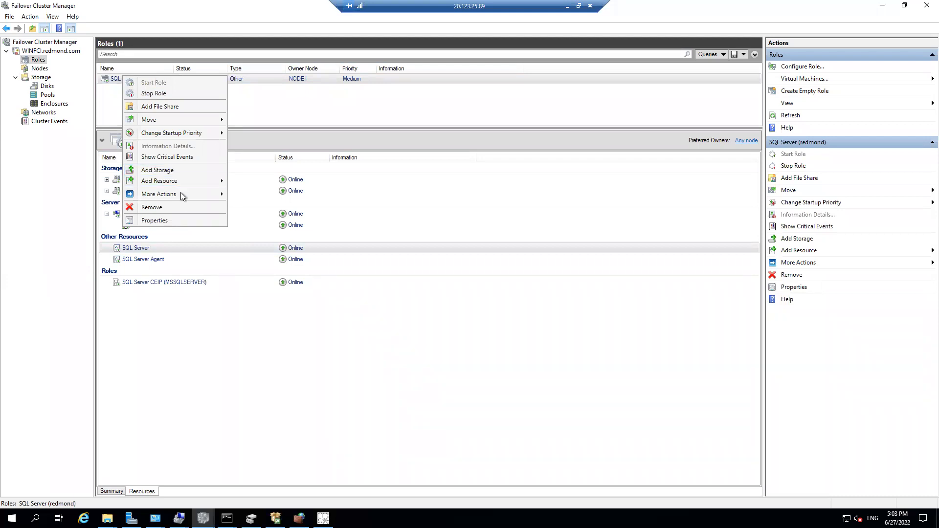
mouse_move(180, 194)
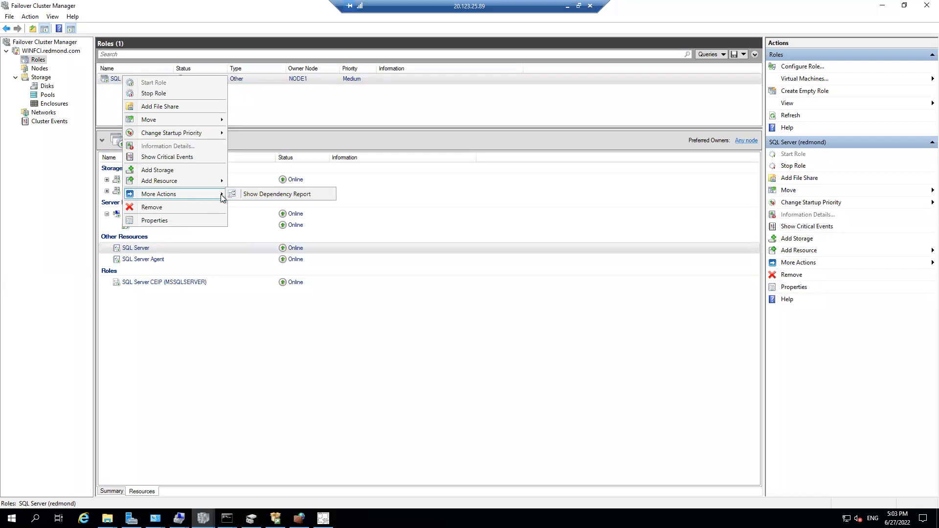
left_click(253, 196)
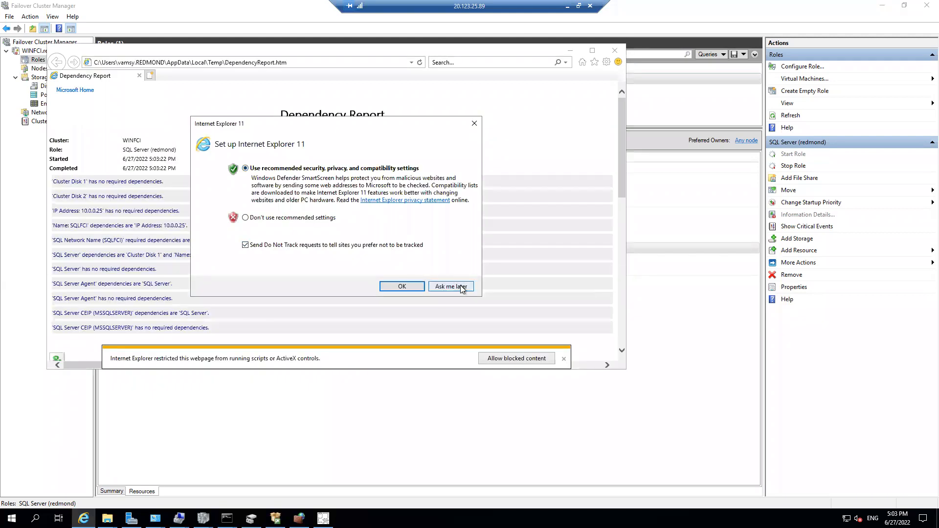
left_click(450, 289)
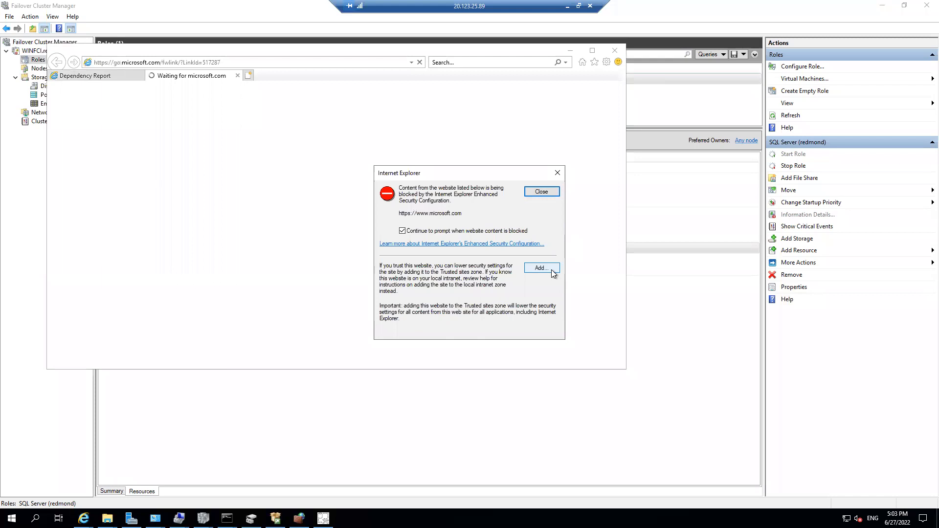
left_click(548, 269)
left_click(554, 189)
left_click(558, 174)
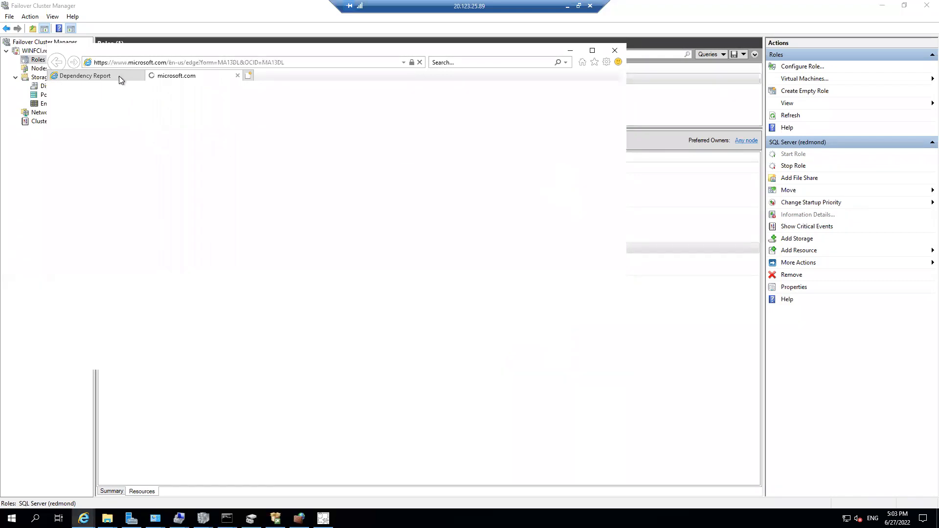
left_click(238, 76)
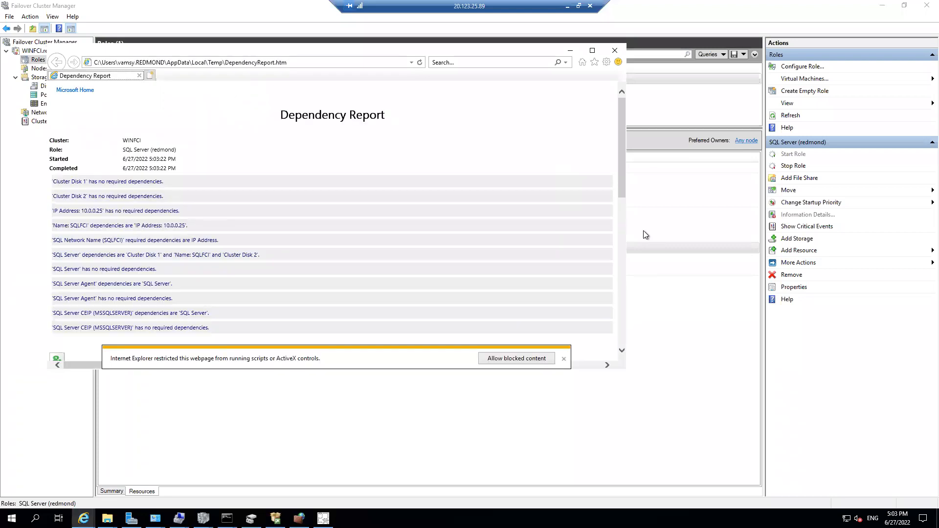
left_click_drag(624, 148, 636, 275)
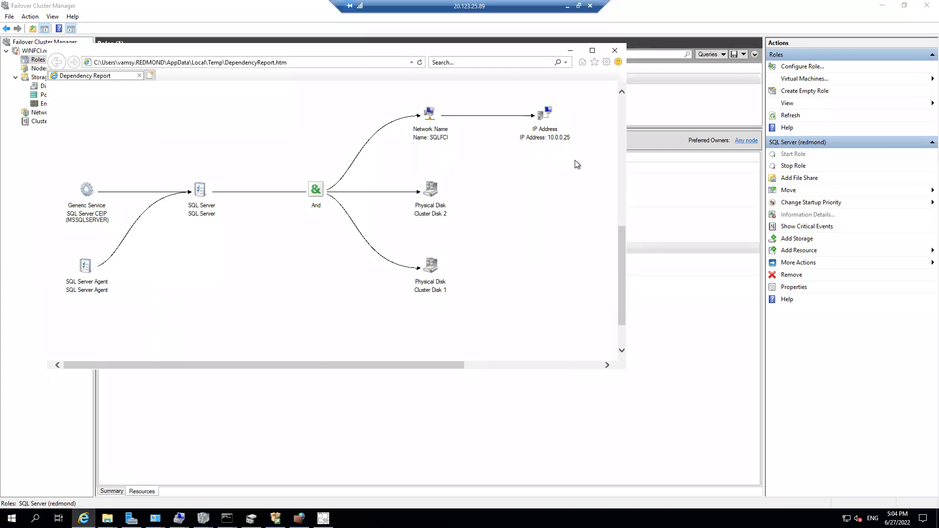
left_click(571, 53)
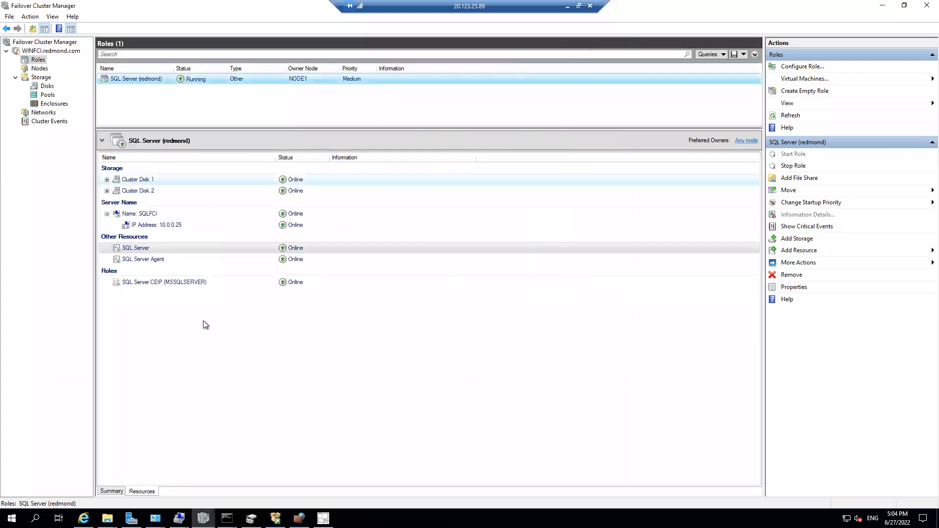
Step: Switch to the 20.123.24.250 remote session and exit the SQL Server 2019 Developer Edition download installer
left_click(568, 6)
left_click(371, 519)
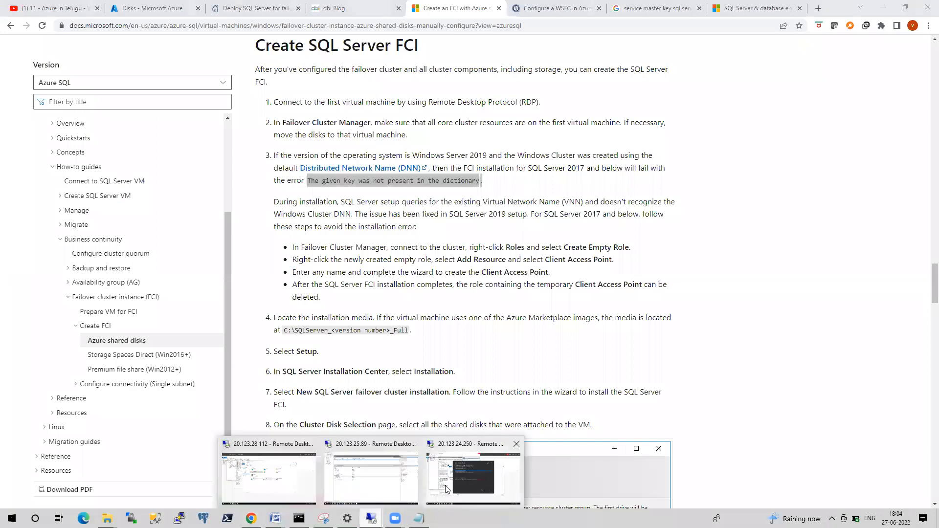
left_click(446, 490)
left_click(632, 385)
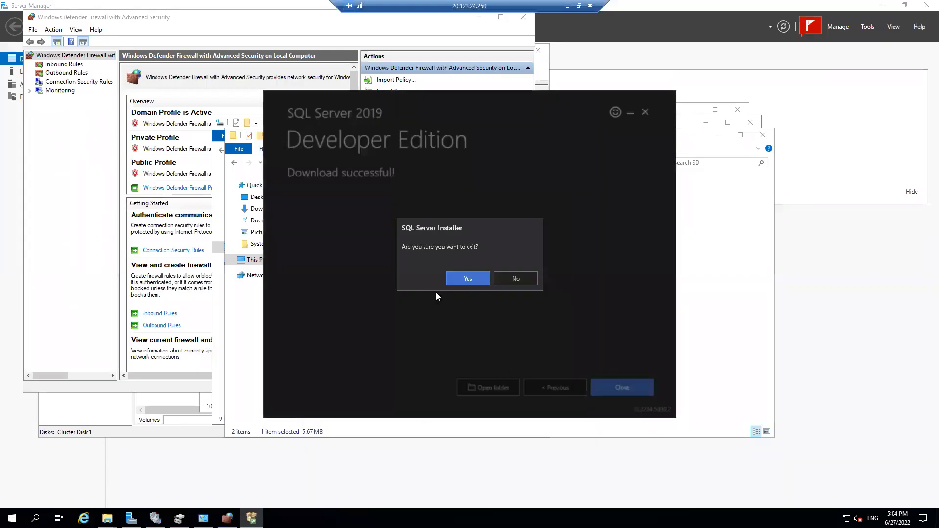
left_click(459, 280)
Step: Mount the SQLServer2019-x64-ENU-Dev disc image from the Downloads folder
left_click(269, 214)
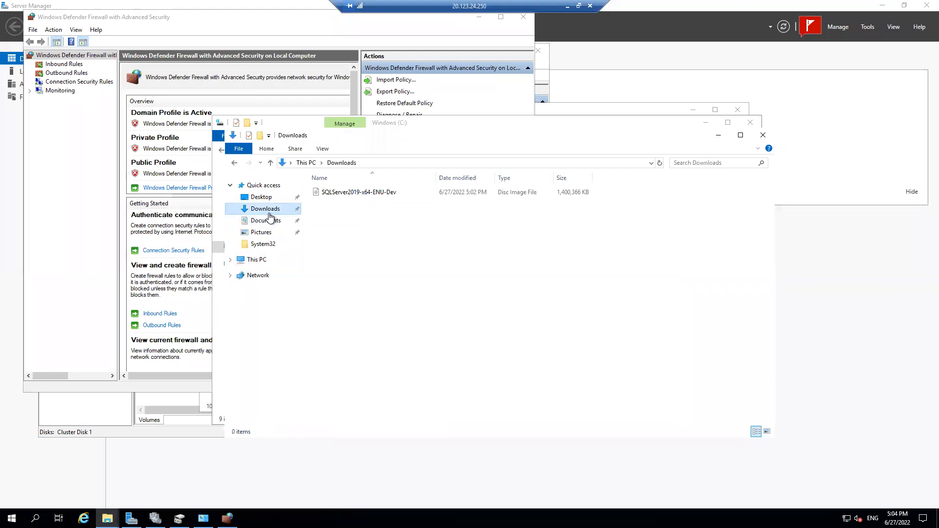
right_click(334, 196)
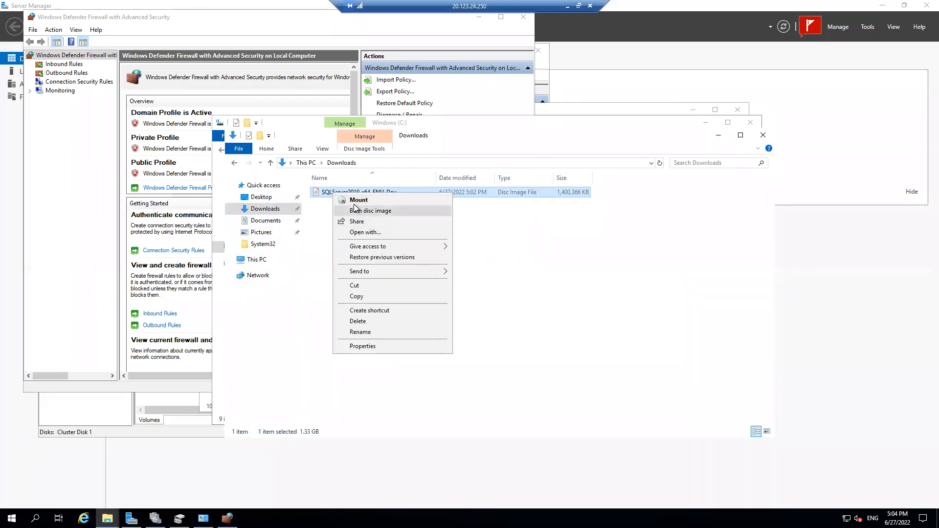
left_click(356, 200)
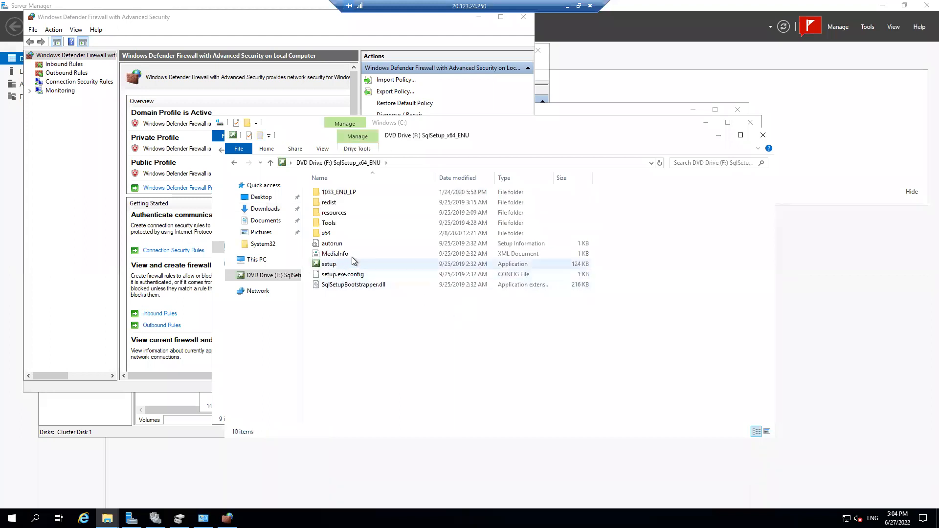
Step: Launch setup from the mounted SqlSetup_x64_ENU drive and start the wizard for adding a node to a SQL Server failover cluster
left_click(332, 264)
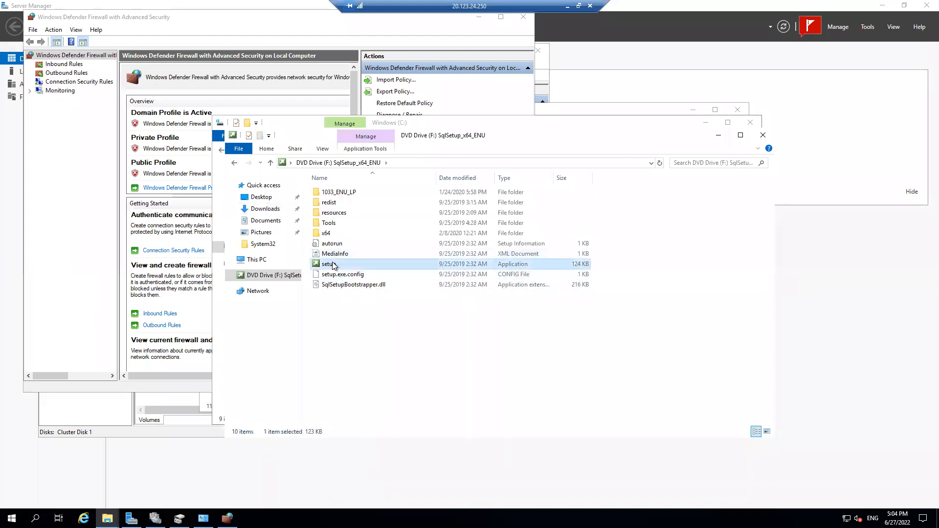
right_click(333, 264)
left_click(357, 281)
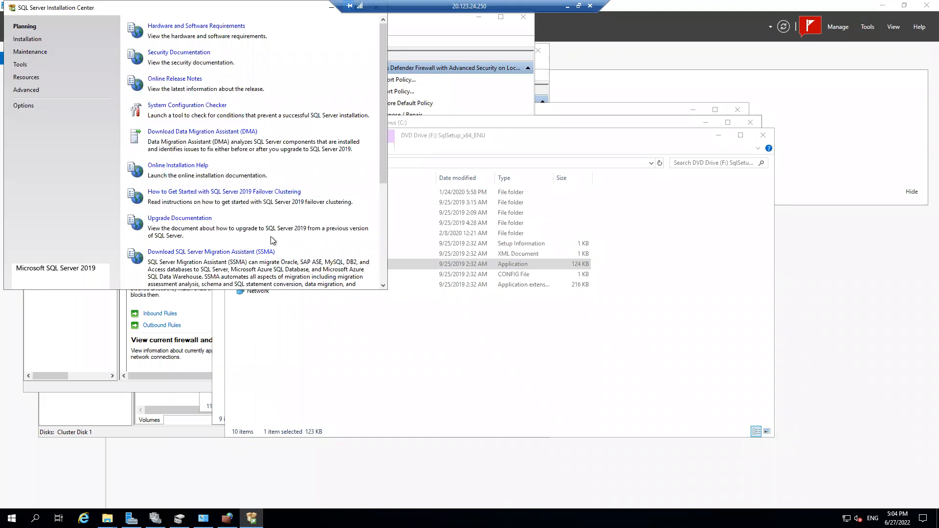
left_click(28, 40)
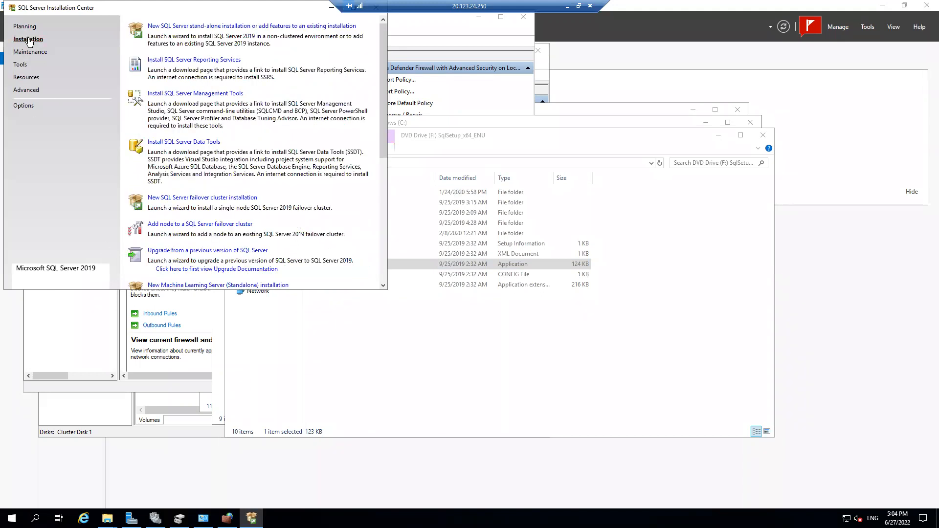
left_click(201, 225)
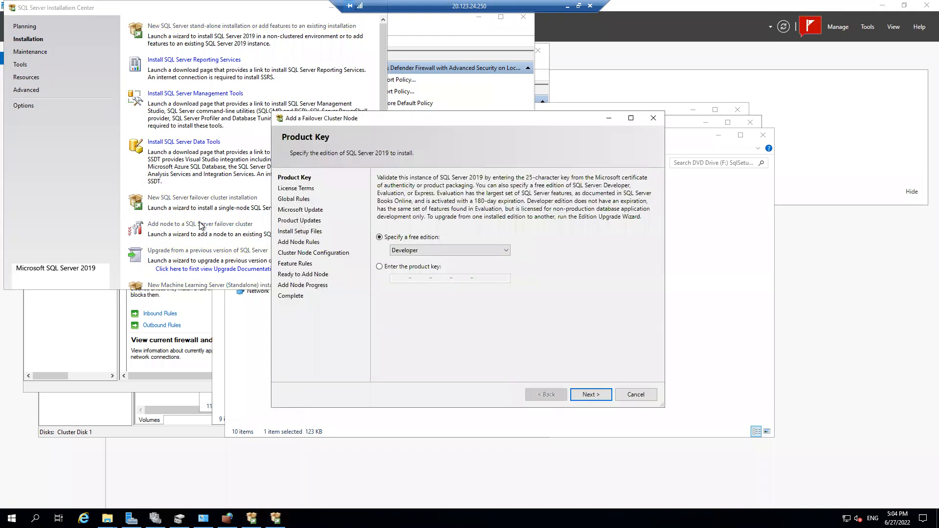
Step: Keep the free Developer edition, accept the license terms, and proceed past the Global Rules check with its details shown
left_click(598, 394)
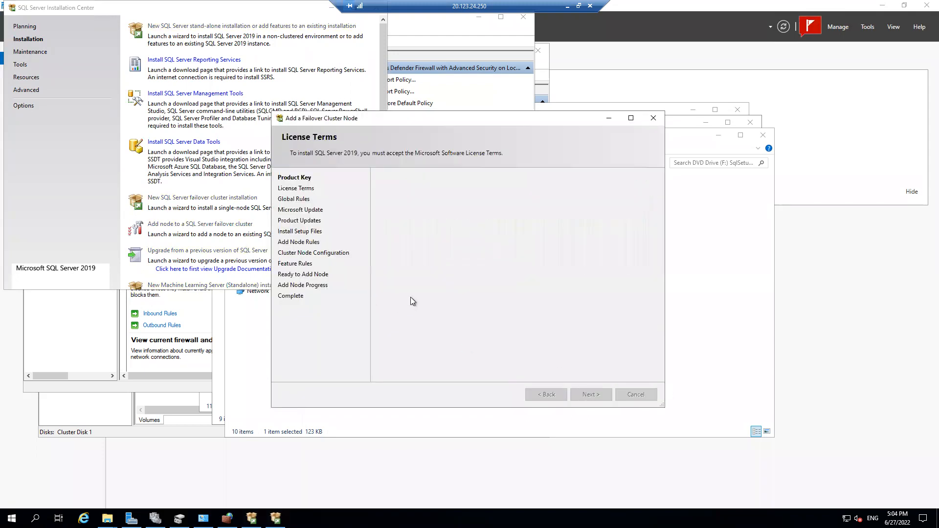
left_click(380, 330)
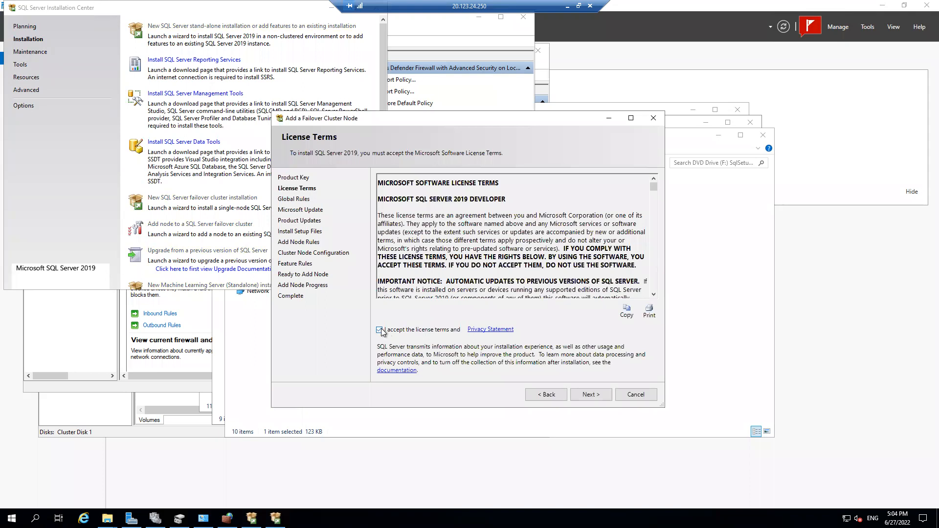
left_click(587, 395)
left_click(400, 209)
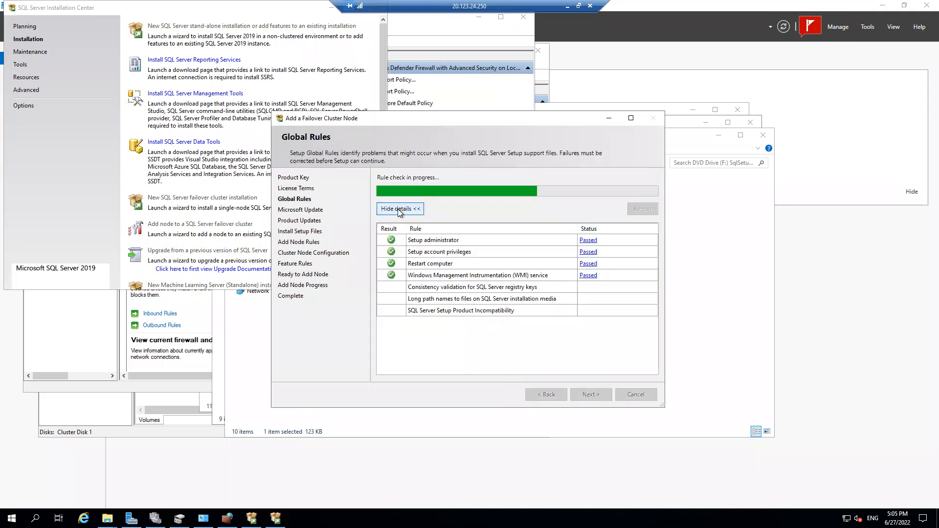
left_click(597, 392)
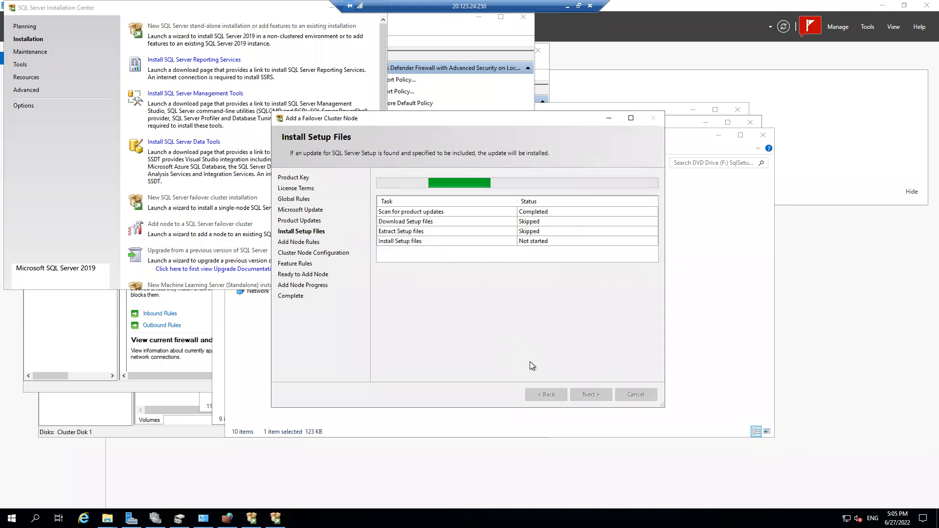
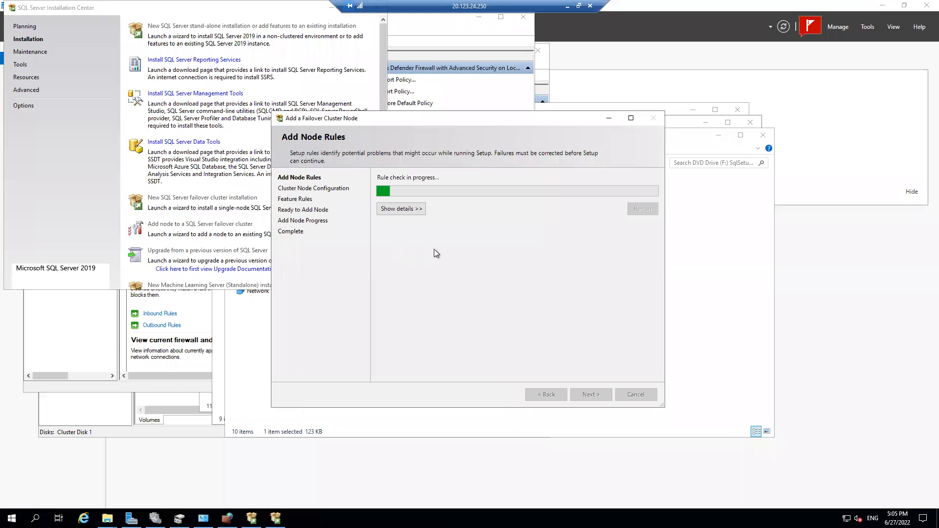
Step: Review the Add Node Rules details and accept the MSSQLSERVER configuration for NODE2 with the existing 10.0.0.25 cluster network settings
left_click(410, 210)
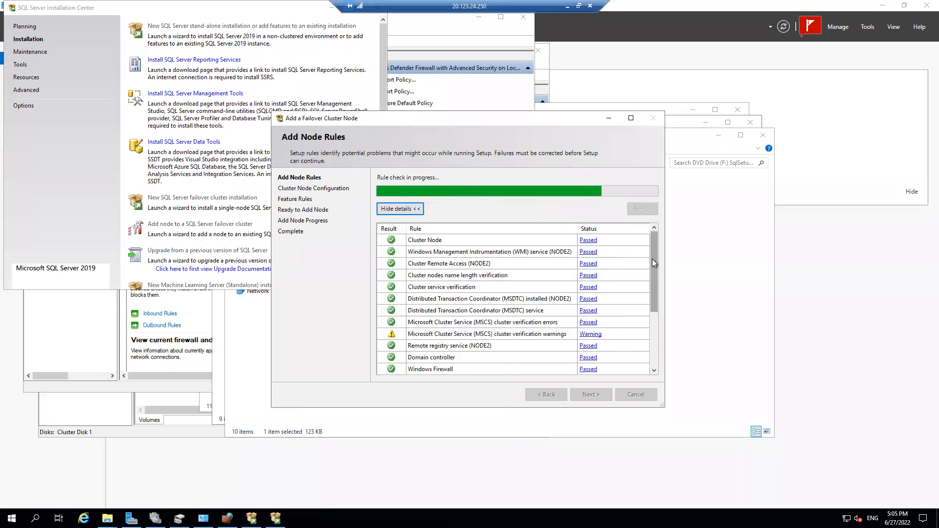
left_click_drag(656, 272, 657, 239)
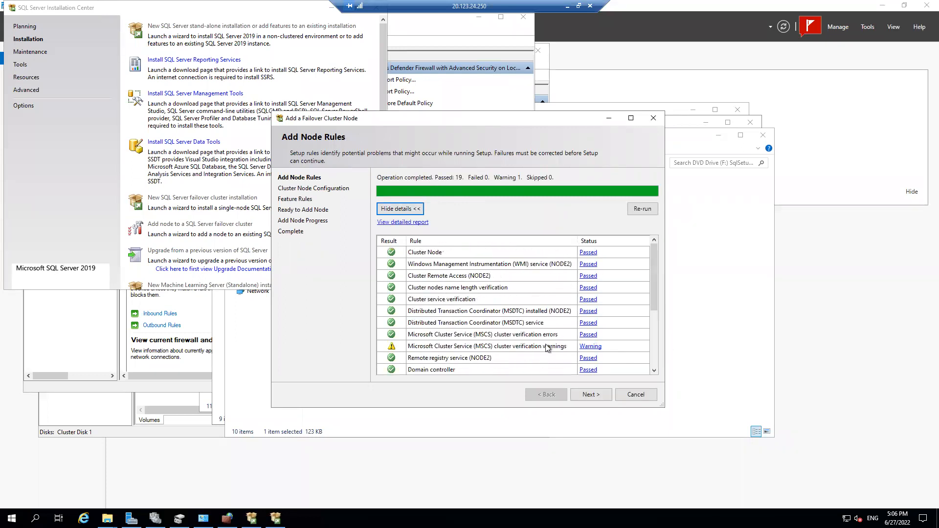
left_click(590, 394)
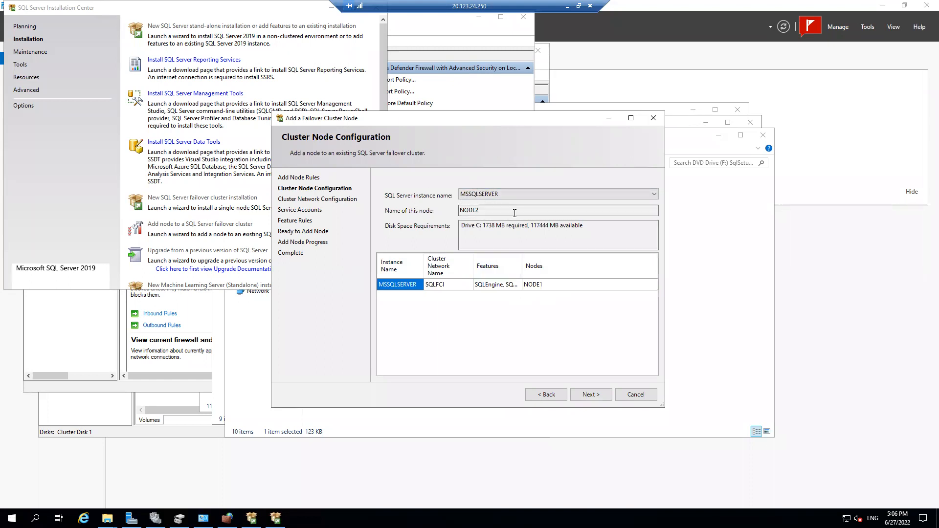
left_click(598, 396)
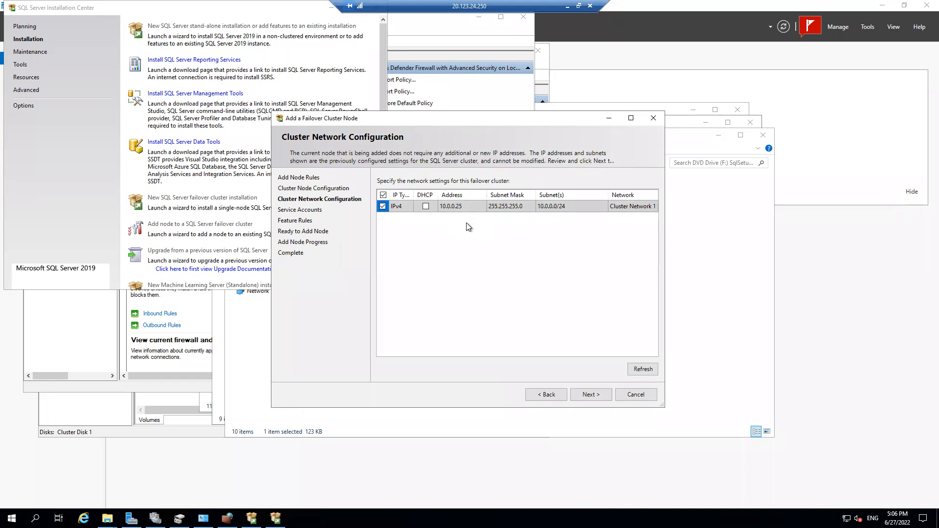
left_click(601, 394)
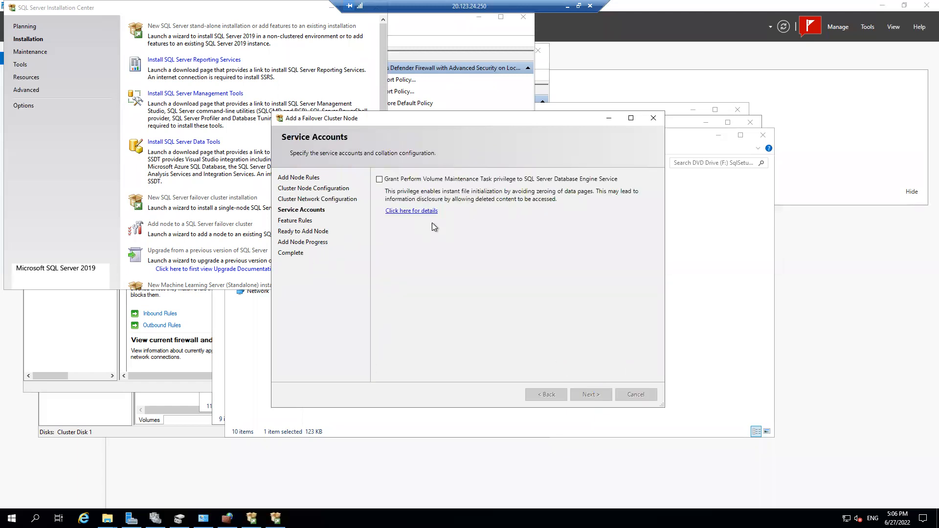
Step: Enter the service account passwords for the SQL Server Database Engine and SQL Server Agent on the Service Accounts page
left_click(570, 213)
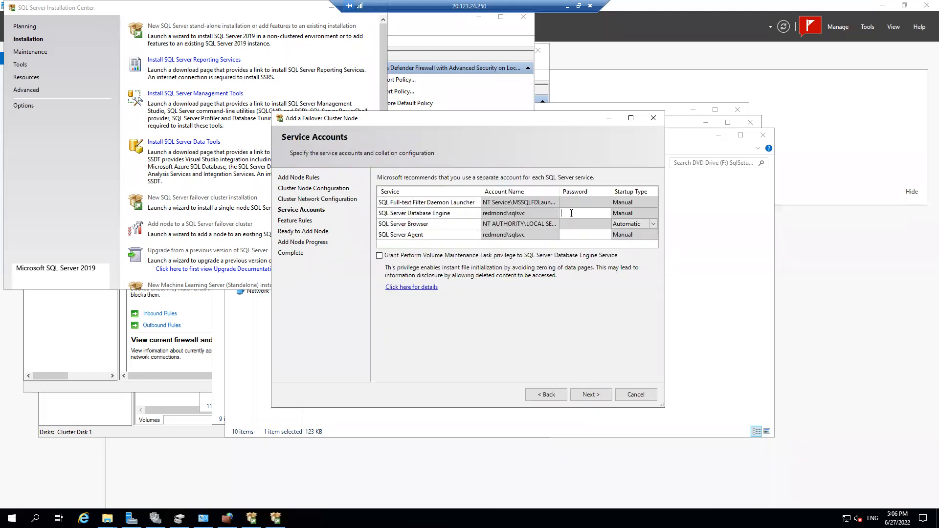
type("**********")
key("Tab")
key("Tab")
key("Tab")
key("Tab")
key("Tab")
key("Tab")
key("Tab")
type("**********")
Step: Grant the Perform Volume Maintenance Task privilege to the Database Engine service and proceed through the wizard to start adding the node
left_click(380, 256)
left_click(587, 394)
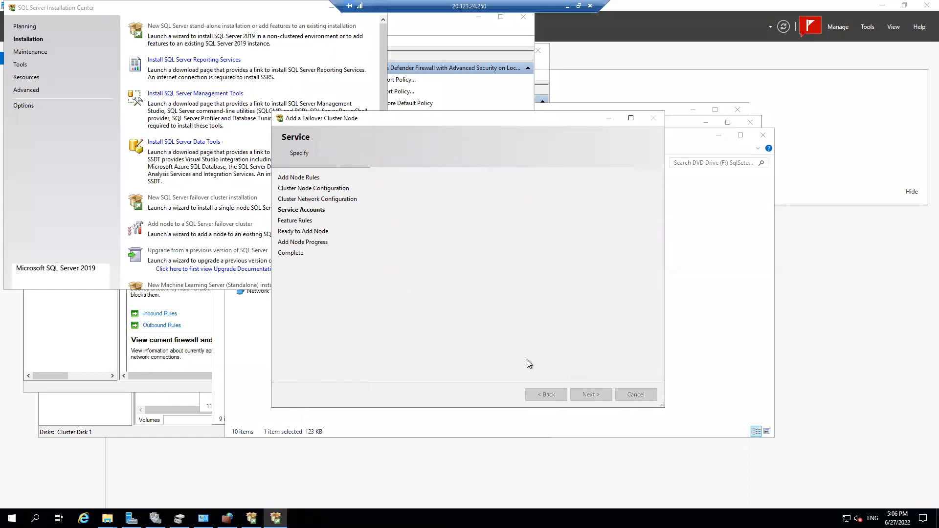
left_click(596, 395)
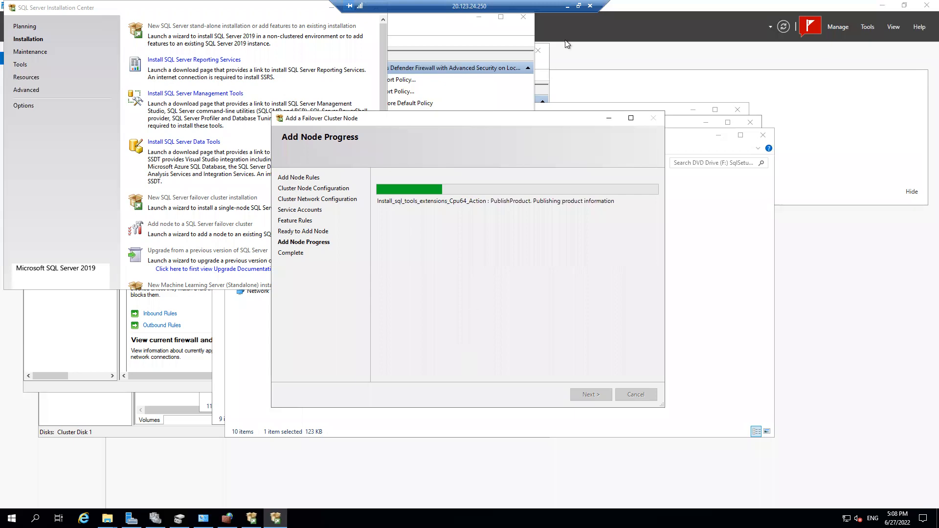
Step: Switch to Chrome to look through the rest of the Azure shared disks FCI article, and return to NODE2's remote session
left_click(568, 7)
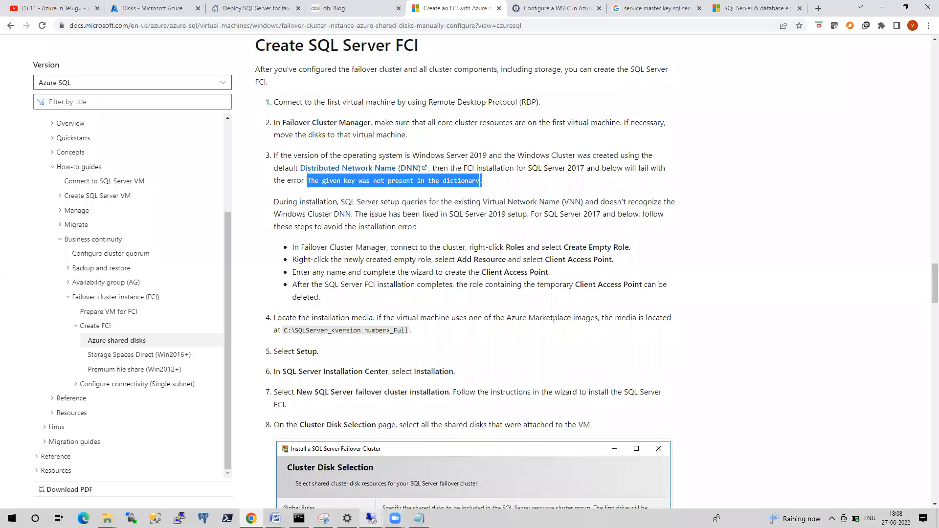
left_click(370, 519)
left_click(703, 312)
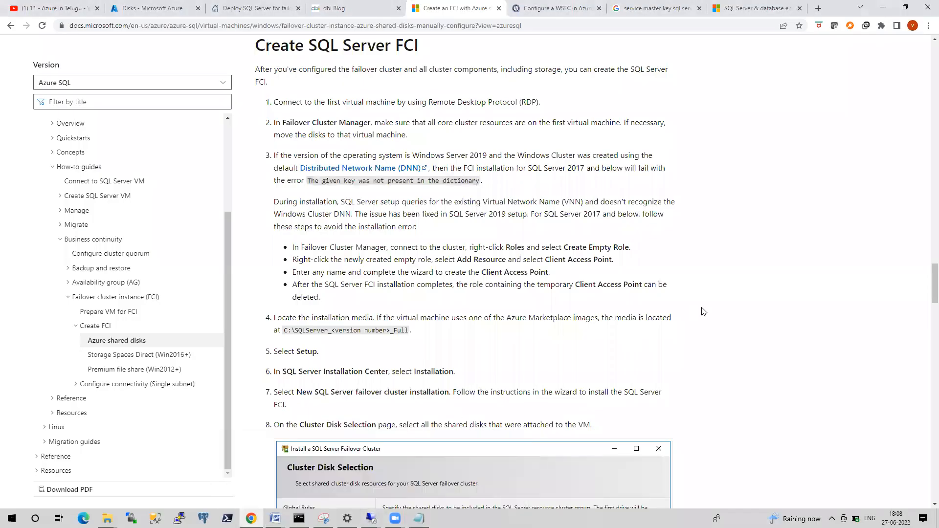
scroll(703, 312, "down", 20)
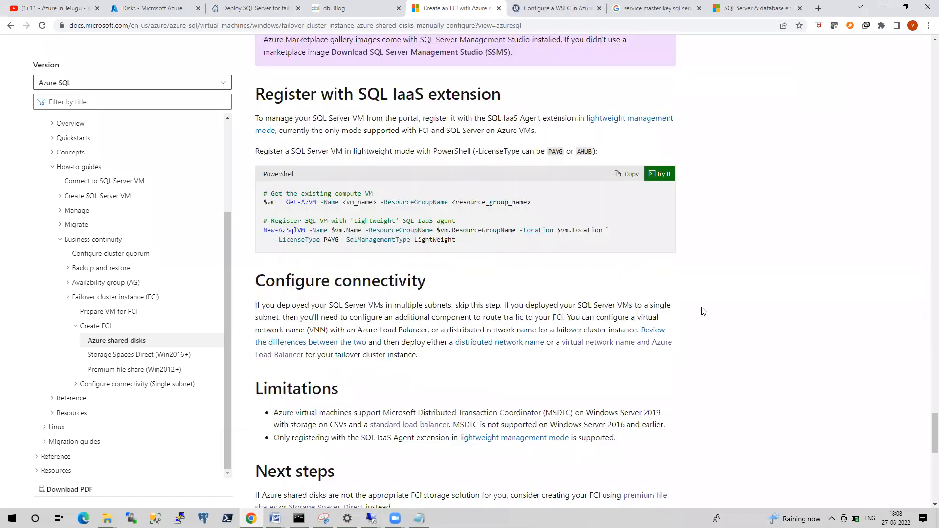
scroll(704, 312, "down", 1)
left_click(372, 518)
left_click(453, 483)
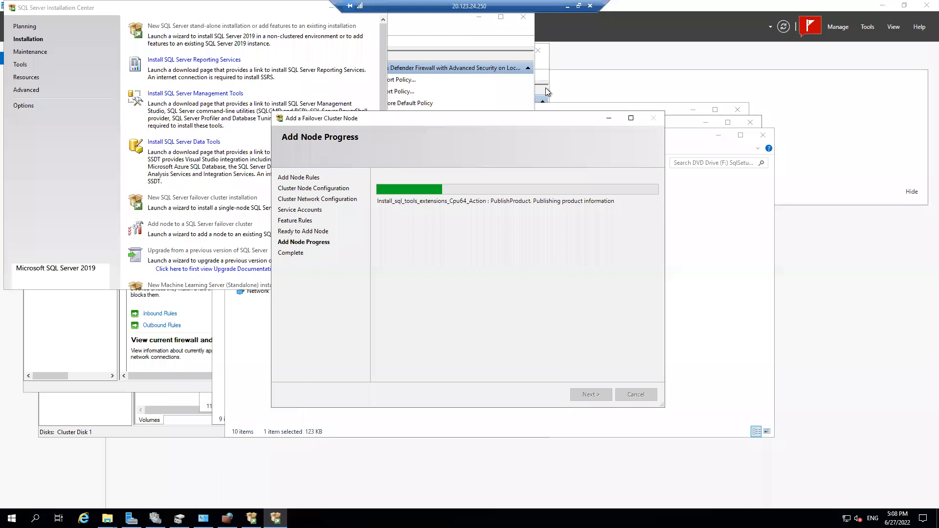
Step: Read the Service master key section of the SQL Server encryption keys article in Chrome, highlighting its local machine key passage and first paragraph
left_click(567, 7)
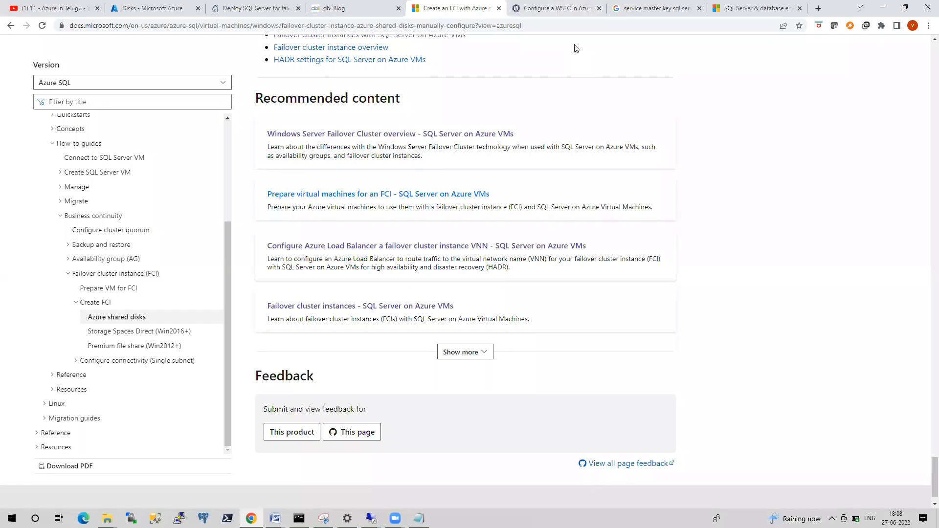
left_click(754, 11)
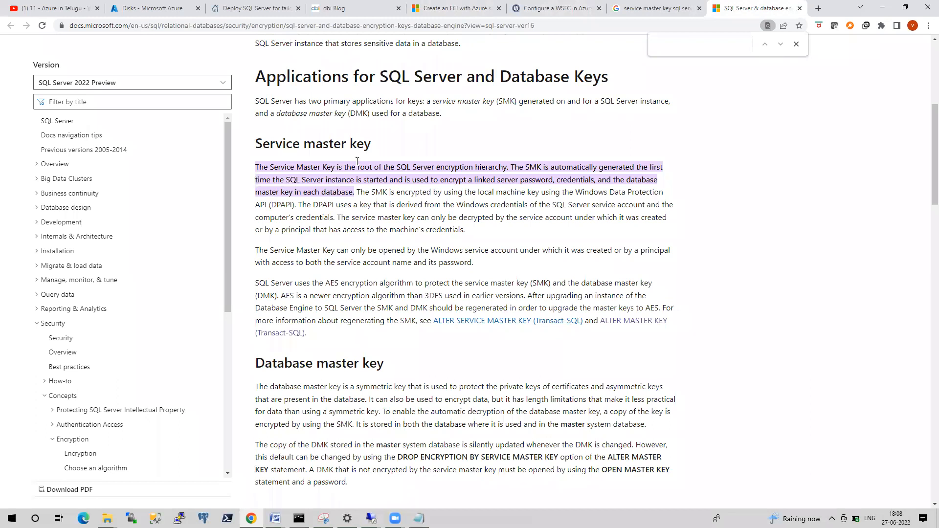
left_click_drag(253, 146, 496, 339)
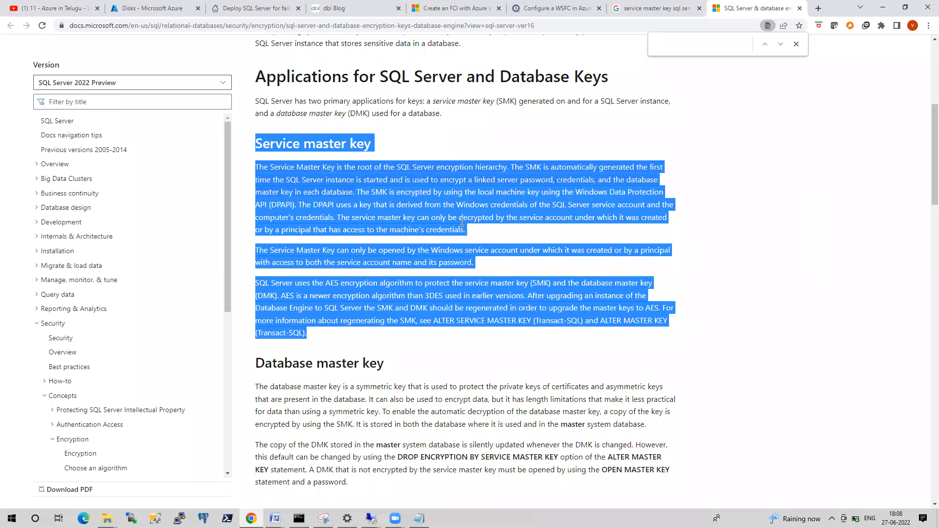
left_click(447, 196)
left_click_drag(453, 193, 540, 192)
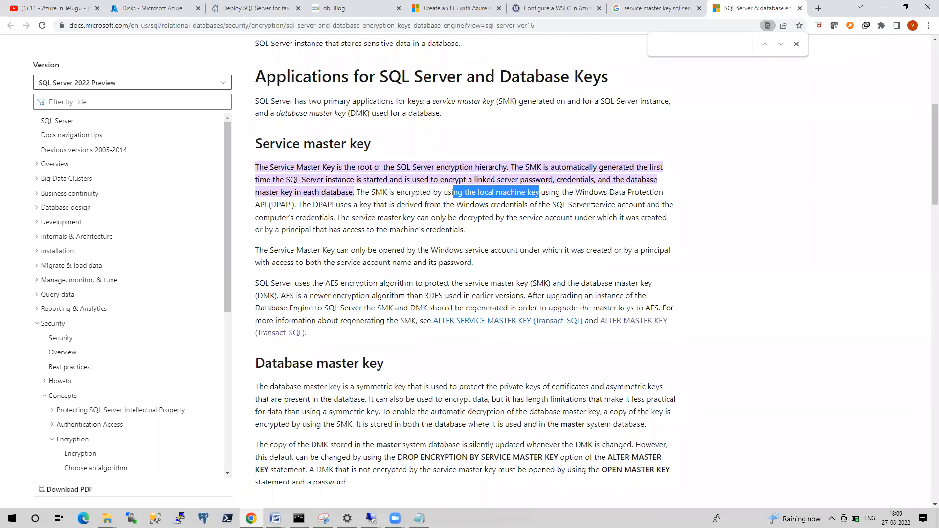
left_click(547, 202)
left_click_drag(466, 231, 253, 170)
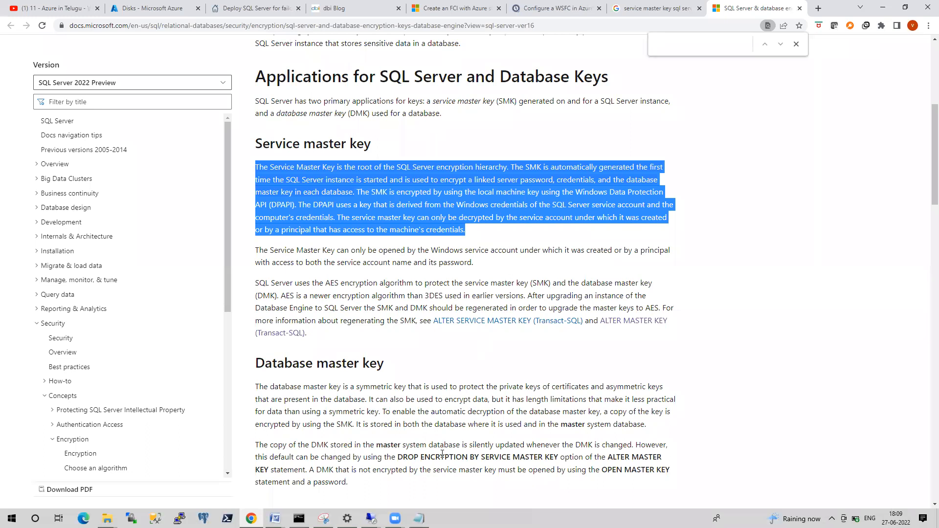
Step: Check the Add Node progress in NODE2's remote session and switch back to the encryption keys article in Chrome
left_click(371, 518)
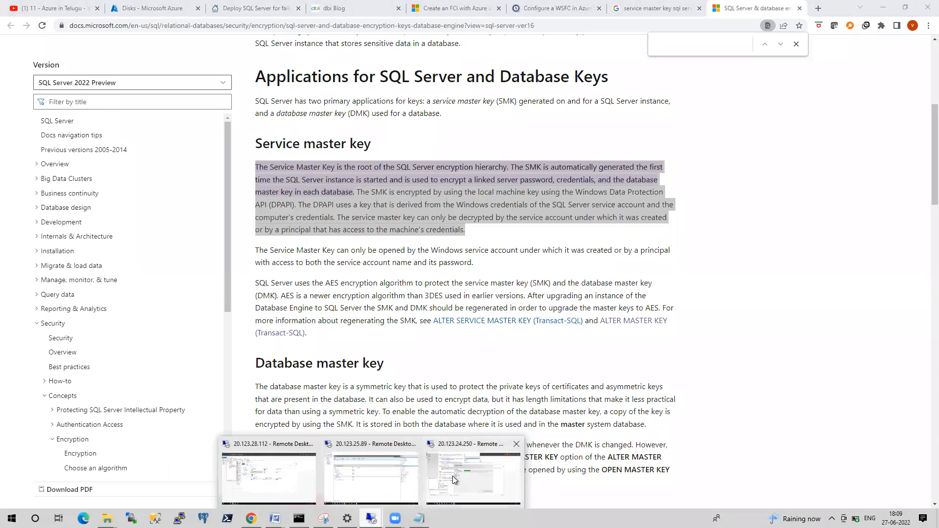
left_click(453, 477)
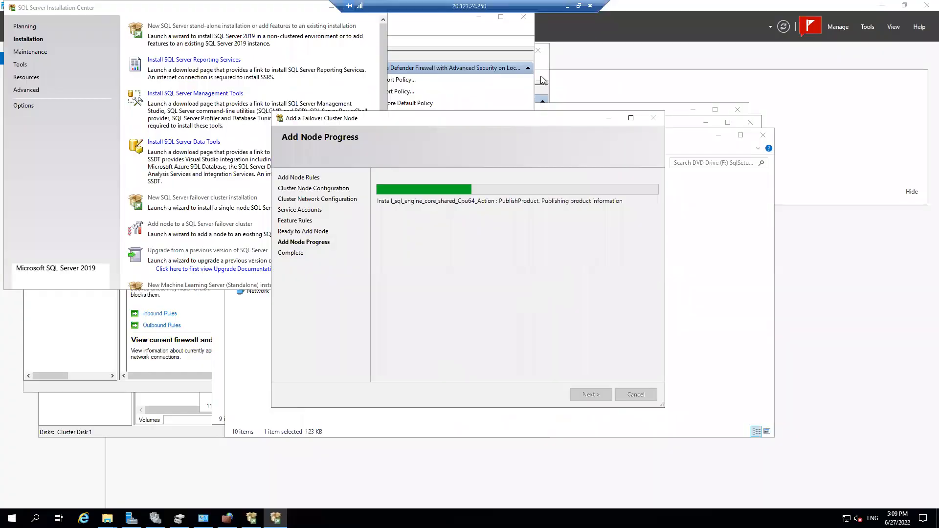
left_click(568, 6)
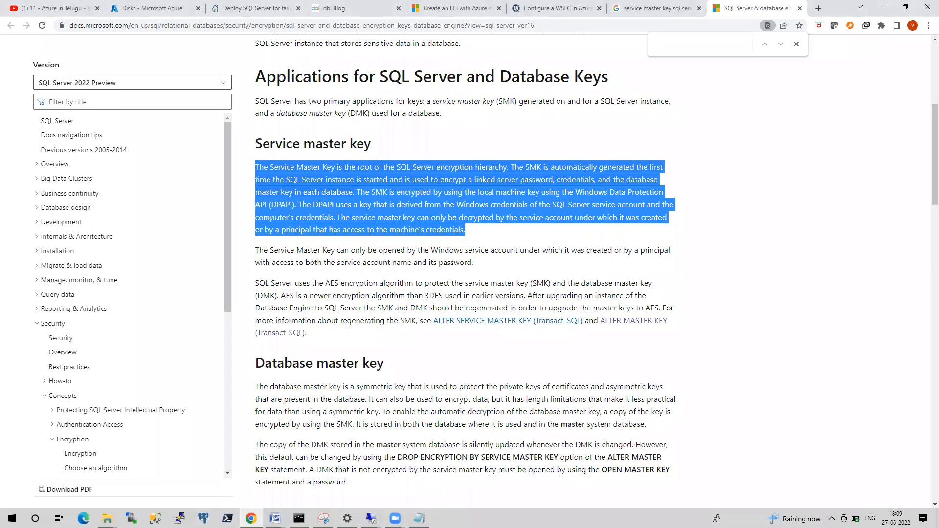
key("alt+Tab")
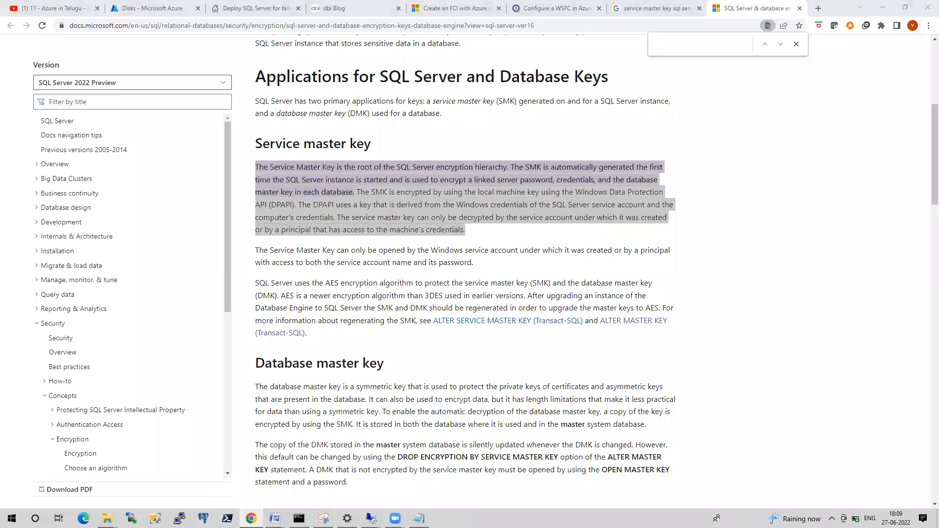